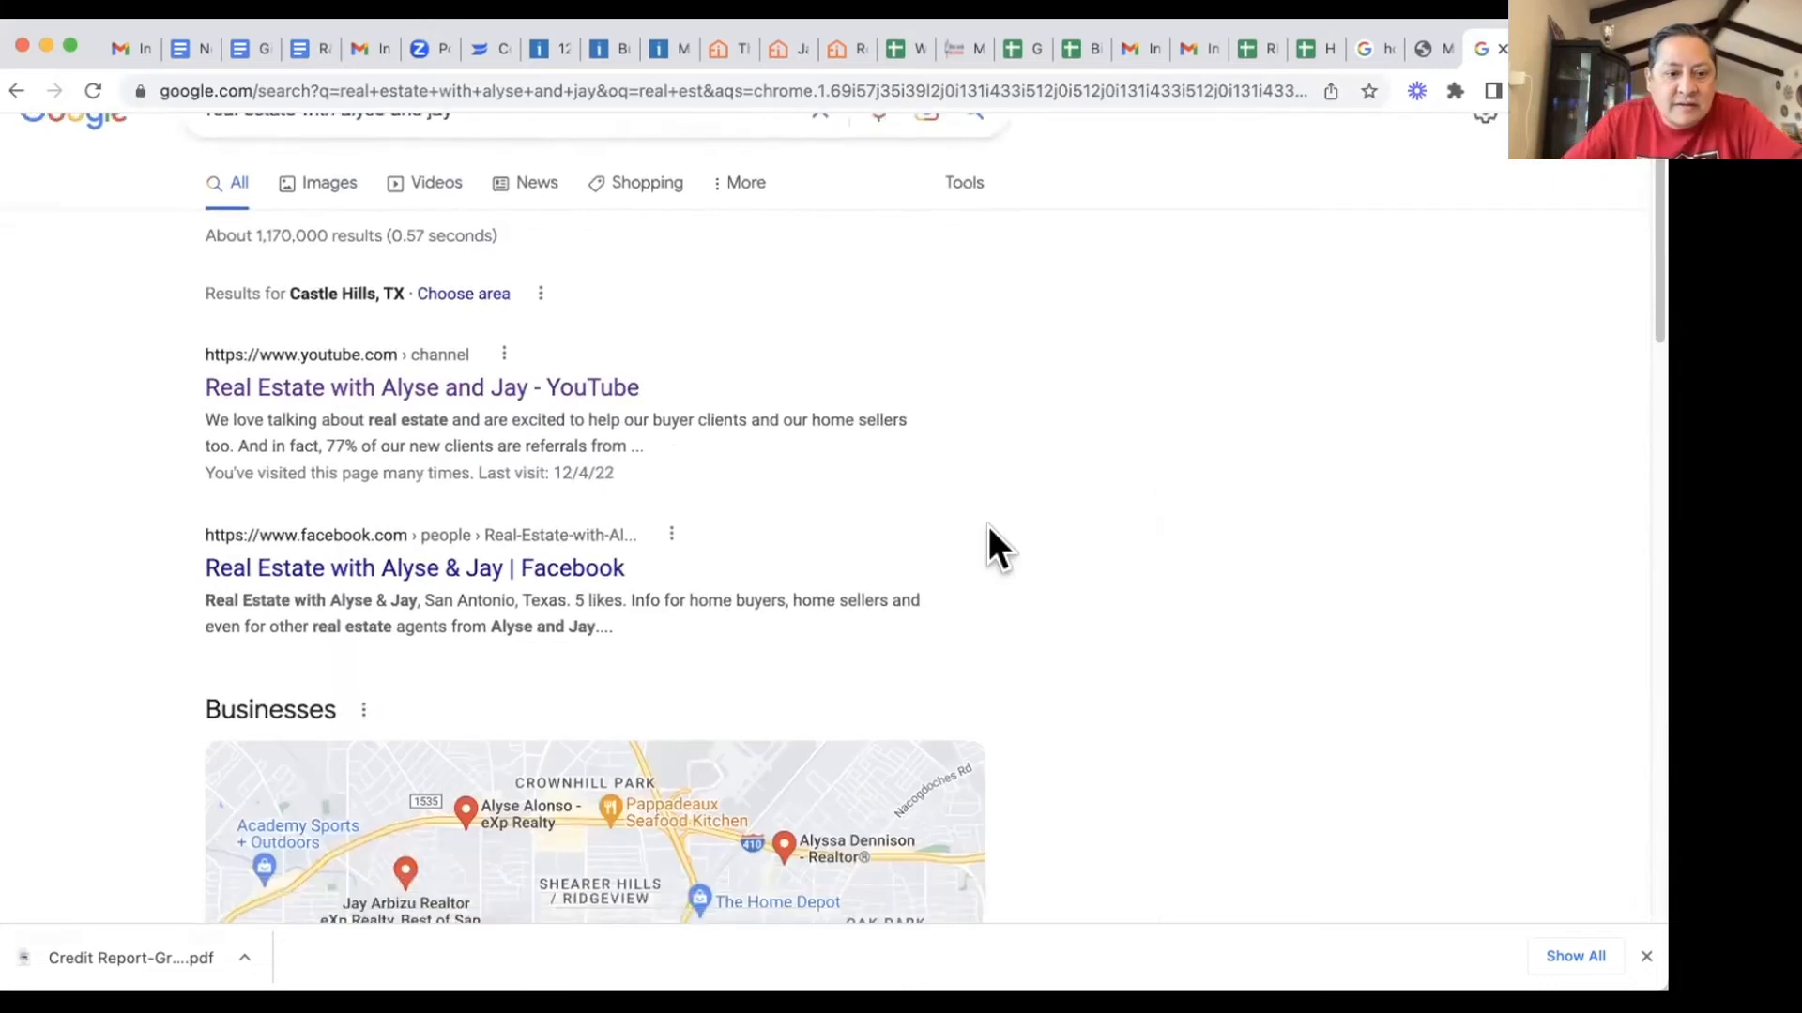
# - Scroll down past the Businesses map to the three local realtor listings, then back up to the map
pyautogui.scroll(-1, 988, 526)
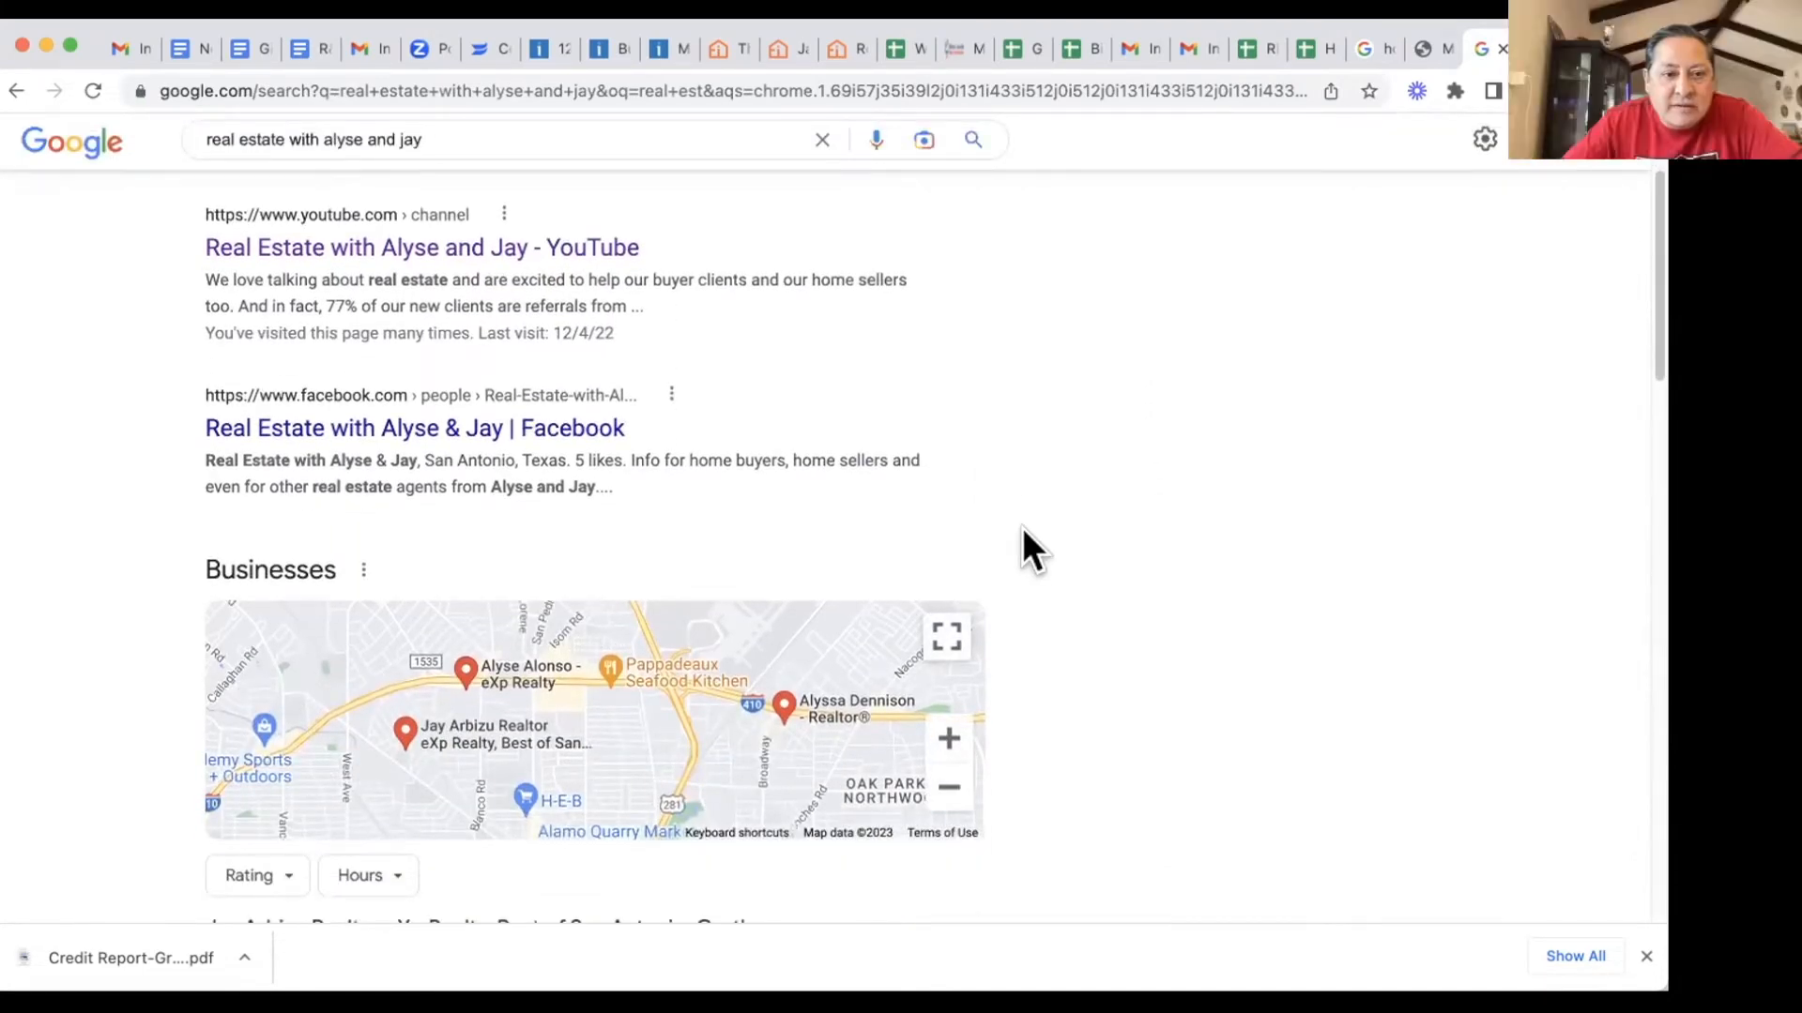
pyautogui.scroll(-3, 1022, 530)
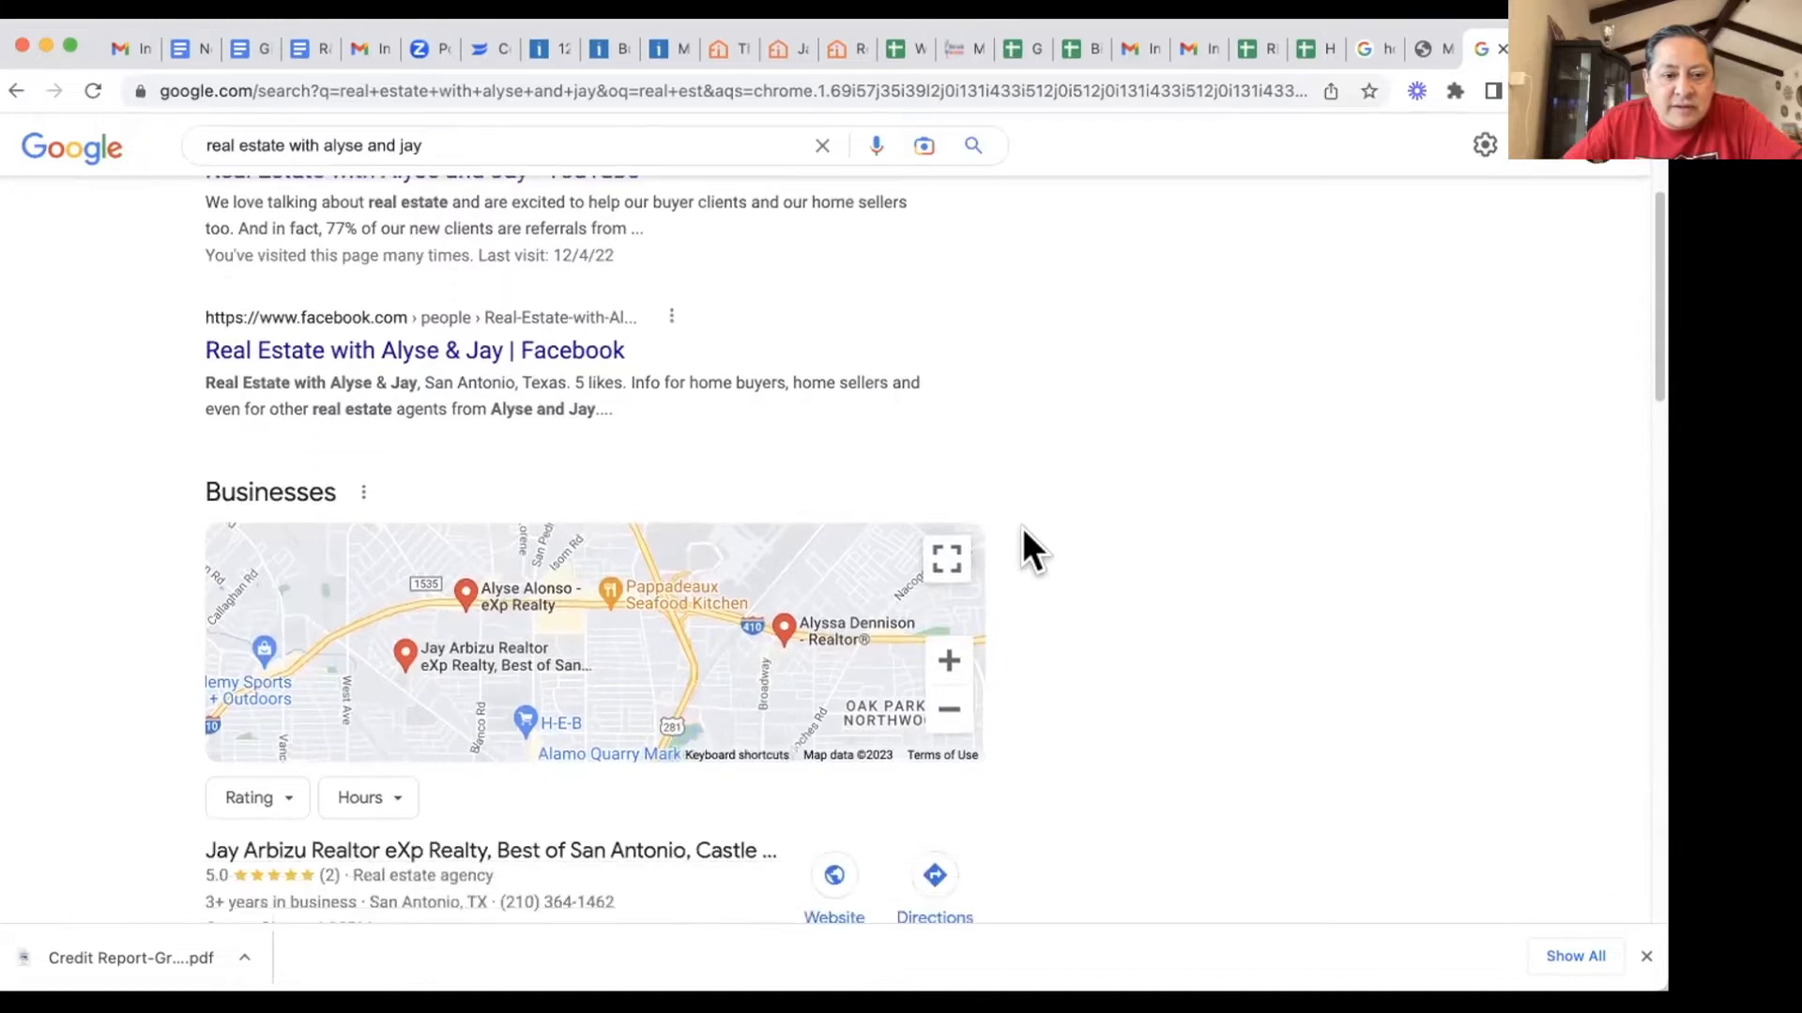
pyautogui.scroll(-3, 1021, 528)
pyautogui.scroll(-1, 580, 488)
pyautogui.scroll(-1, 580, 488)
pyautogui.scroll(-4, 1114, 603)
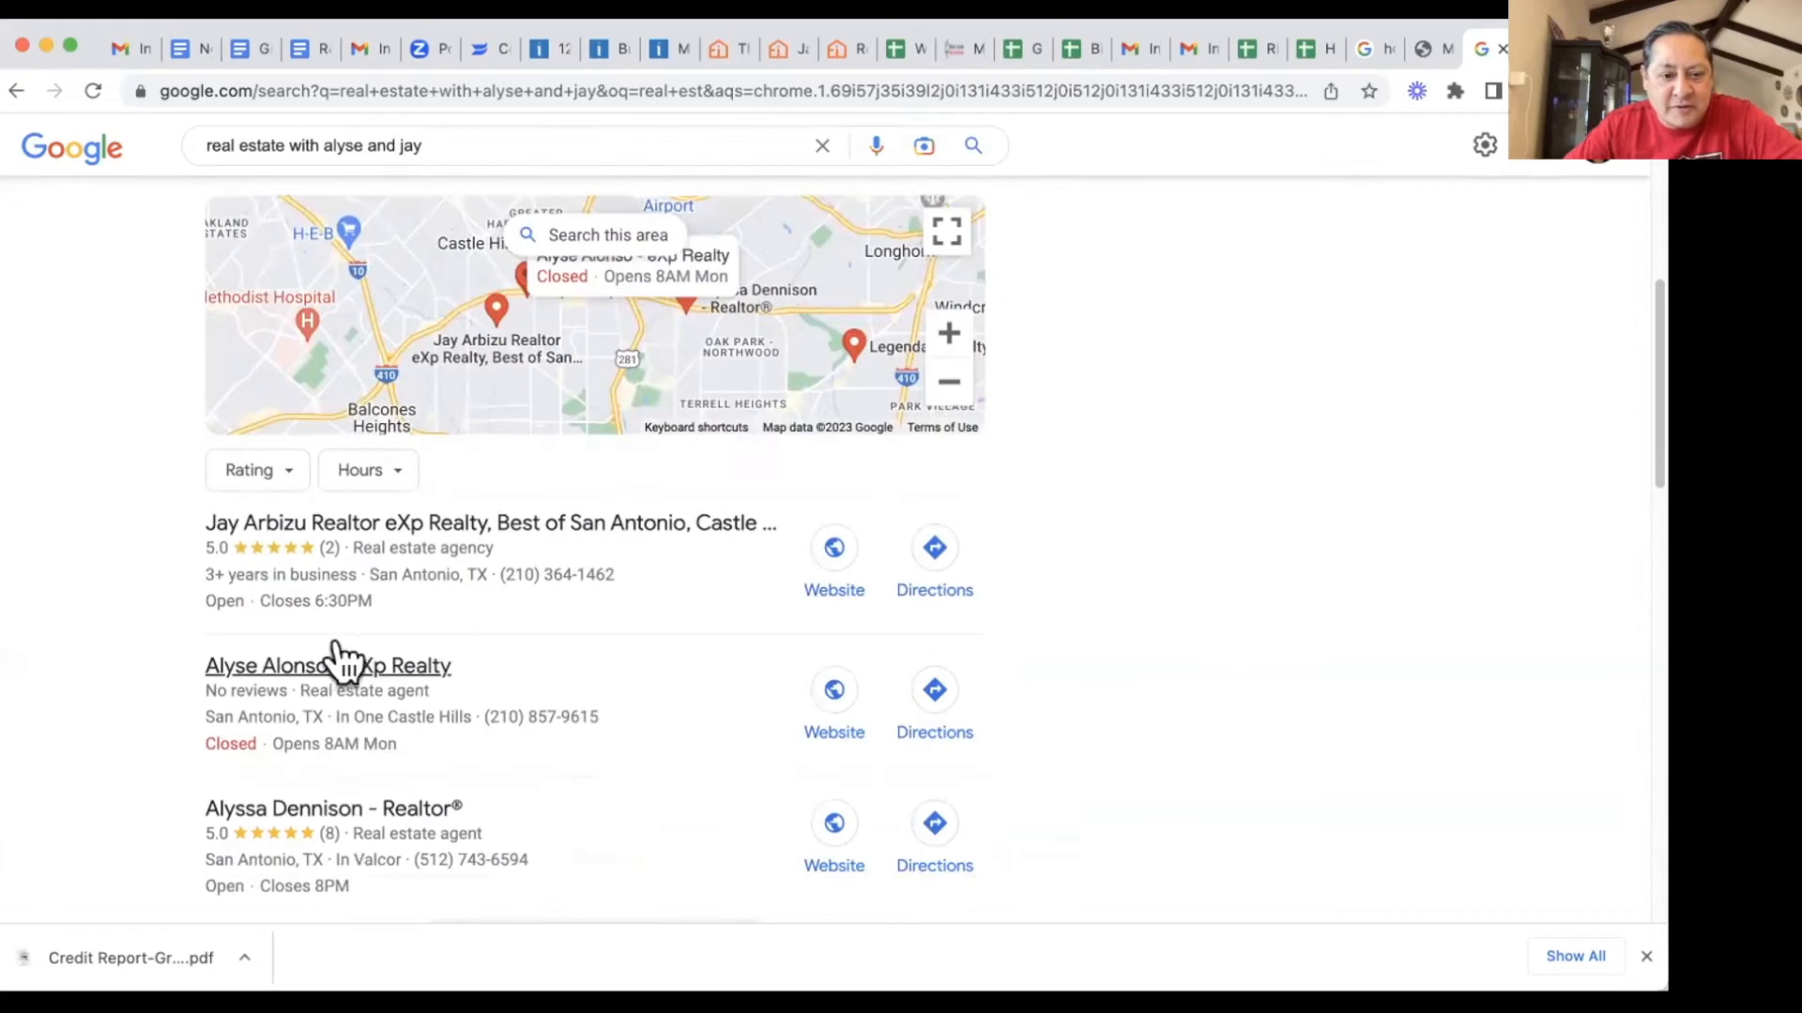
pyautogui.scroll(-3, 1175, 653)
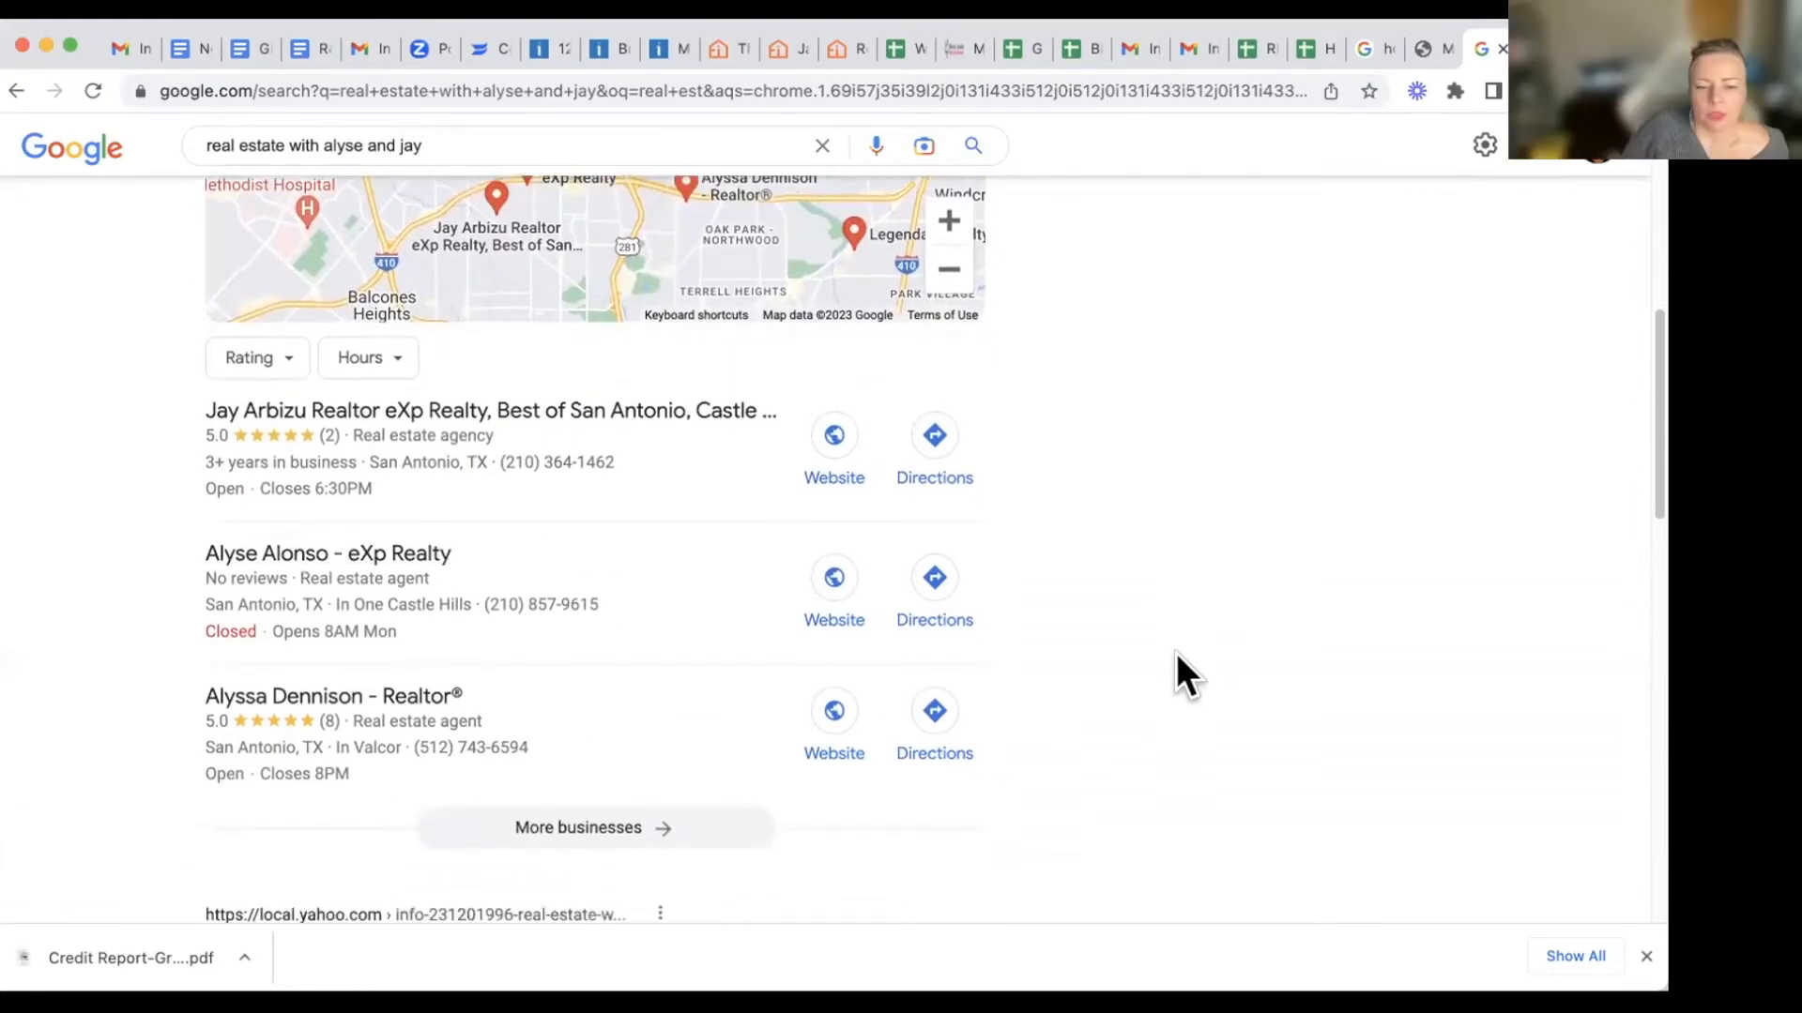
pyautogui.scroll(-4, 1174, 653)
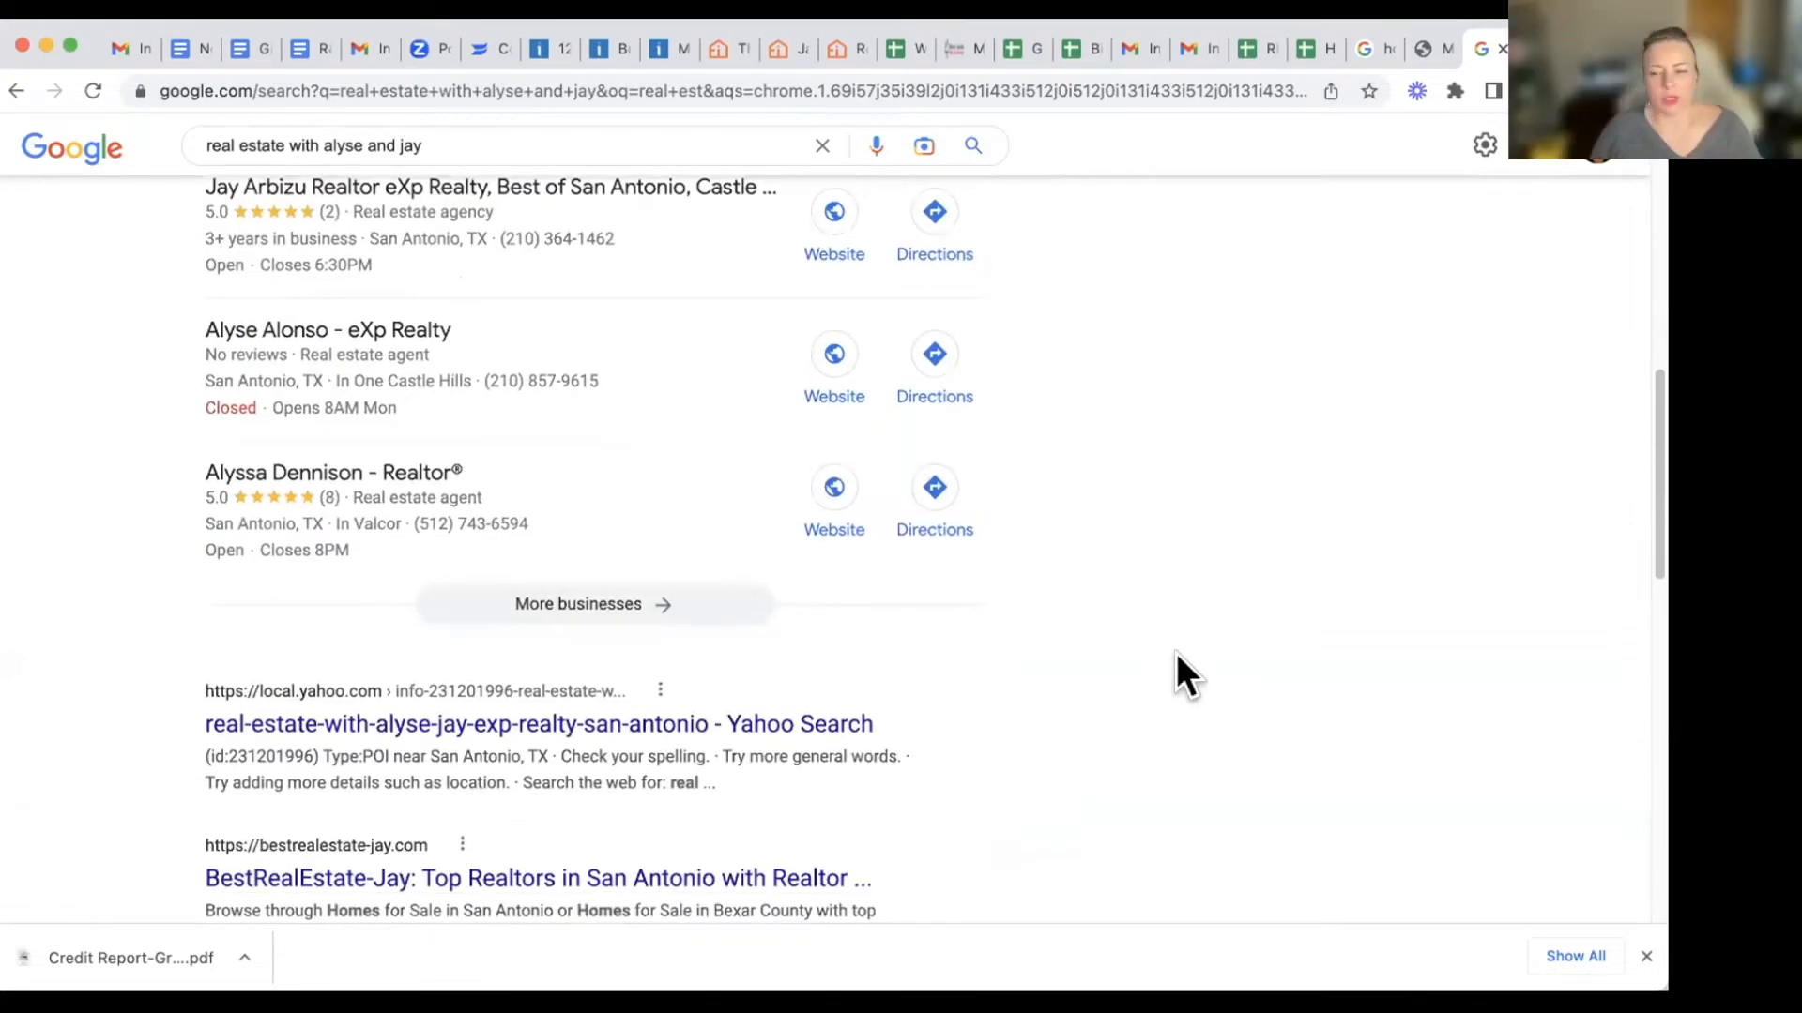
pyautogui.scroll(9, 1175, 653)
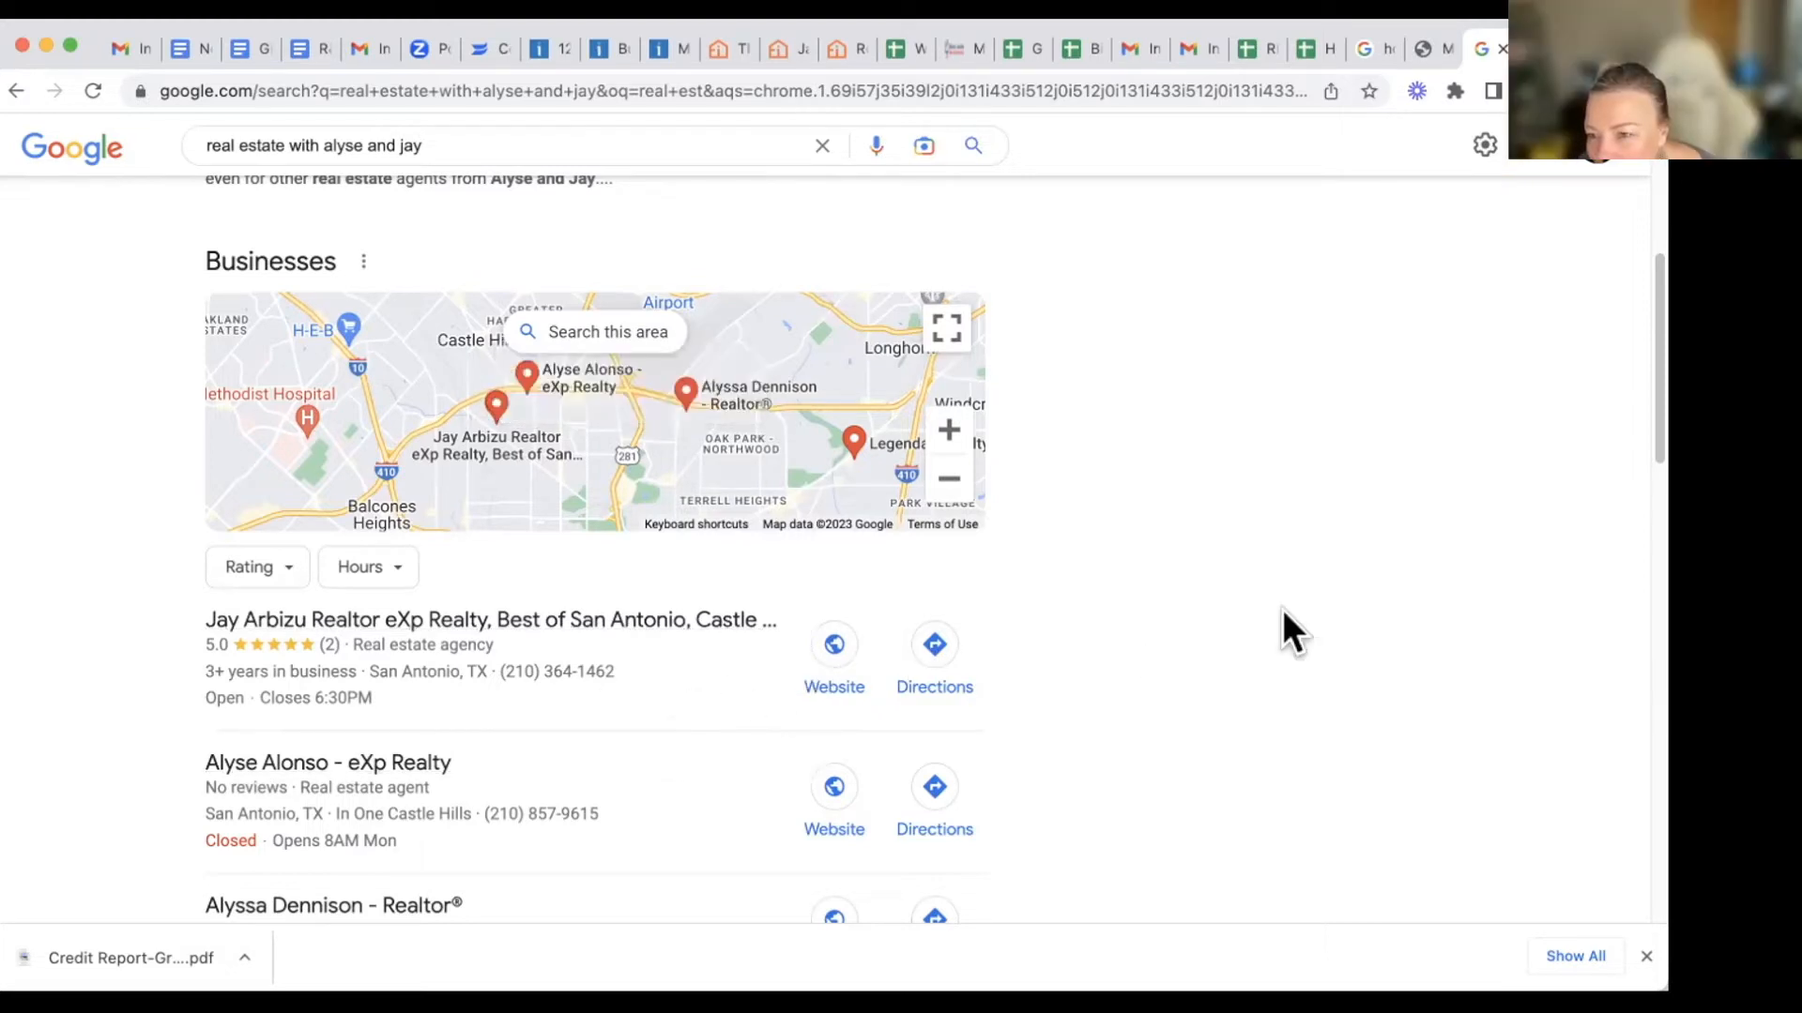
# - Switch to the business's Google account and open Business Profile from the apps grid, showing the 5.0-rated profile
pyautogui.click(1595, 146)
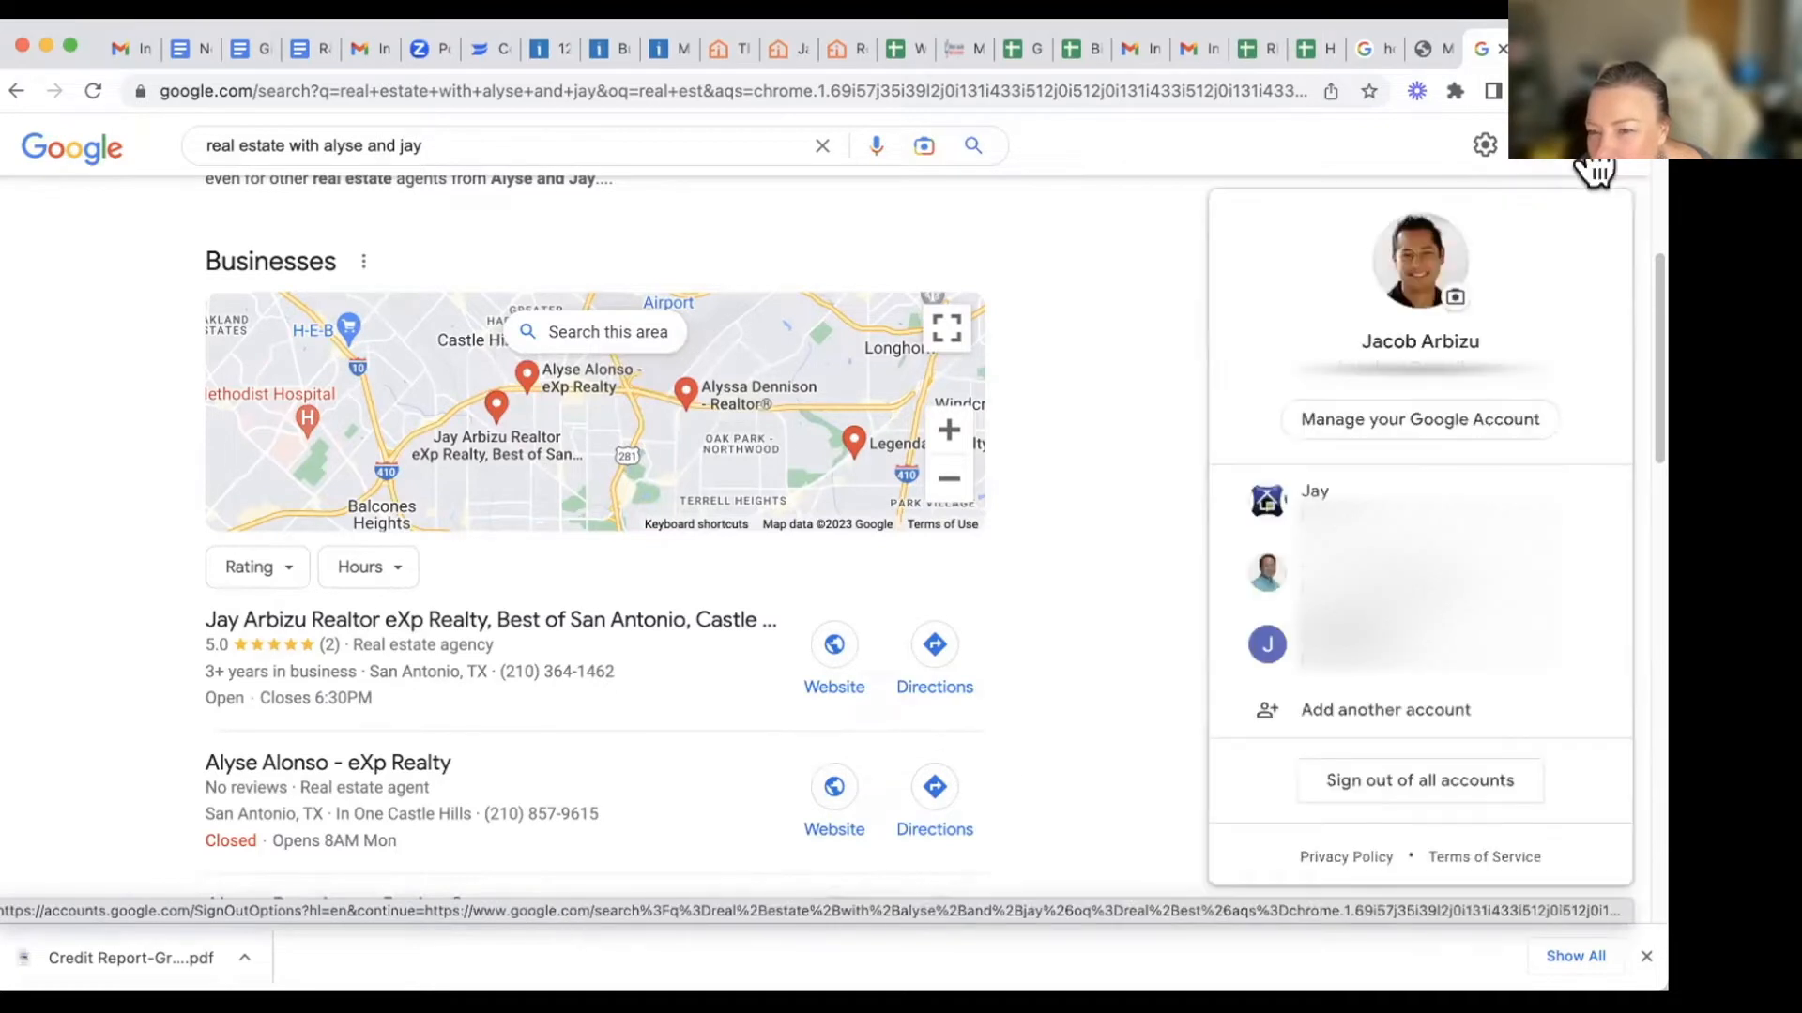
pyautogui.scroll(-1, 1593, 272)
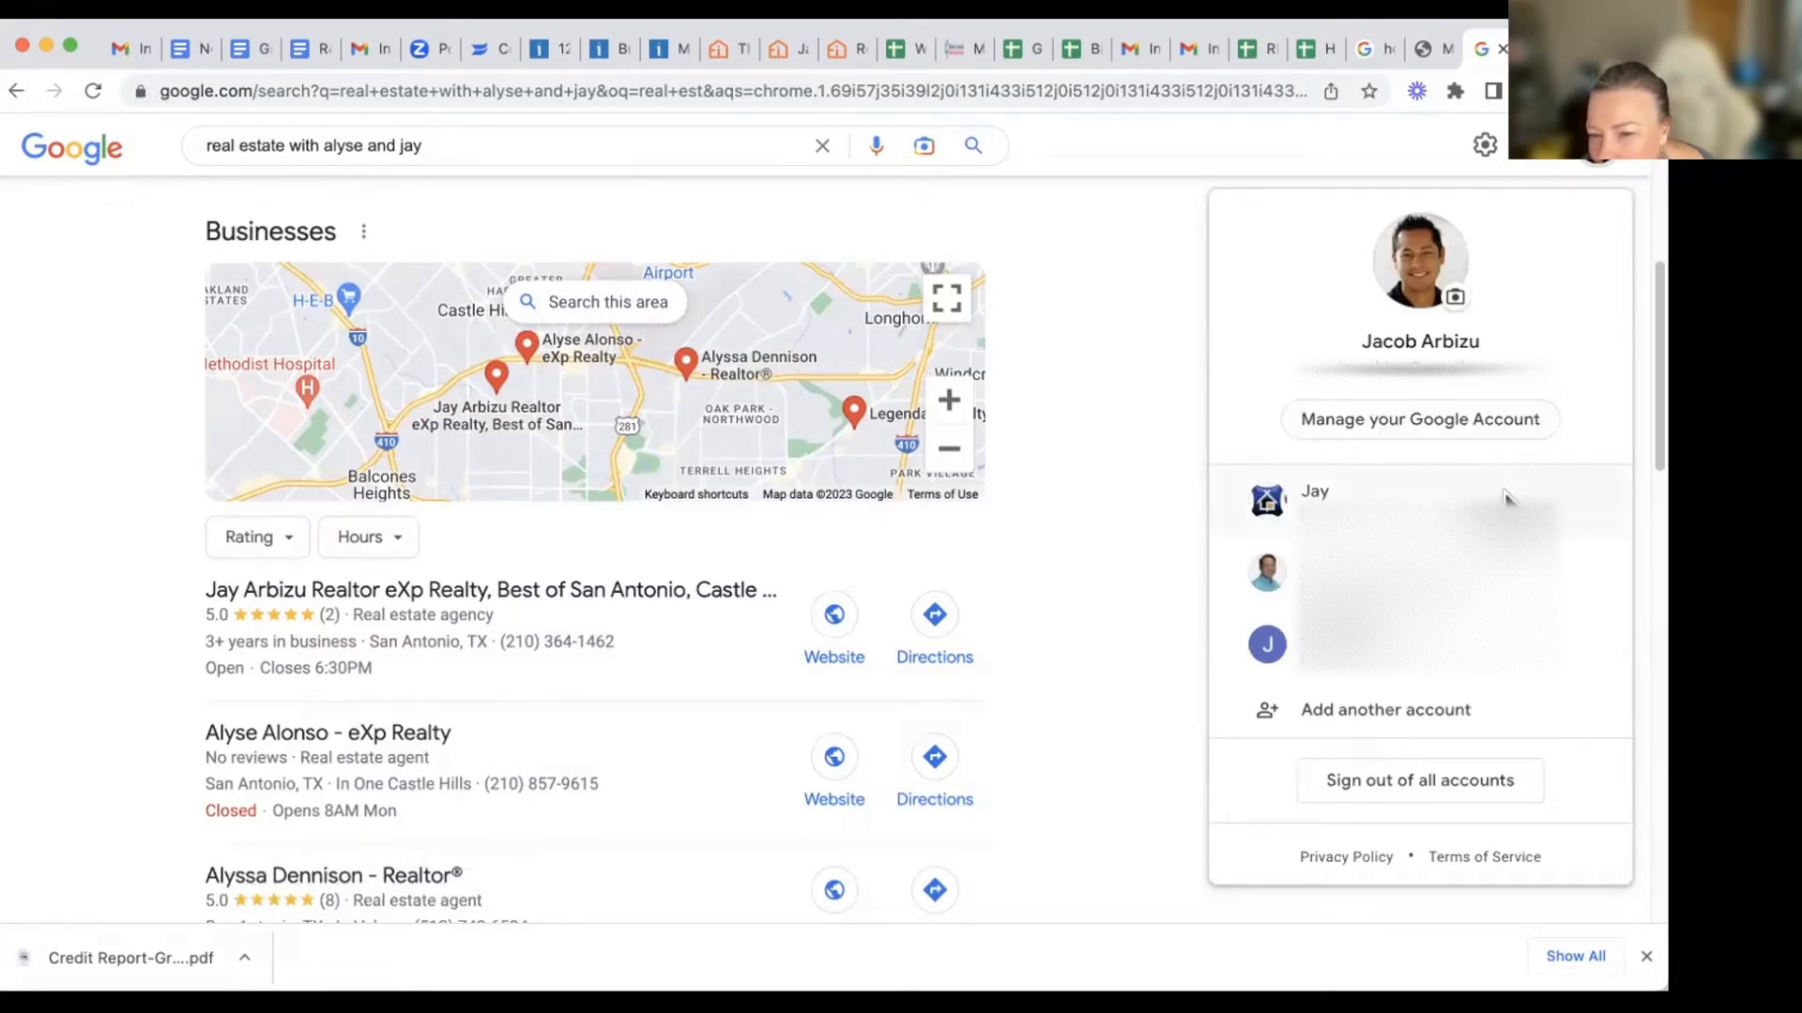
pyautogui.click(1368, 489)
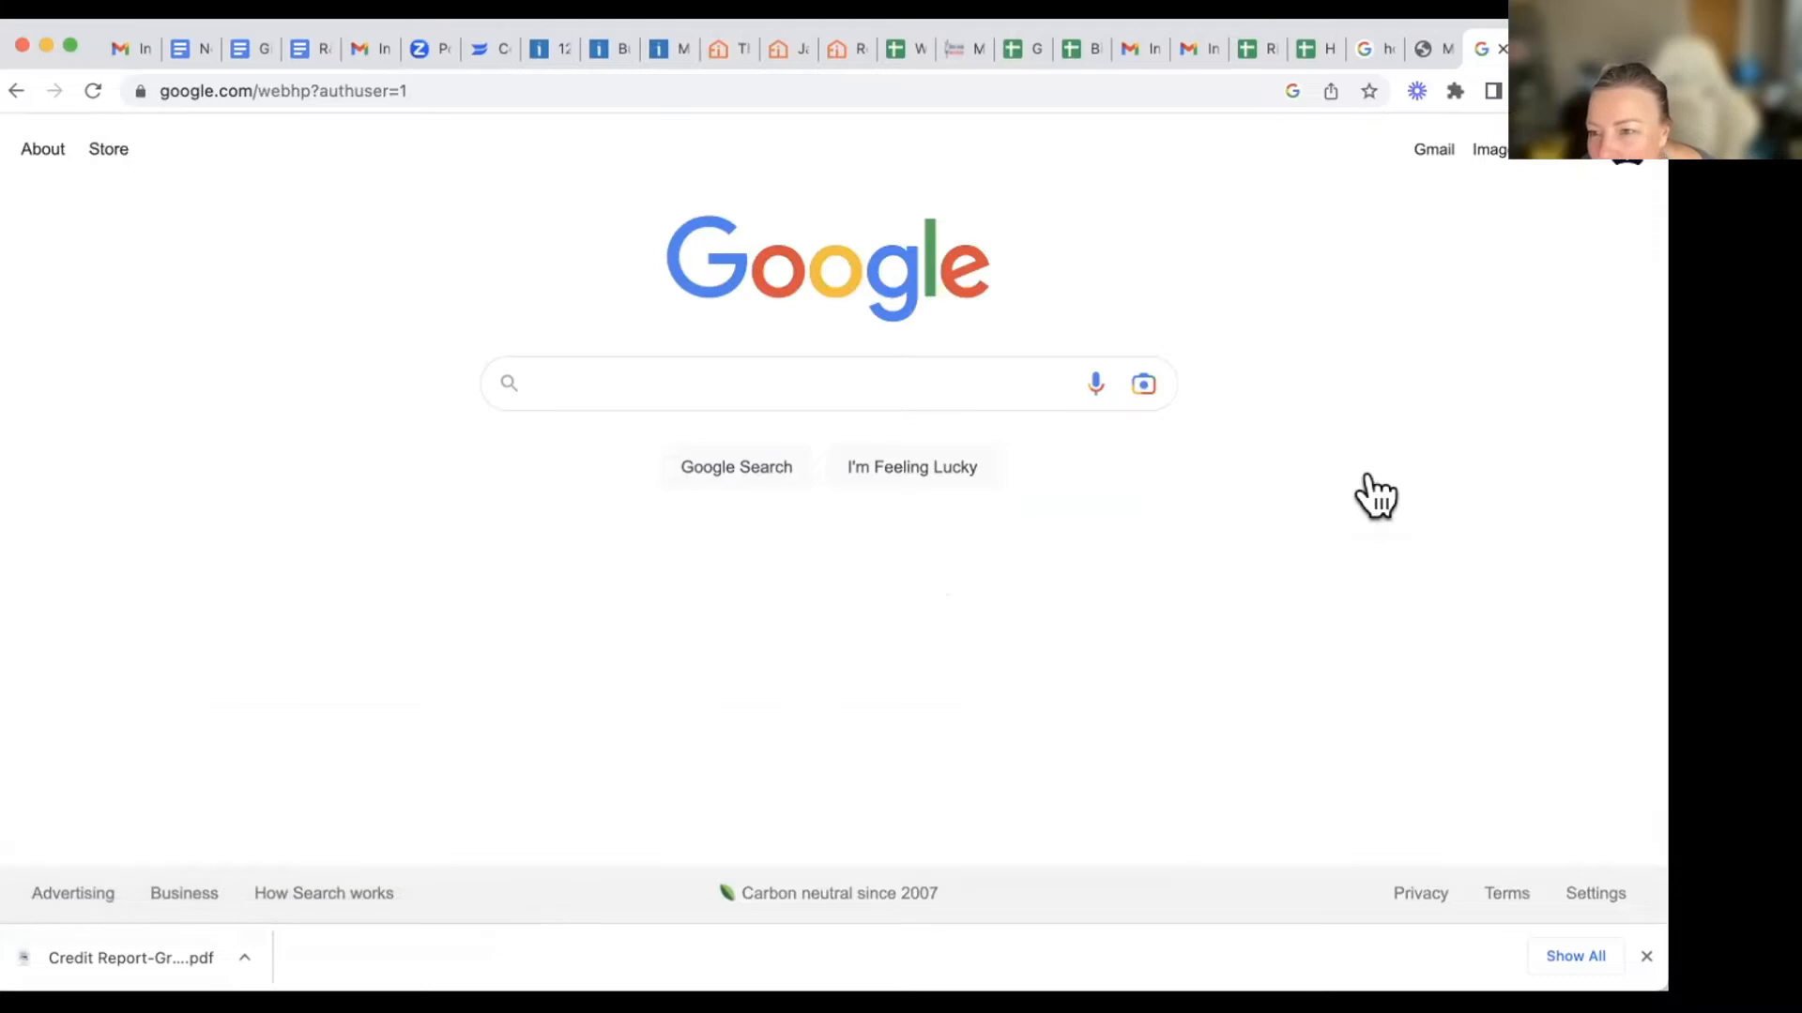
pyautogui.click(1575, 171)
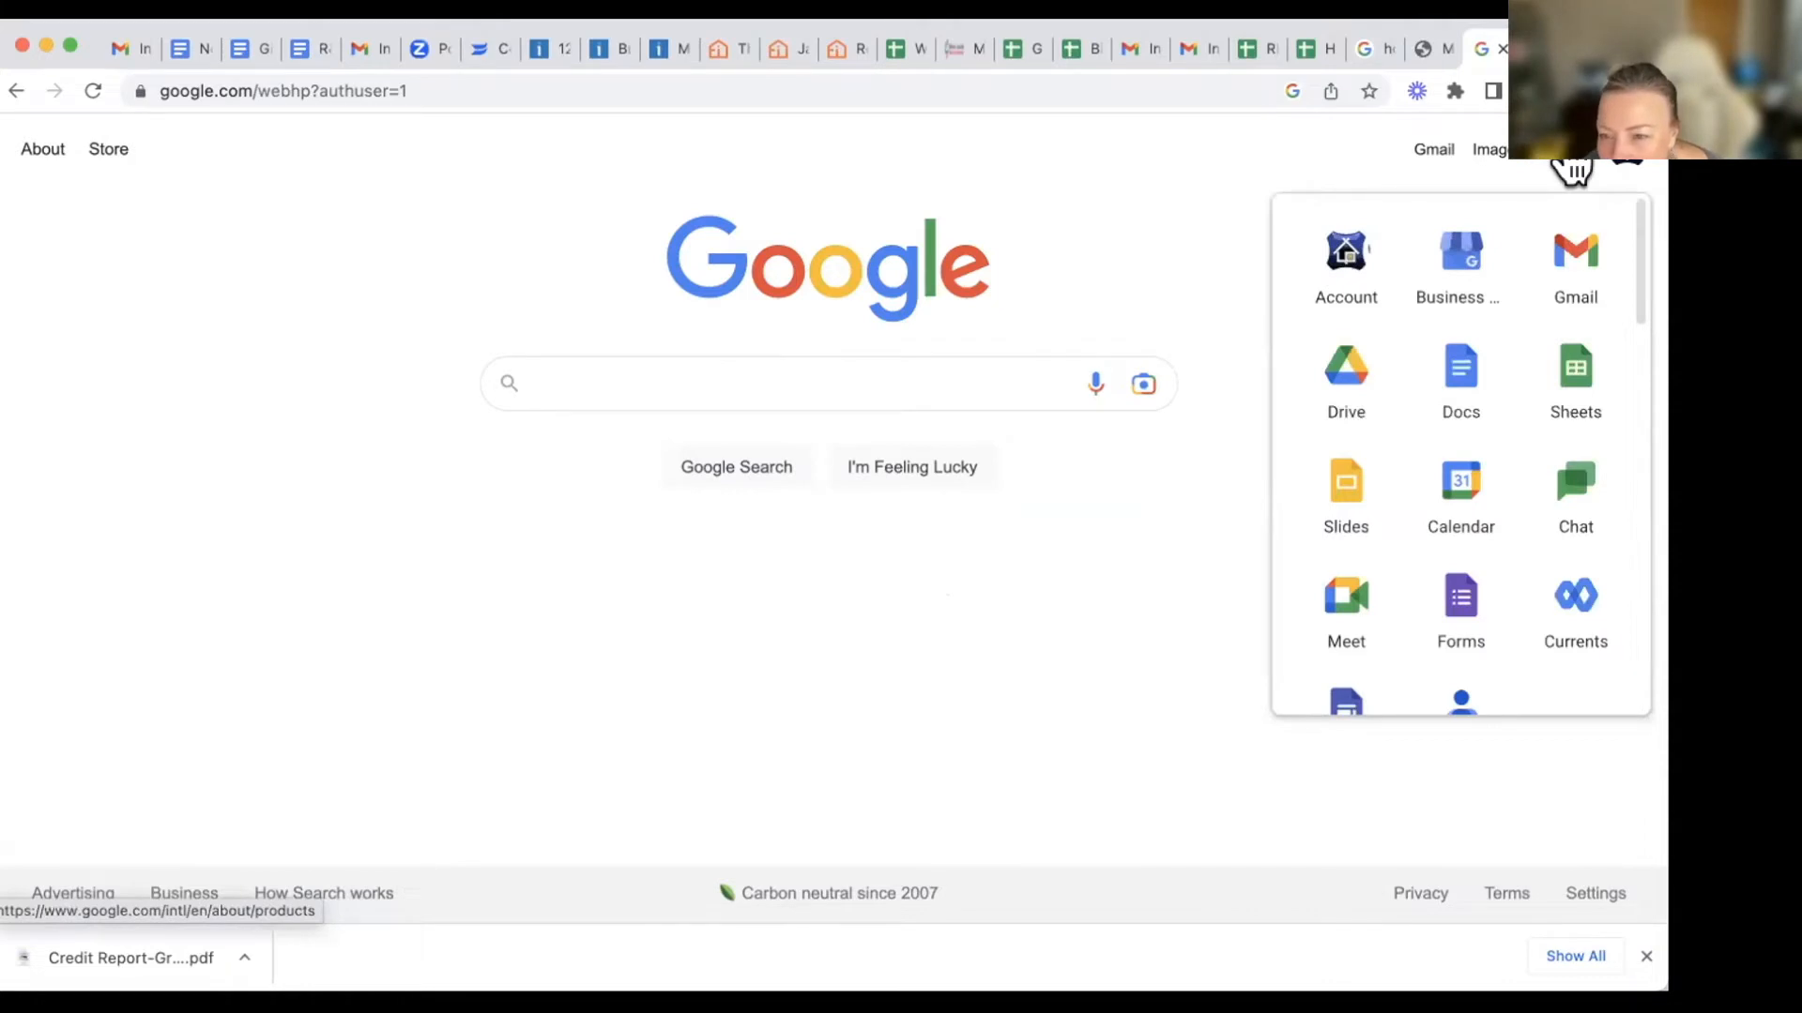
pyautogui.click(1469, 256)
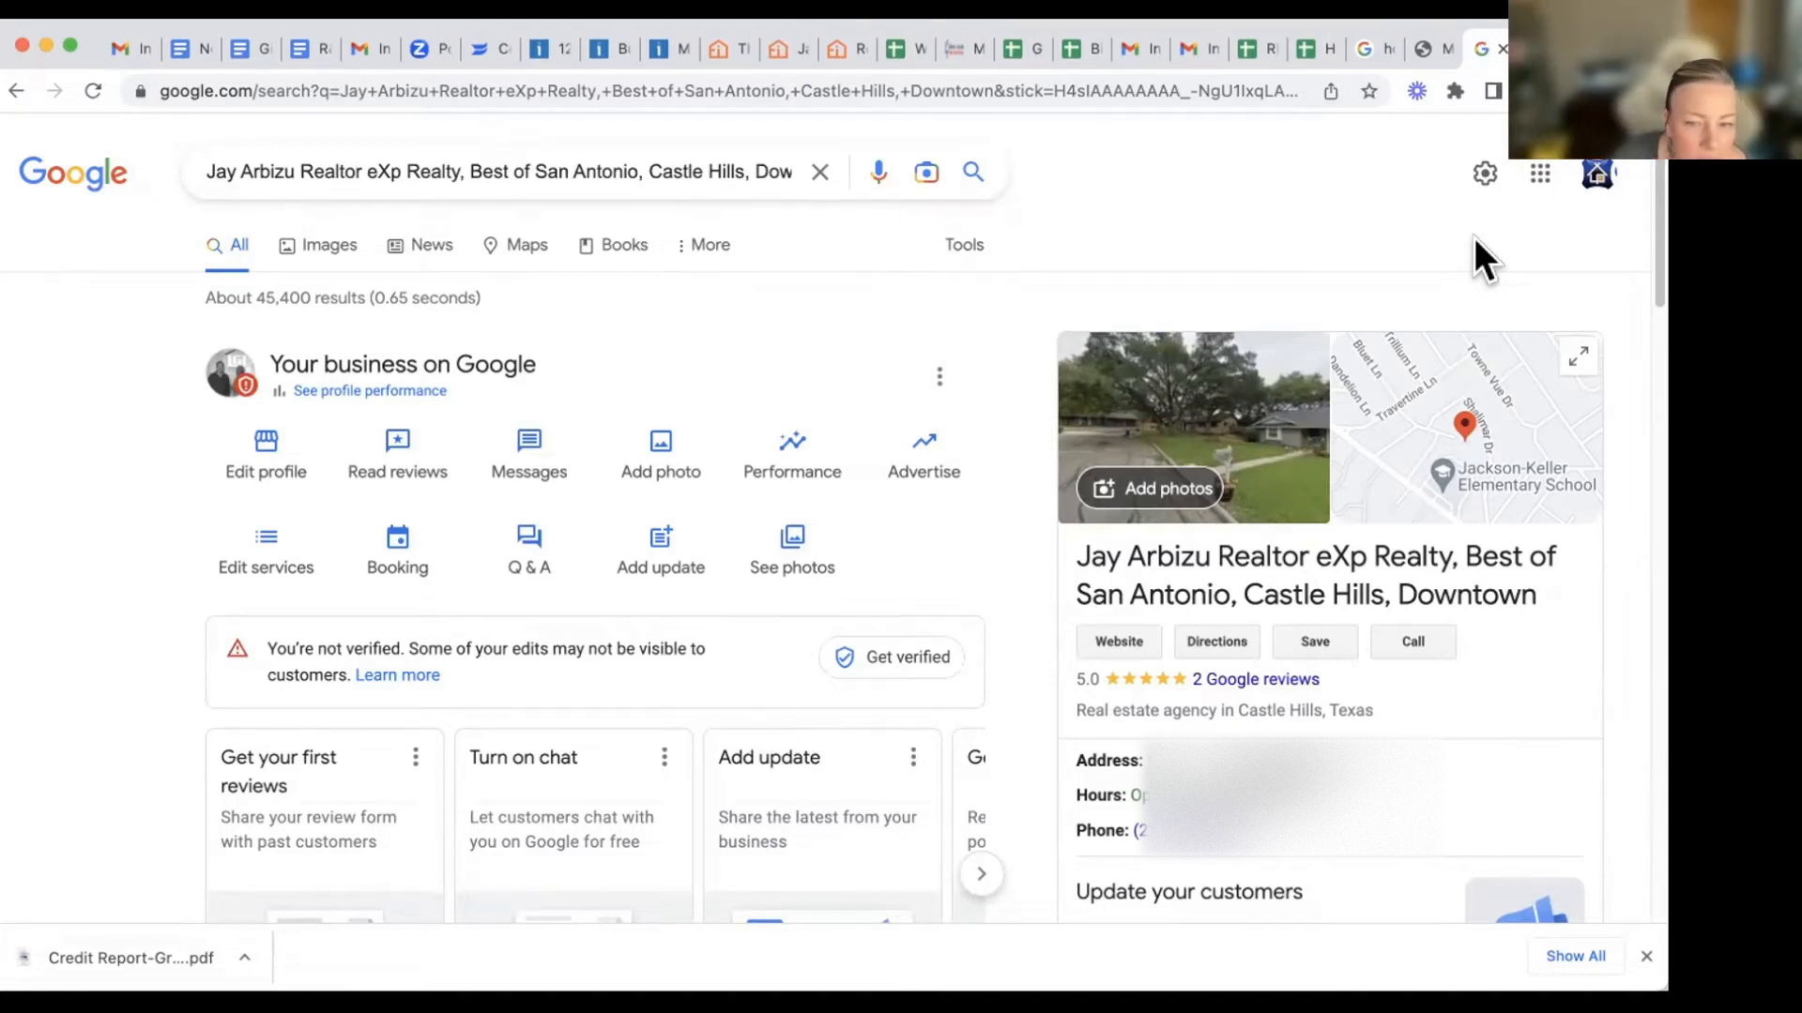
# - Open the Business information editor via Edit profile and start editing the empty Business name
pyautogui.click(267, 453)
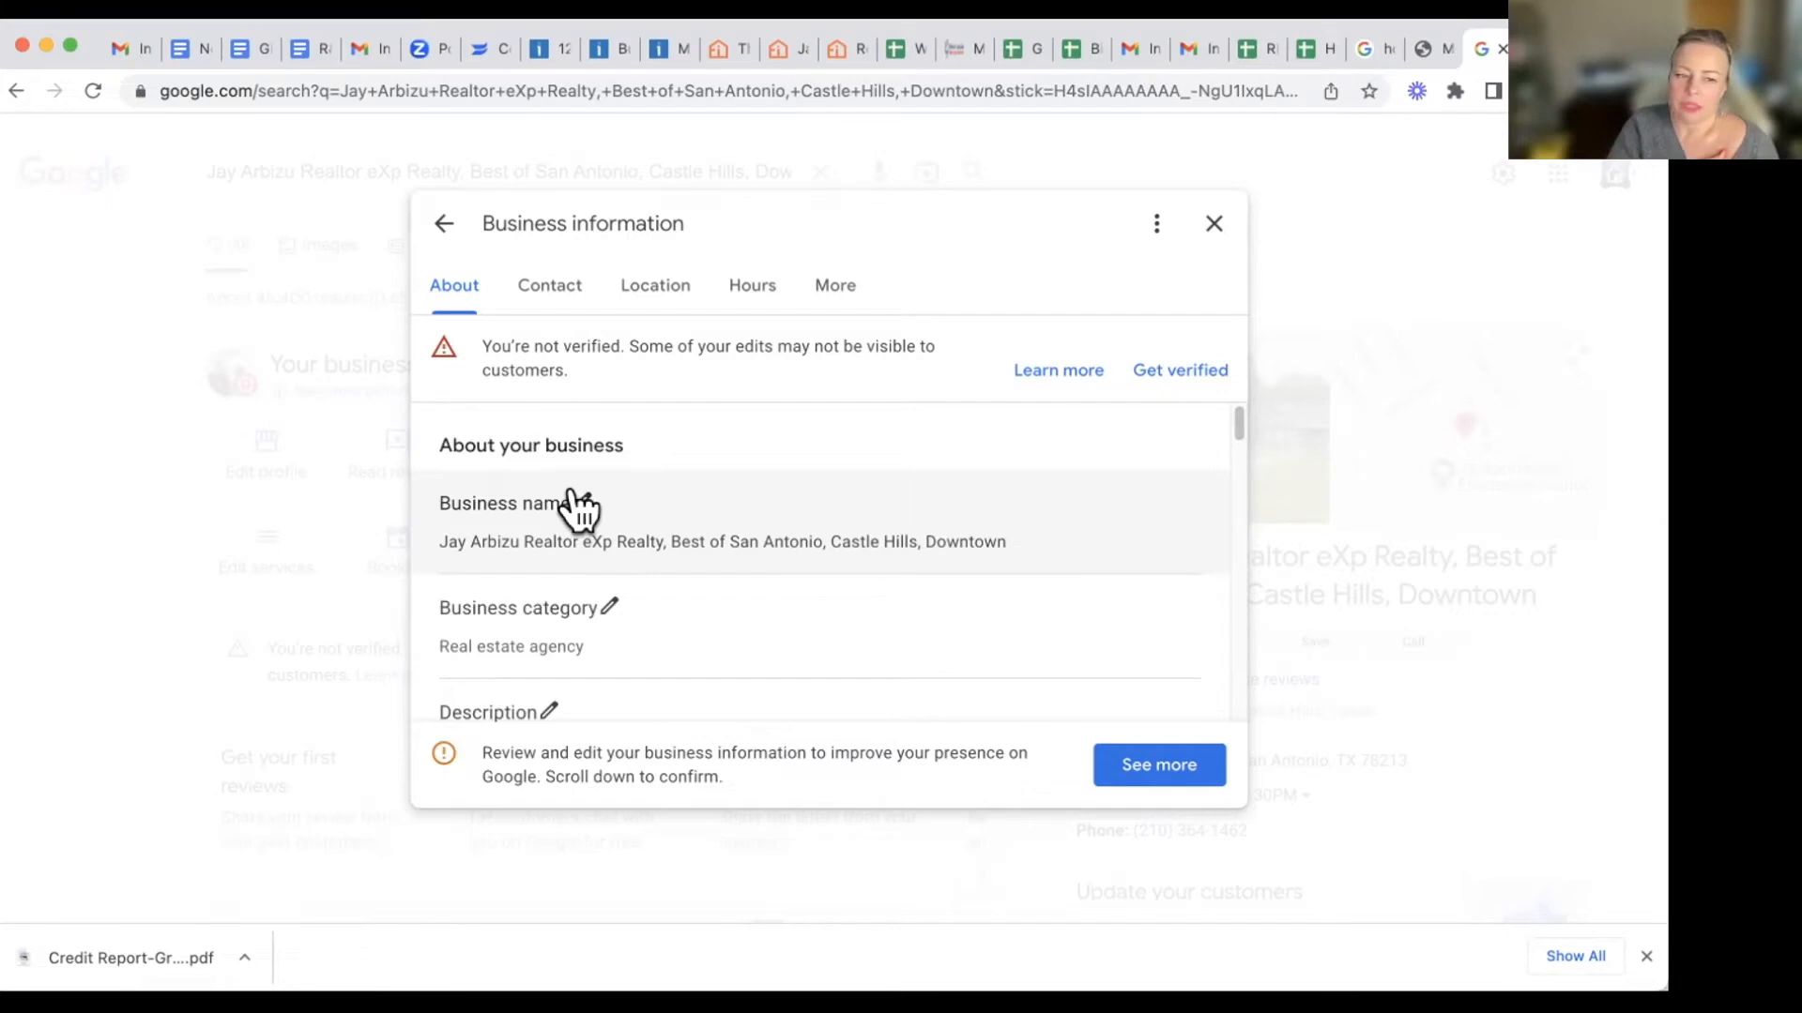
pyautogui.click(580, 502)
# - Enter 'Real Estate with Alyse & Jay' as the Business name and save it
pyautogui.click(715, 598)
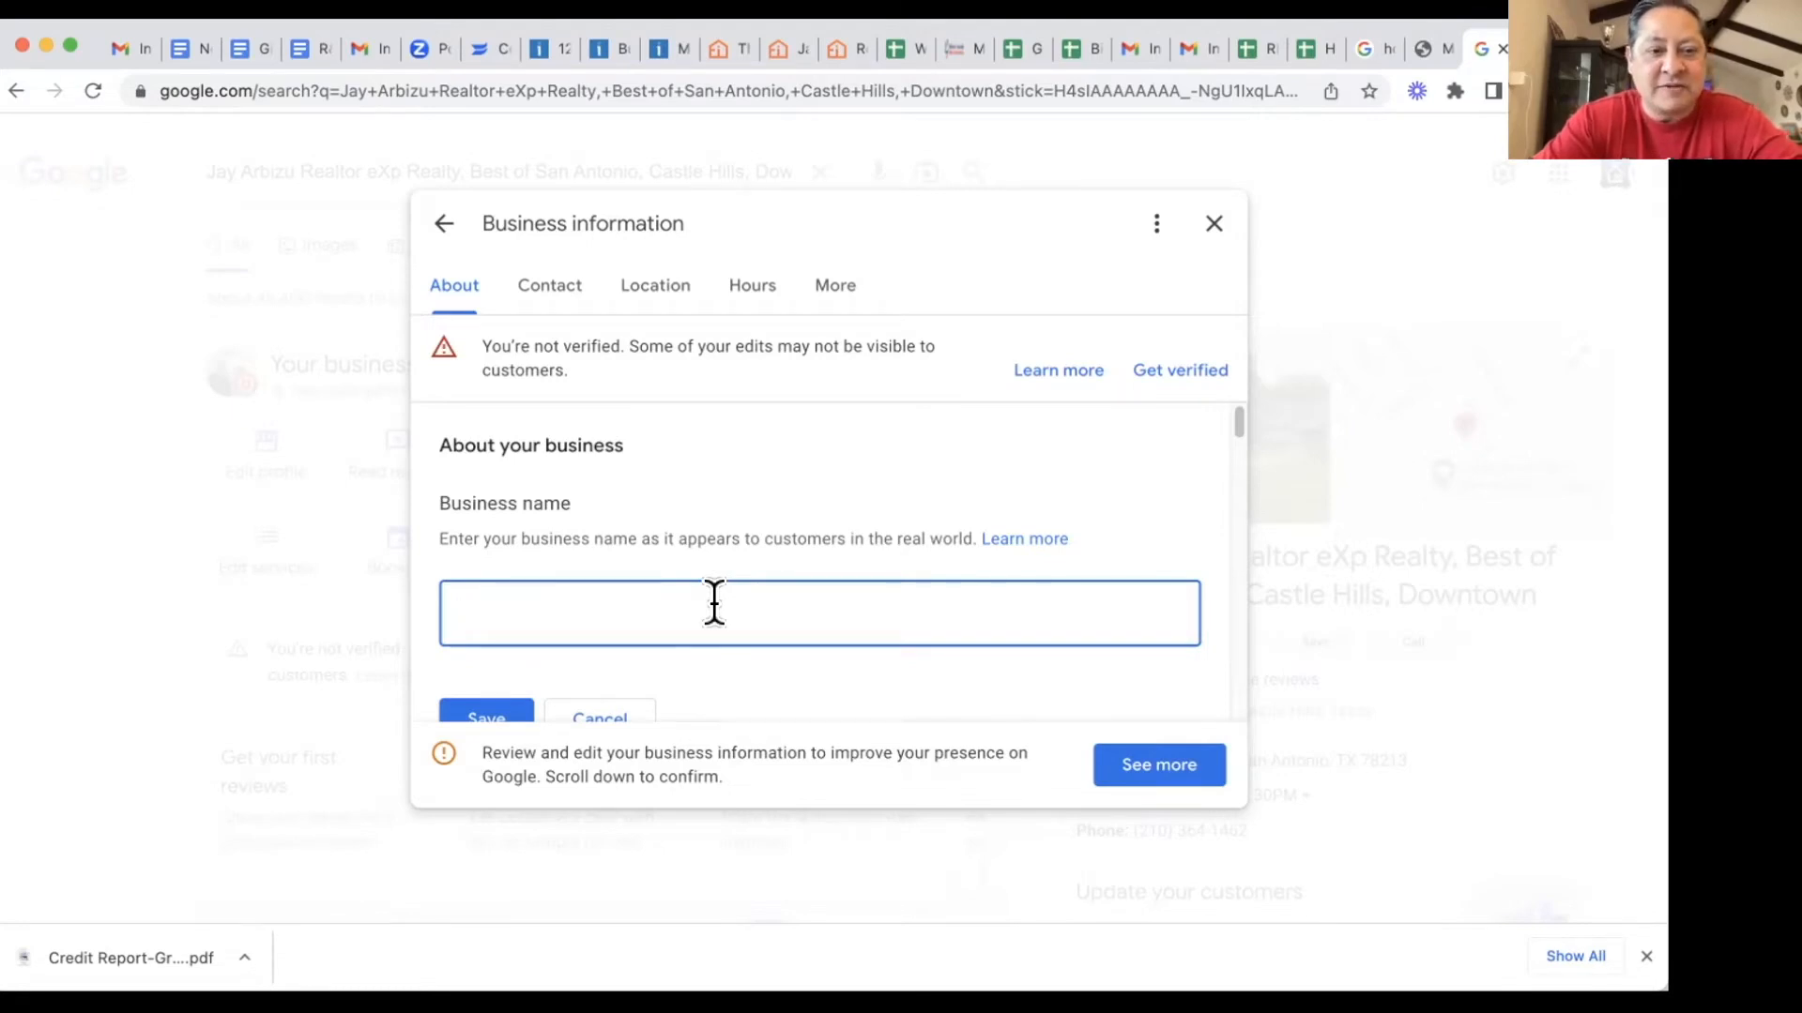
pyautogui.write('Real Estat')
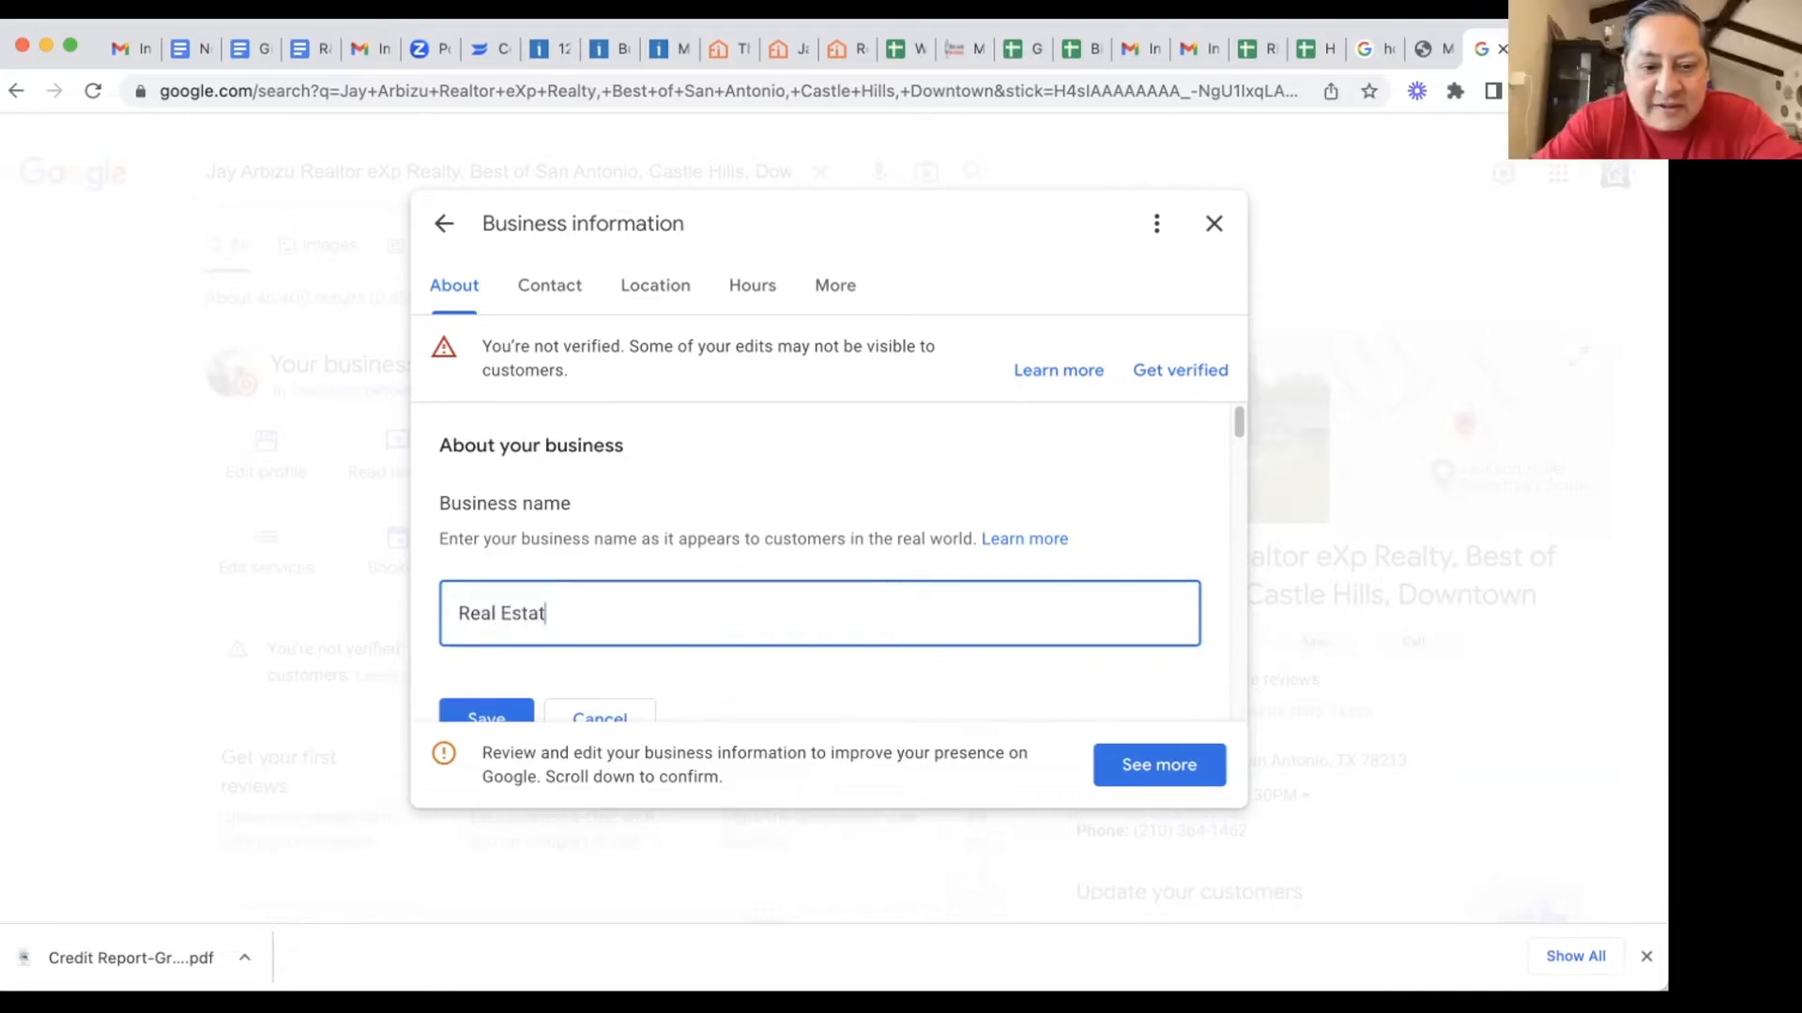
pyautogui.write('e with Alyse ')
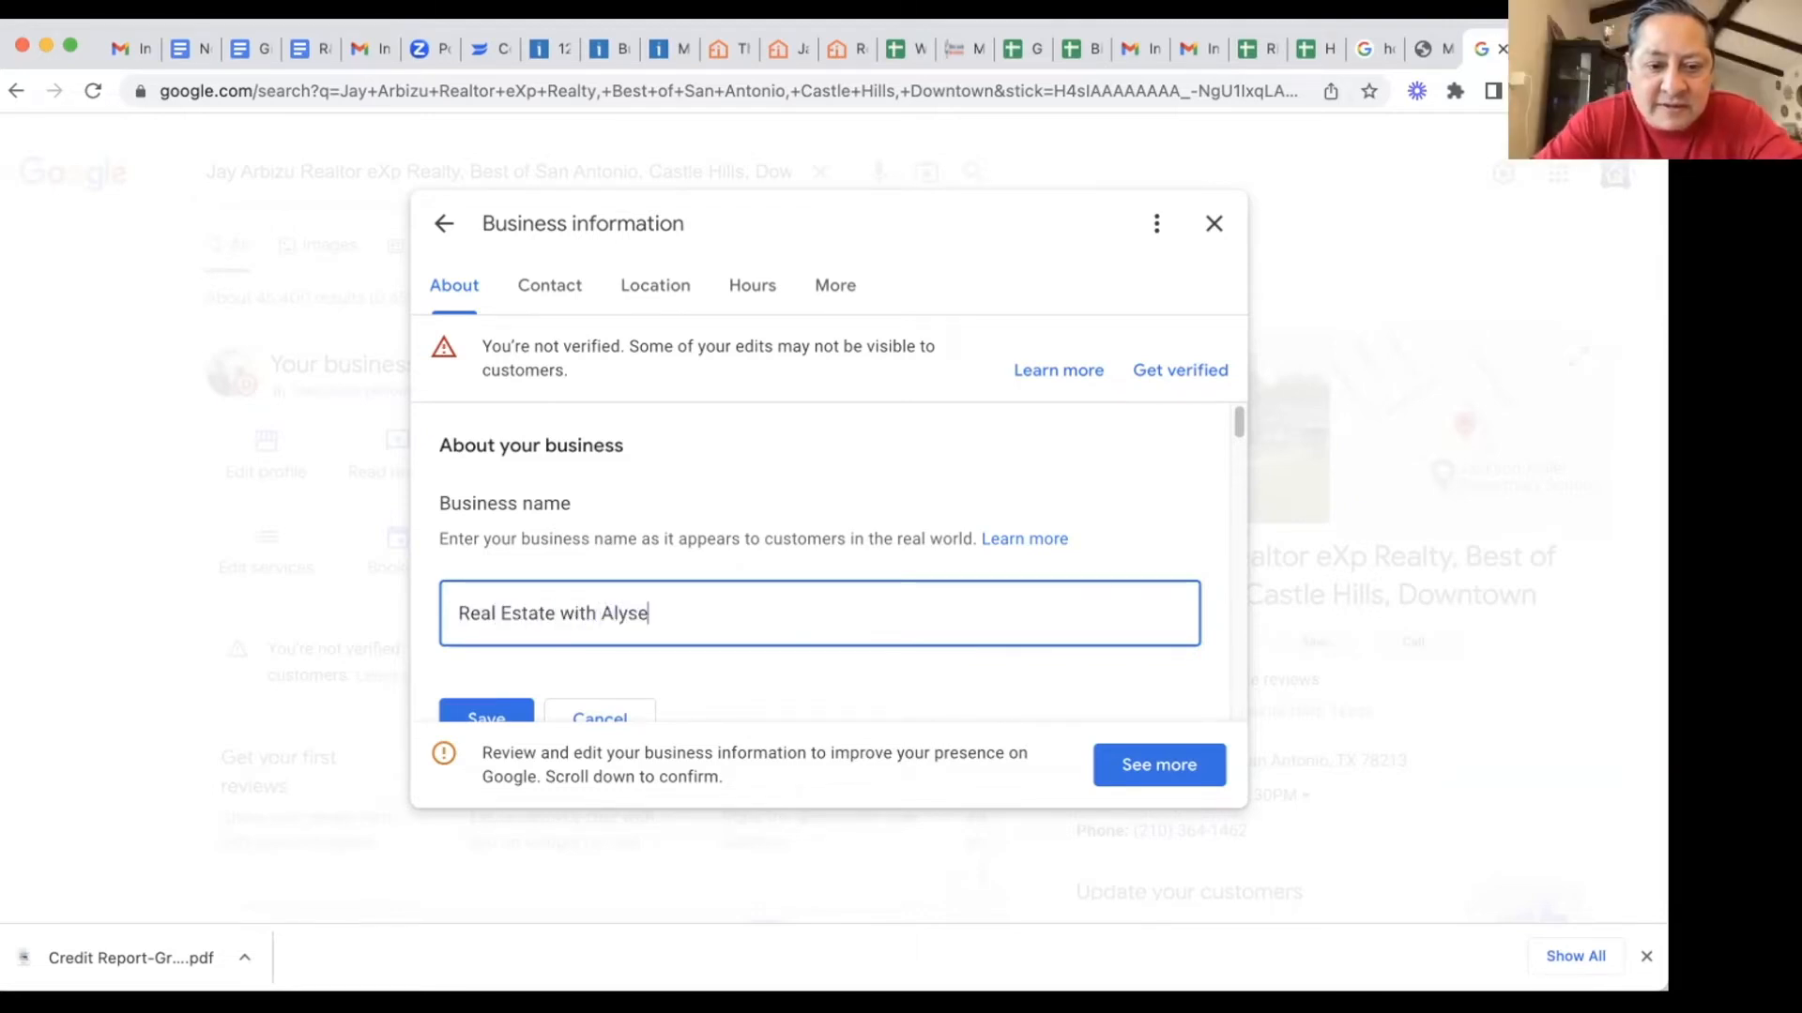
pyautogui.write('& Jay')
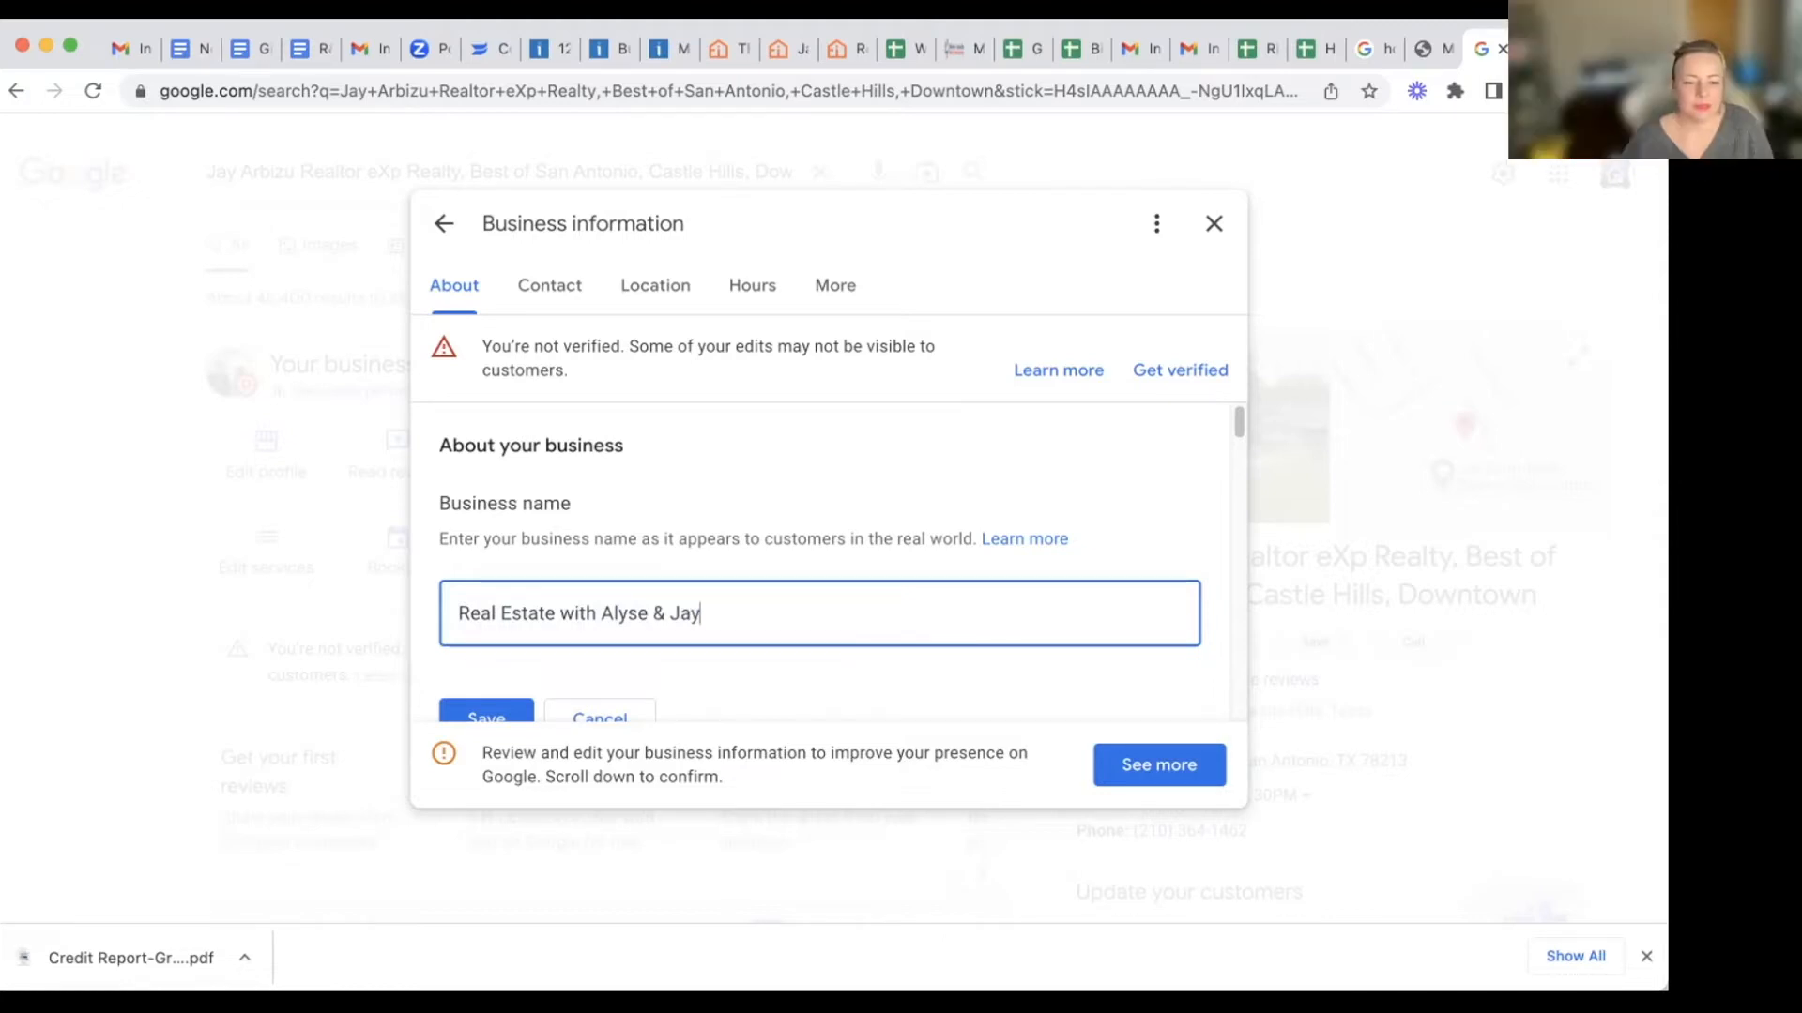
pyautogui.scroll(-1, 679, 669)
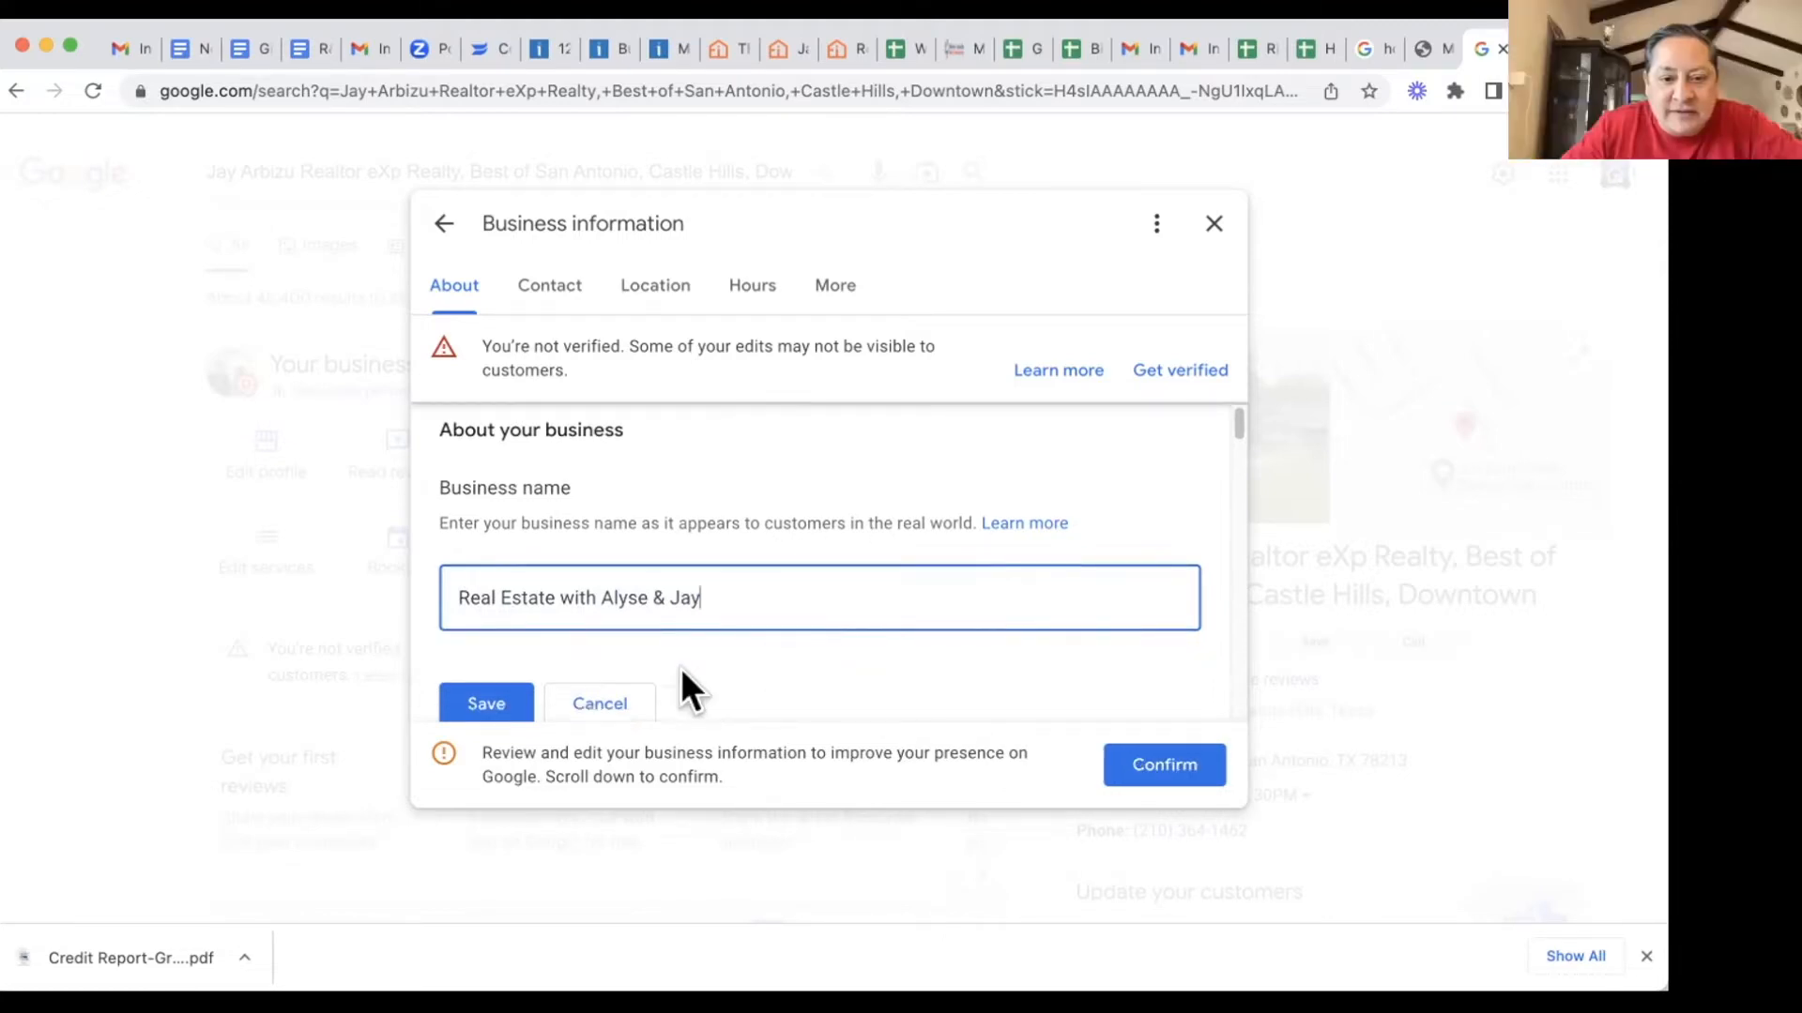
pyautogui.scroll(-1, 690, 689)
pyautogui.click(476, 670)
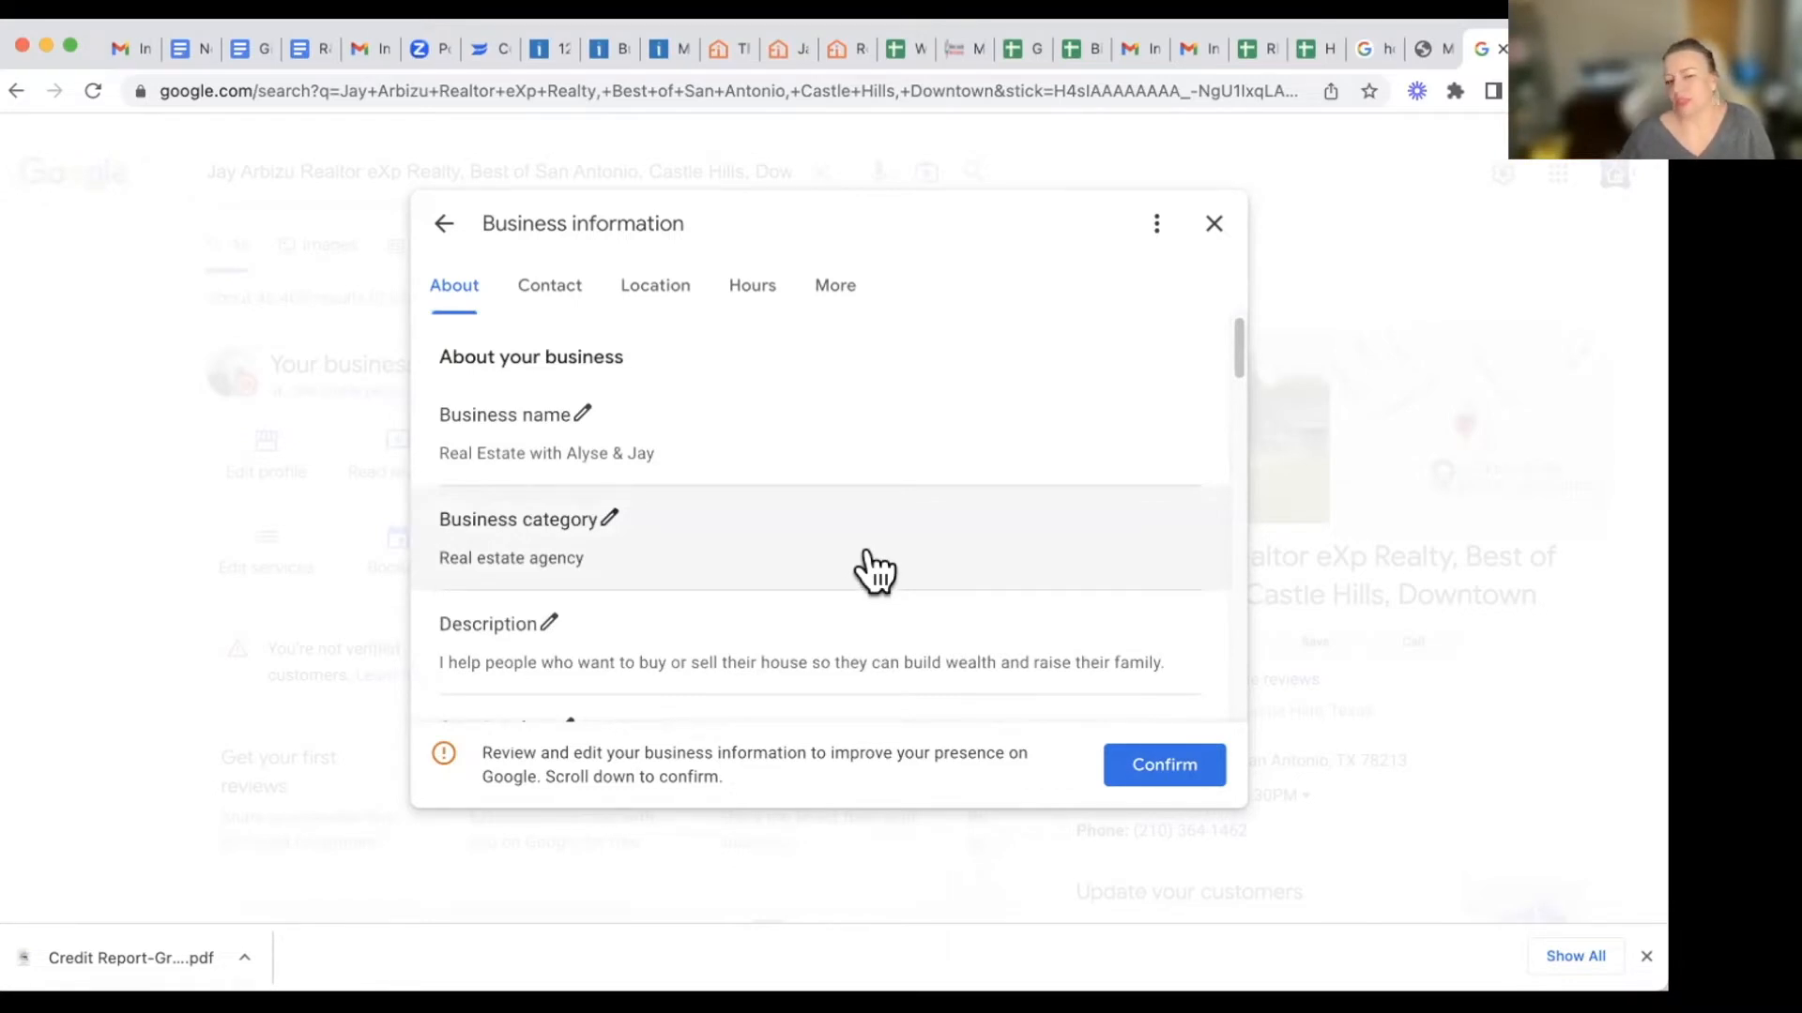
# - Open the empty business Description for editing, then cancel without changes
pyautogui.scroll(-1, 821, 569)
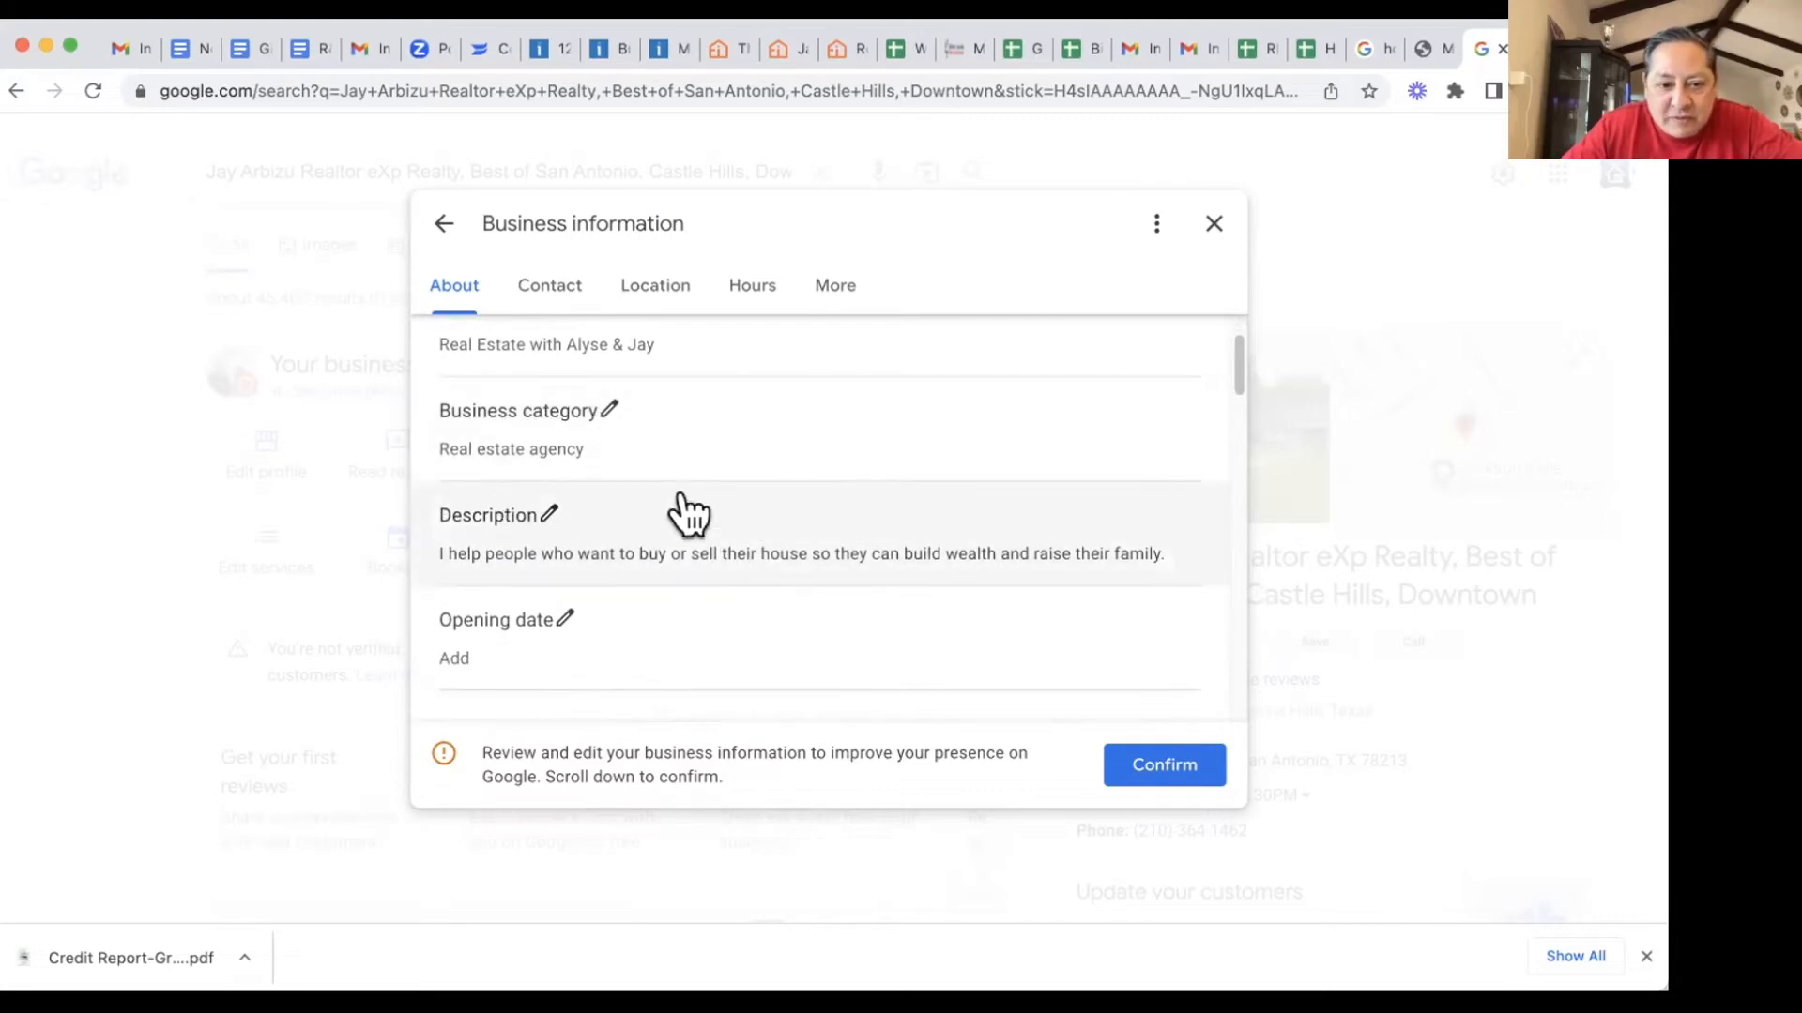
pyautogui.click(550, 515)
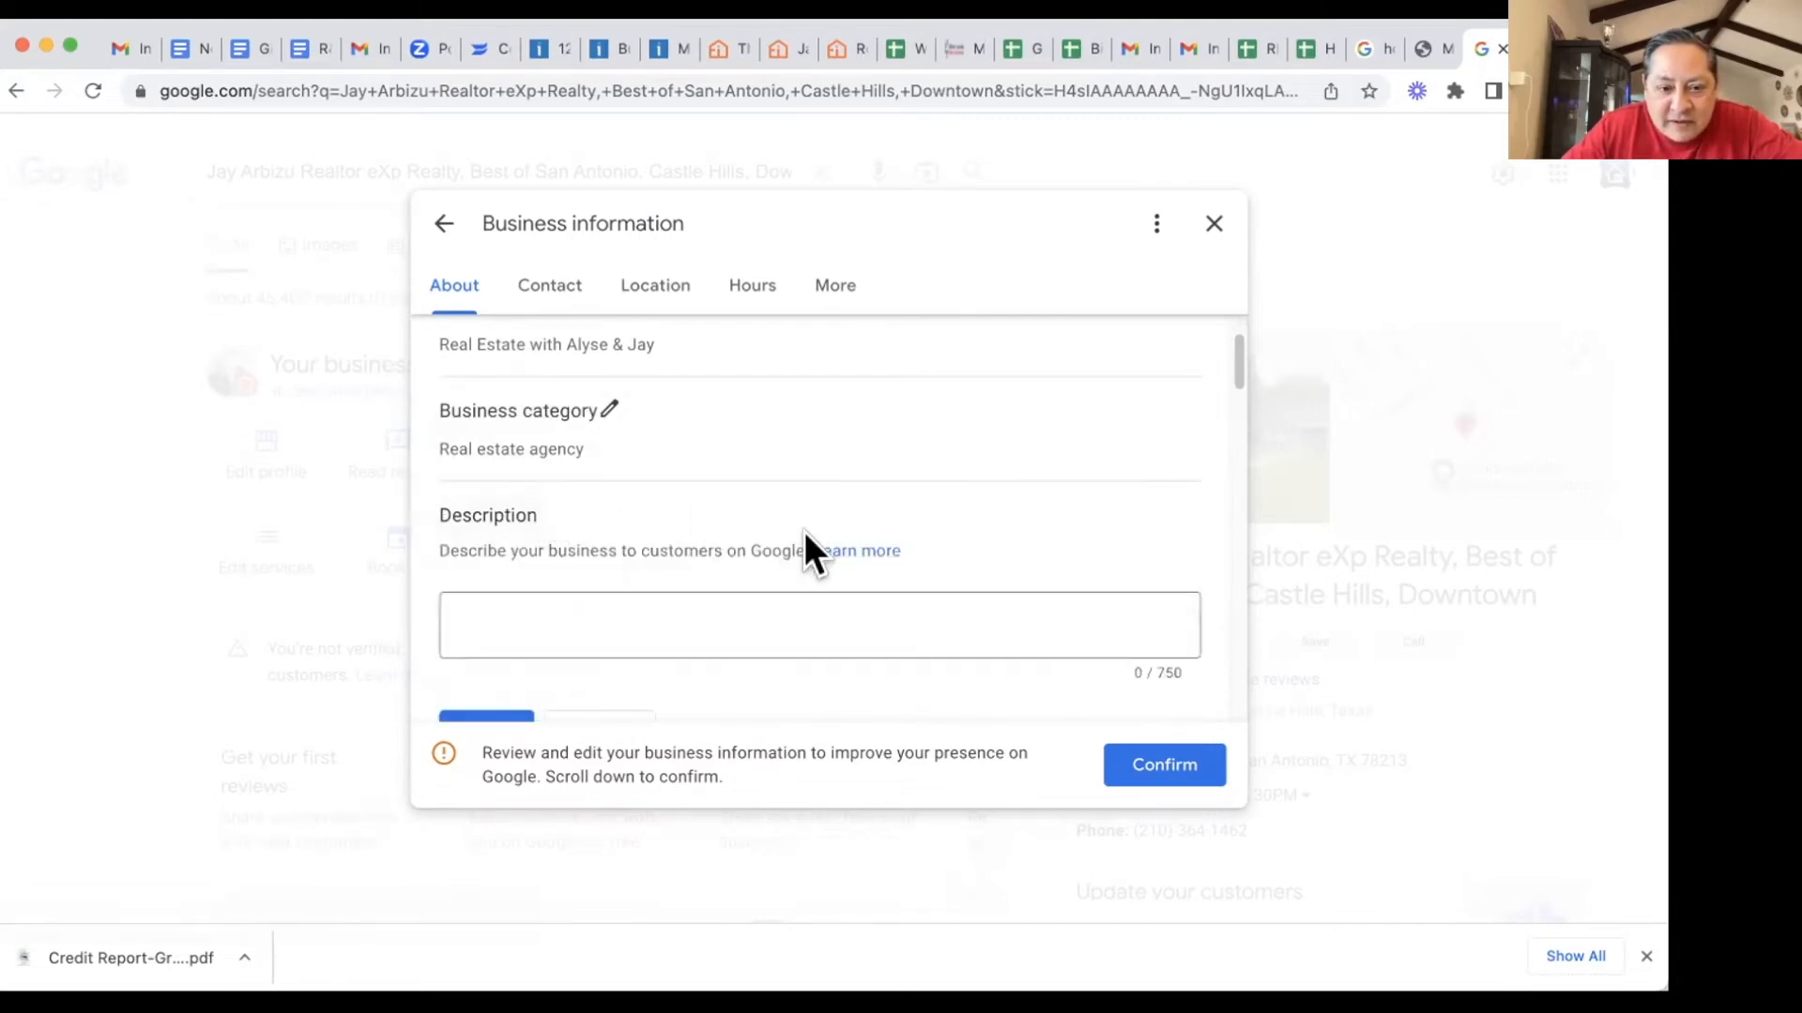
pyautogui.scroll(-1, 721, 548)
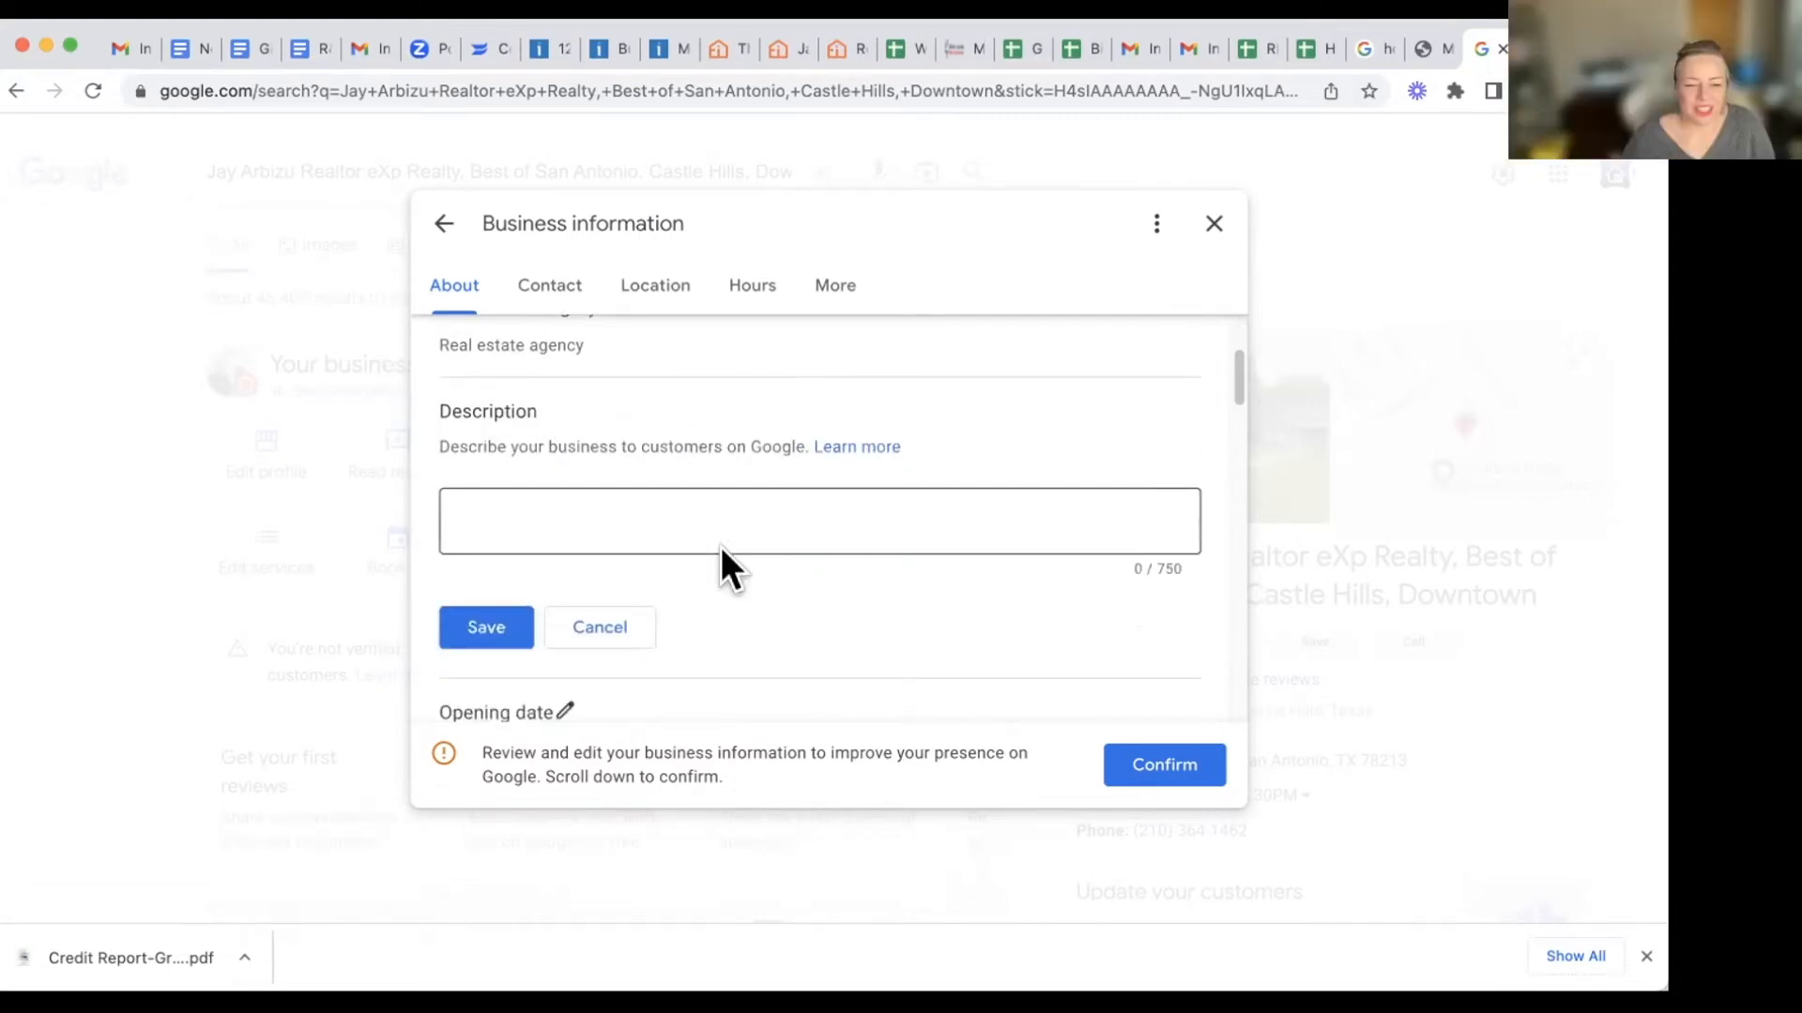
pyautogui.click(603, 631)
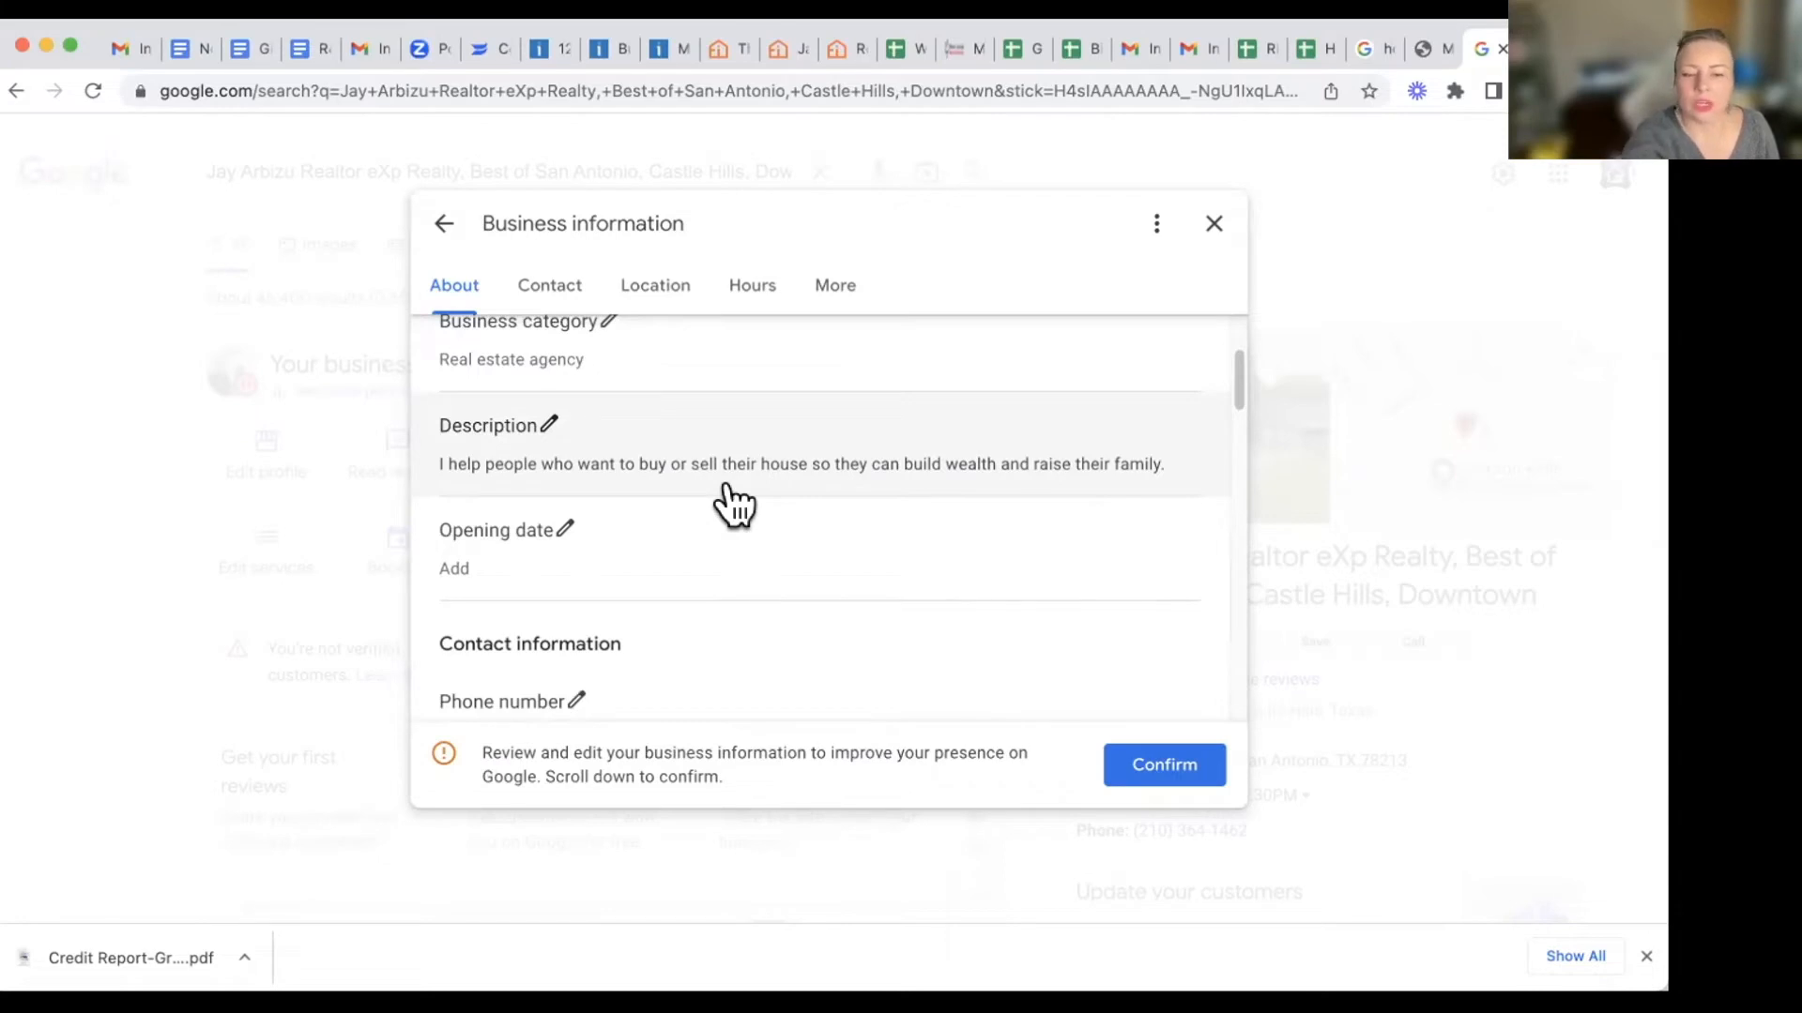
# - Review the Service area on the Location tab and close the information editor
pyautogui.scroll(-10, 734, 505)
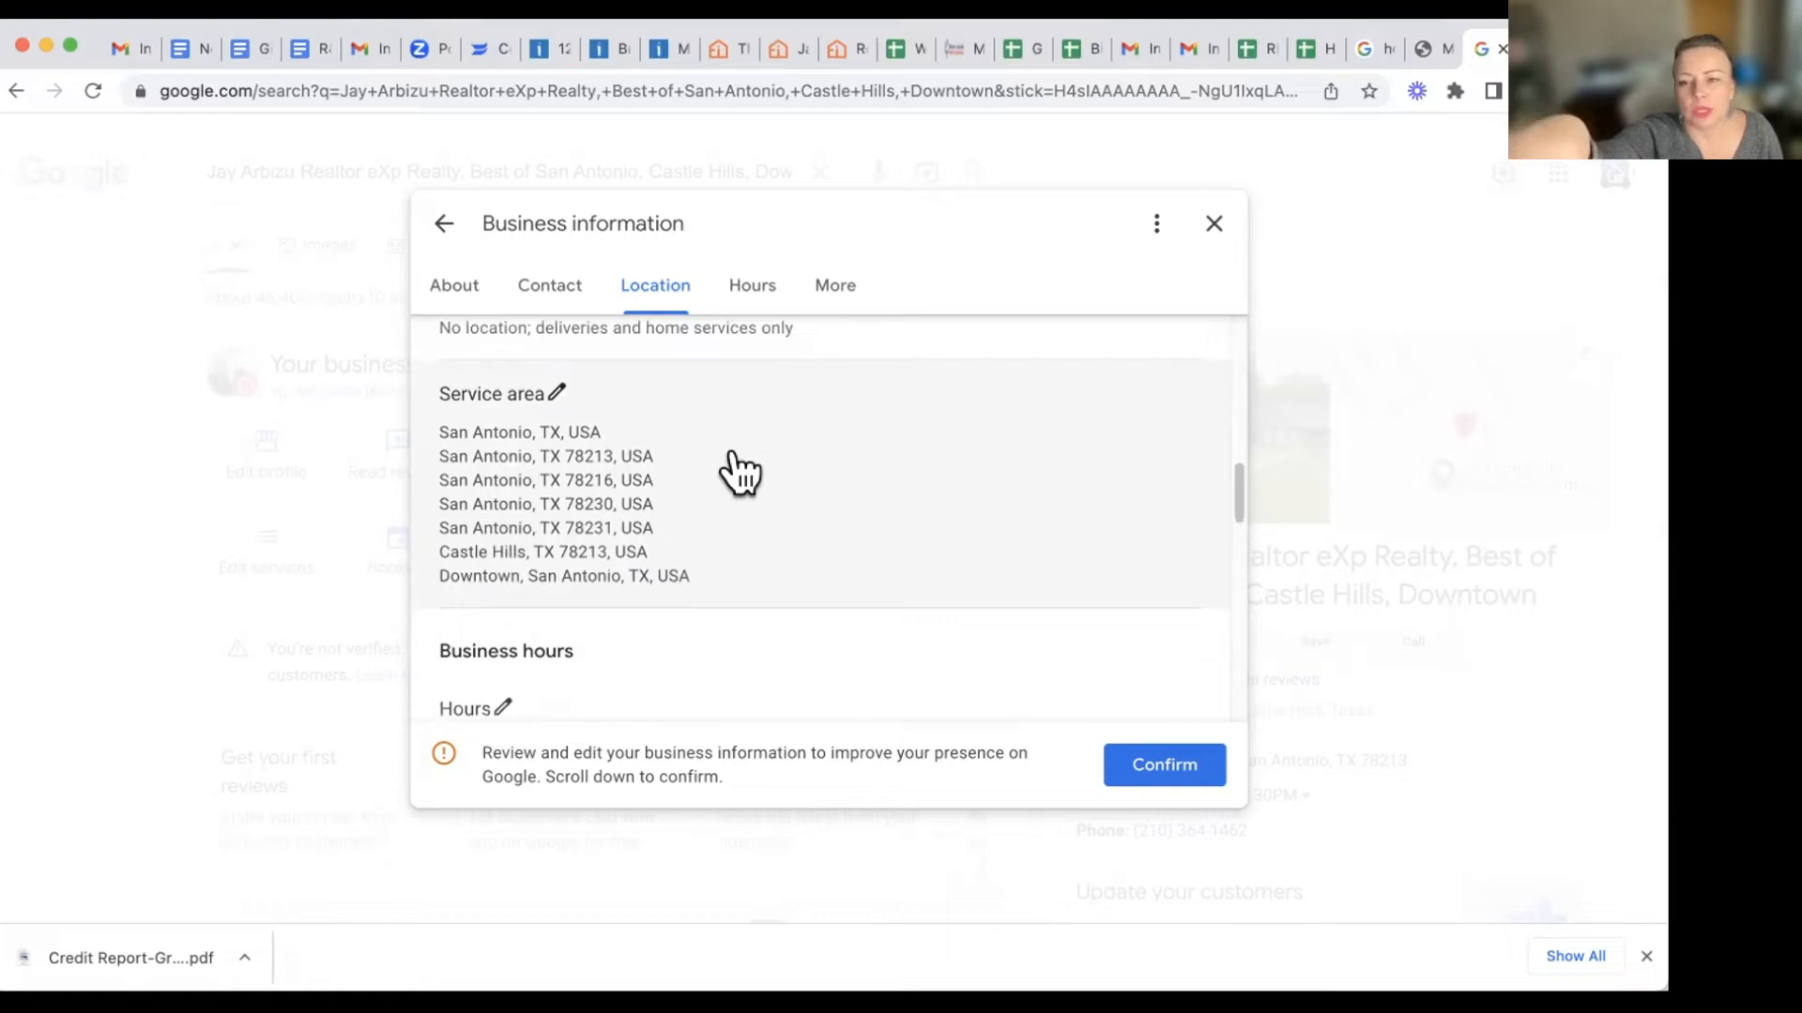
pyautogui.scroll(-2, 739, 473)
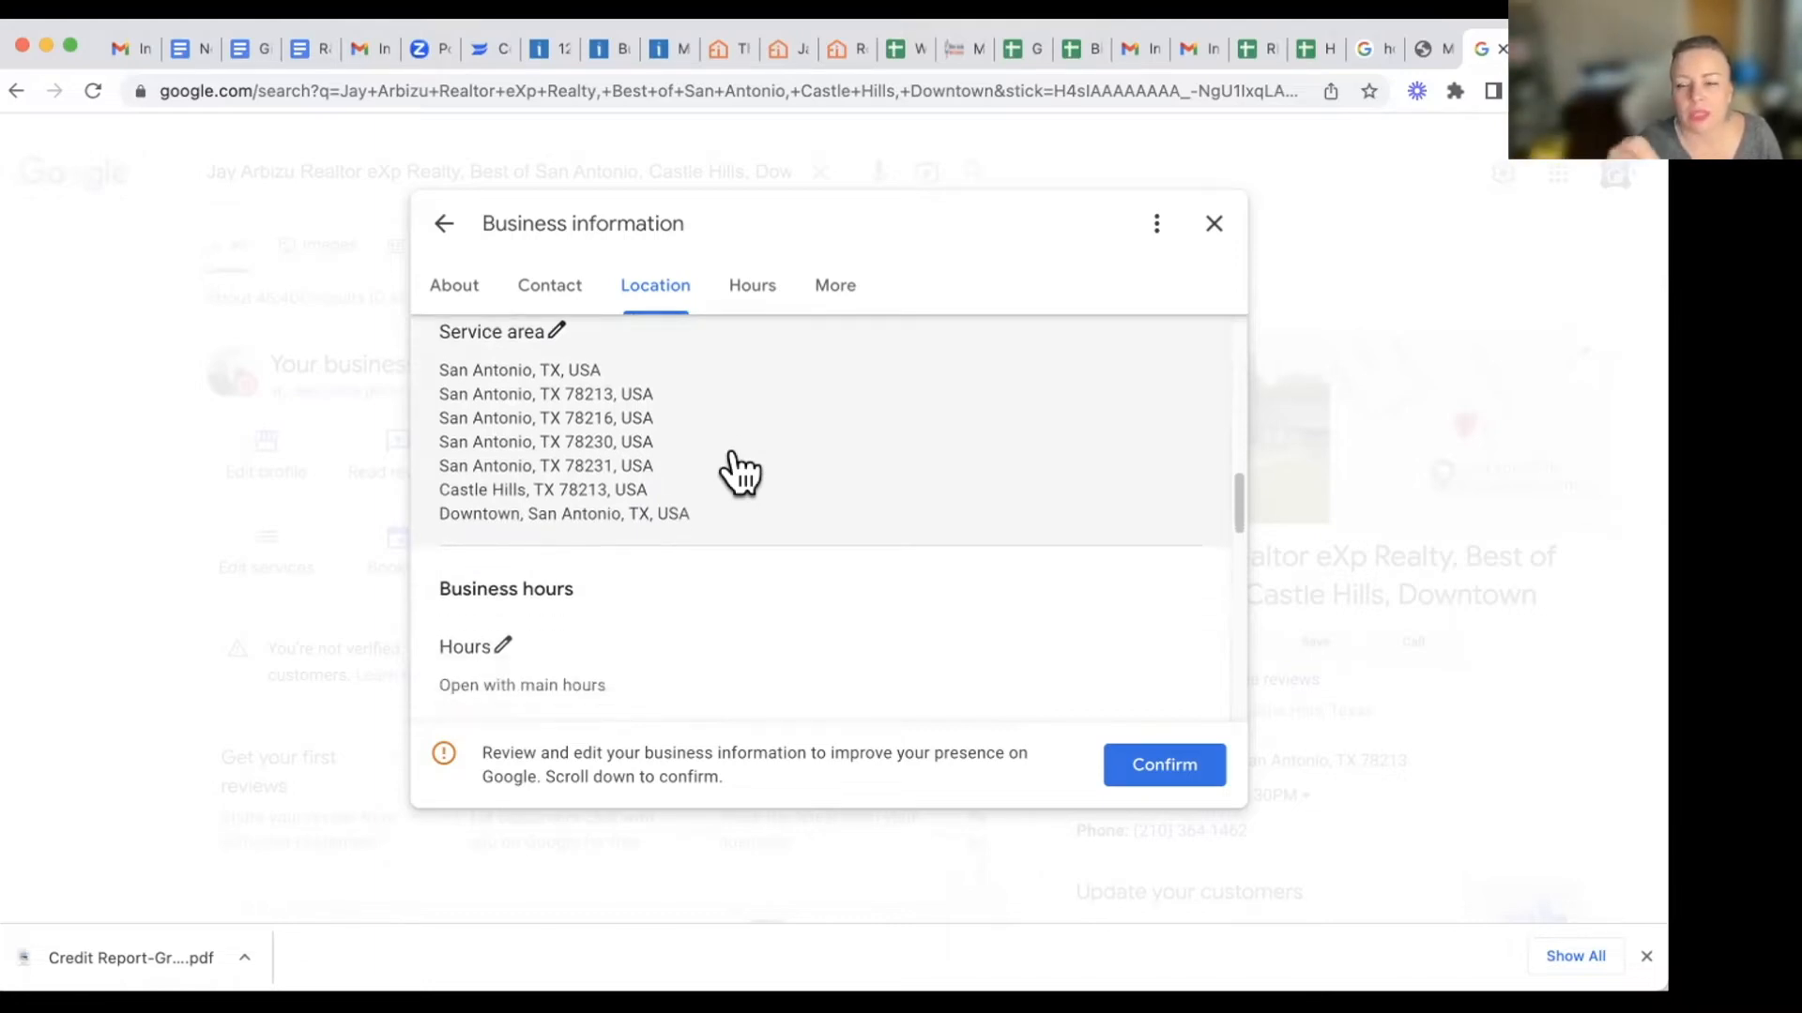
pyautogui.click(1211, 225)
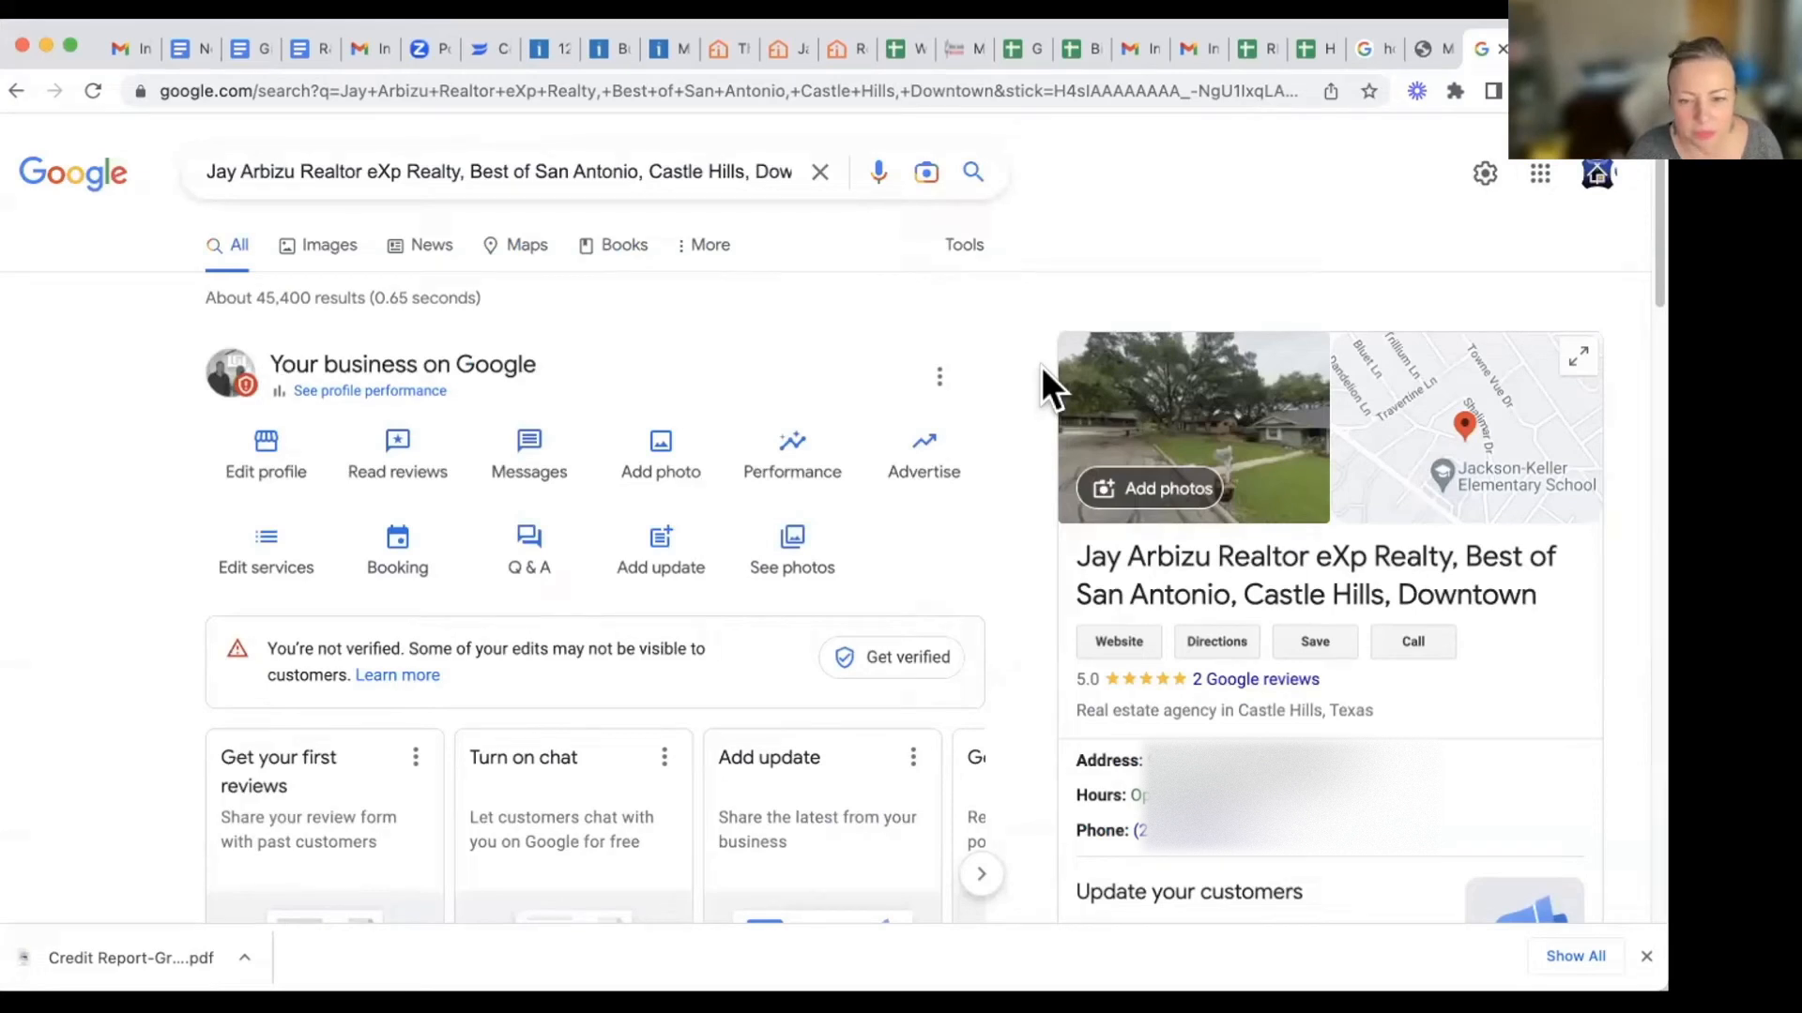
# - Start ownership verification and expand Other options and the verify-later choice
pyautogui.click(899, 660)
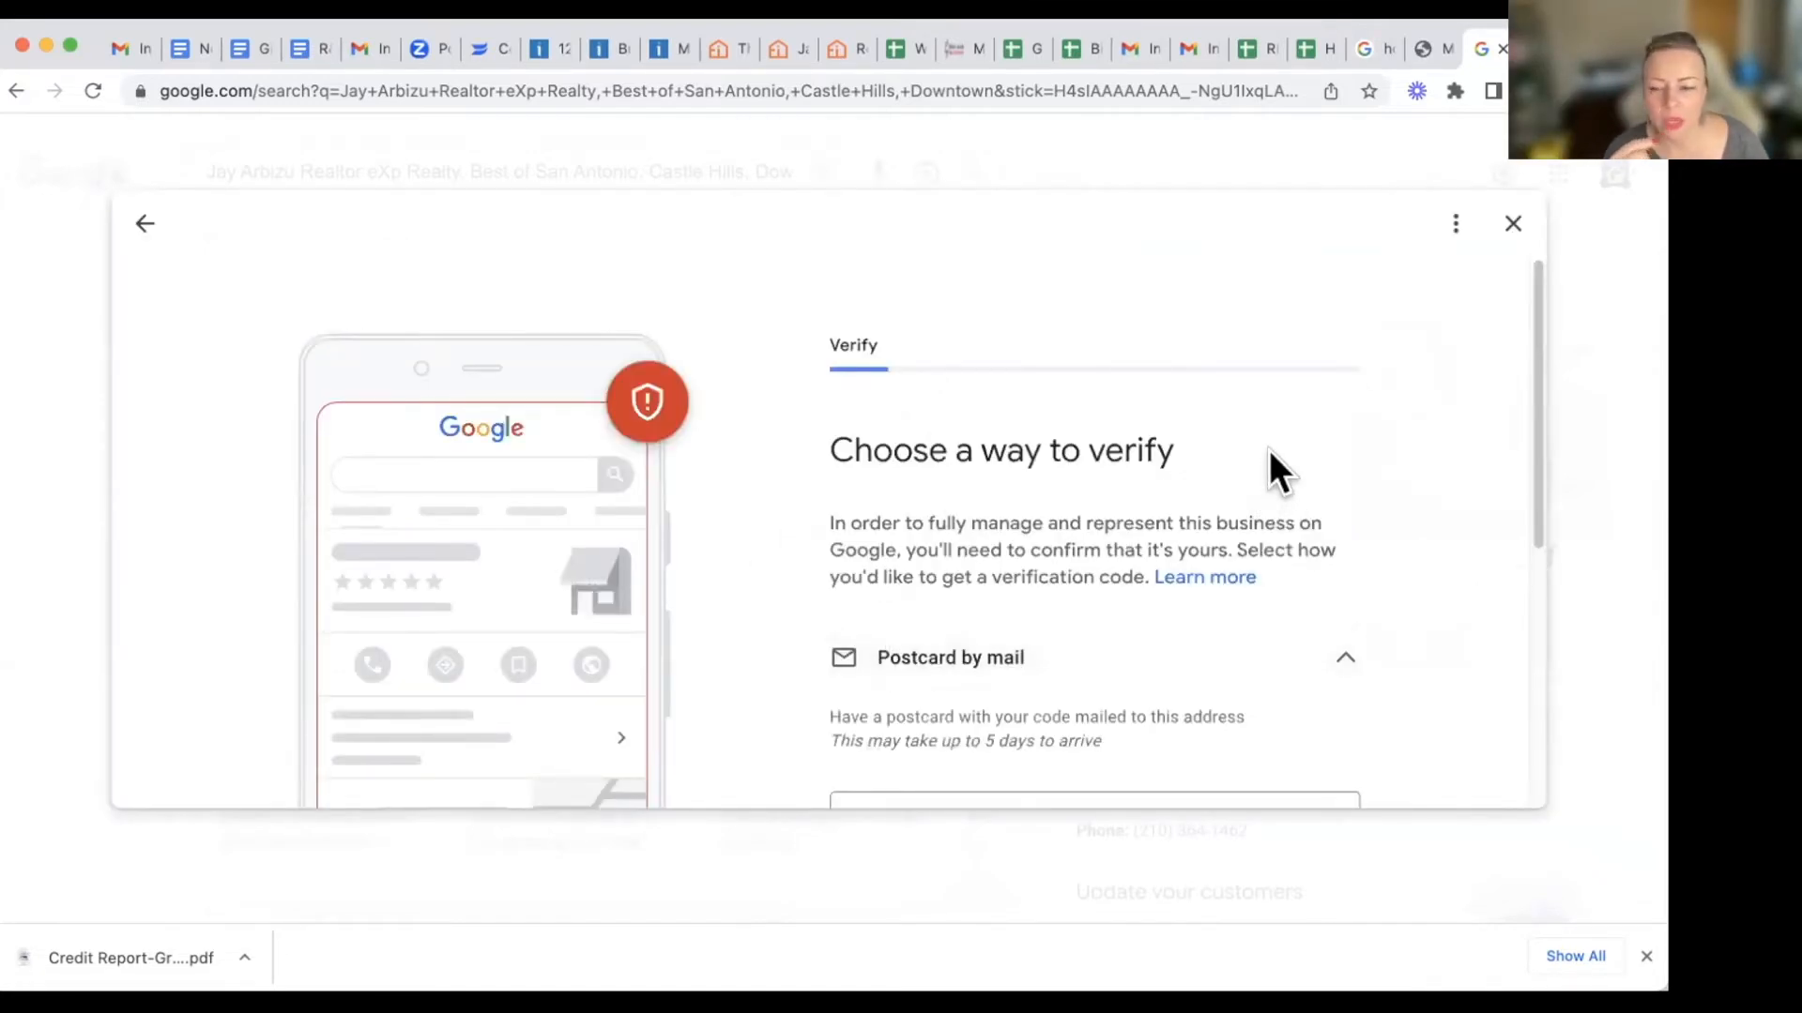
pyautogui.scroll(-3, 1269, 450)
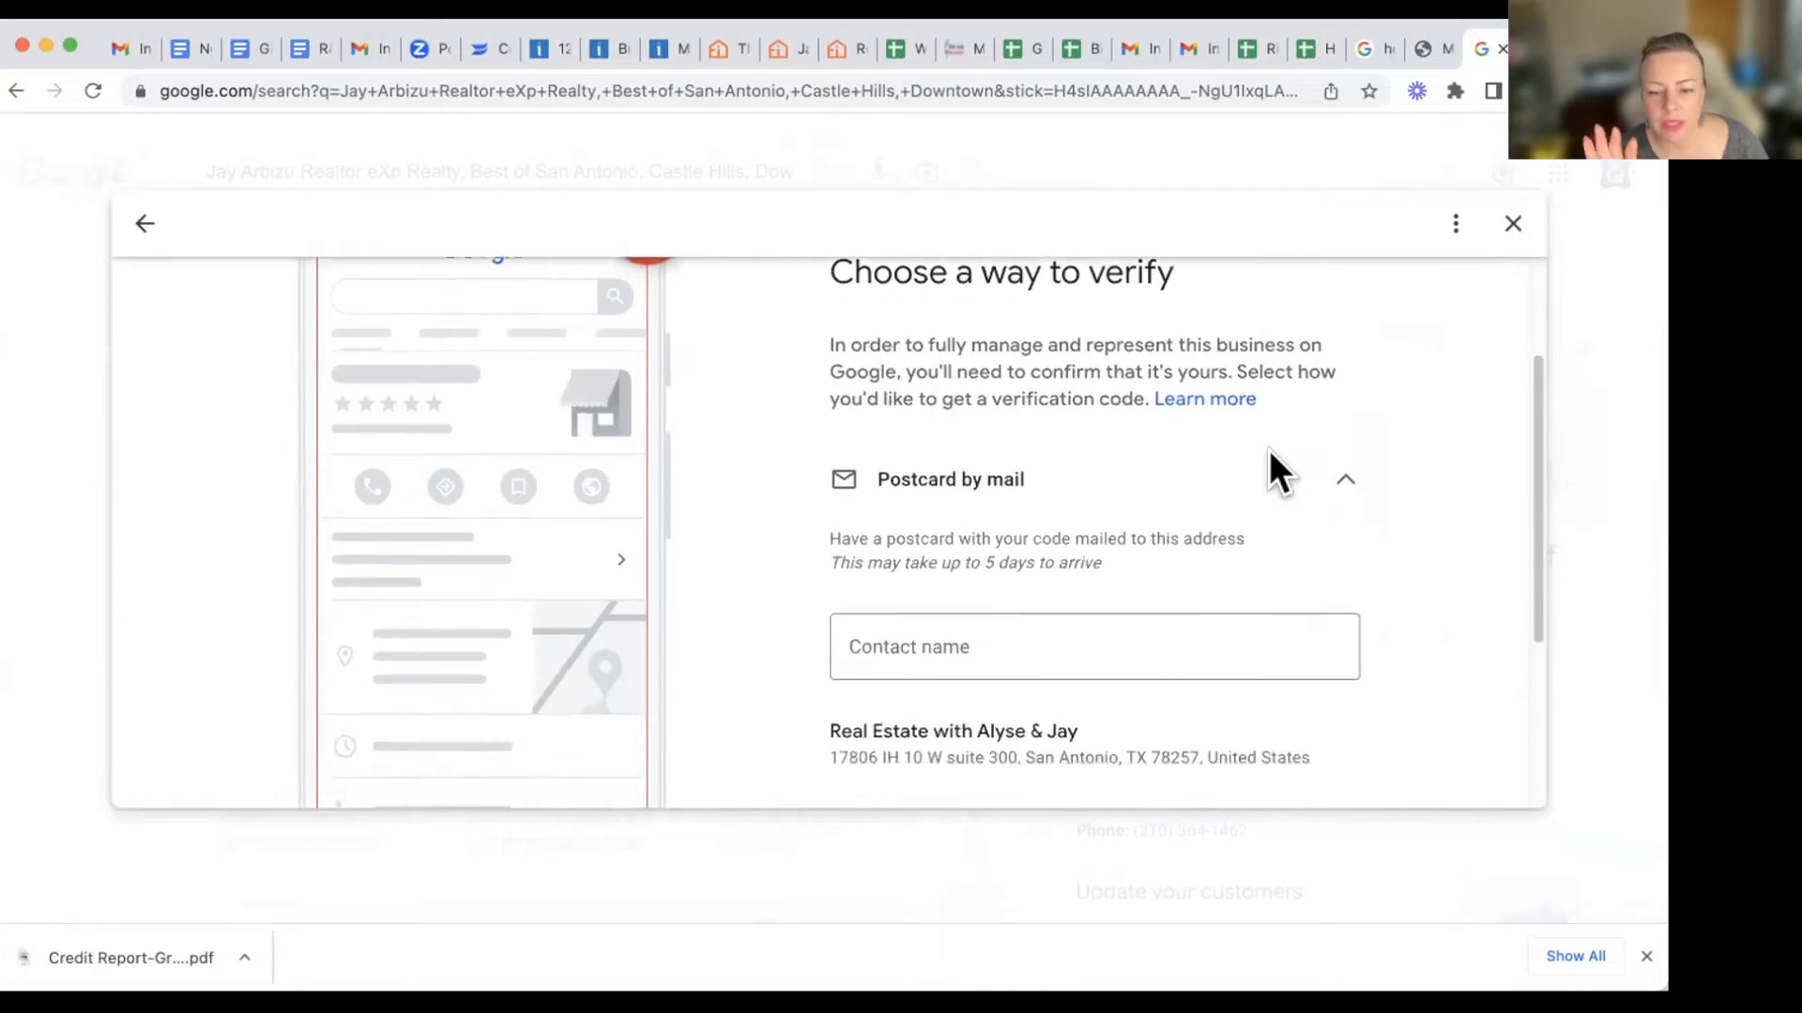
pyautogui.scroll(-1, 1269, 469)
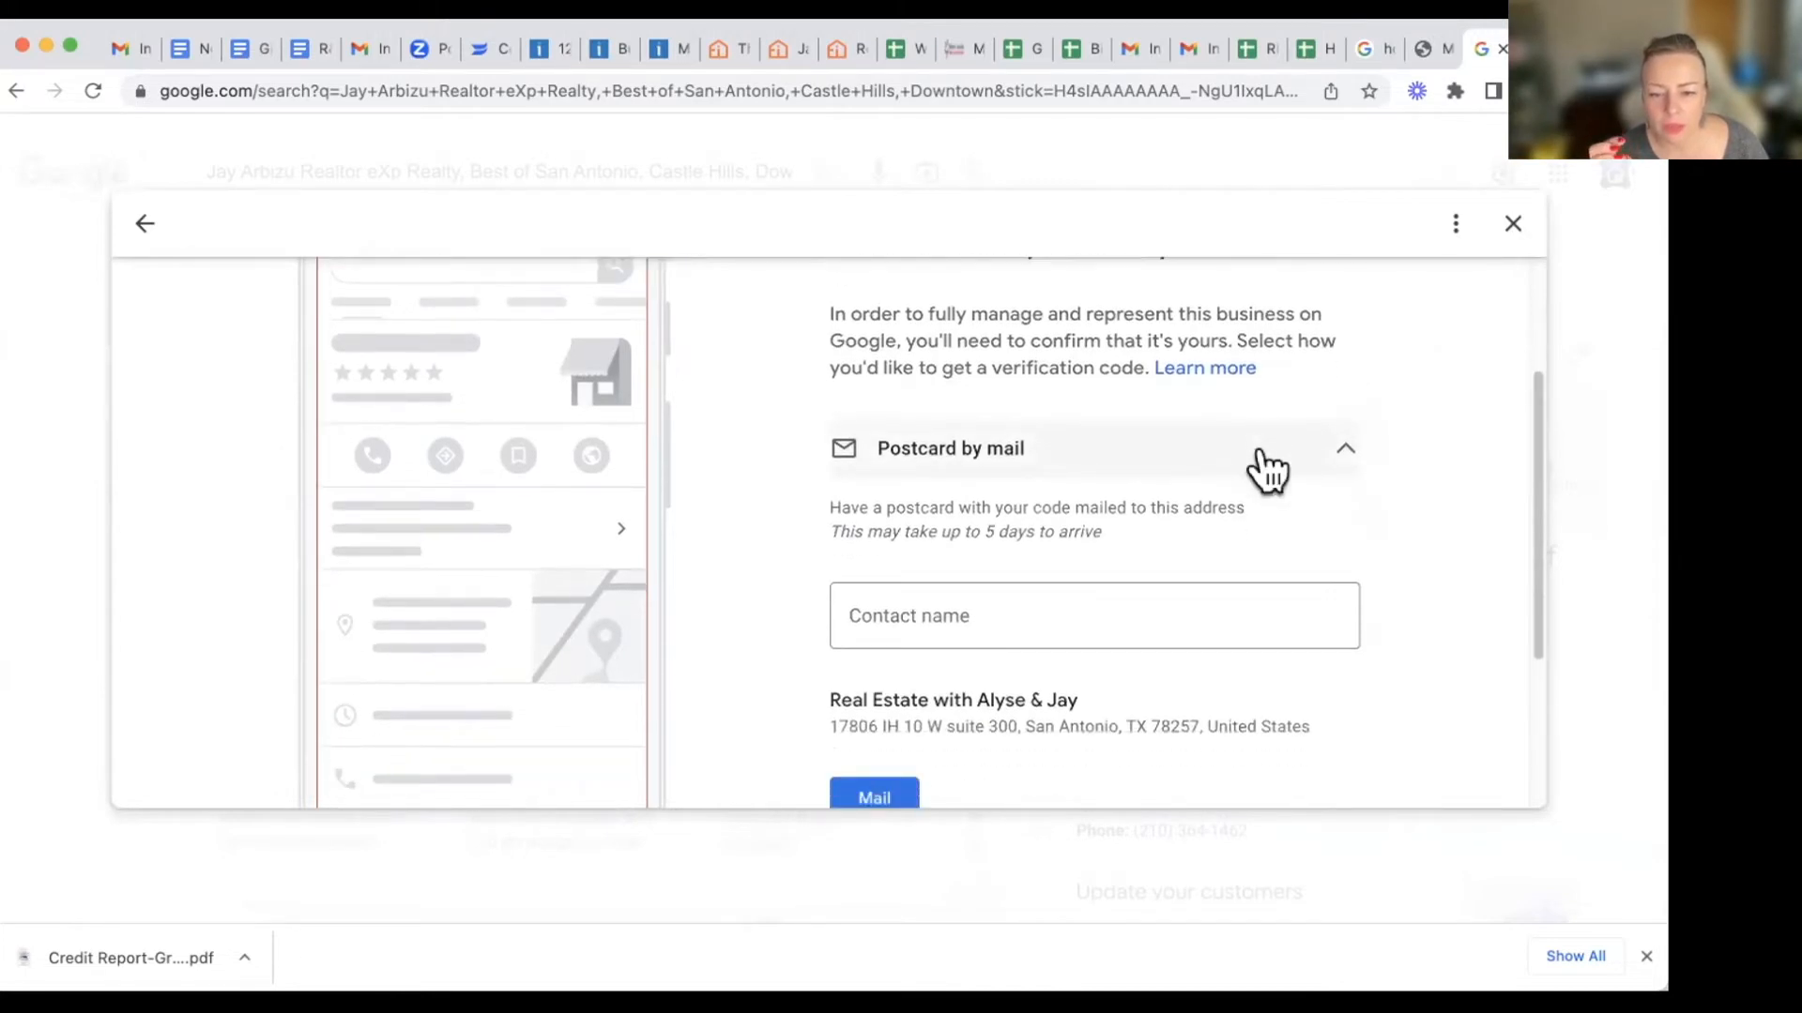
pyautogui.scroll(-3, 1269, 469)
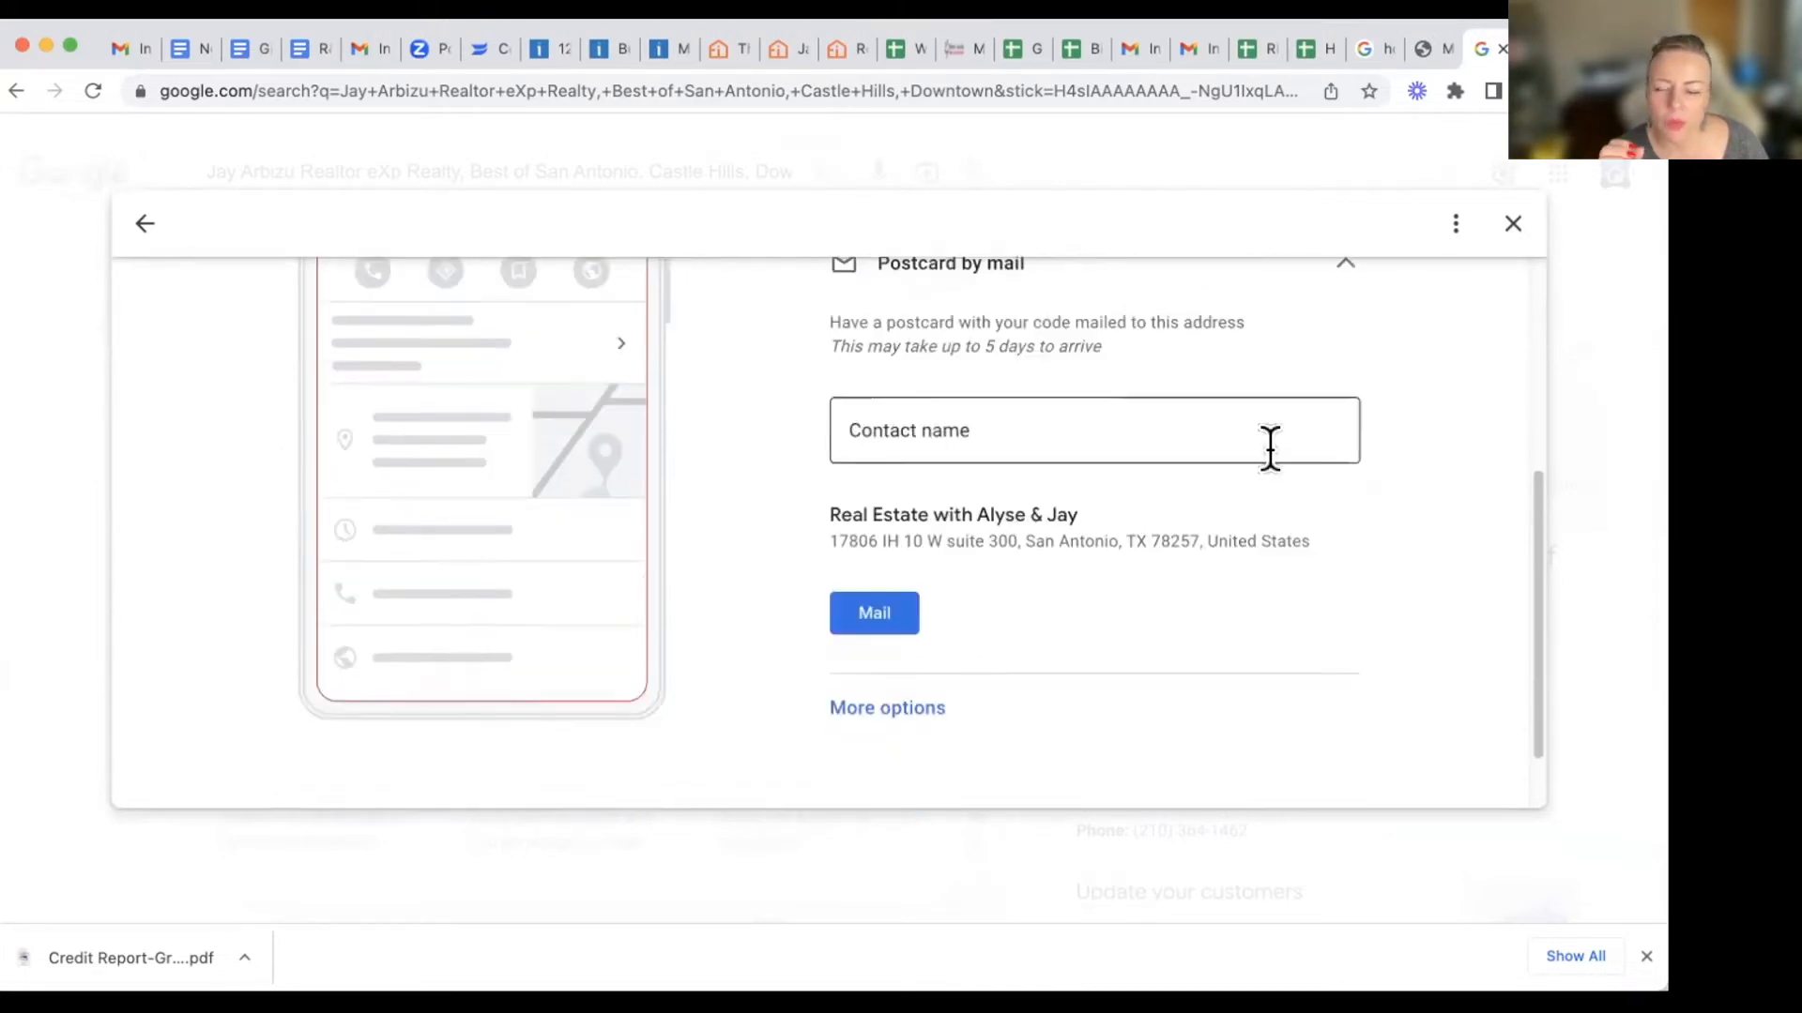
pyautogui.scroll(-1, 1268, 448)
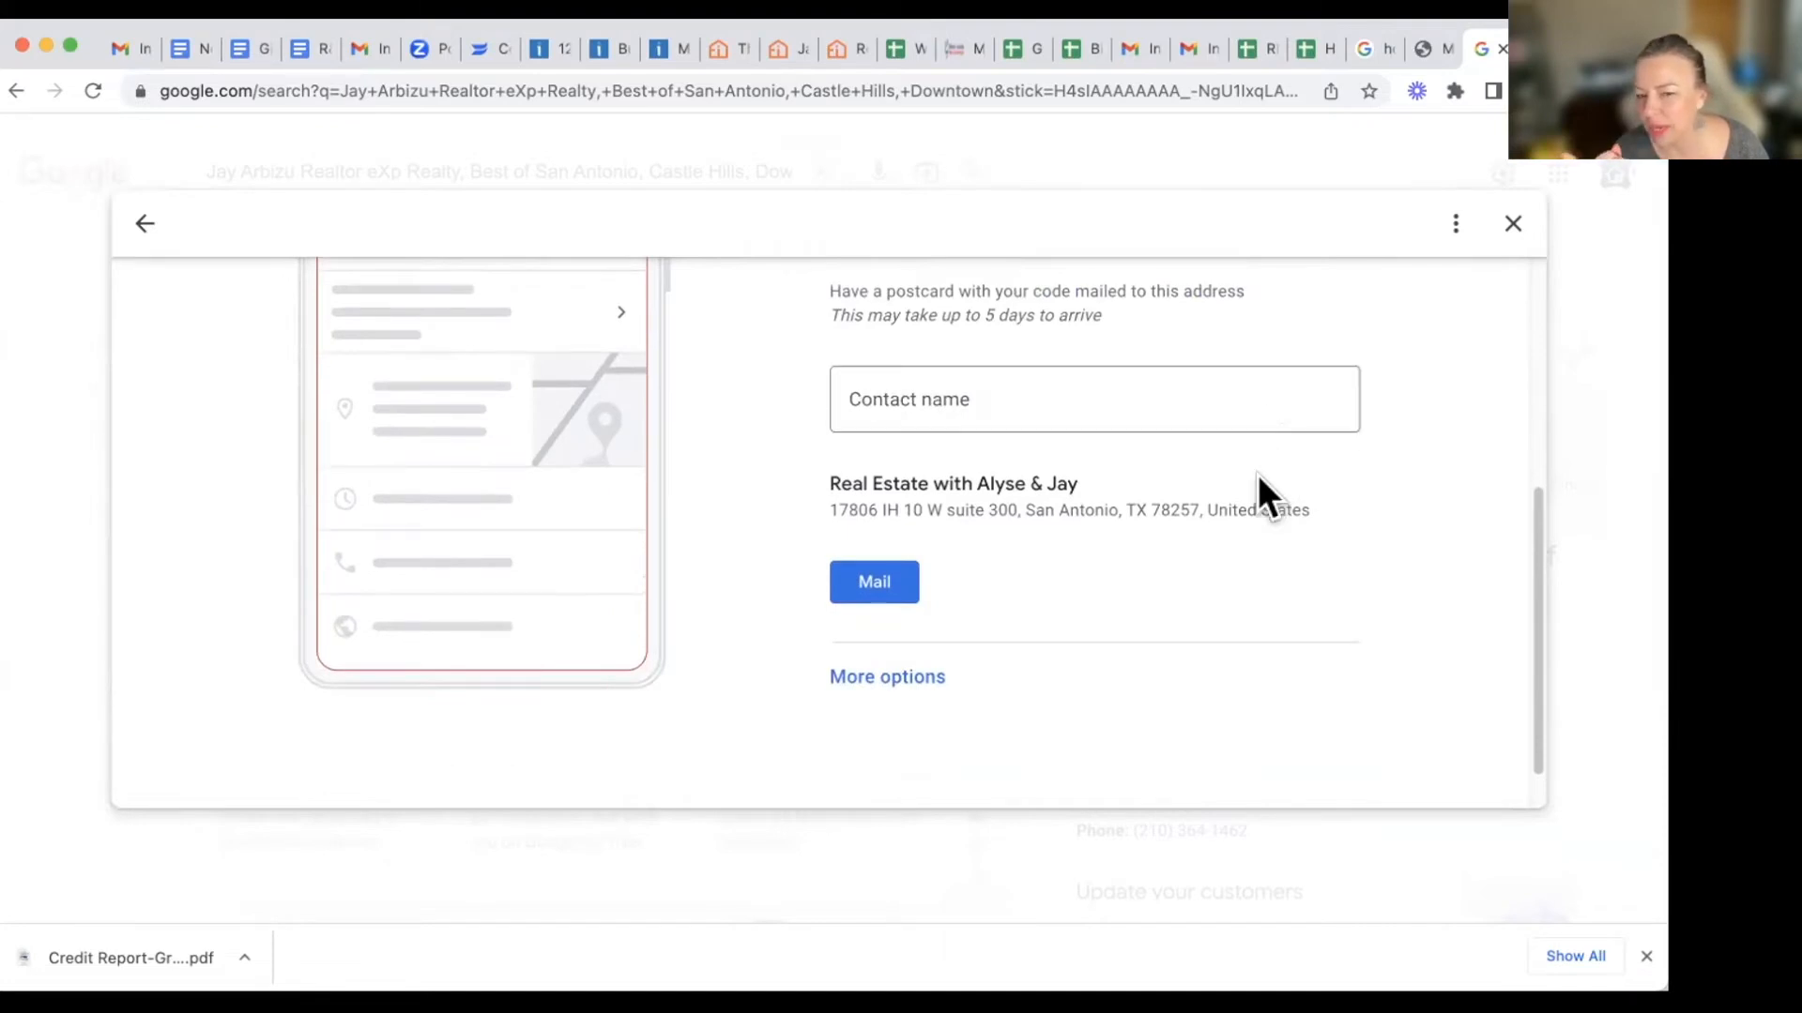
pyautogui.click(890, 677)
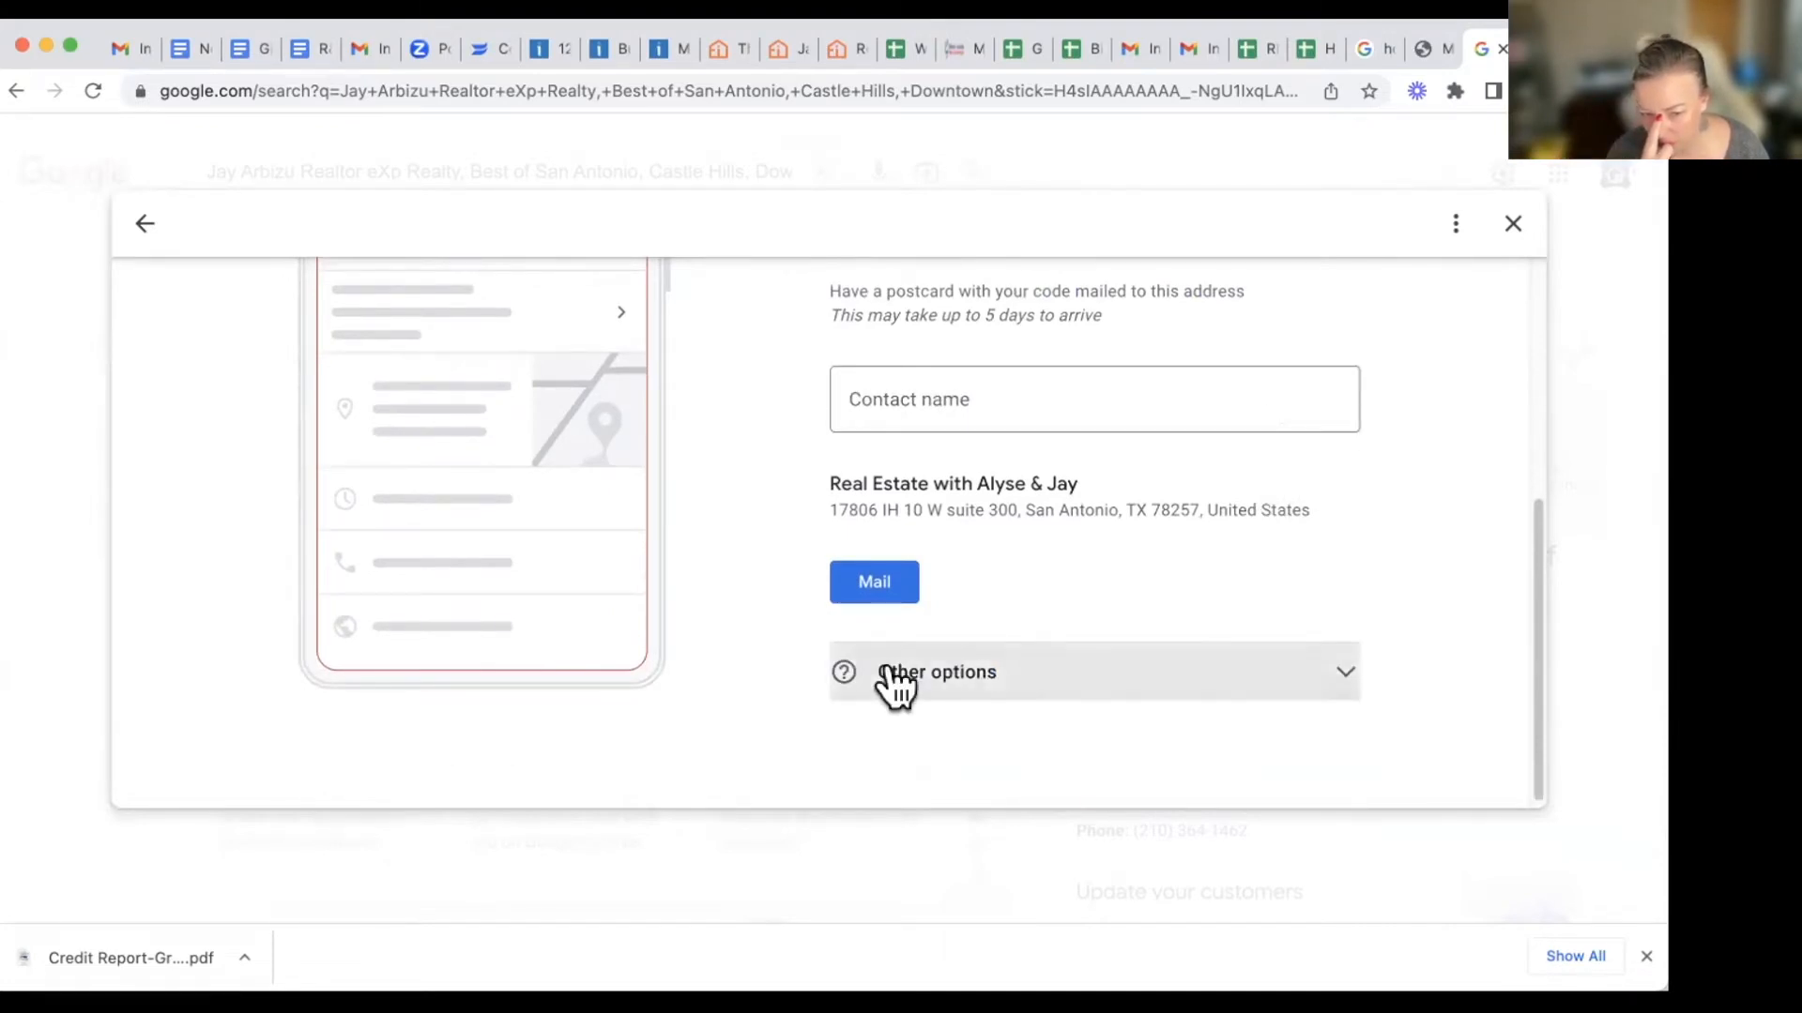
pyautogui.click(1337, 678)
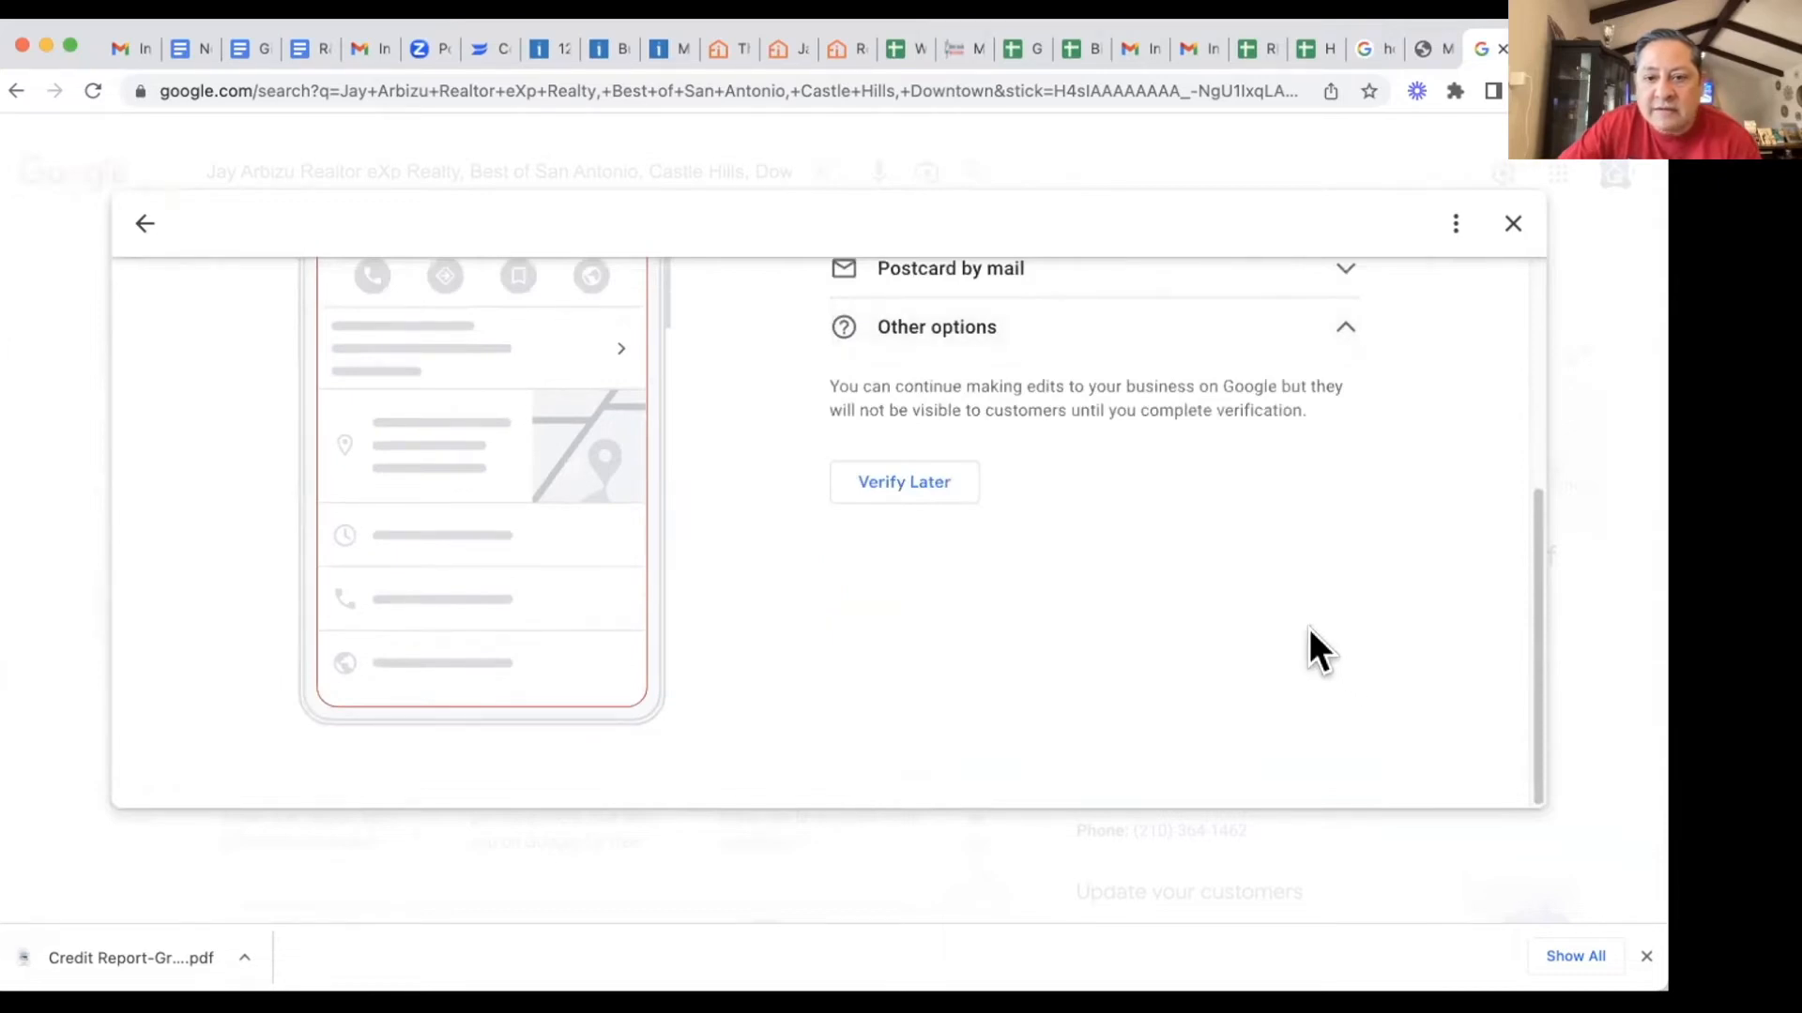
# - Expand Postcard by mail, then close the dialog and confirm leaving verification for later
pyautogui.scroll(3, 1308, 628)
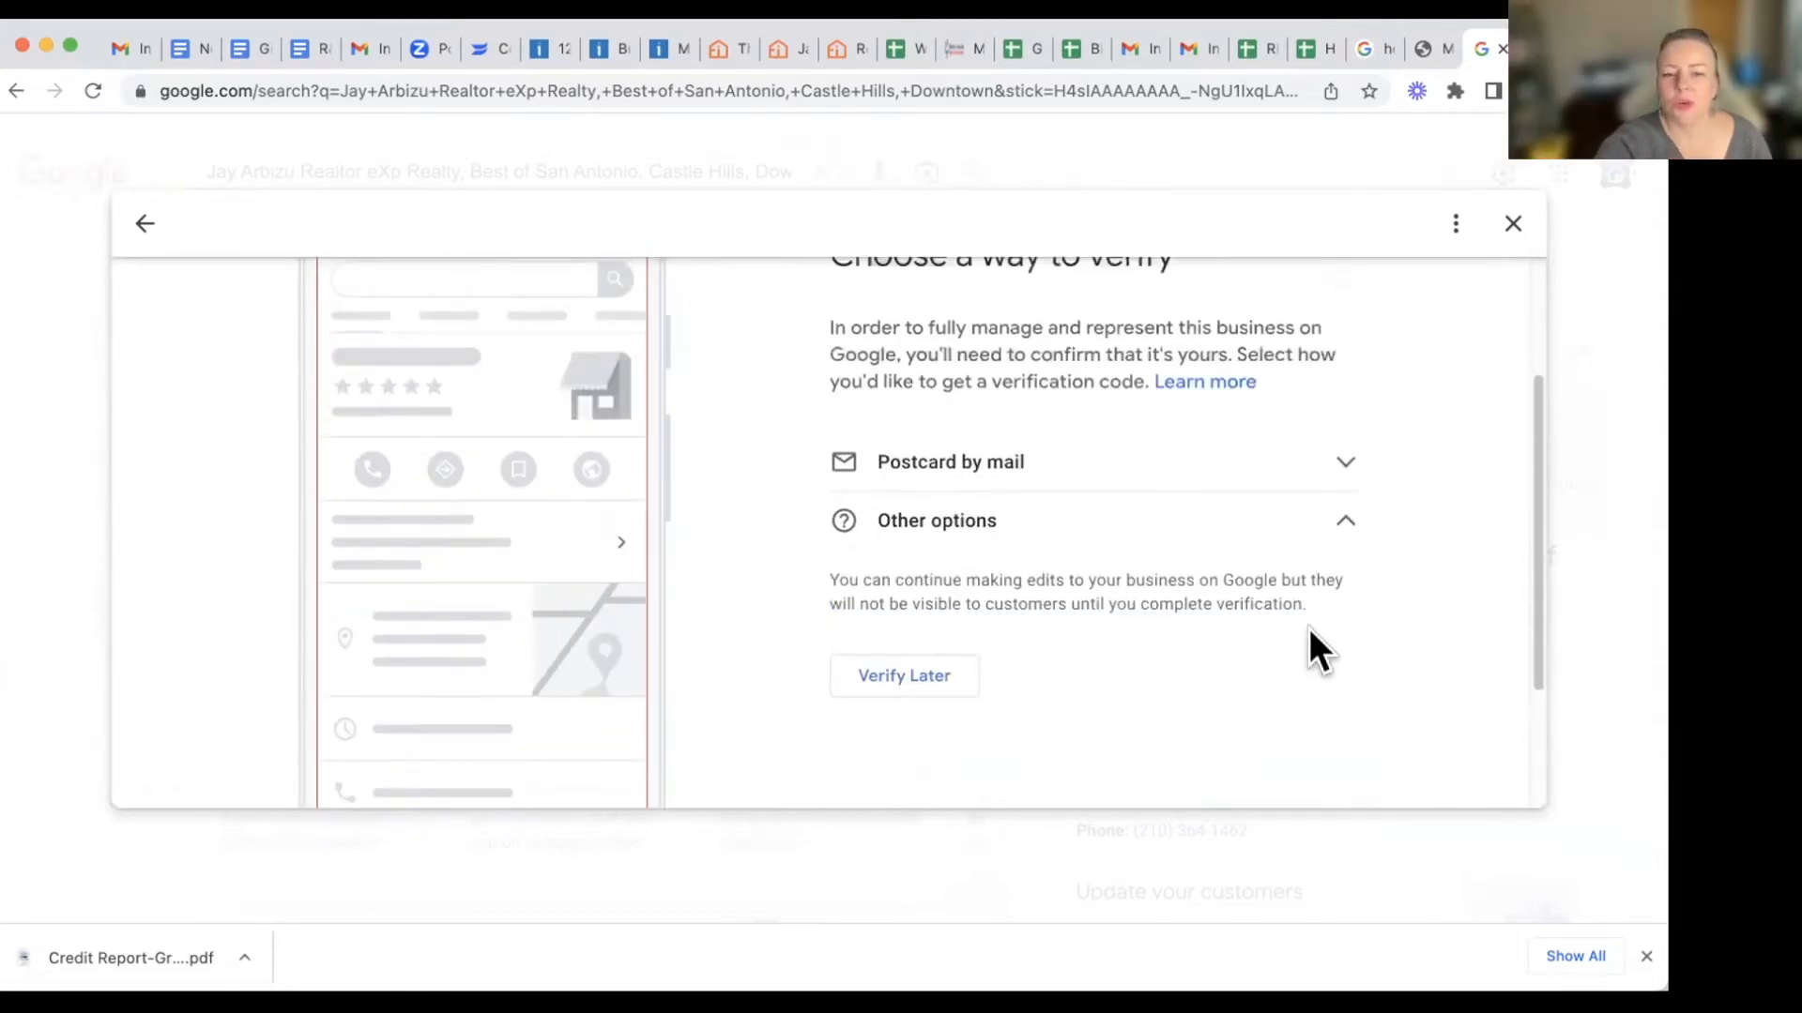
pyautogui.scroll(1, 1310, 630)
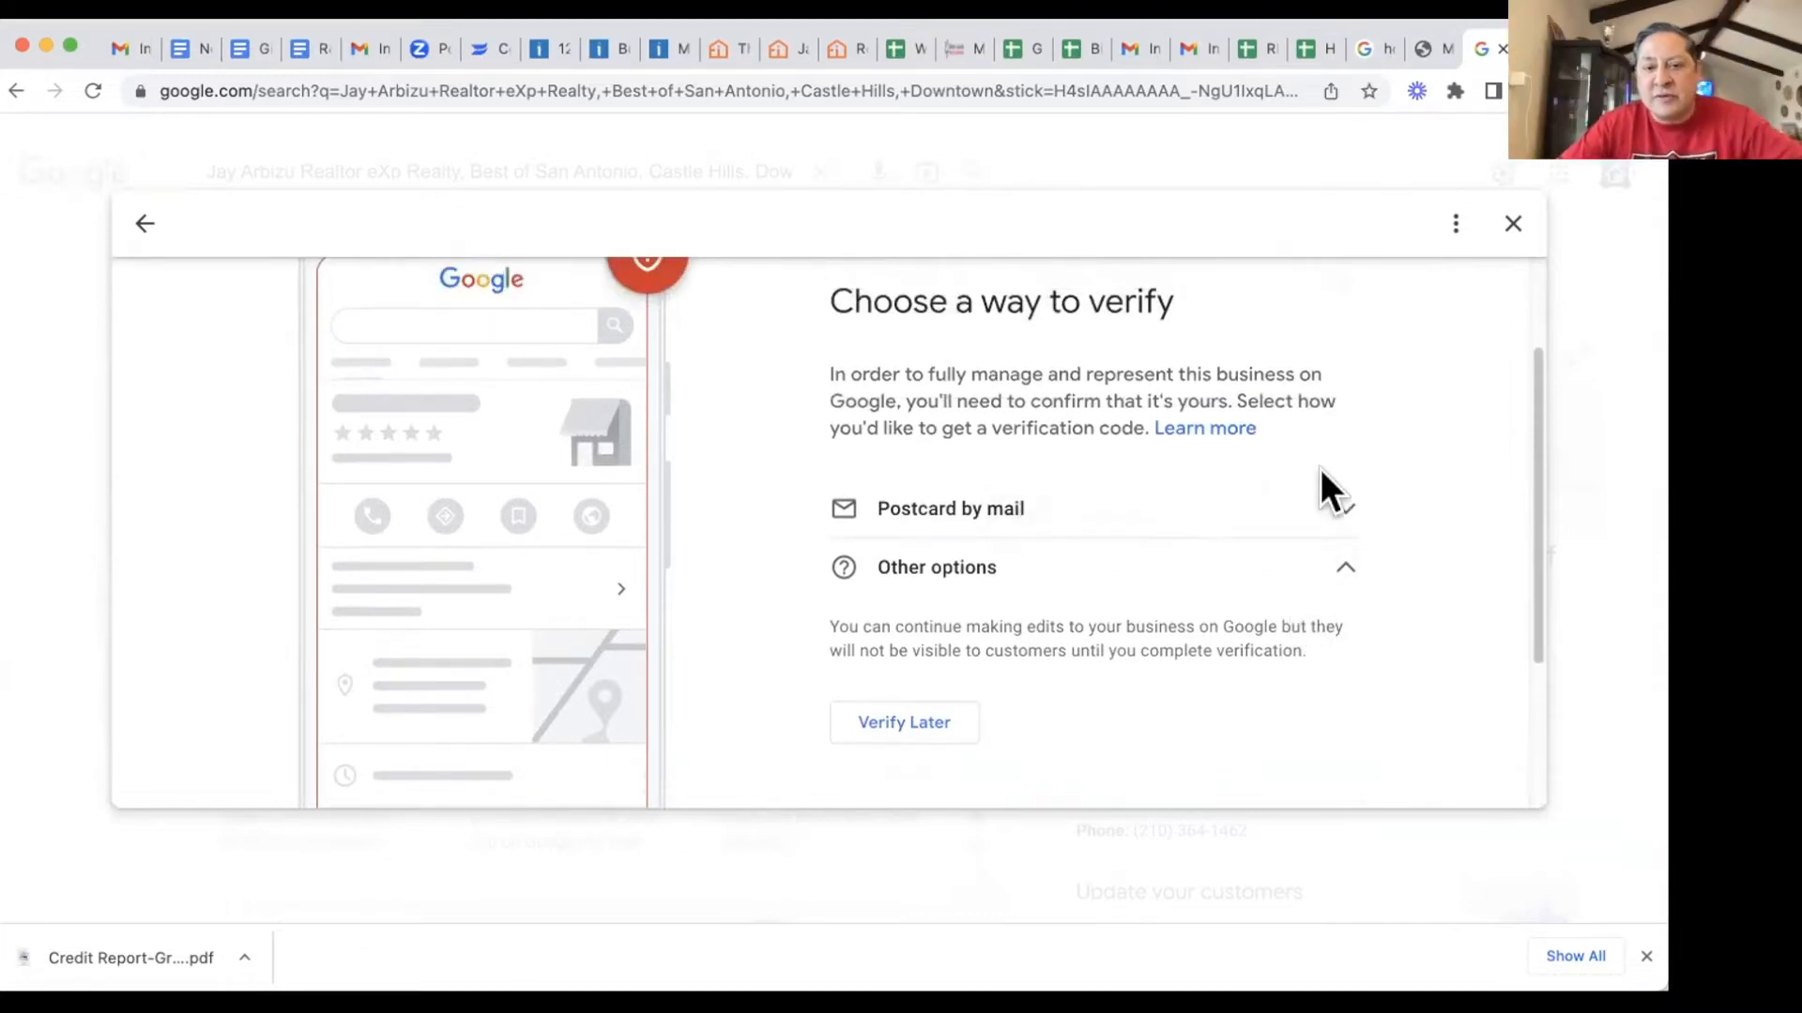
pyautogui.click(1349, 514)
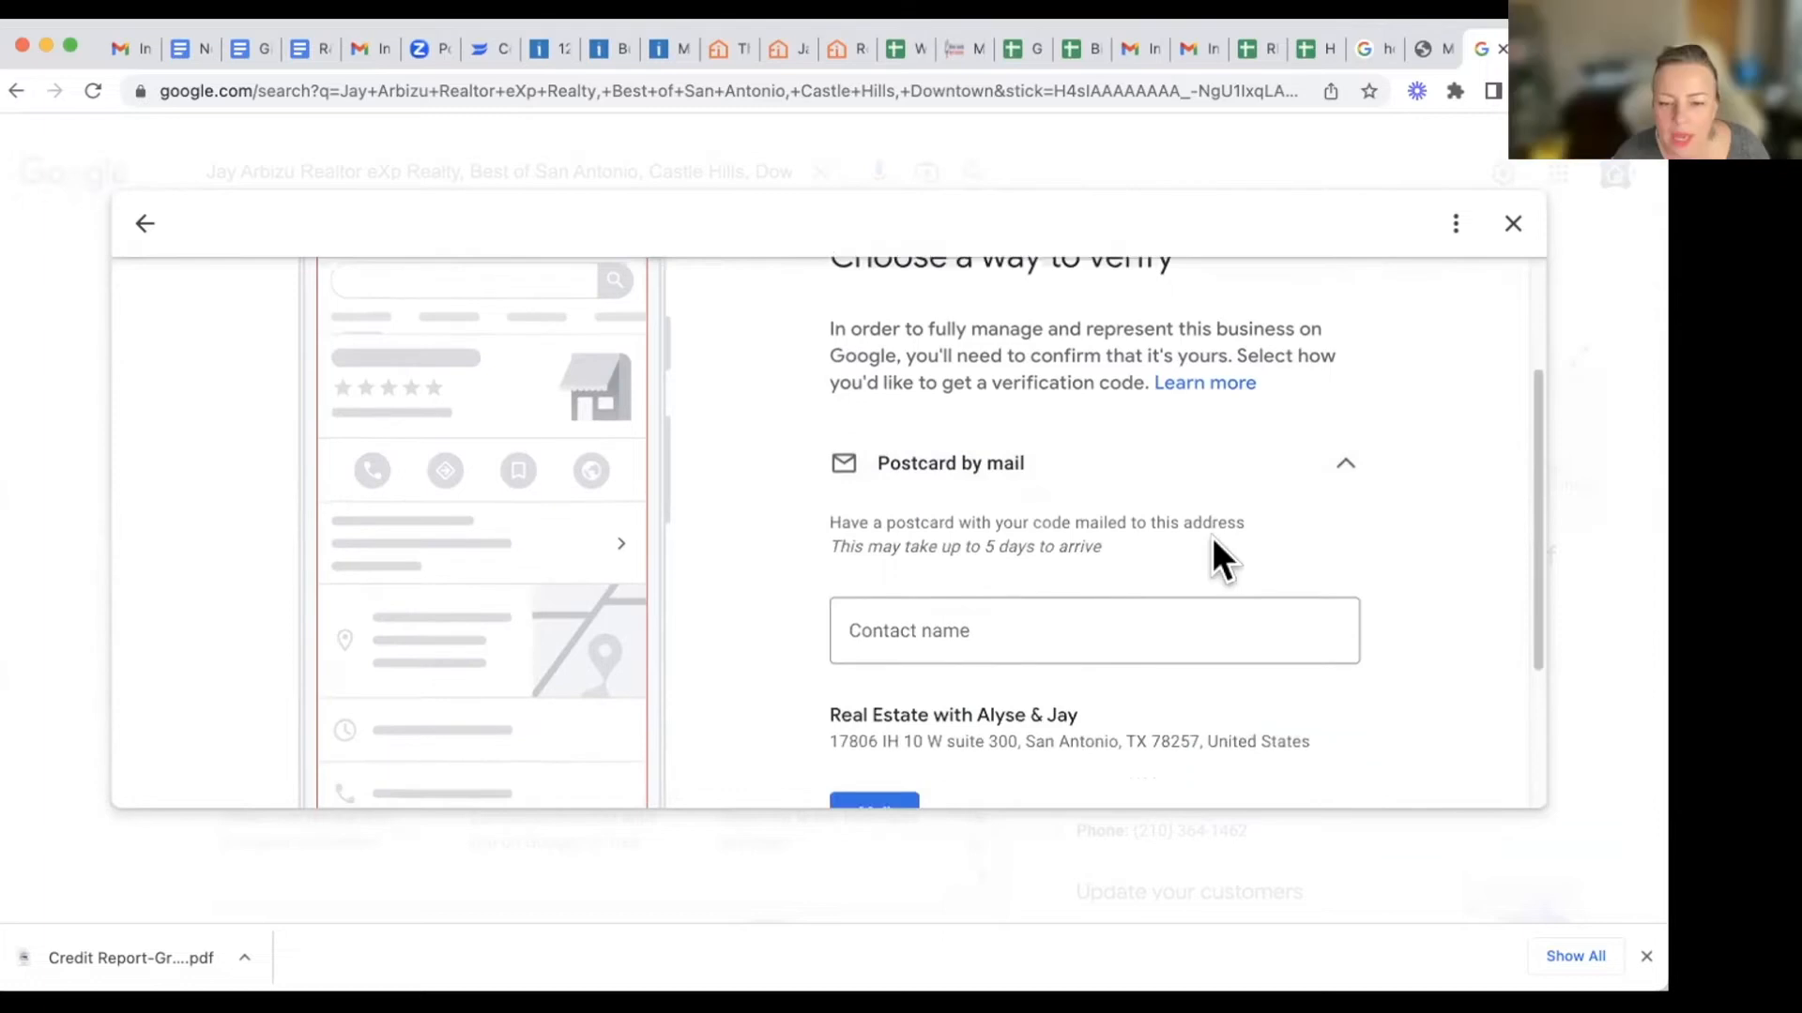
pyautogui.scroll(-1, 1213, 537)
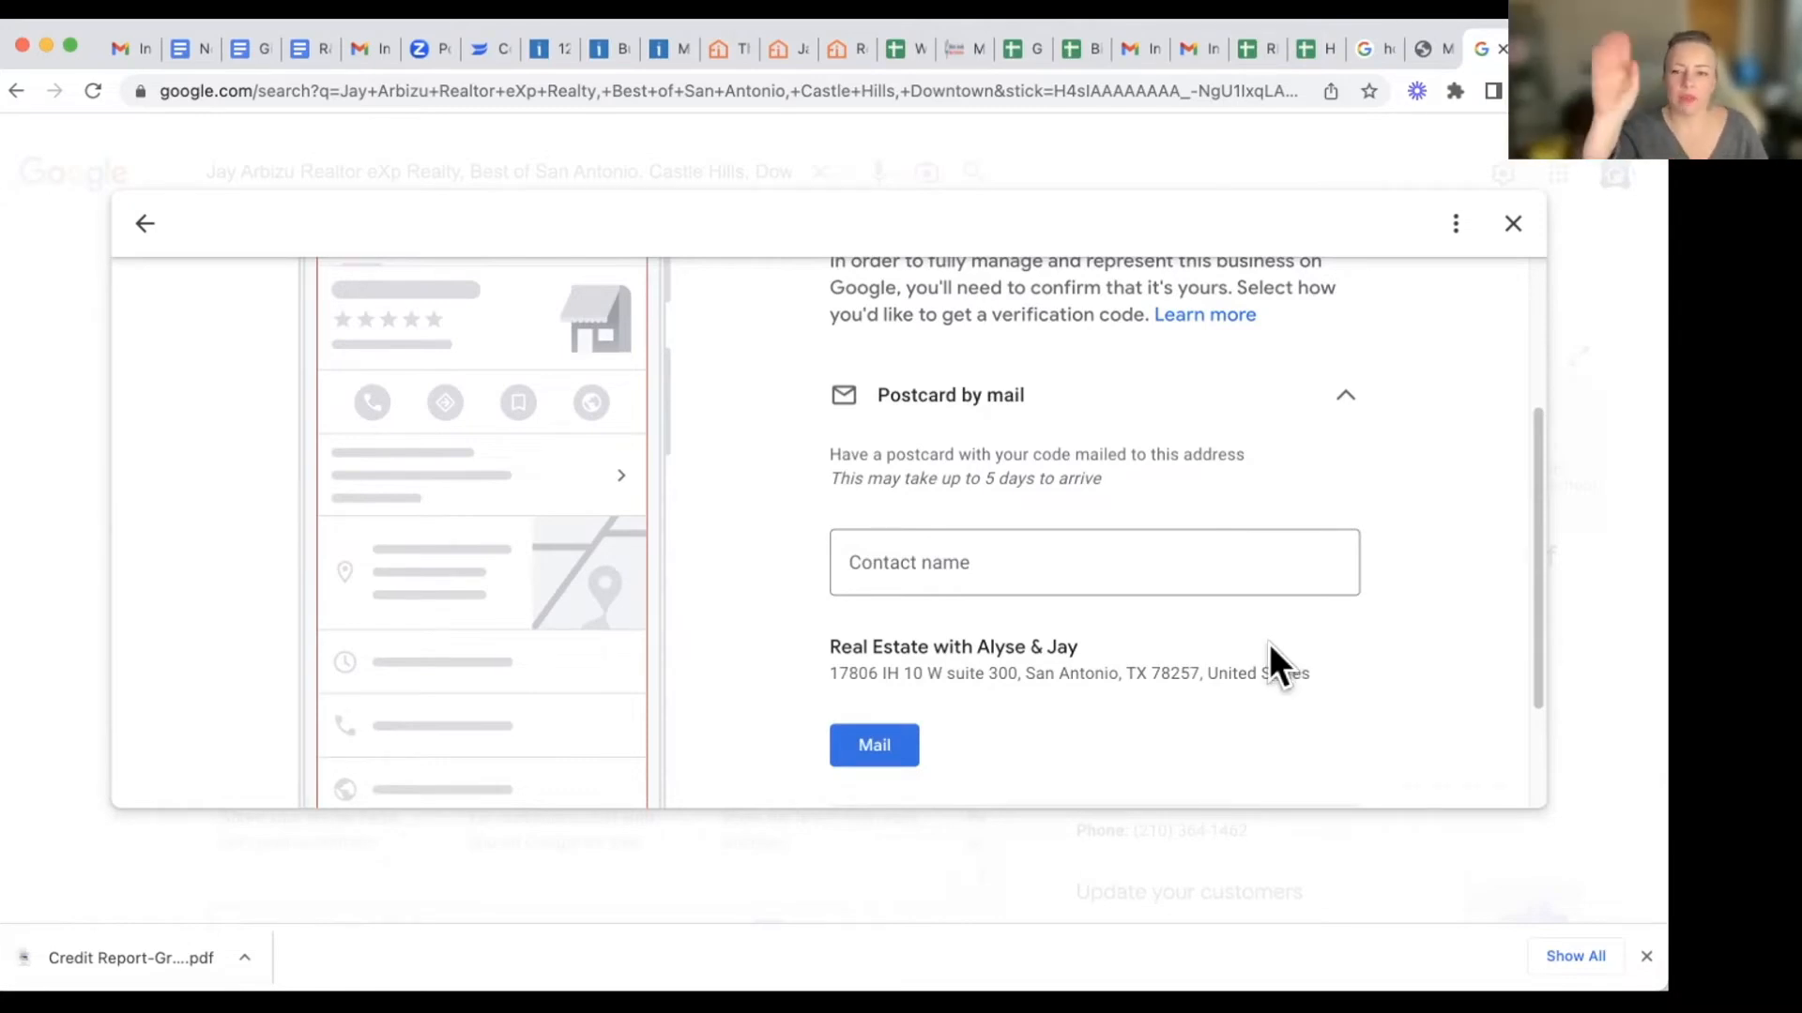
pyautogui.scroll(1, 1156, 550)
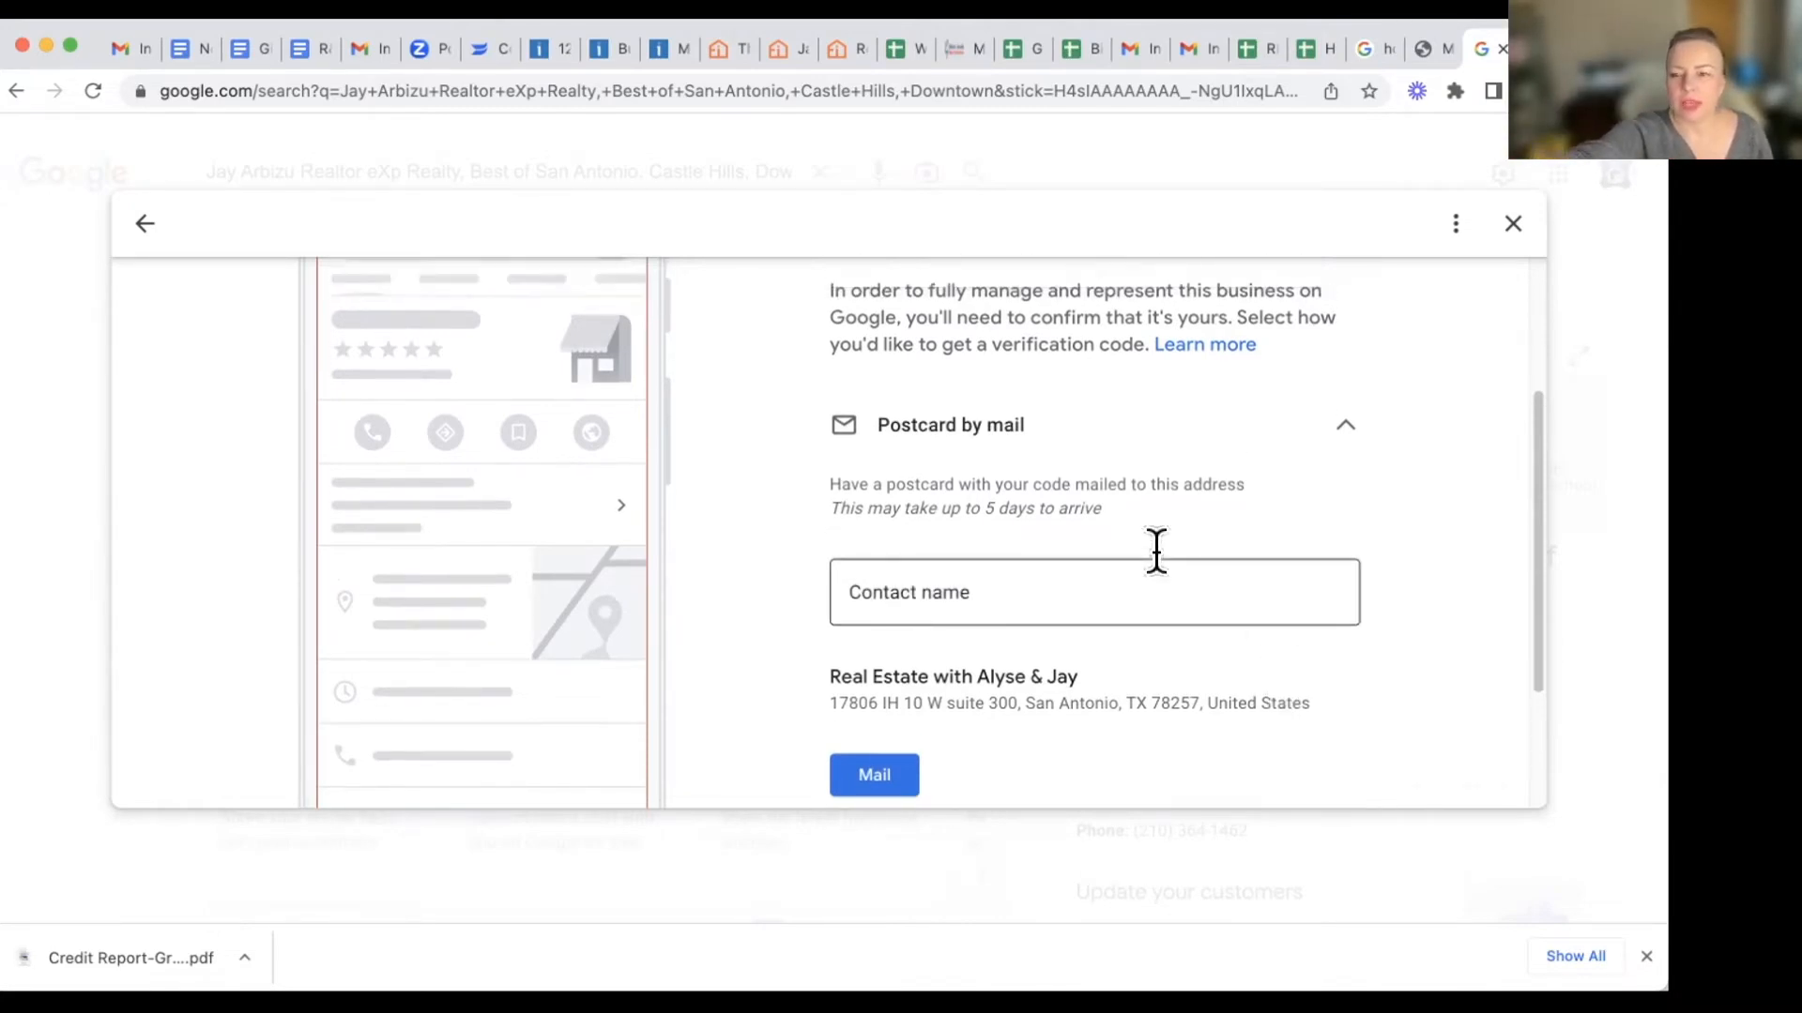
pyautogui.click(1500, 217)
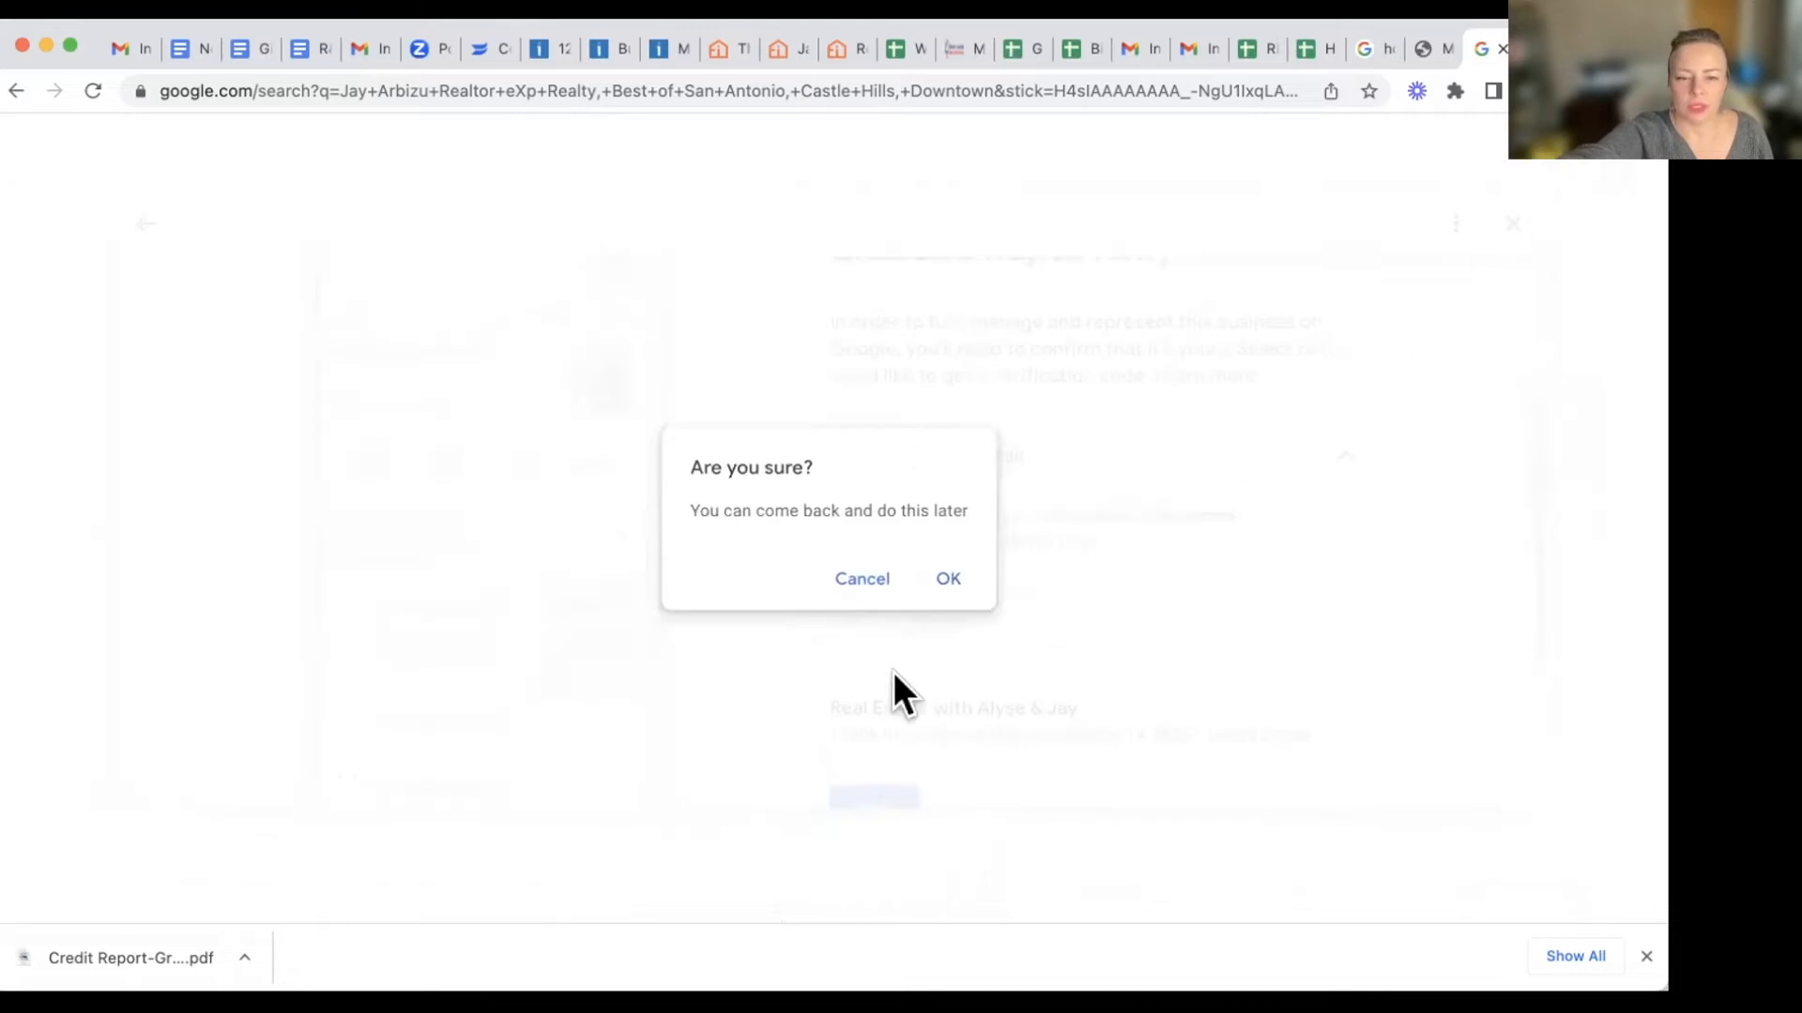
pyautogui.click(964, 586)
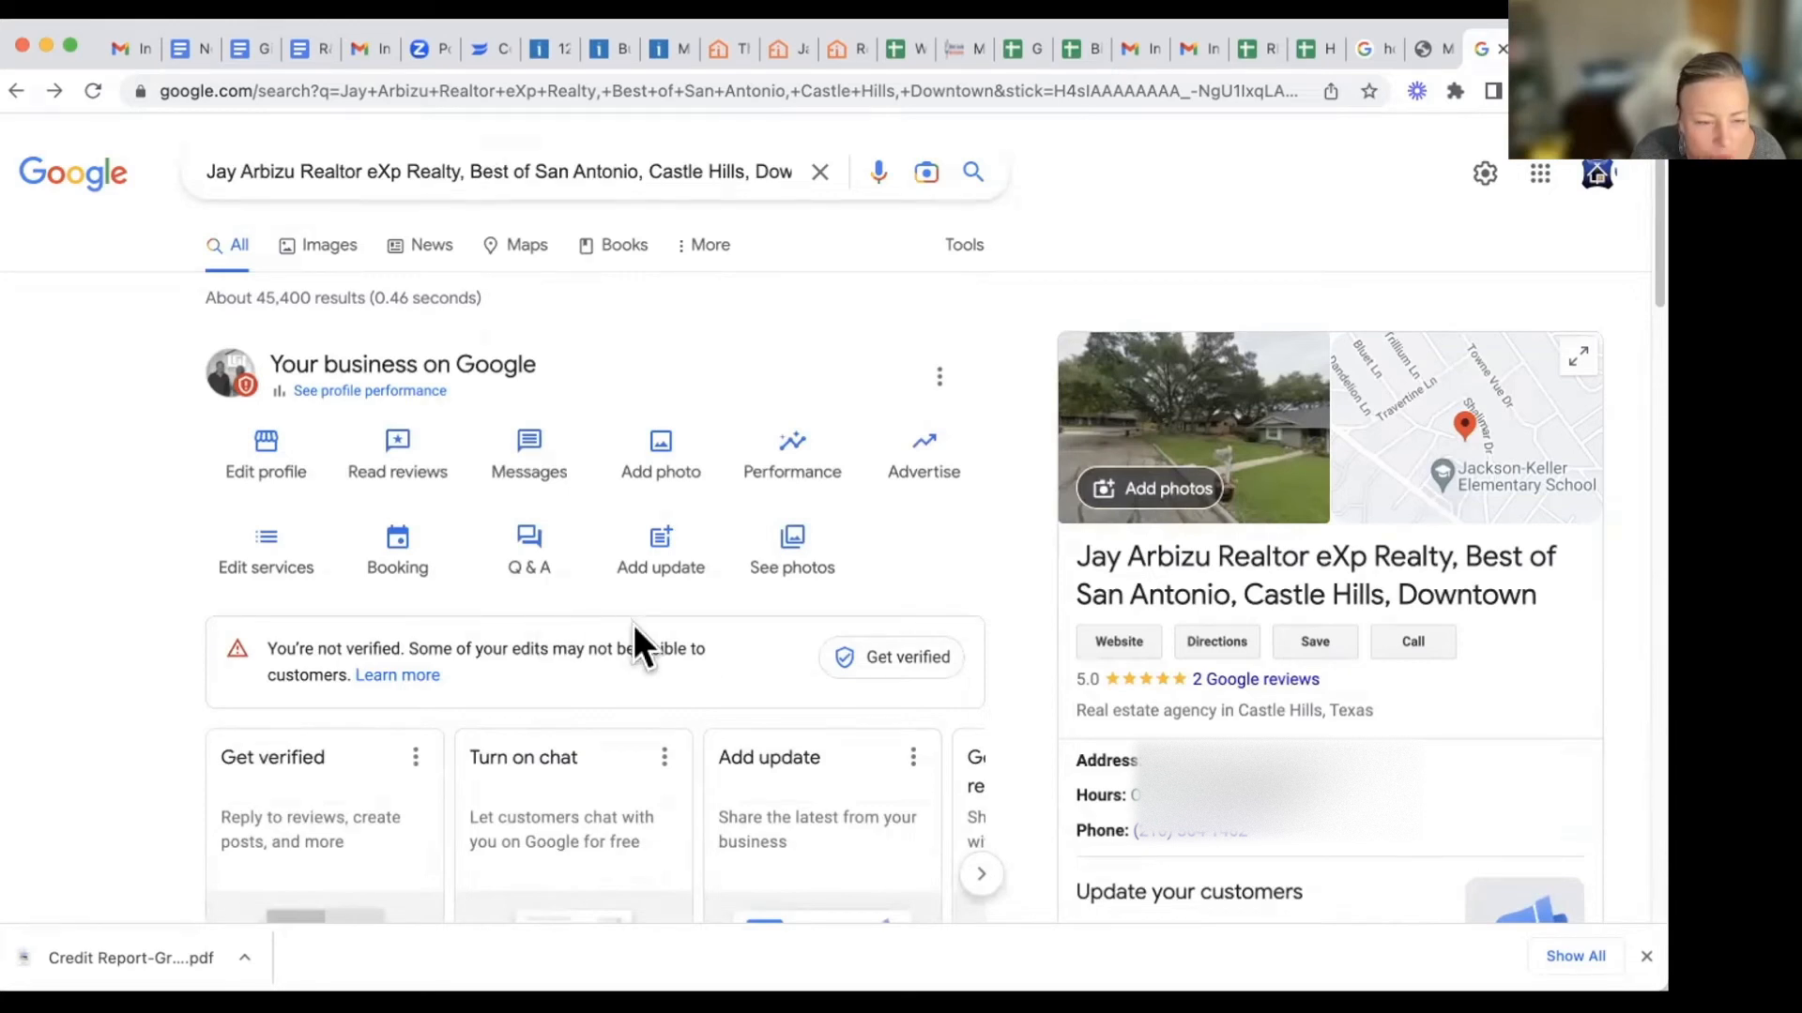
pyautogui.scroll(-1, 635, 667)
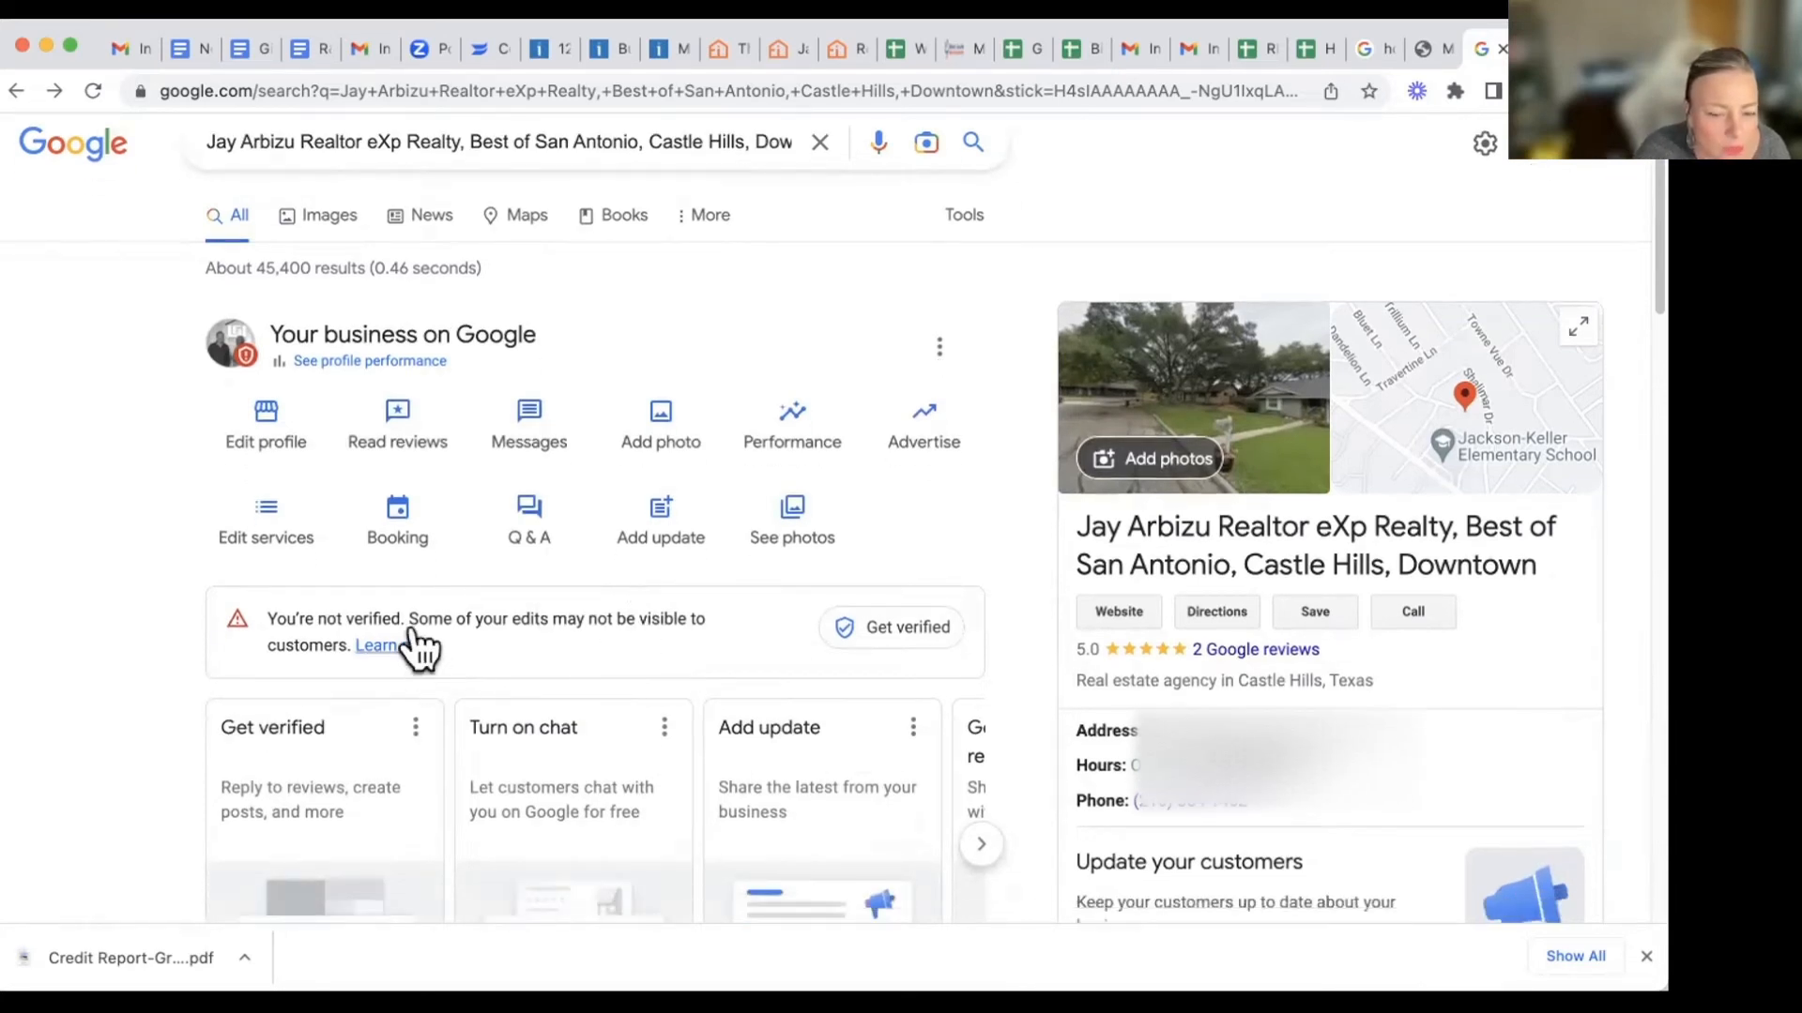
pyautogui.click(416, 643)
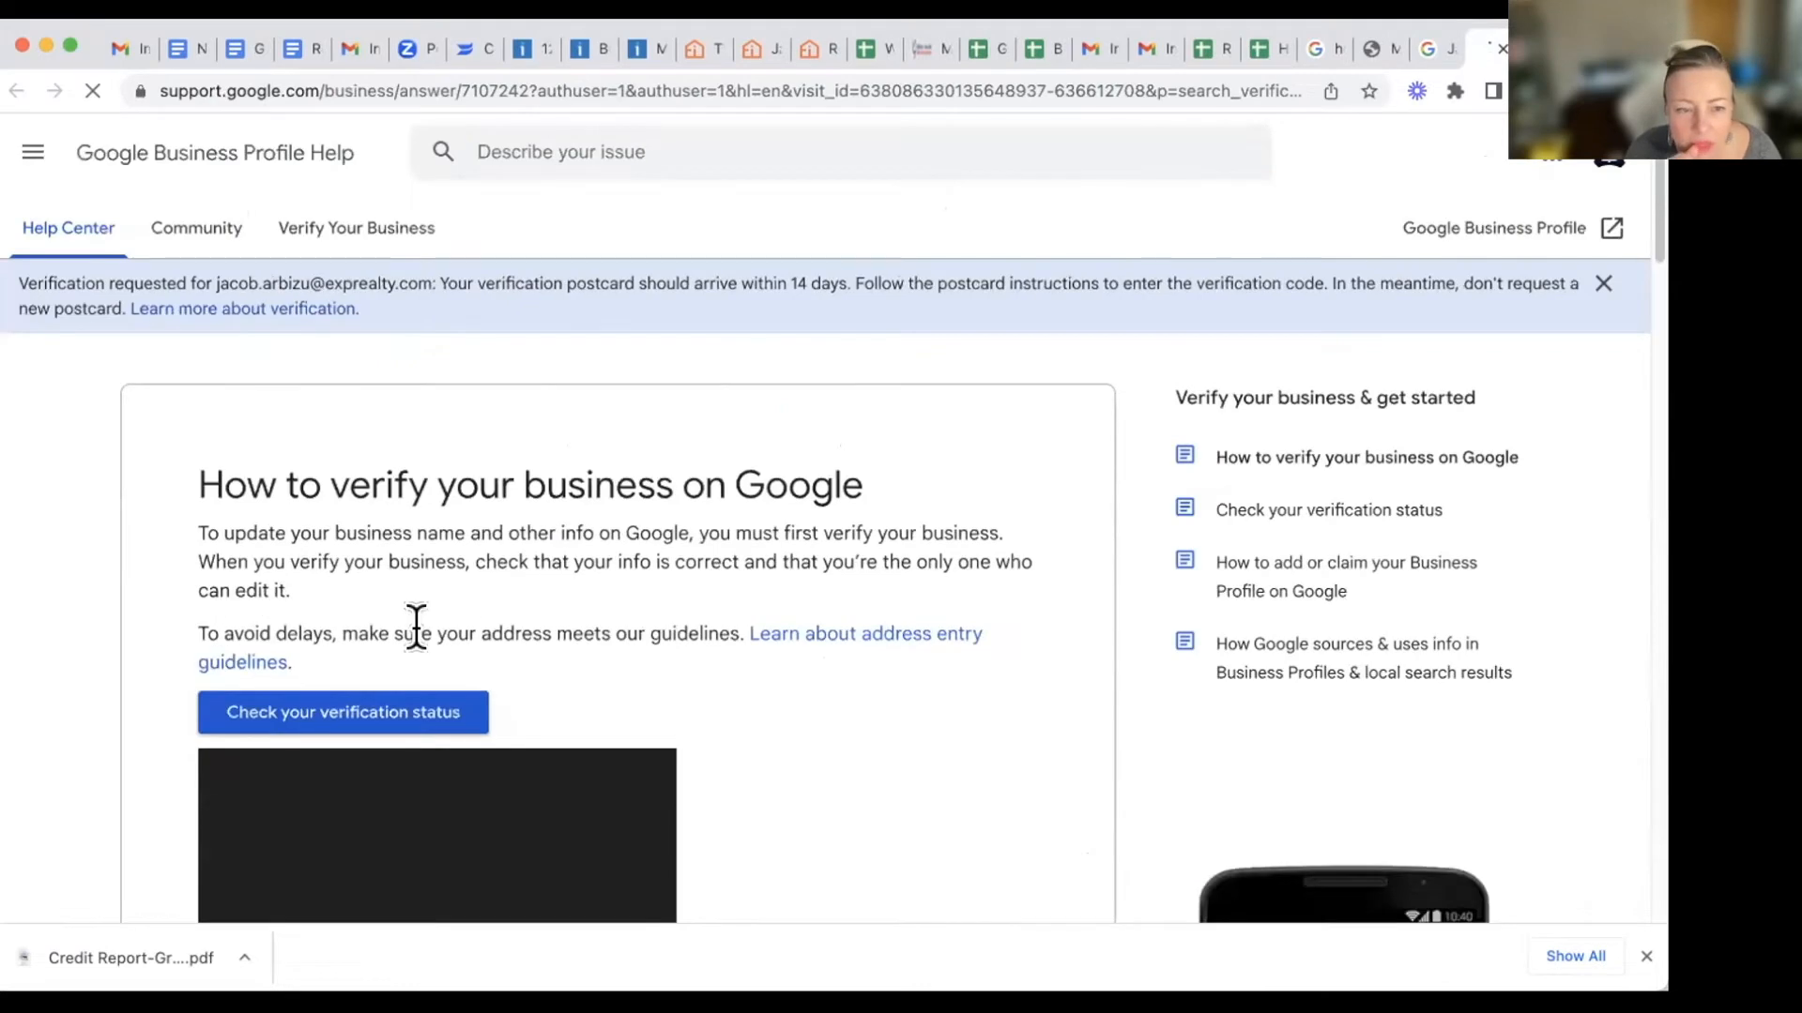
pyautogui.scroll(-1, 877, 507)
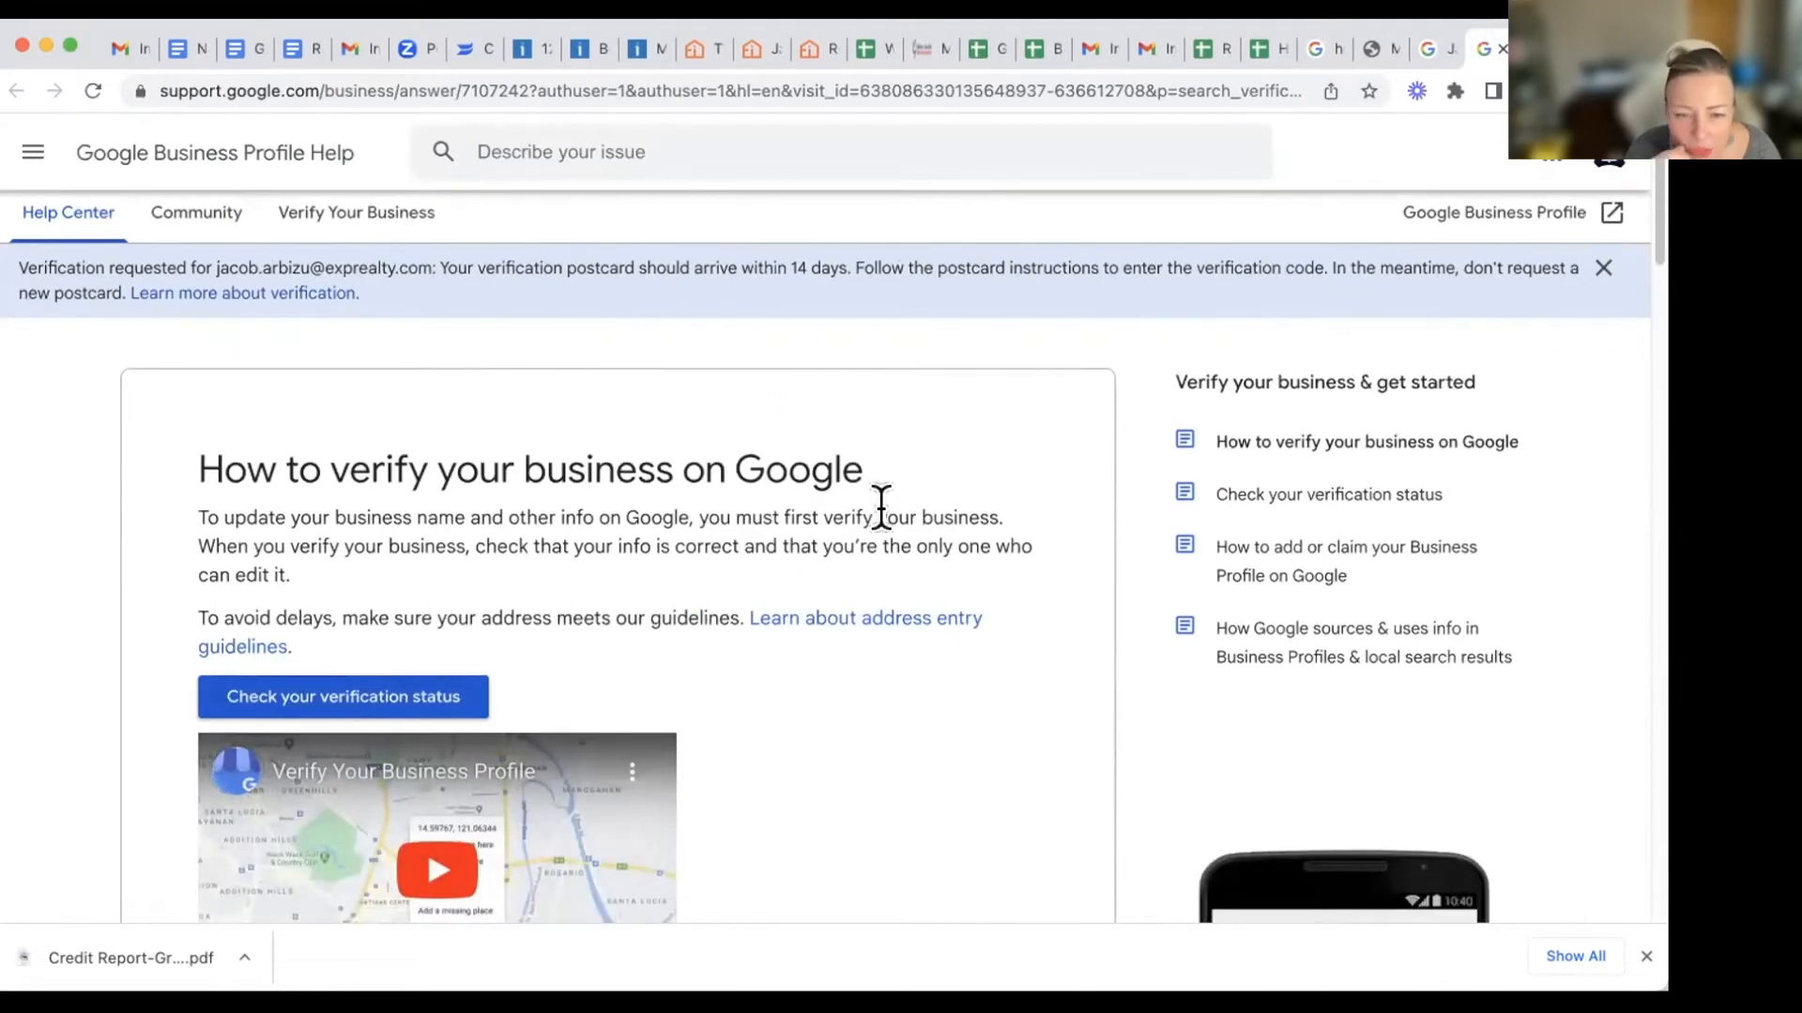
pyautogui.scroll(-4, 880, 511)
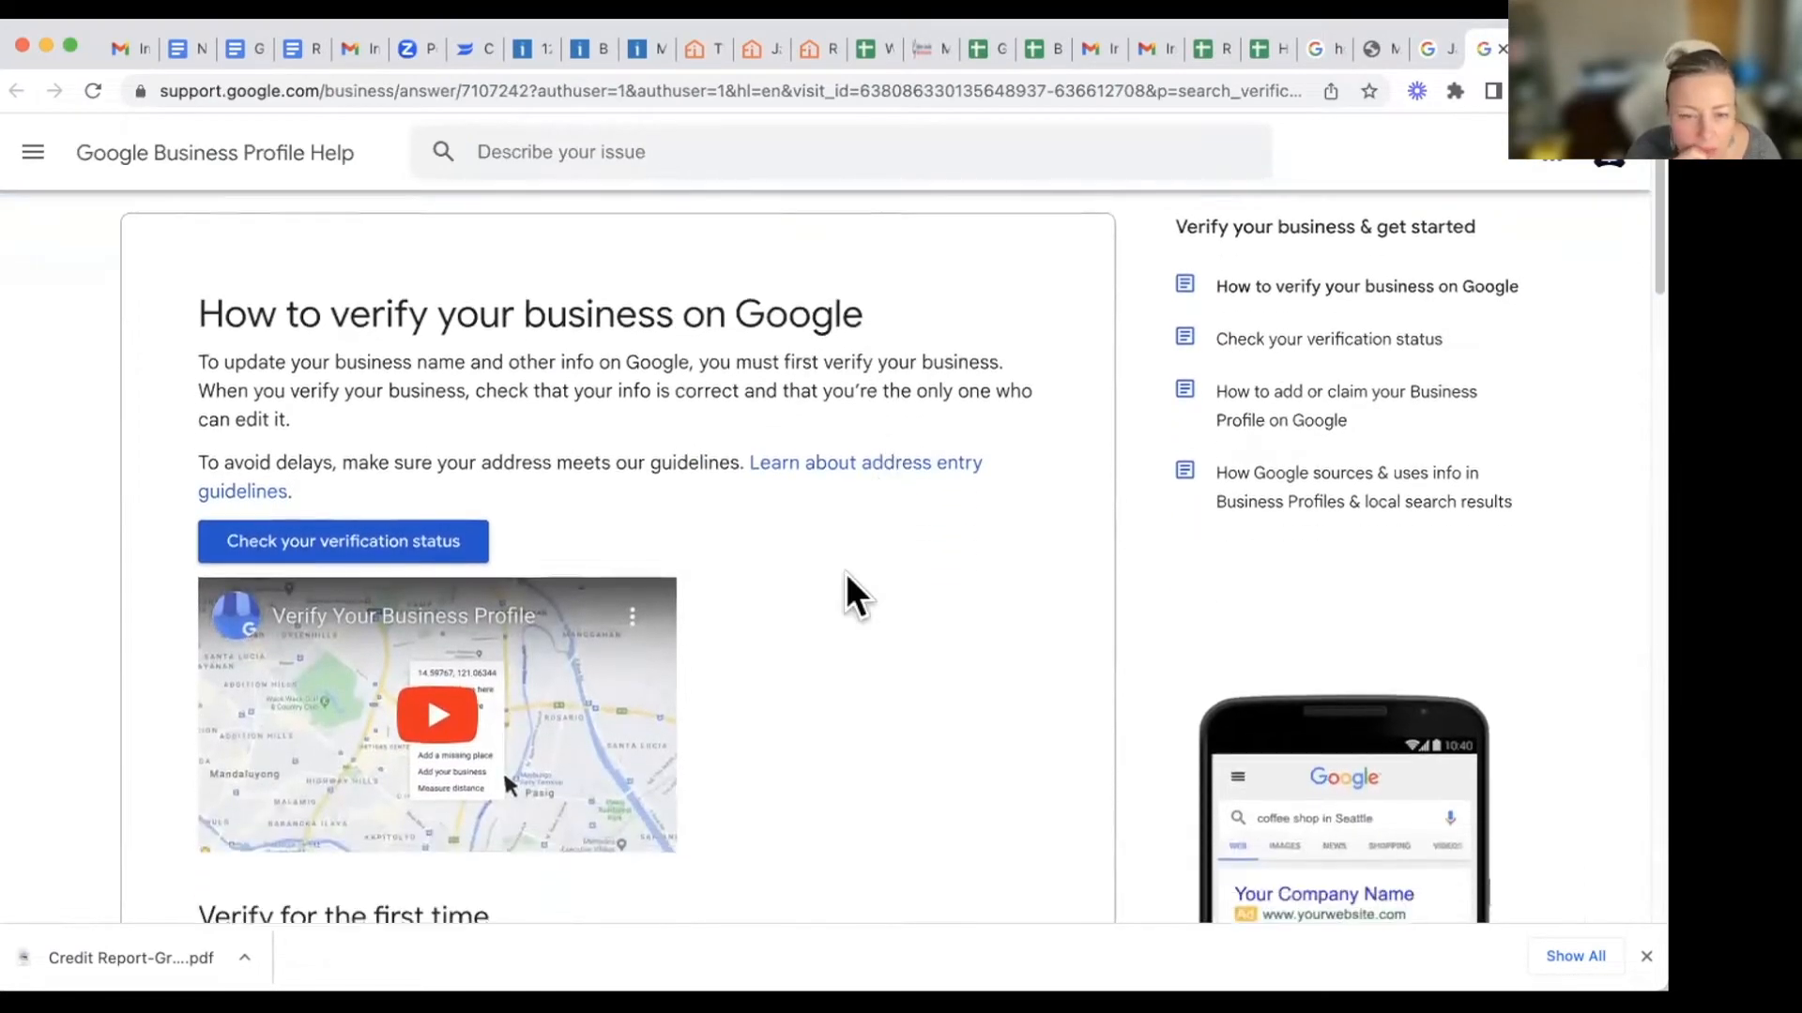
pyautogui.scroll(-4, 843, 574)
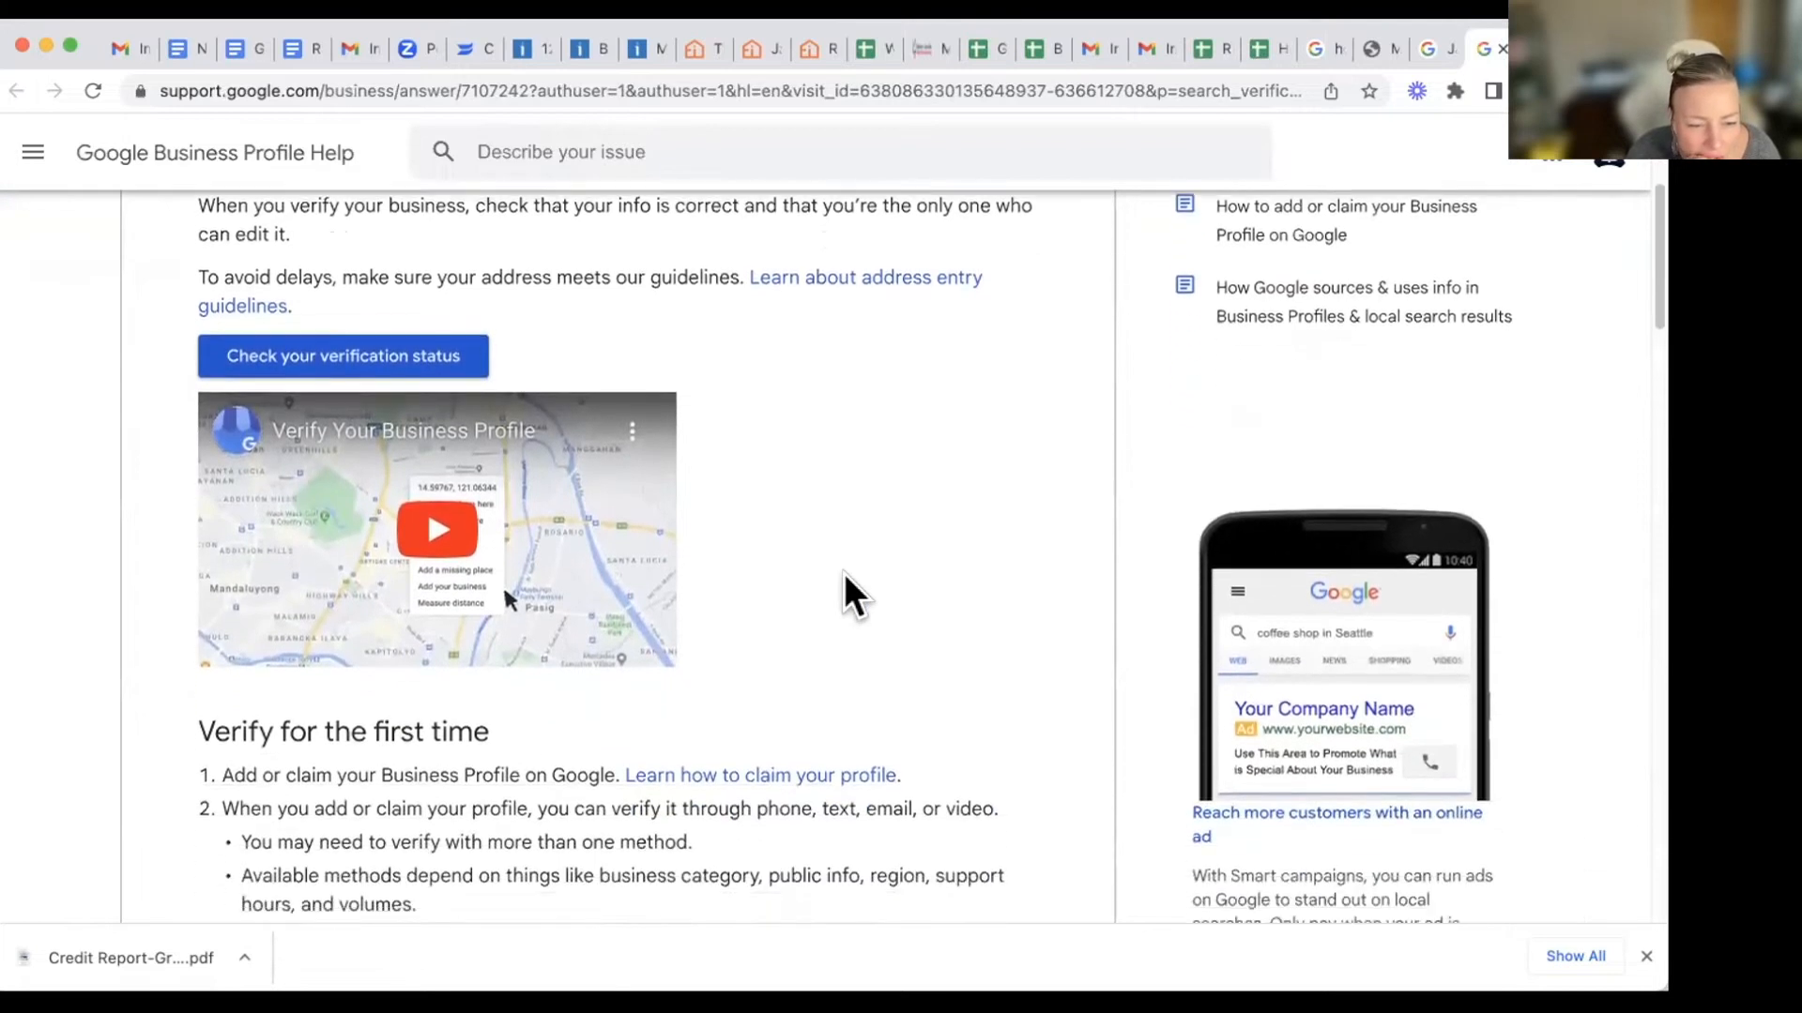
pyautogui.scroll(-4, 845, 574)
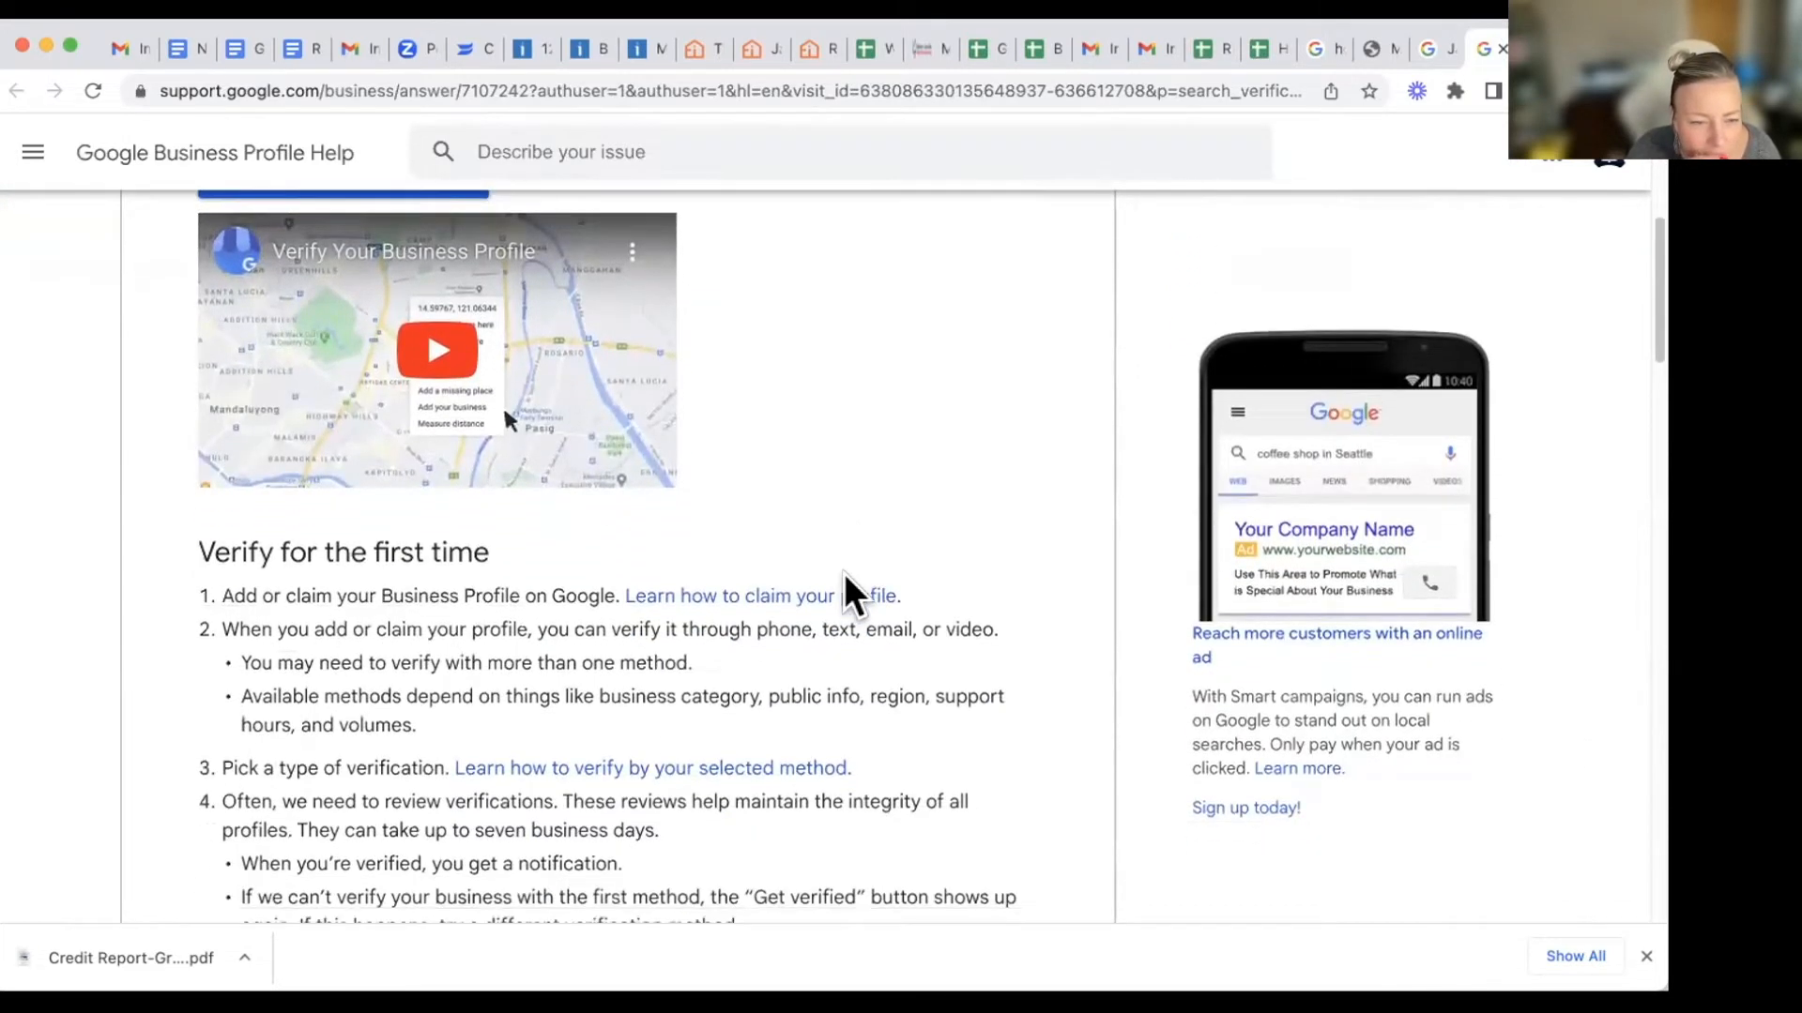
pyautogui.scroll(-1, 842, 591)
pyautogui.scroll(-1, 843, 591)
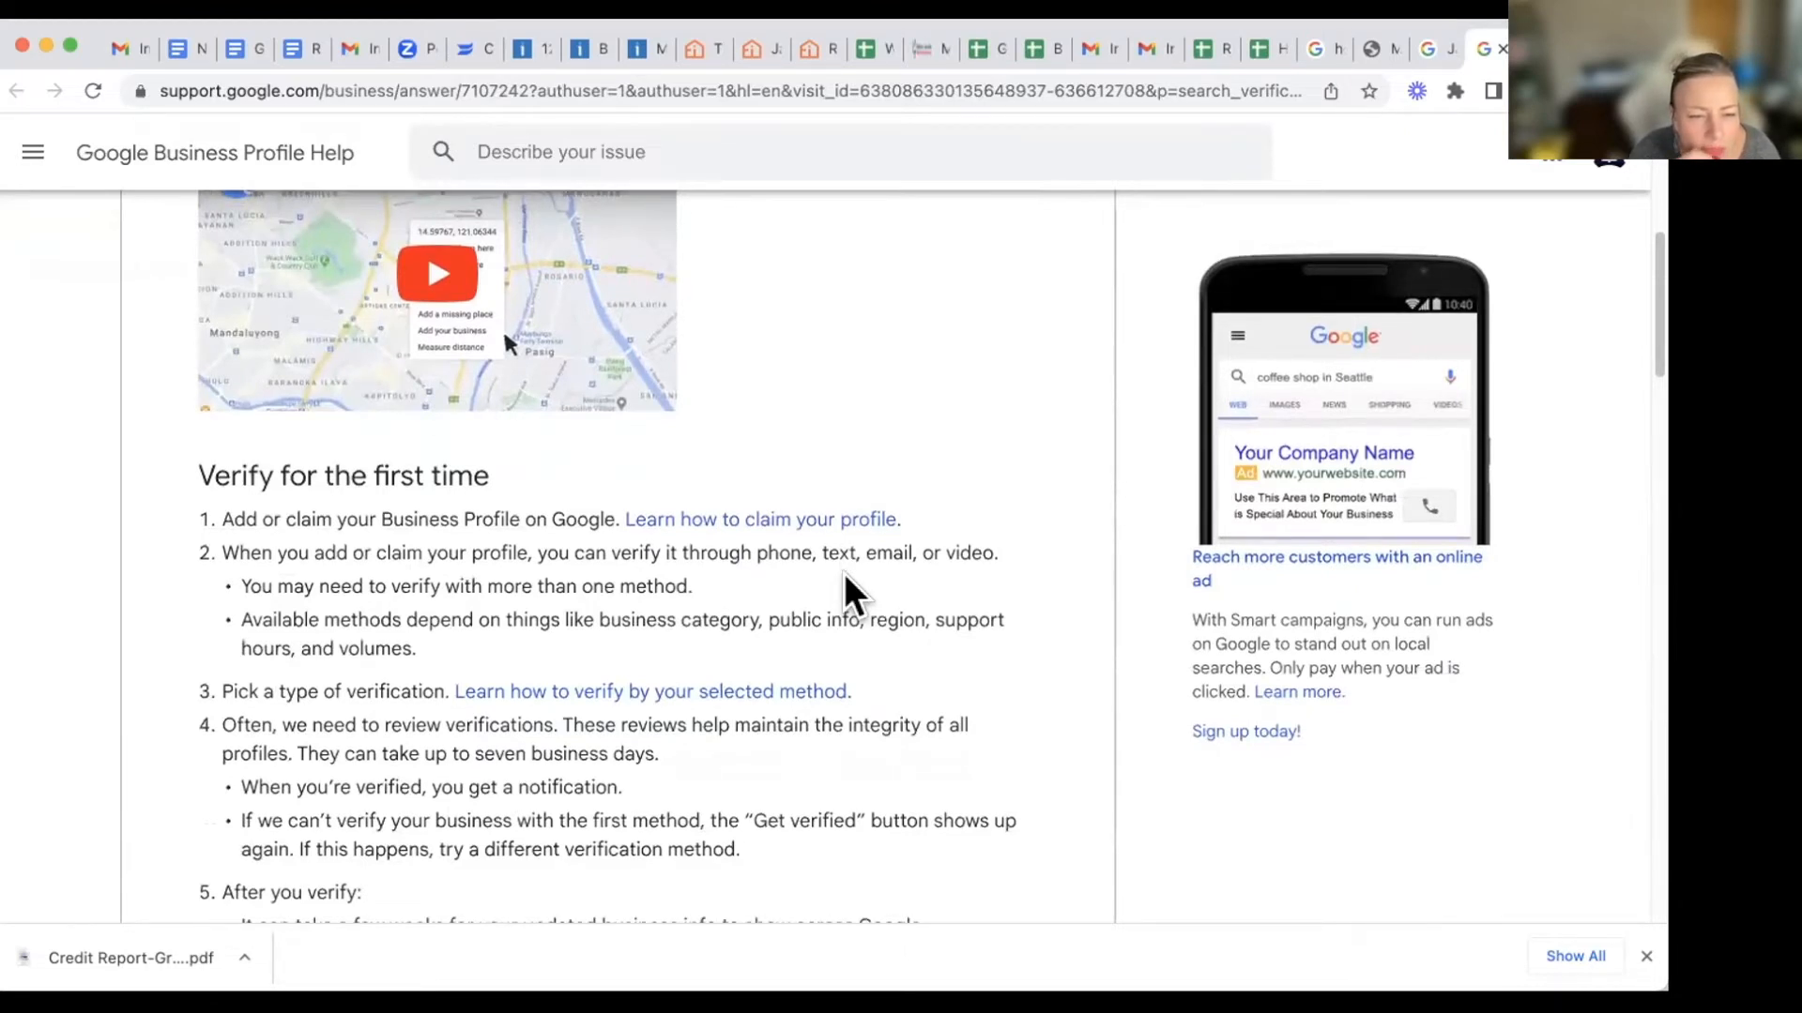
pyautogui.scroll(-1, 845, 576)
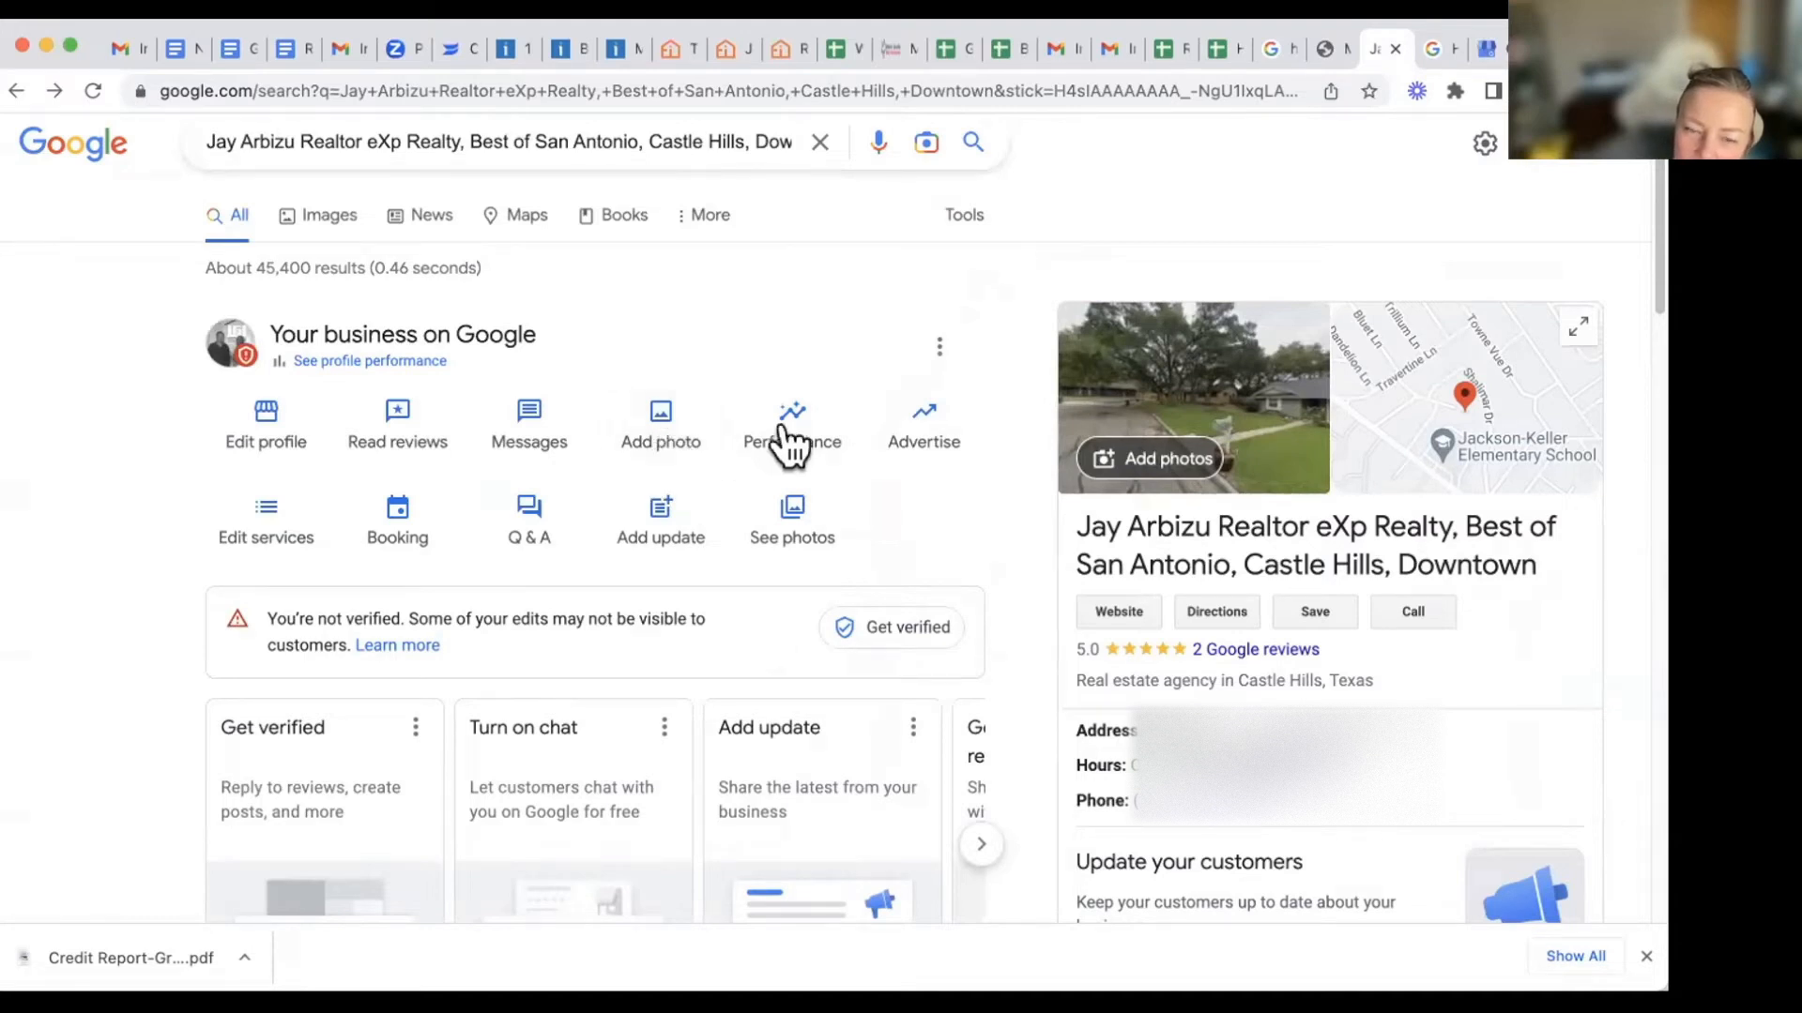
# - Open Business Profile settings from the three-dot menu beside 'Your business on Google'
pyautogui.click(938, 347)
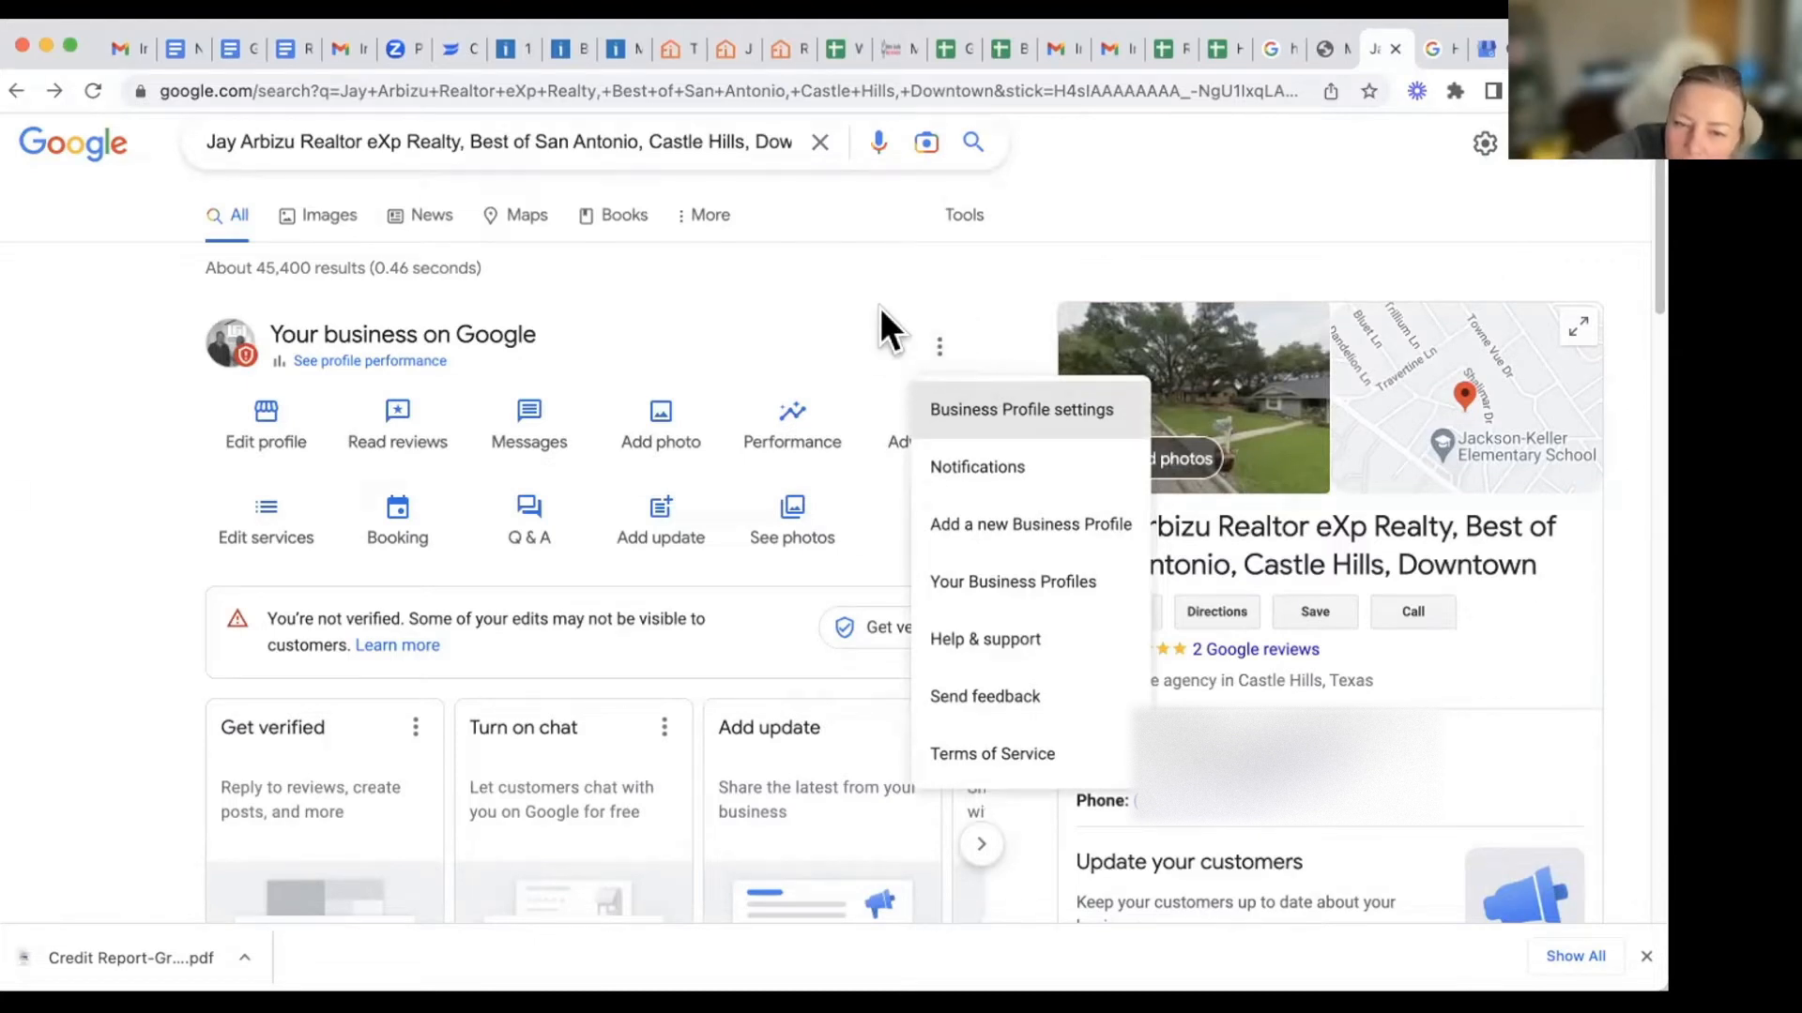
pyautogui.click(1032, 411)
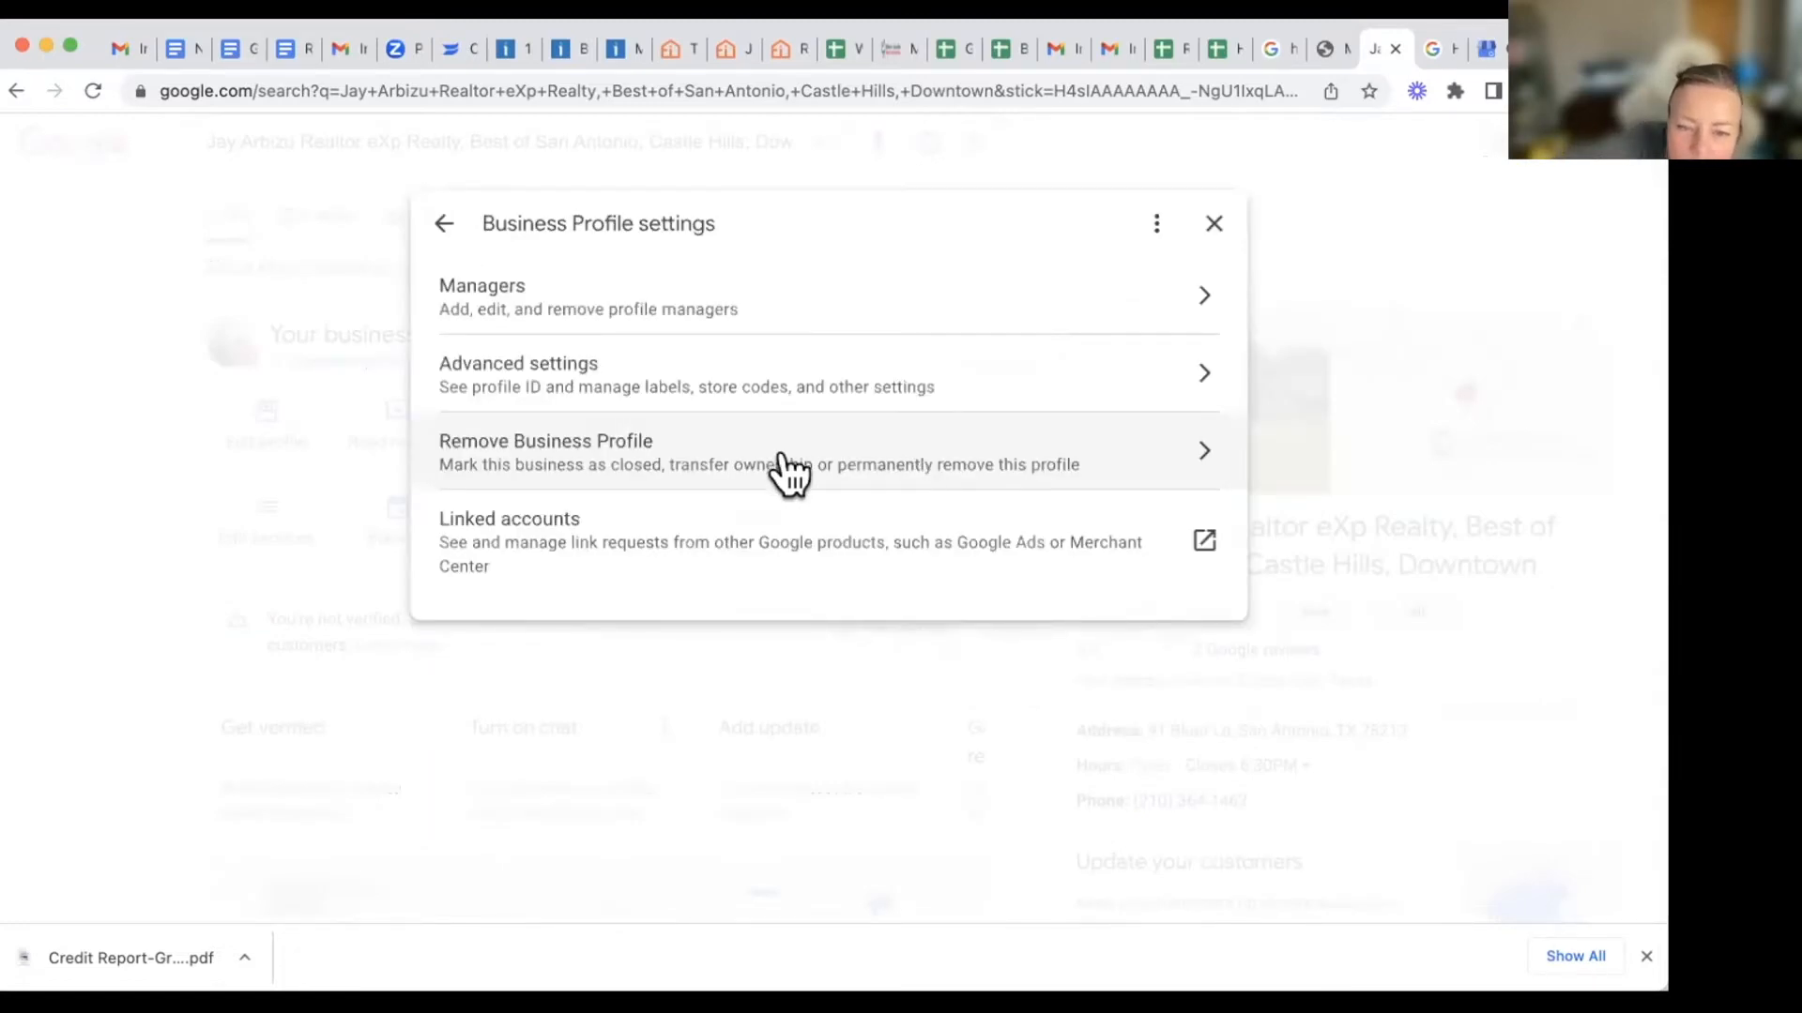
# - Remove the profile content and all managers from the eXp Realty profile, confirming permanent removal
pyautogui.click(1193, 462)
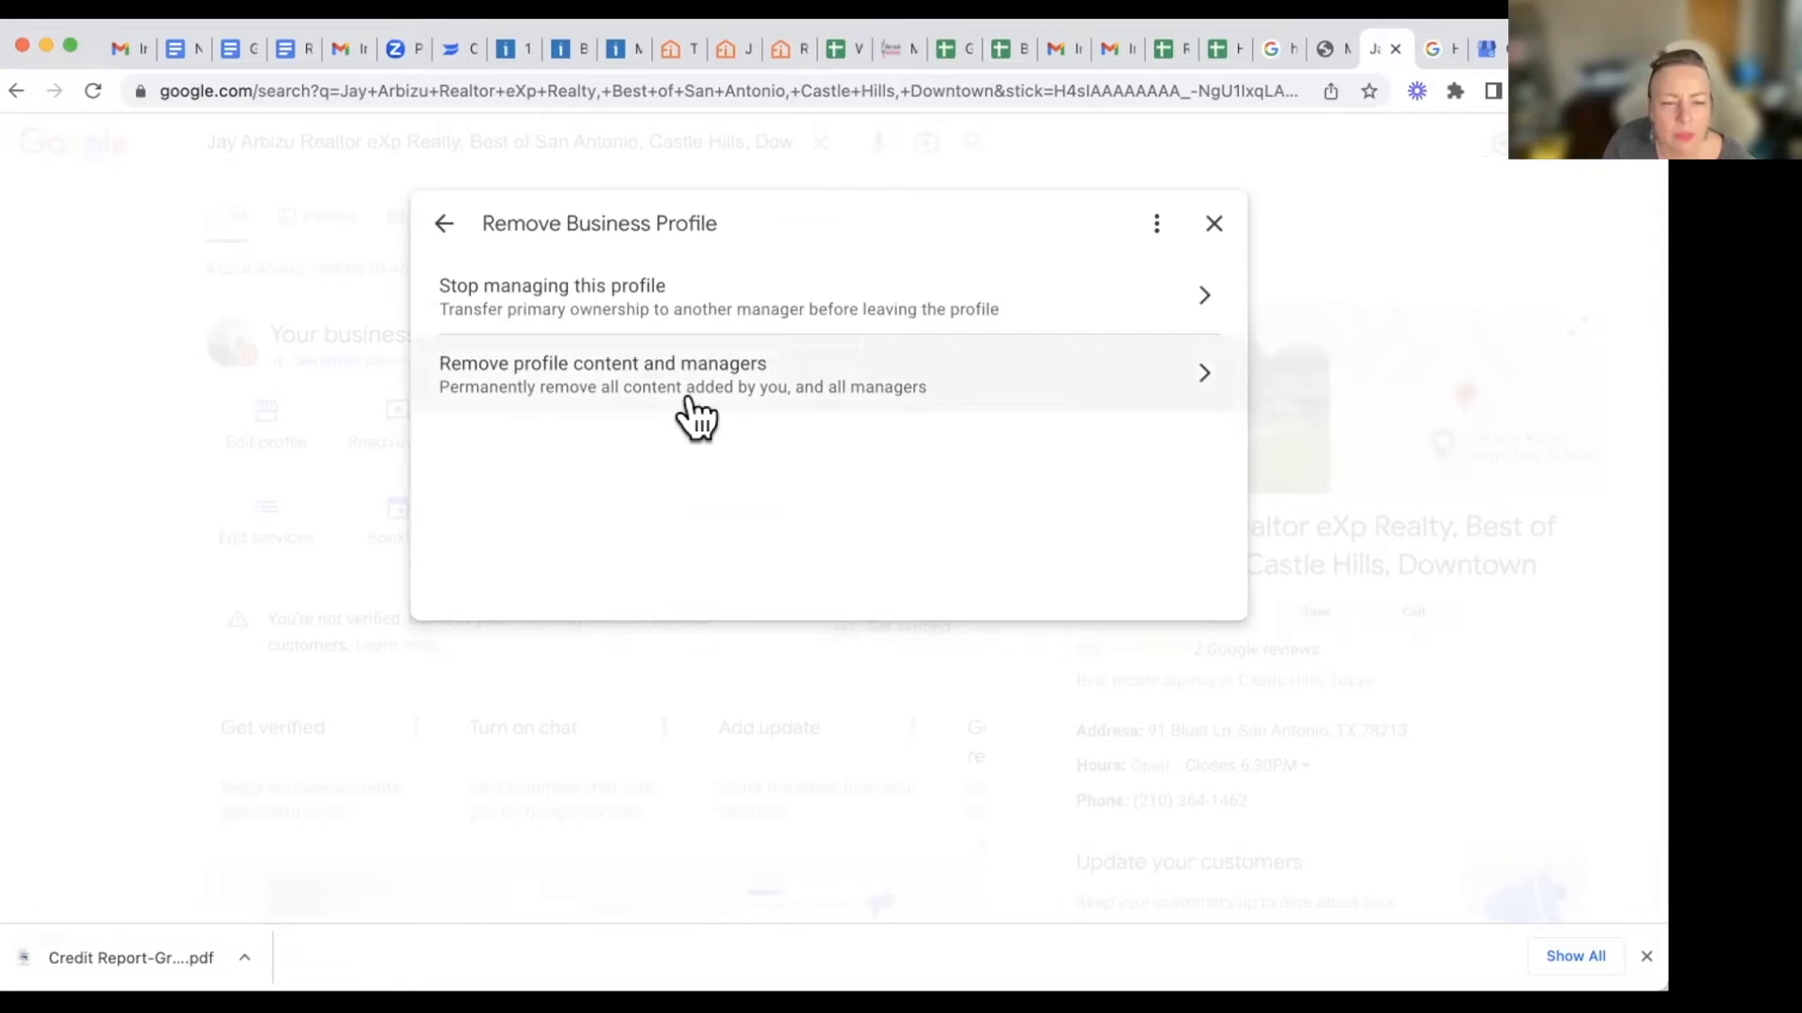
pyautogui.click(1200, 371)
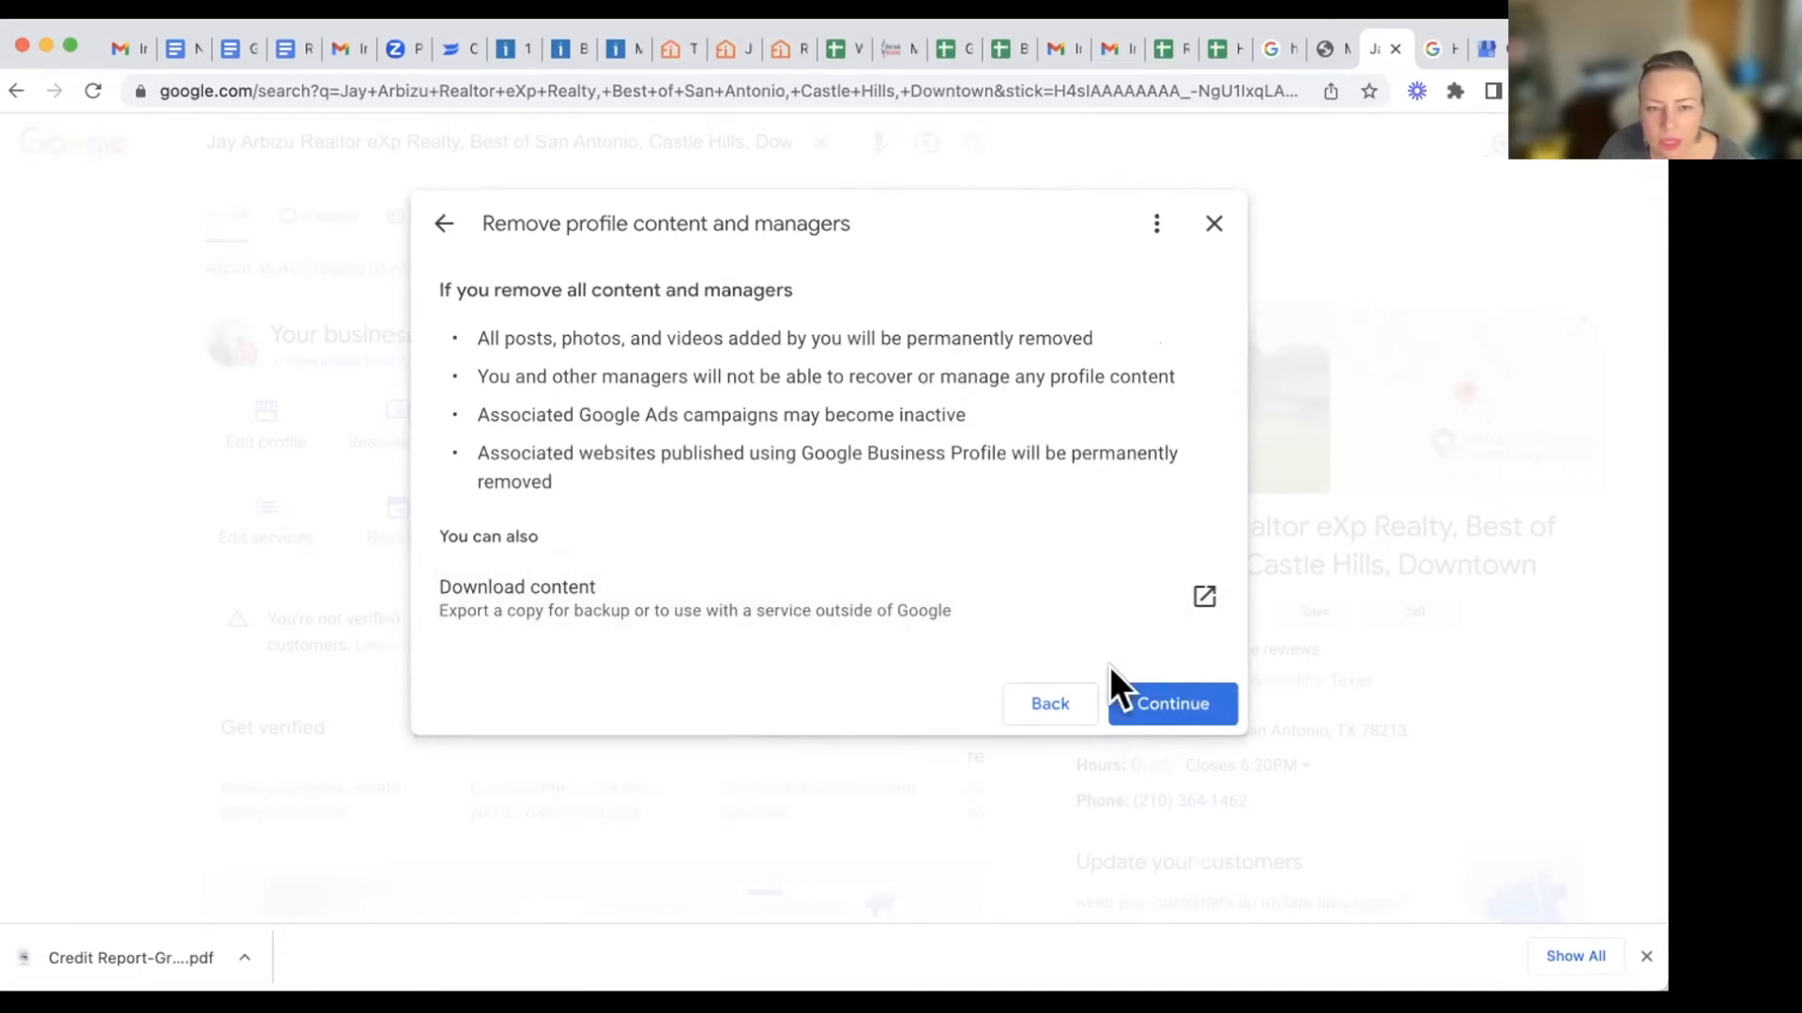
pyautogui.click(1151, 703)
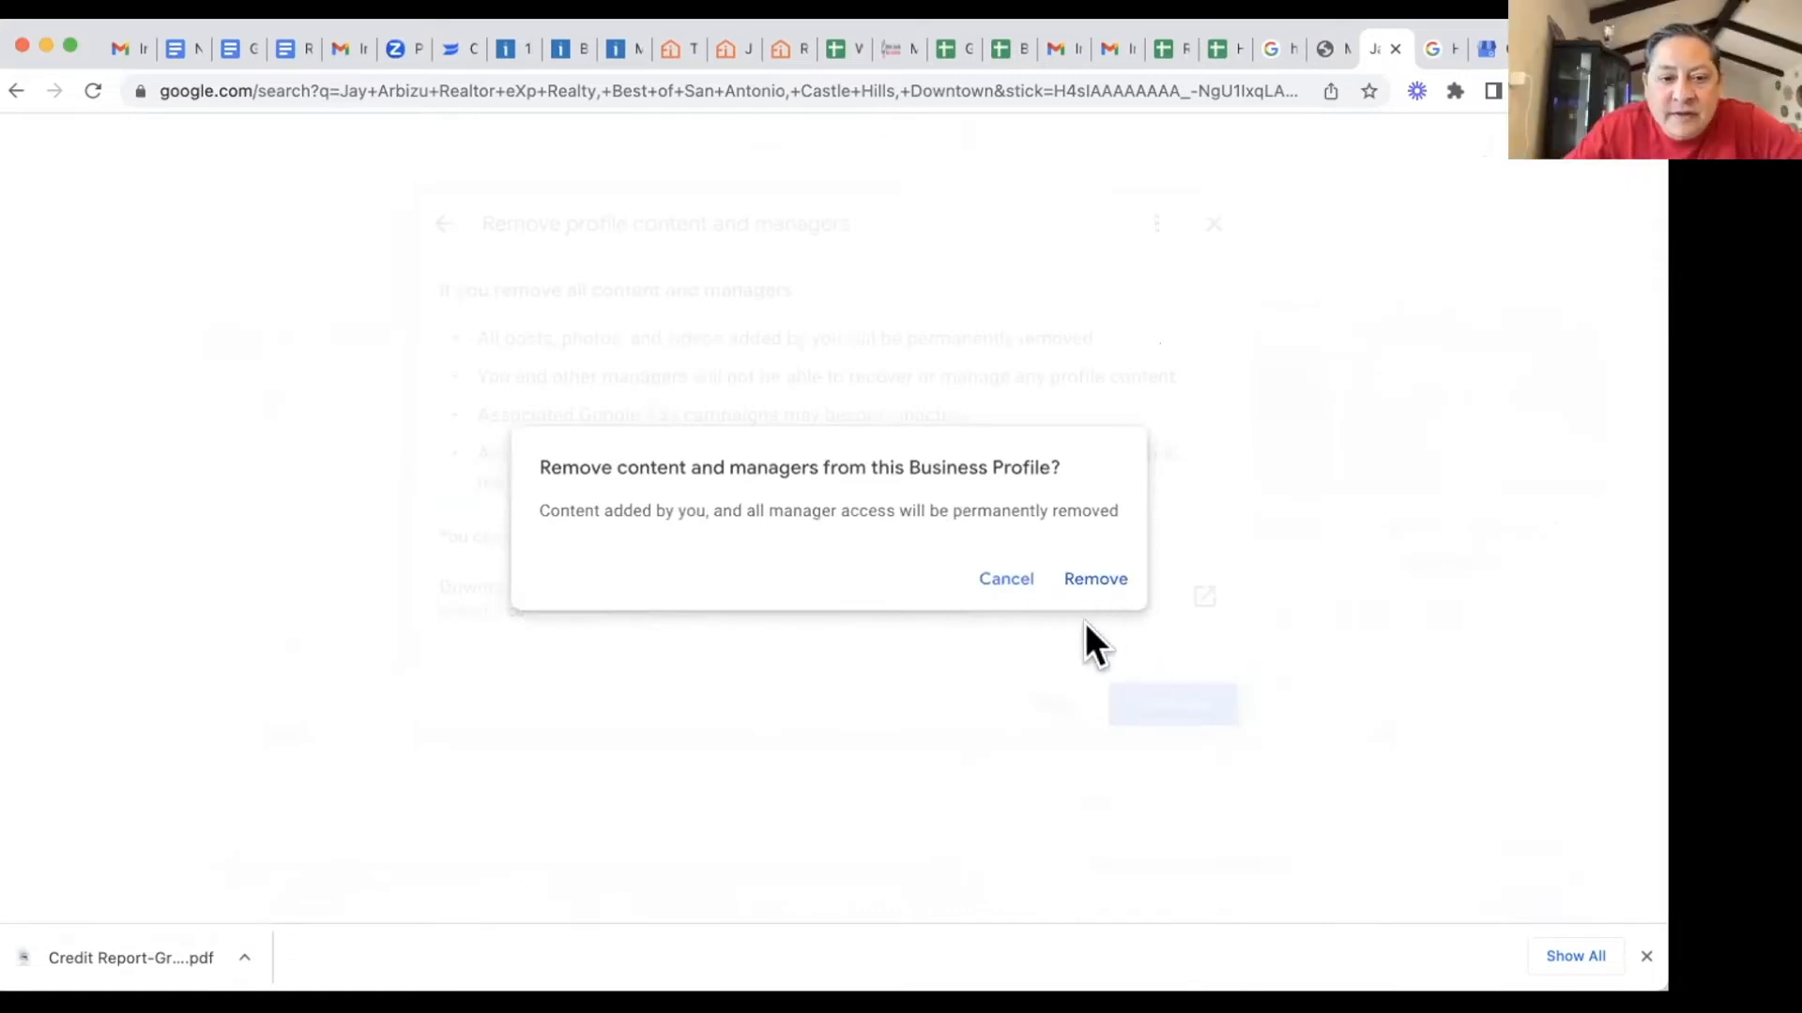
pyautogui.click(1089, 578)
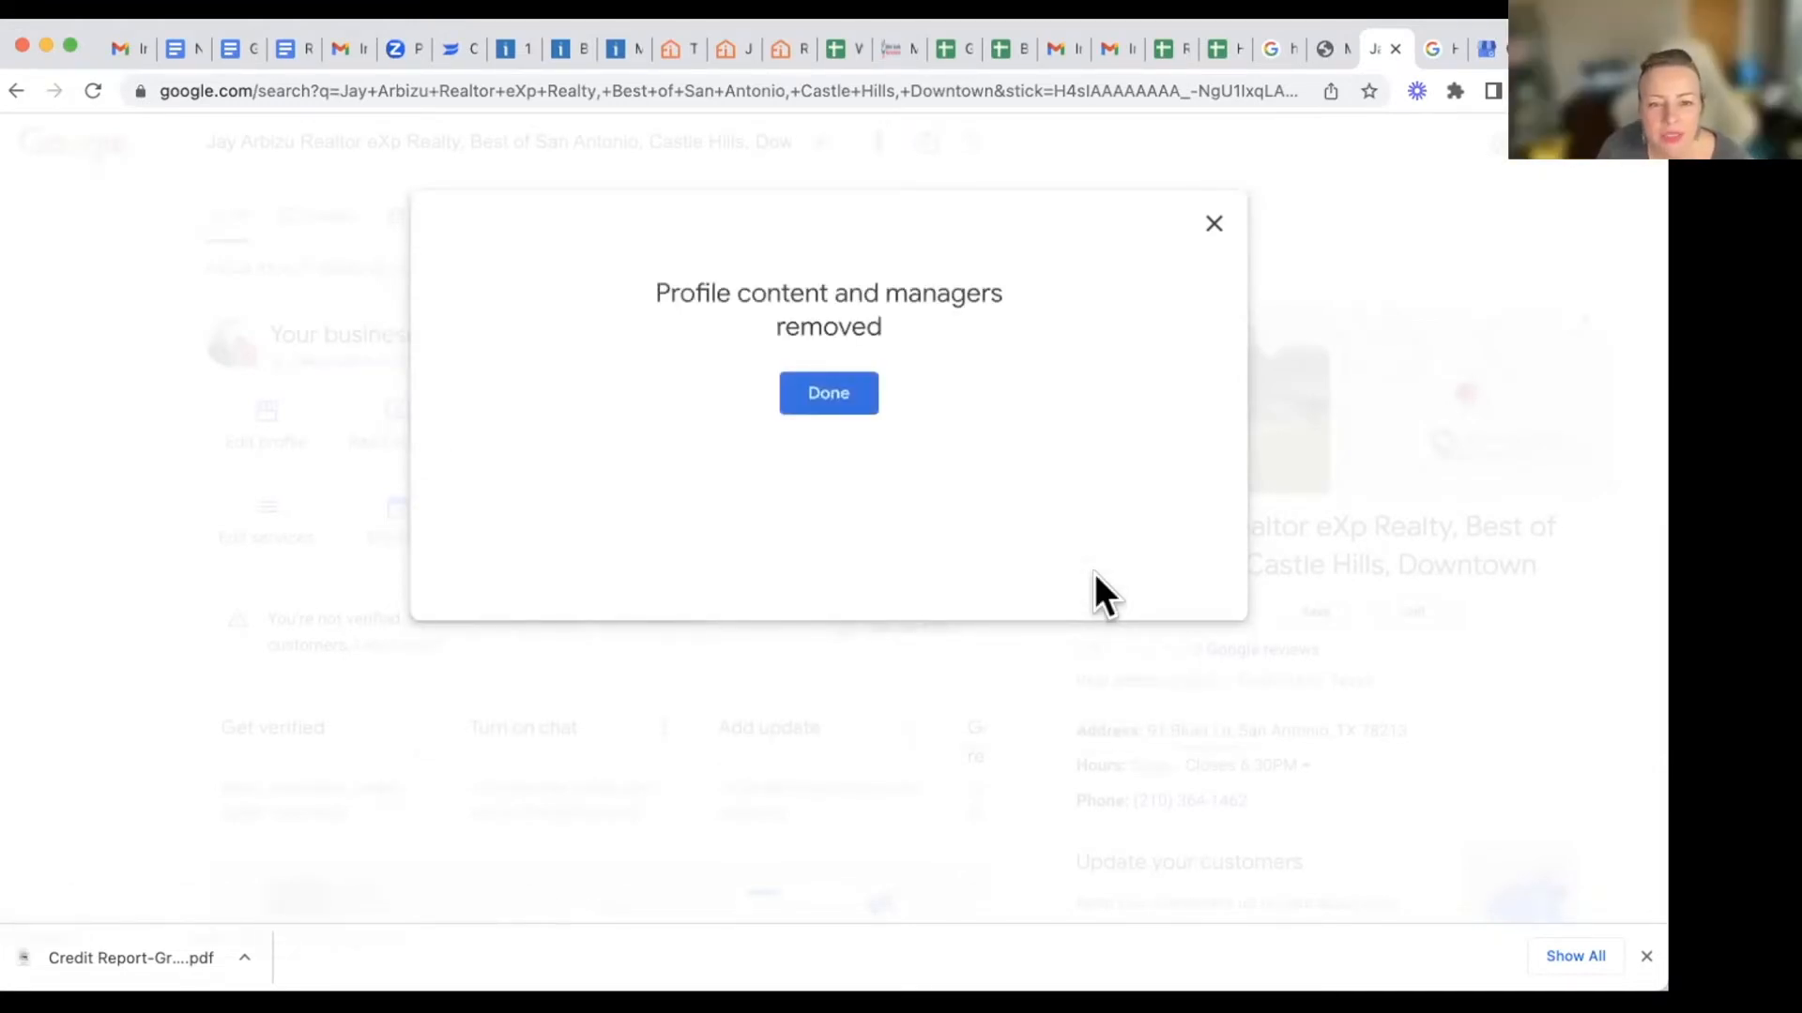
pyautogui.click(832, 406)
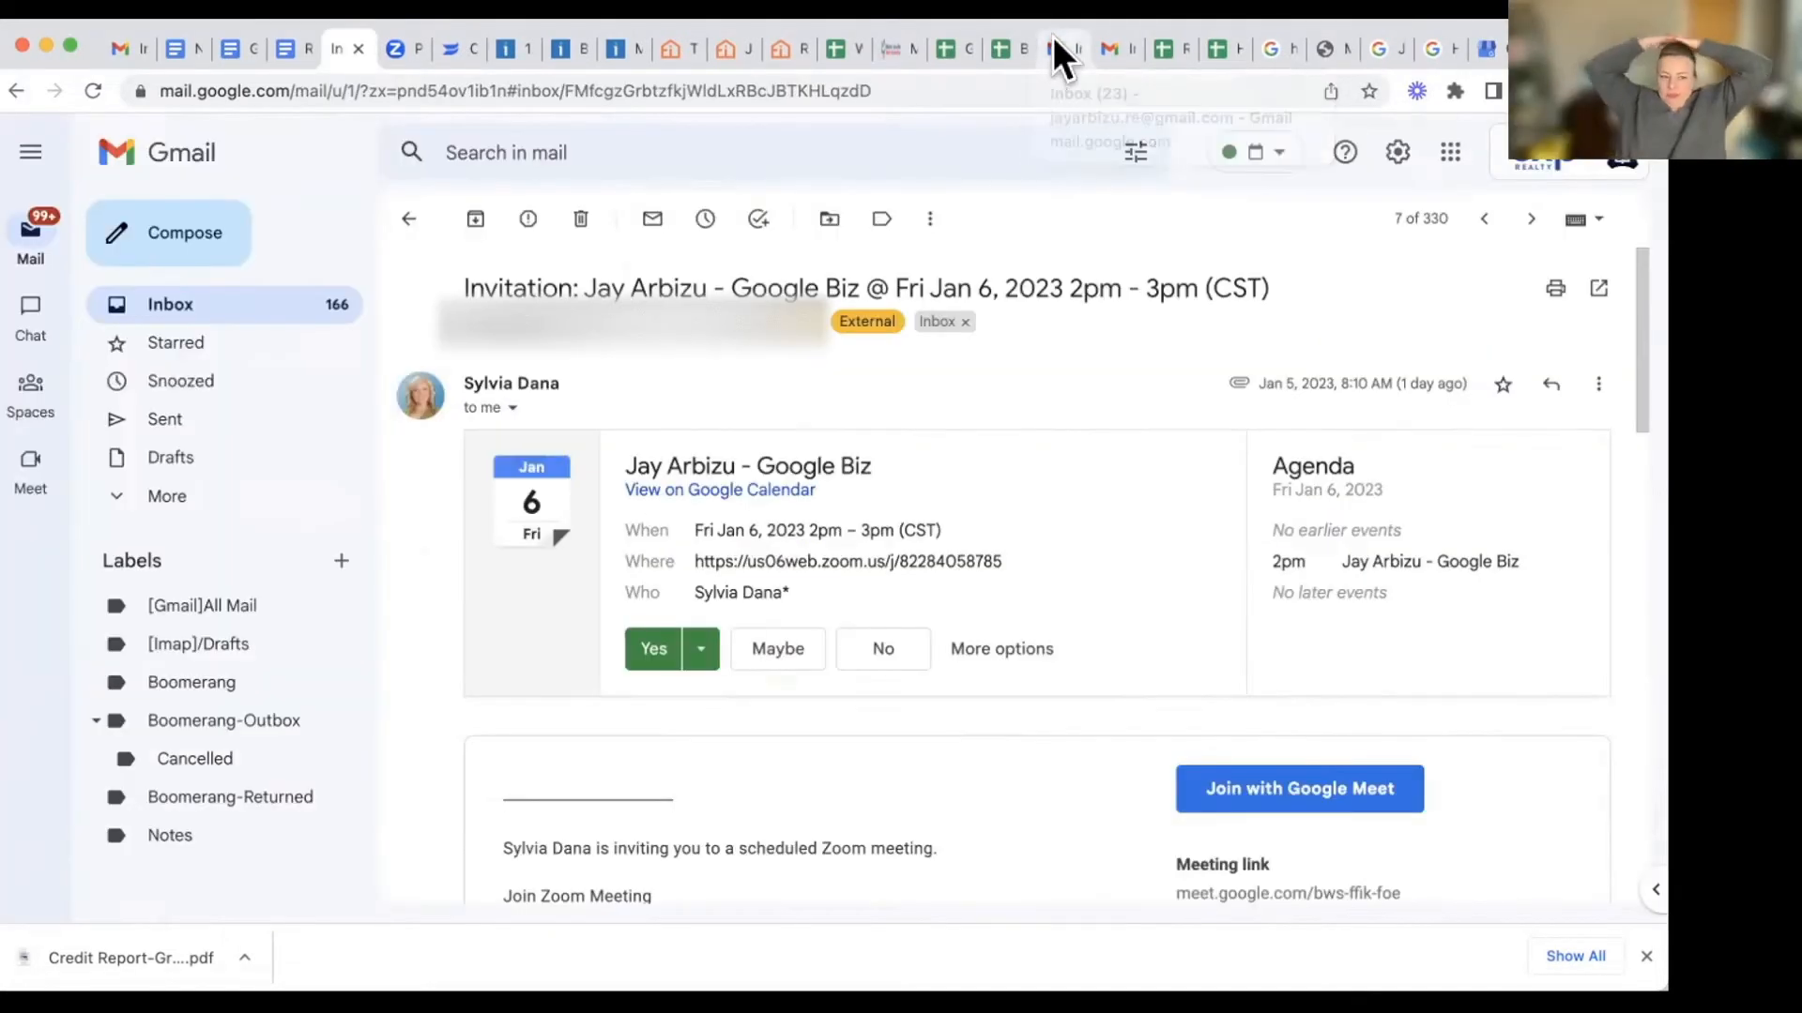
# - Switch from the search results to the Gmail browser tab
pyautogui.click(1055, 47)
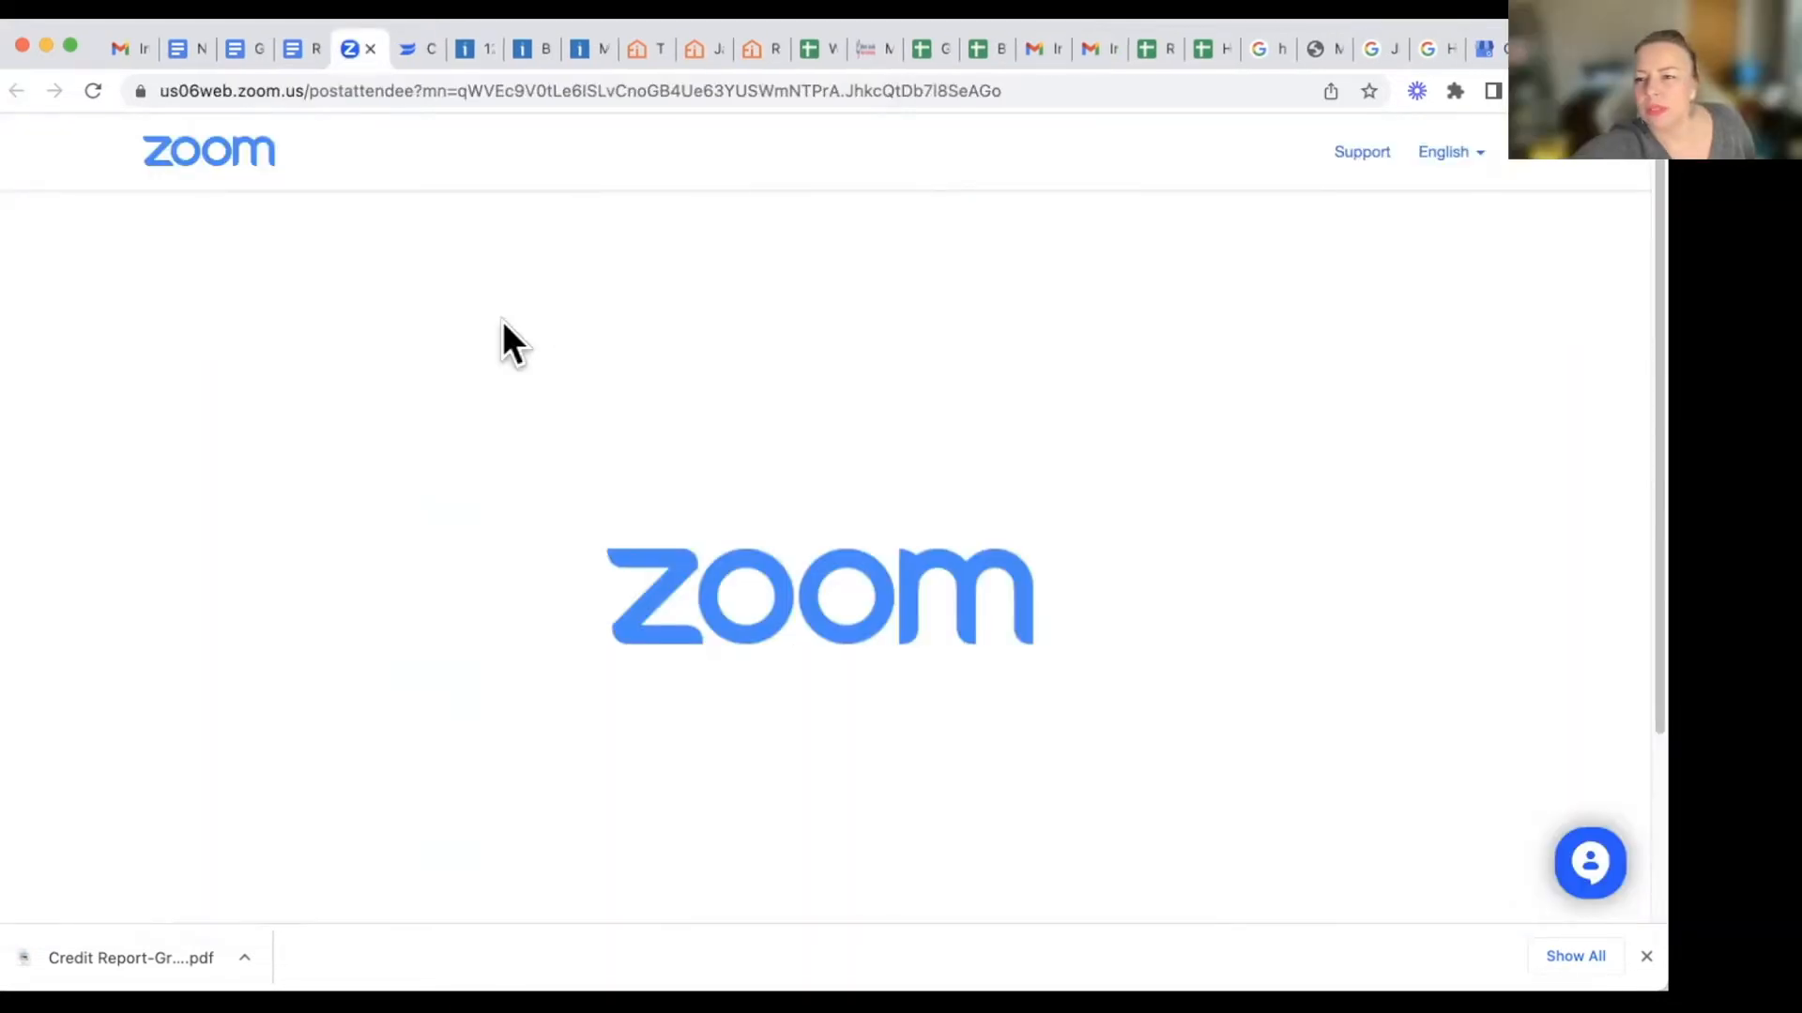
# - Sign in to Business Profile and switch to the second Google account to reach the new-business form
pyautogui.click(1482, 48)
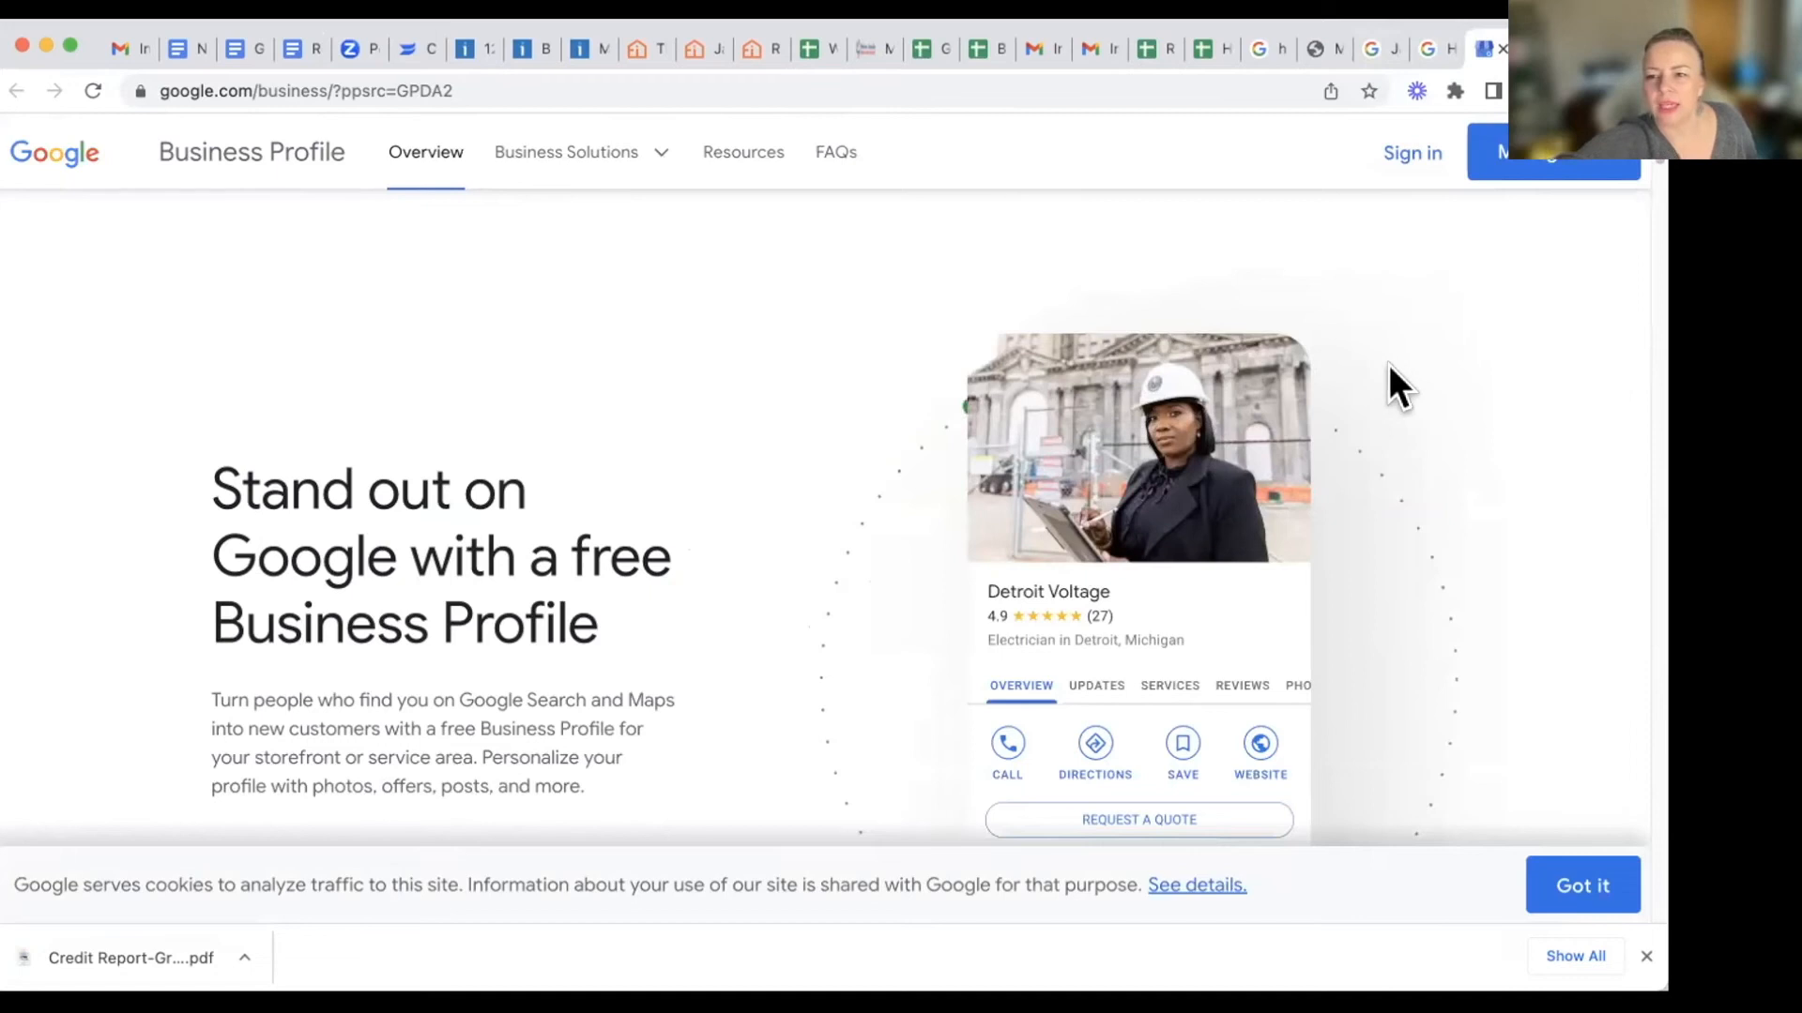
pyautogui.click(1410, 156)
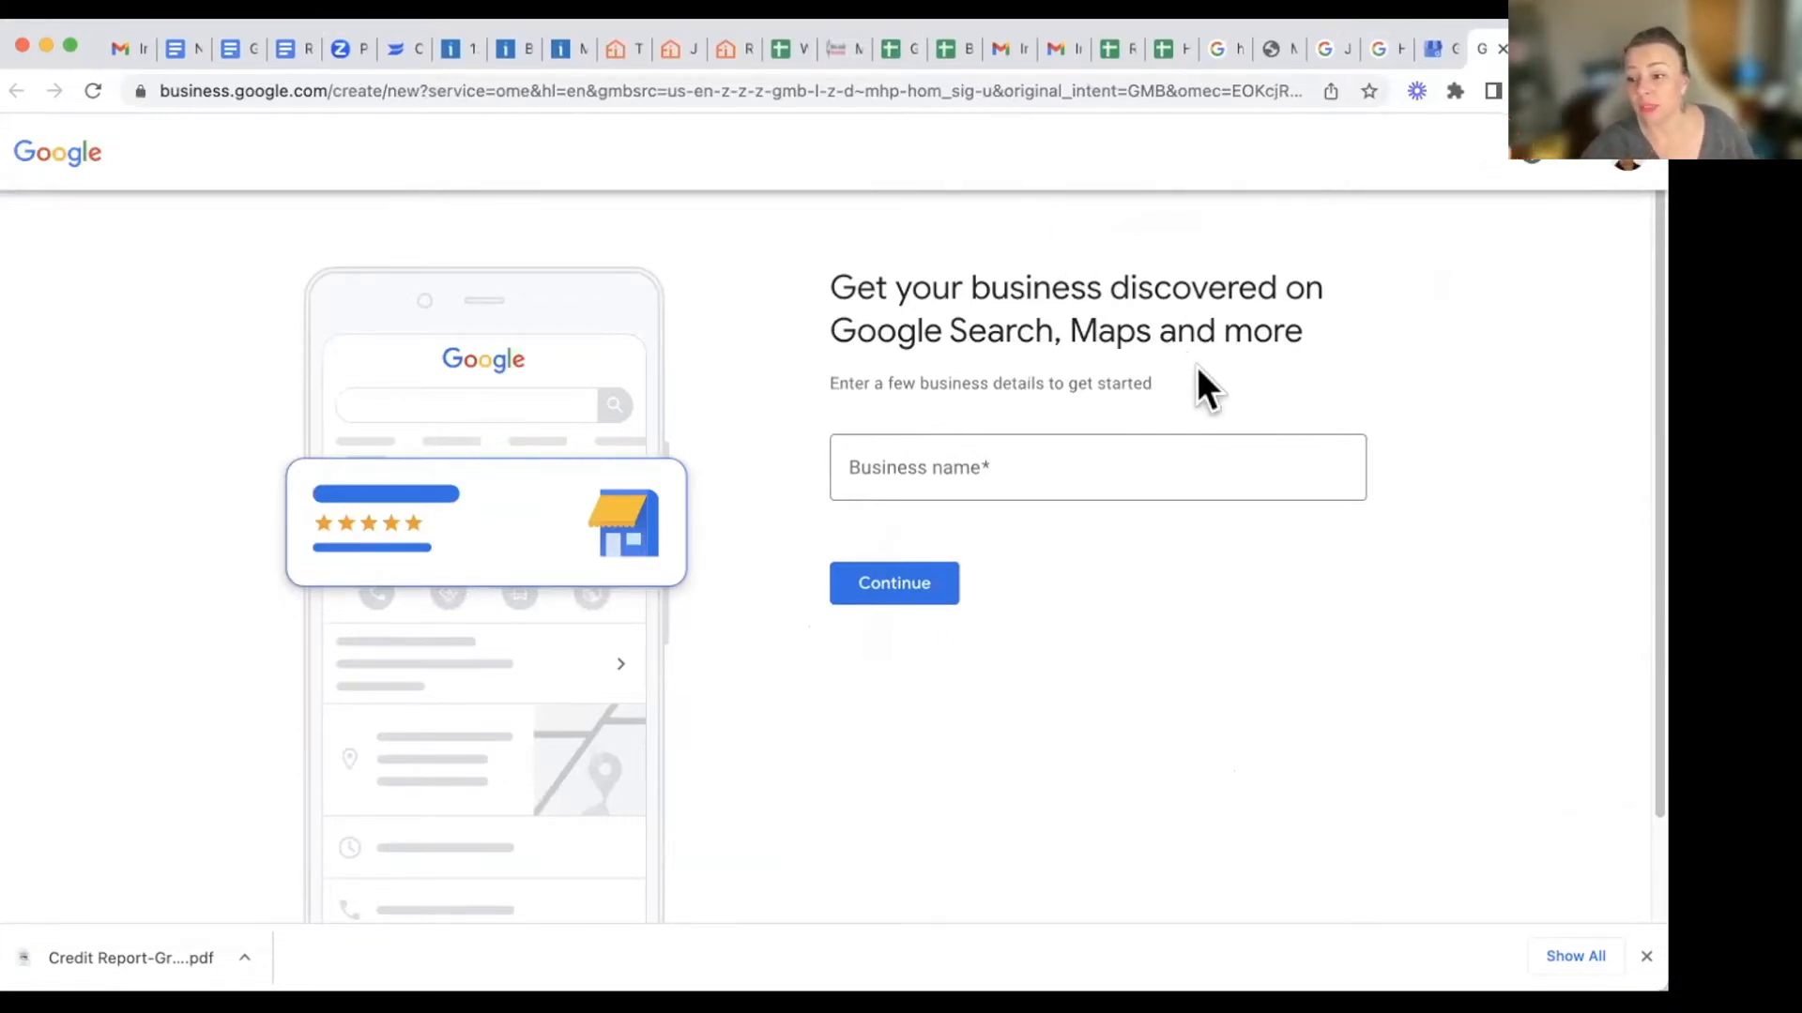
pyautogui.click(1614, 169)
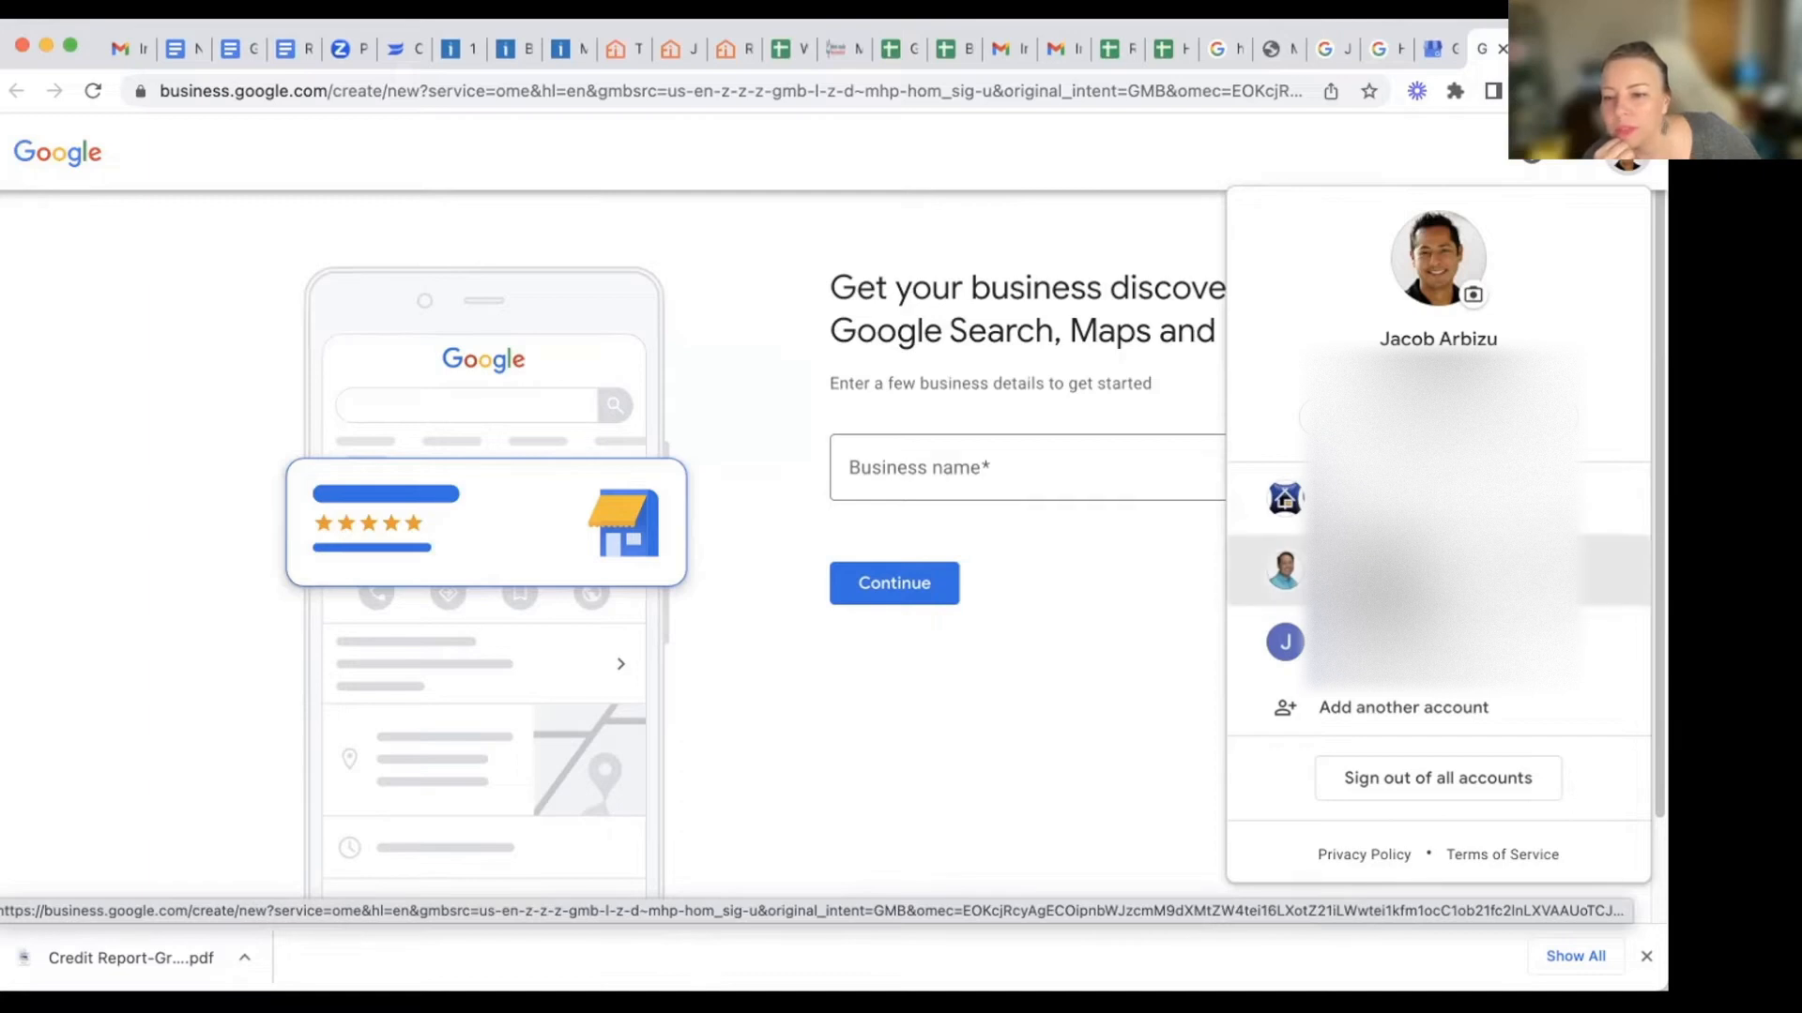
pyautogui.click(1389, 556)
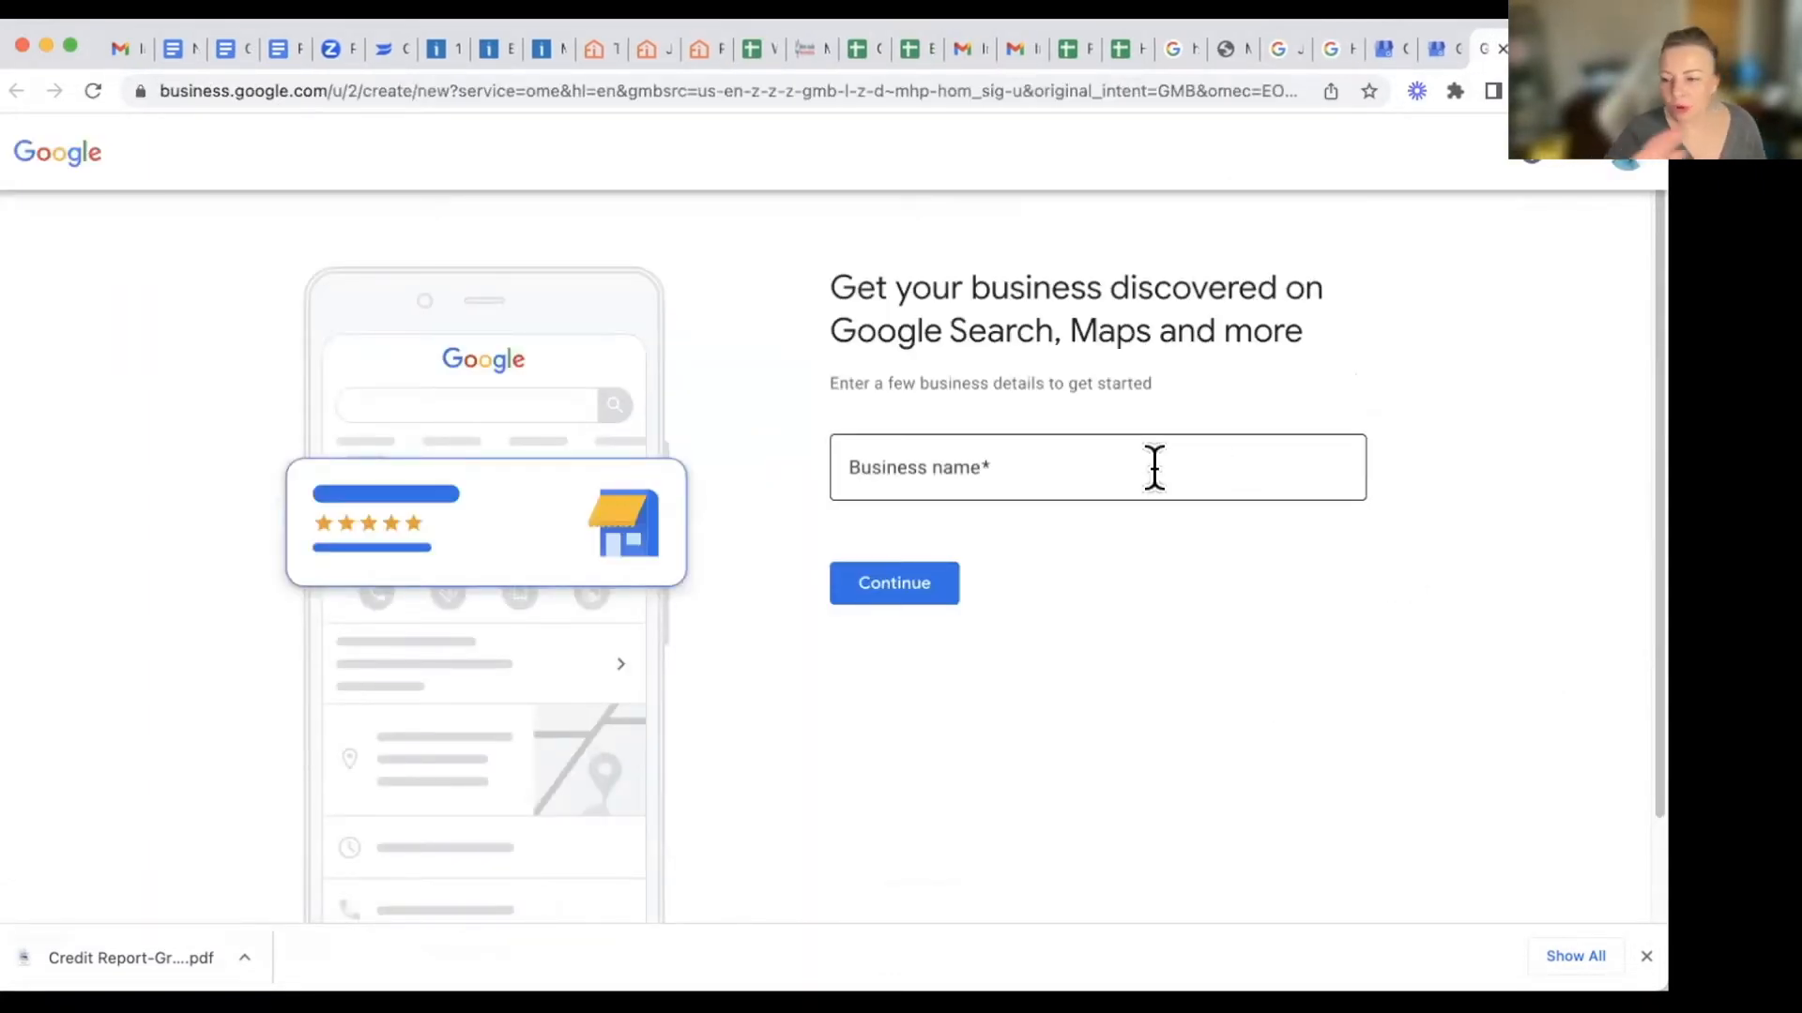
# - Enter the real estate team's business name, fixing the ampersand, then tick Service business
pyautogui.click(1080, 453)
pyautogui.write('Real Estate')
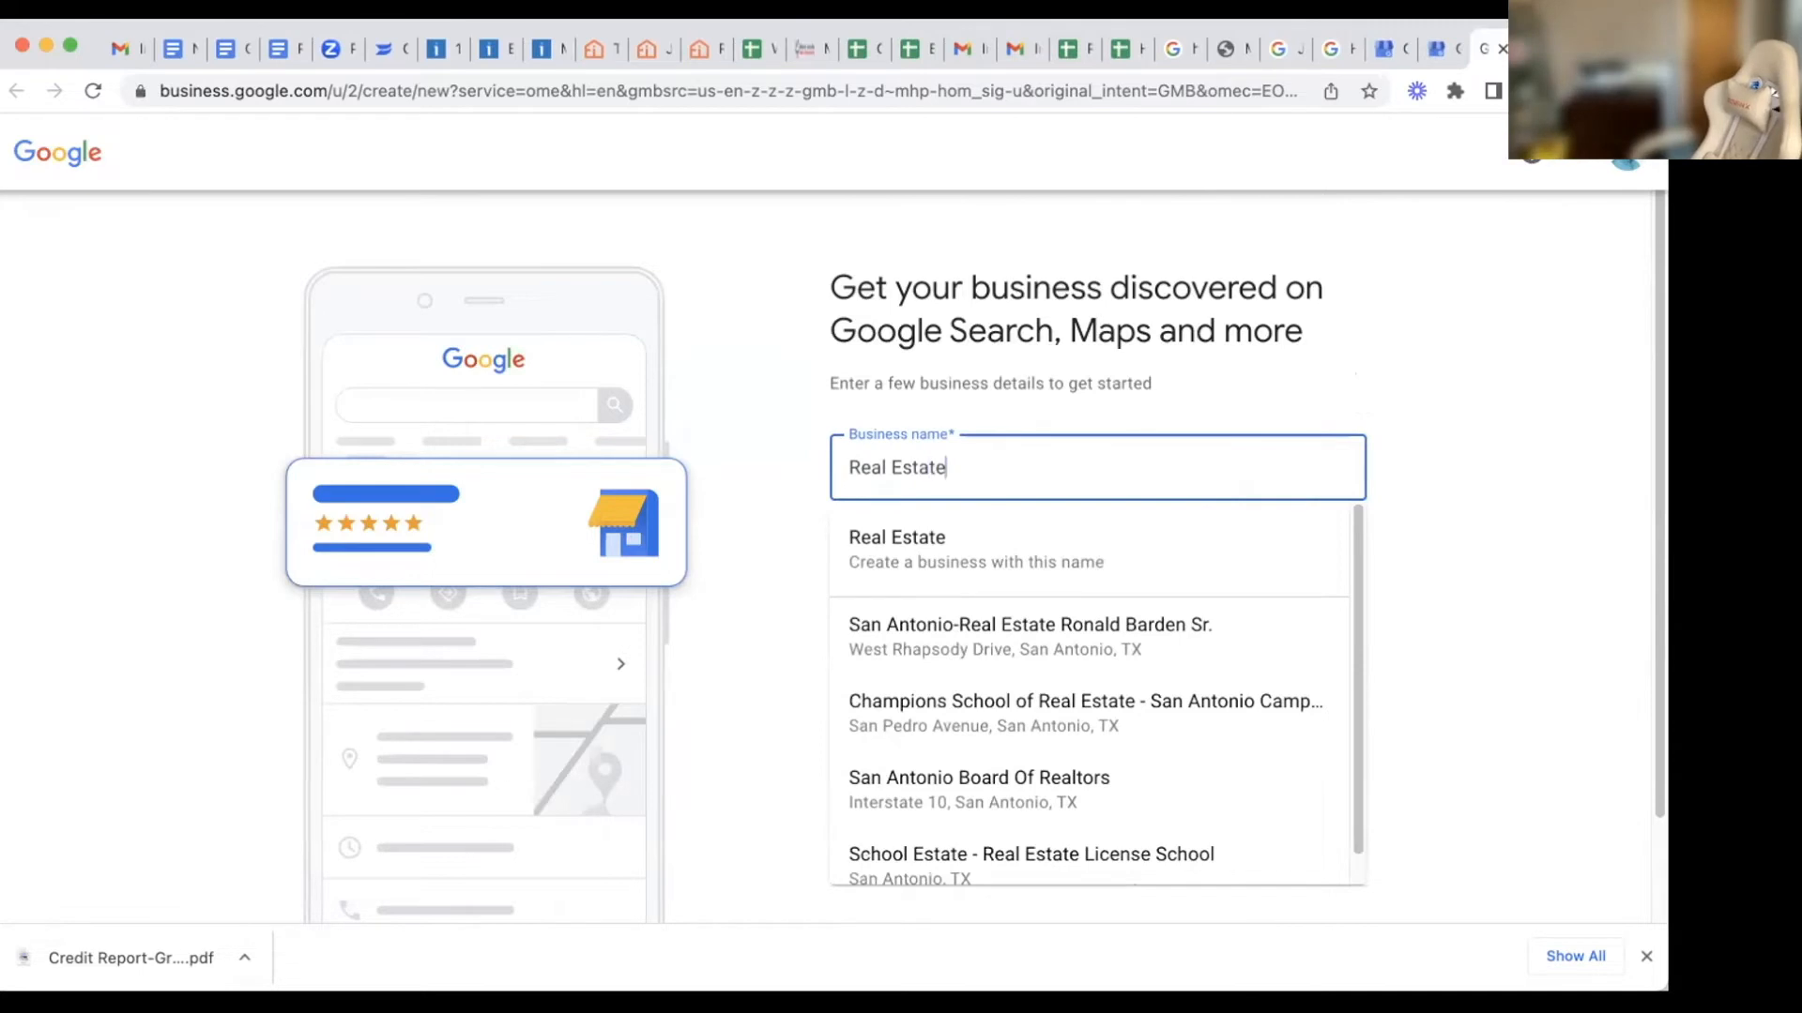
pyautogui.write(' with Alyse ')
pyautogui.write('&')
pyautogui.press('BackSpace')
pyautogui.write('& Jay')
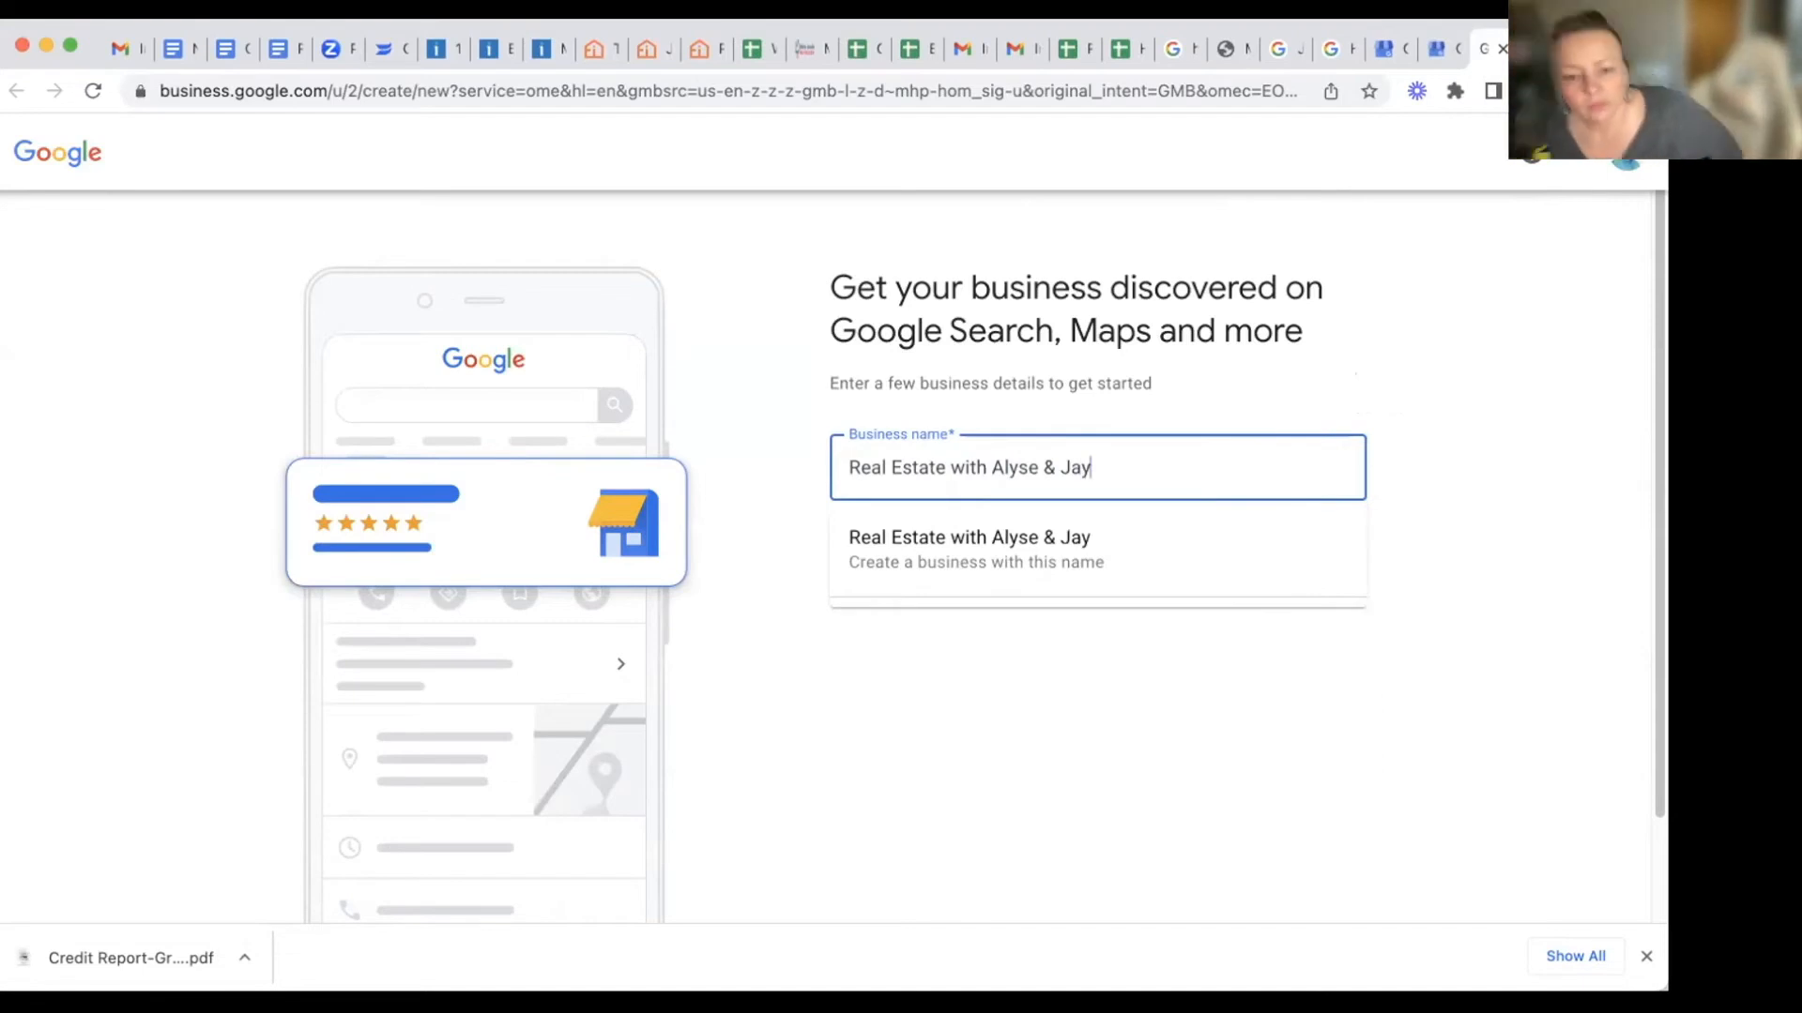
pyautogui.click(1125, 526)
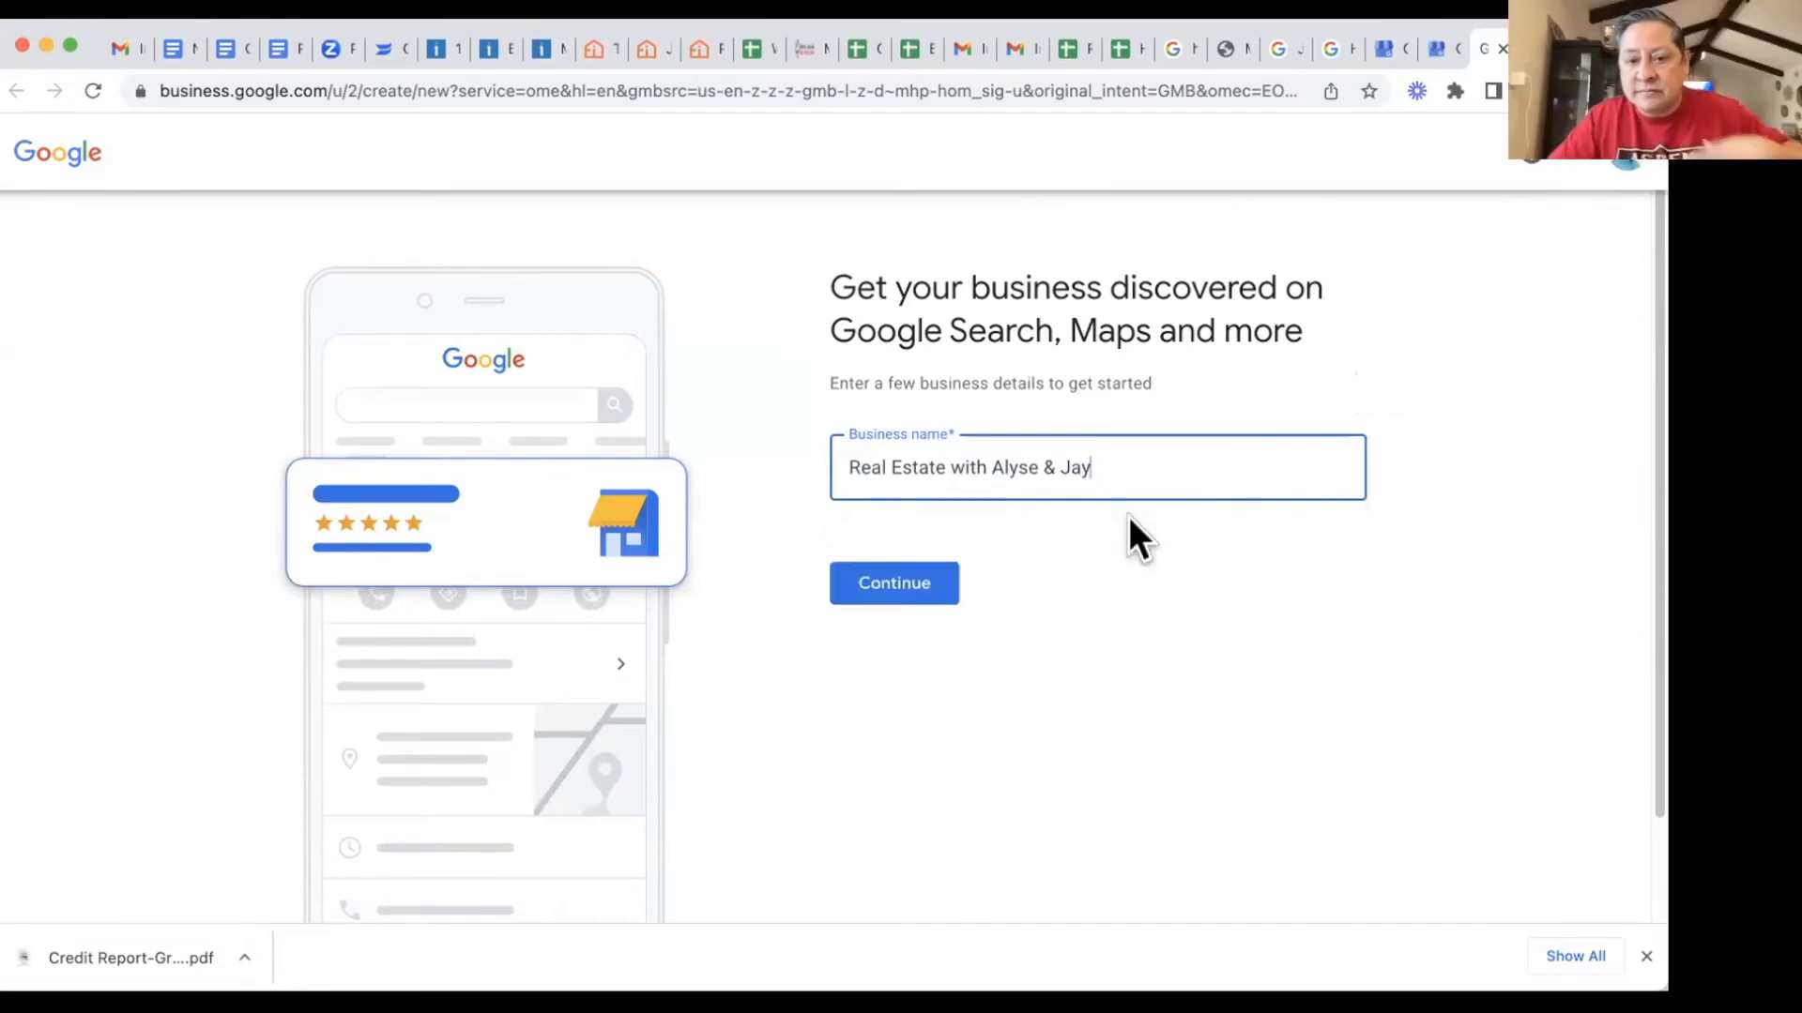
pyautogui.click(884, 574)
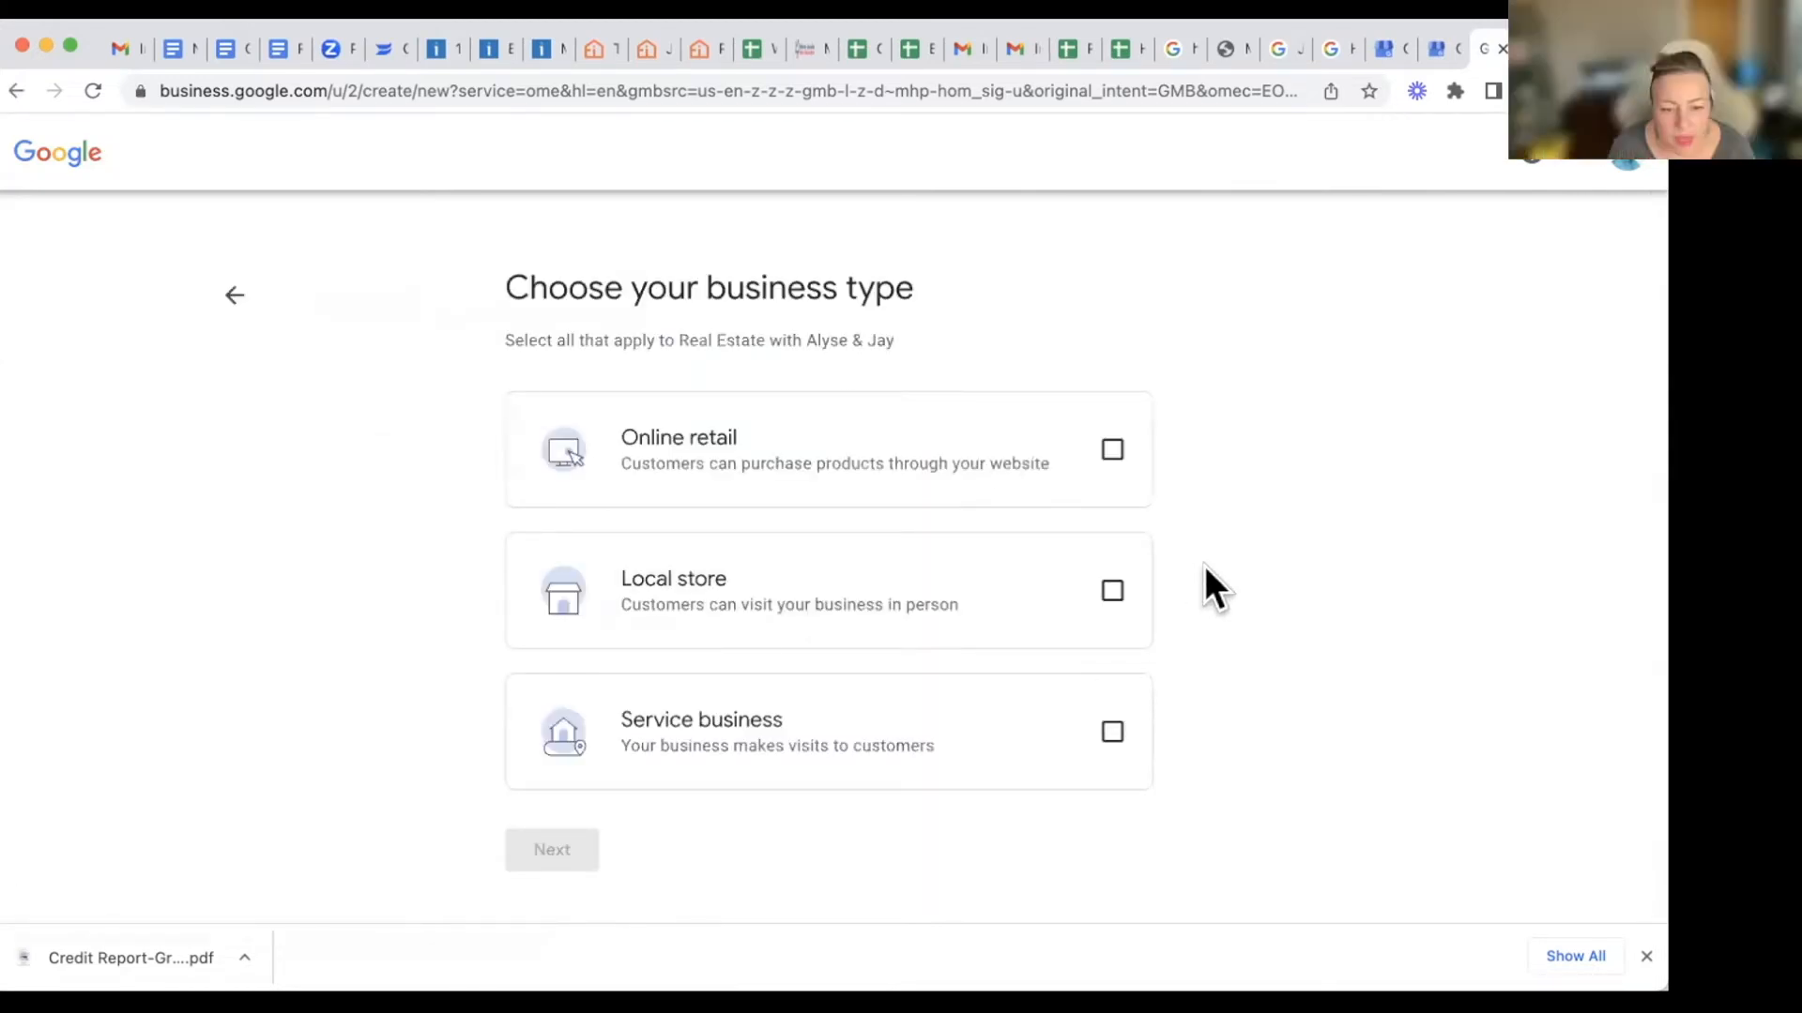
pyautogui.click(1110, 730)
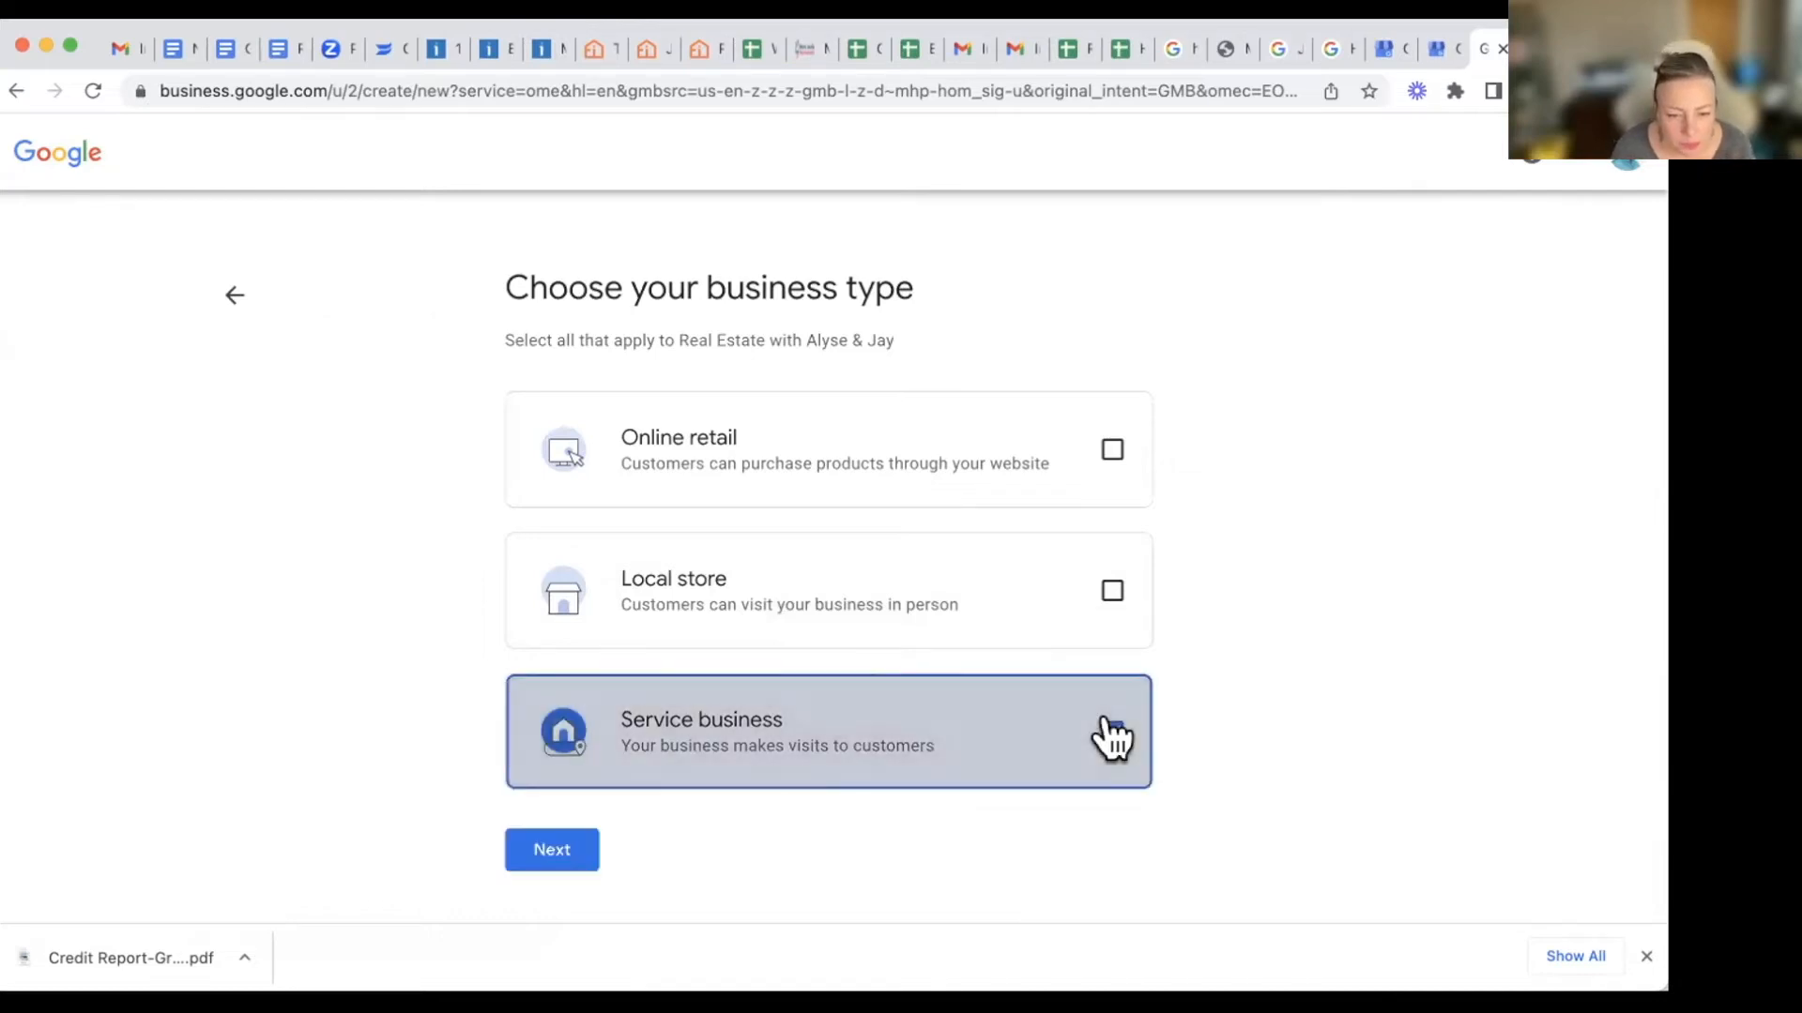
pyautogui.click(533, 845)
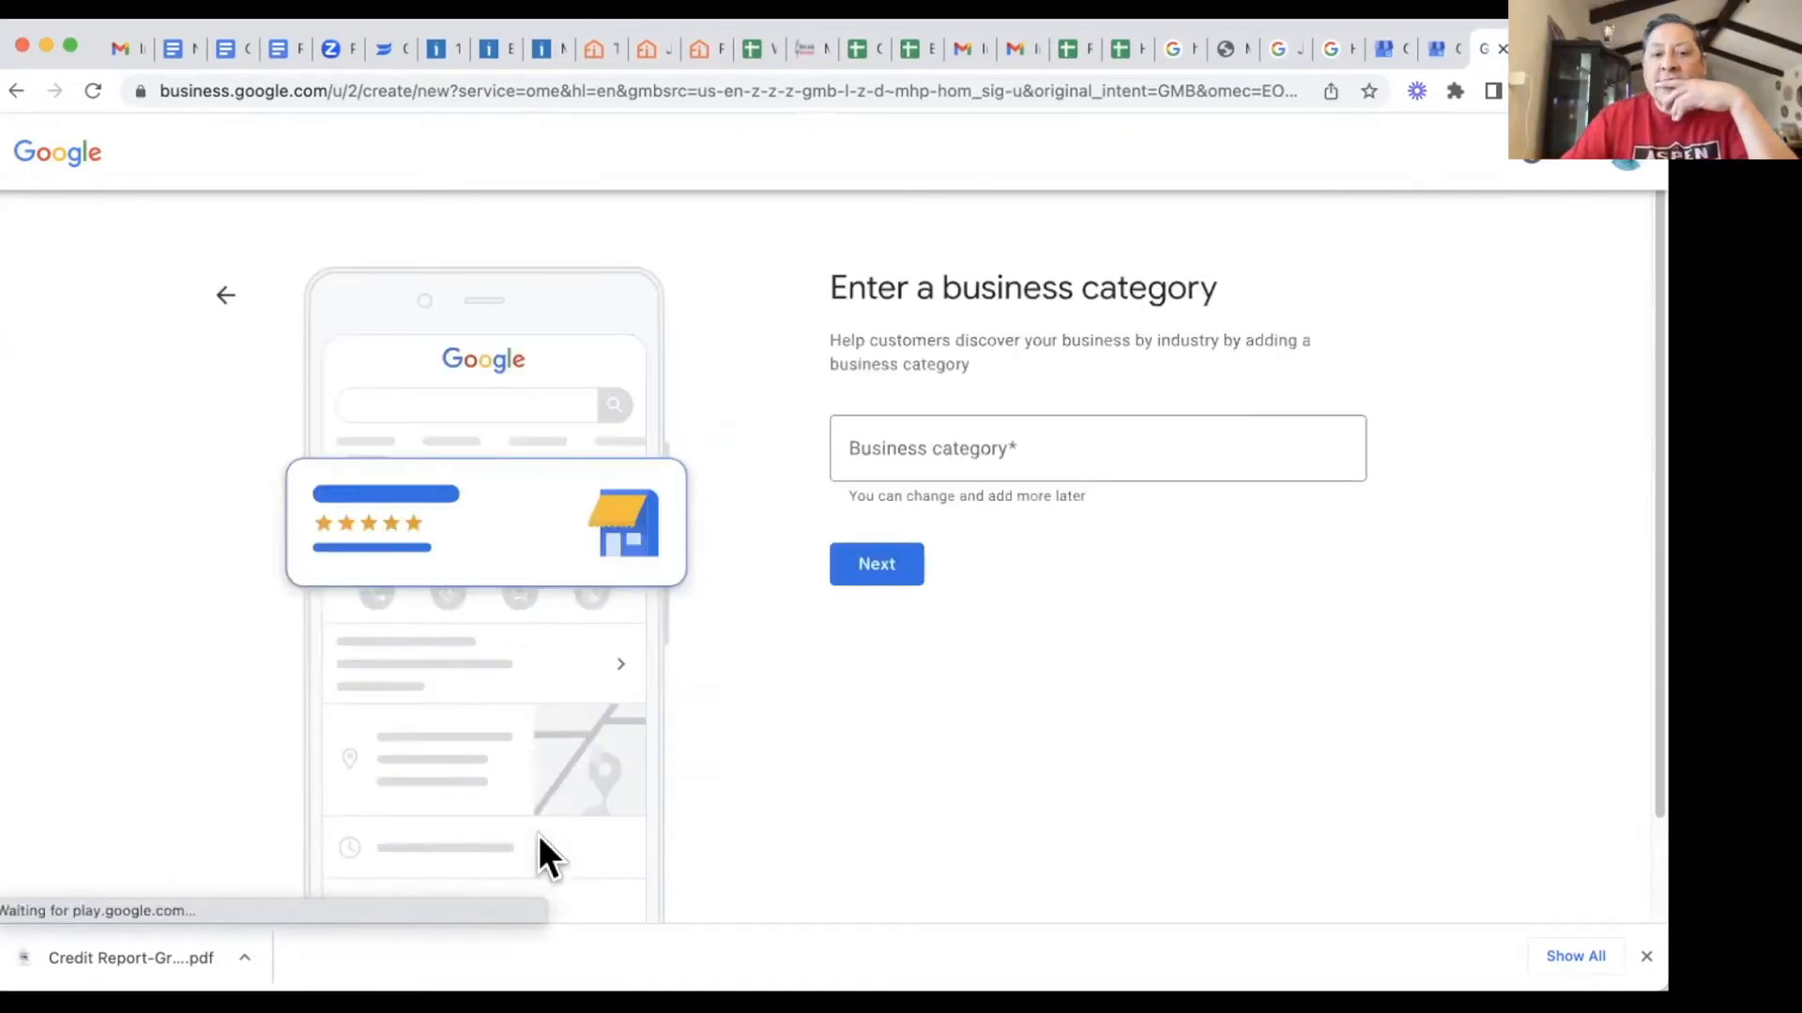
# - Search 'Real' and set the business category to Real estate agent
pyautogui.click(1048, 438)
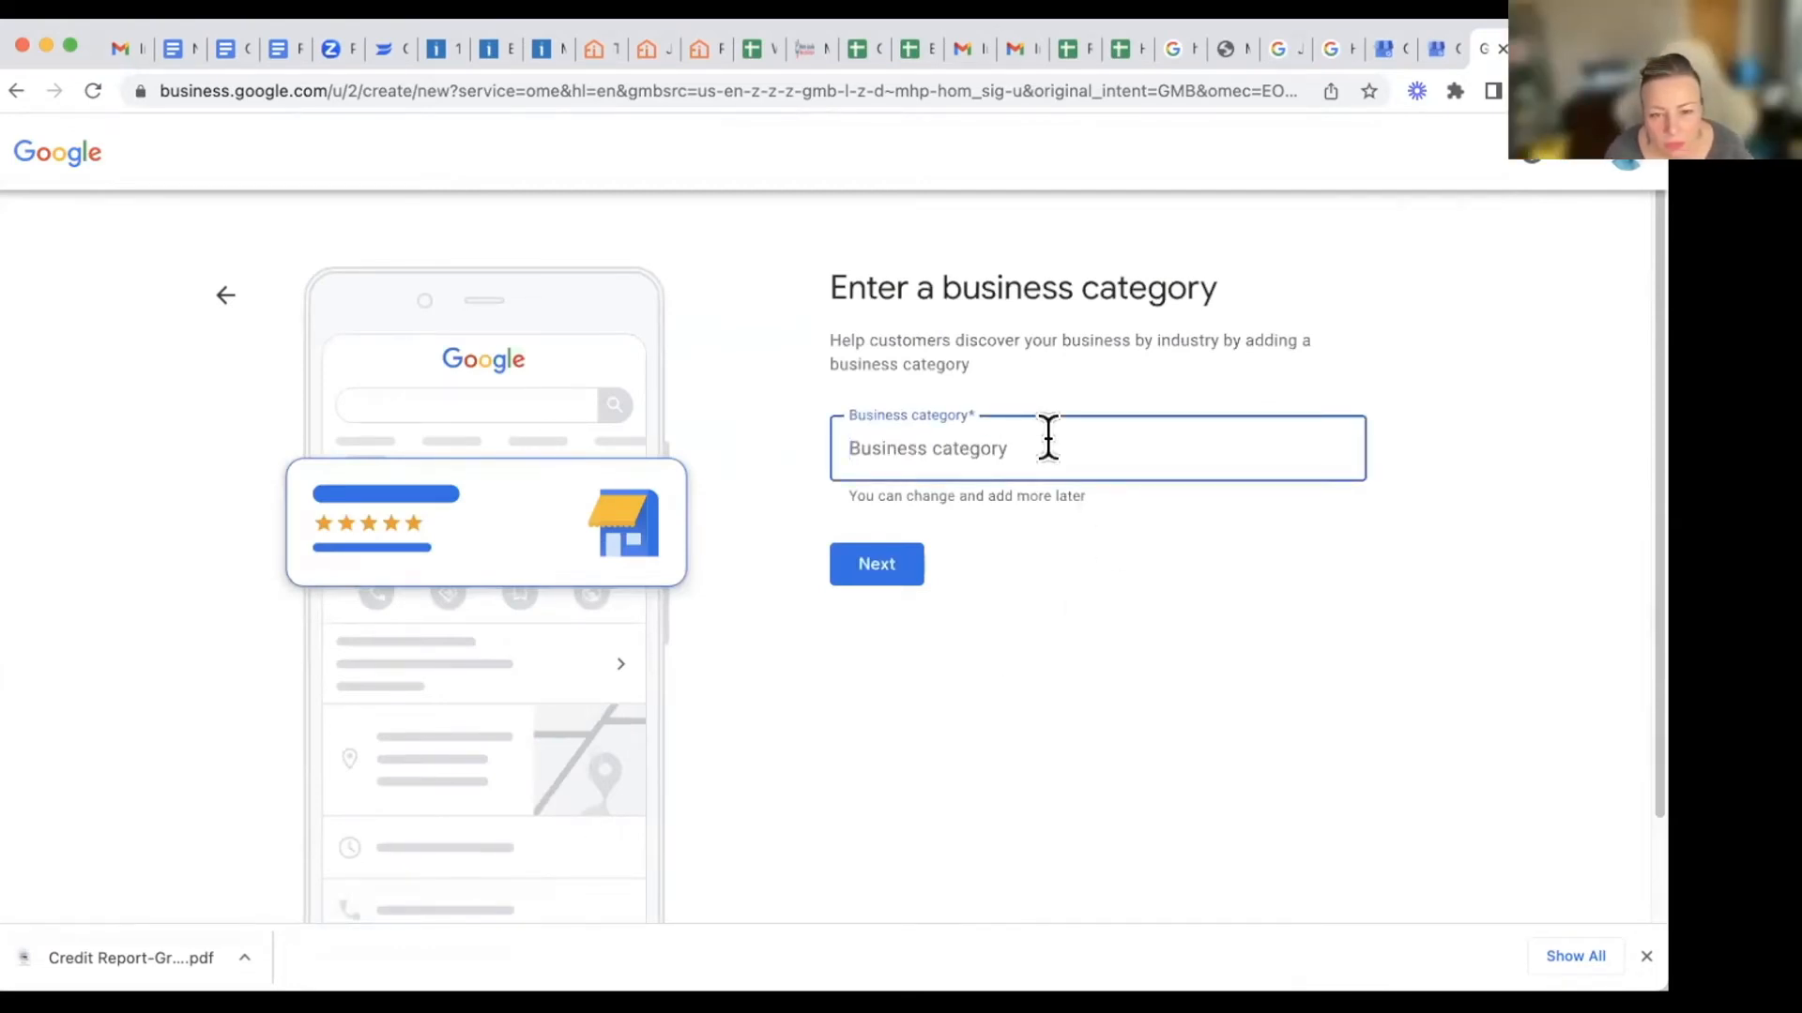
pyautogui.write('Real')
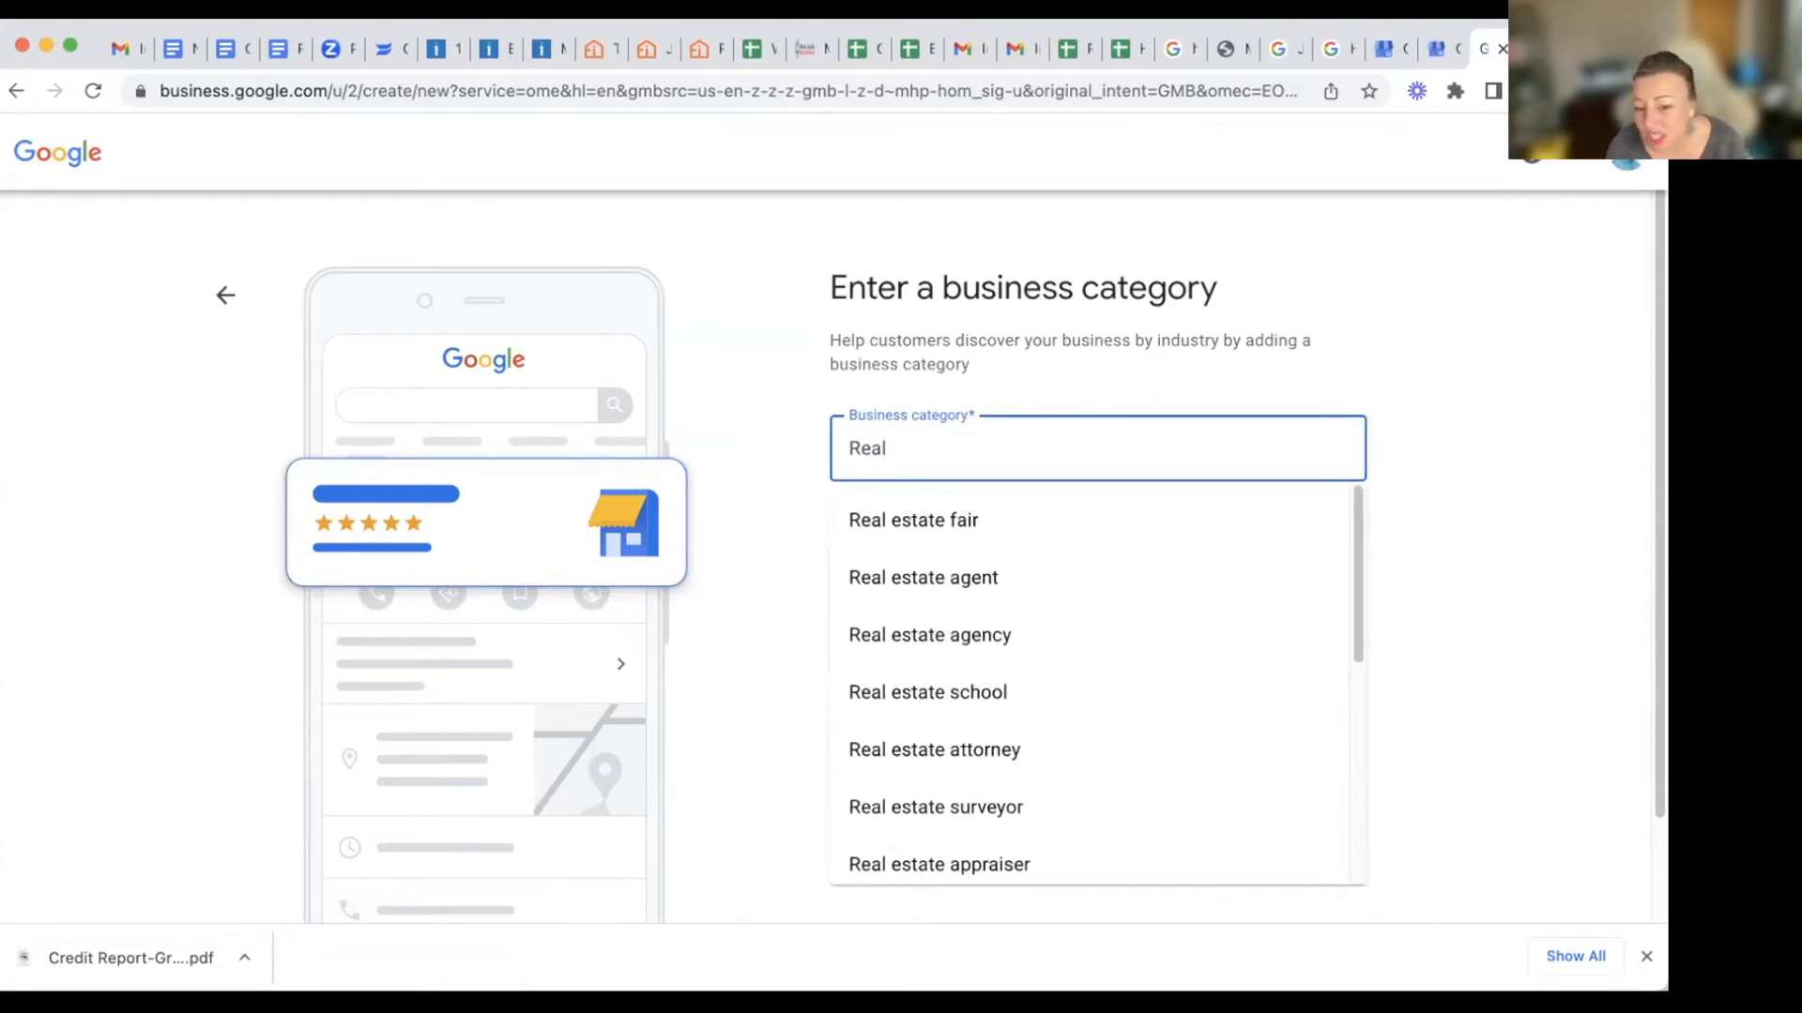
pyautogui.click(990, 577)
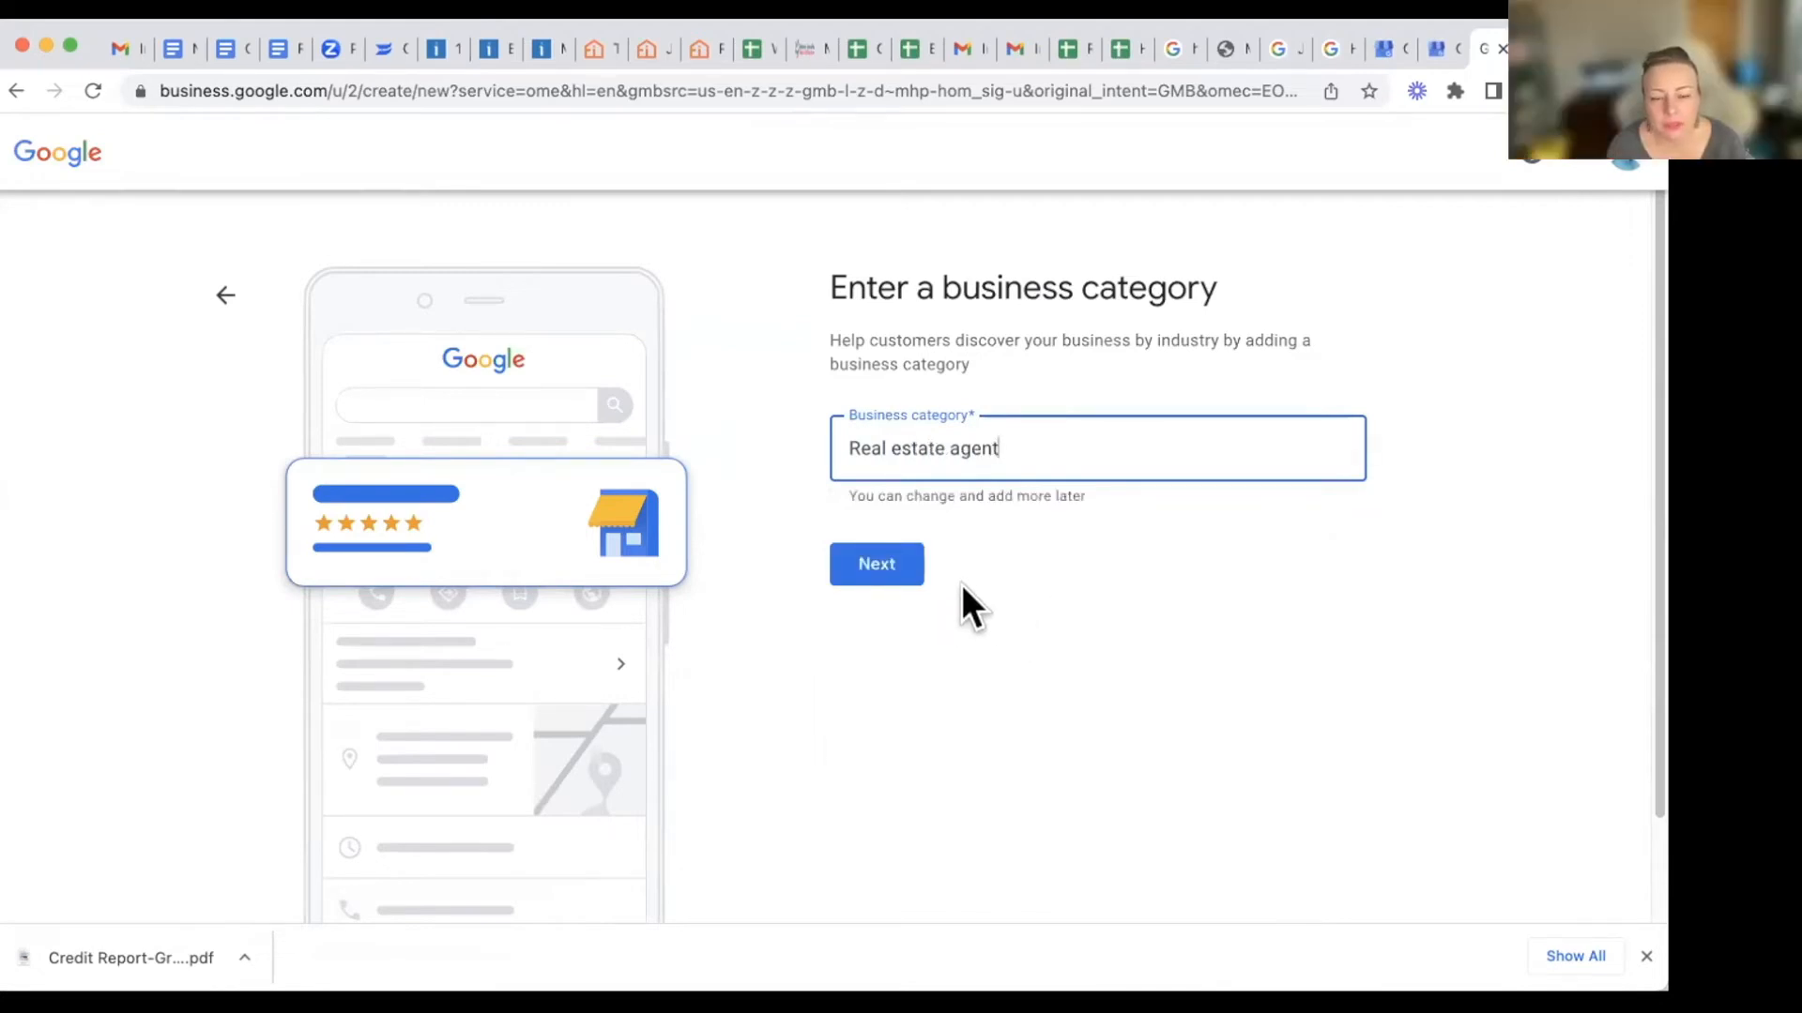
pyautogui.click(880, 565)
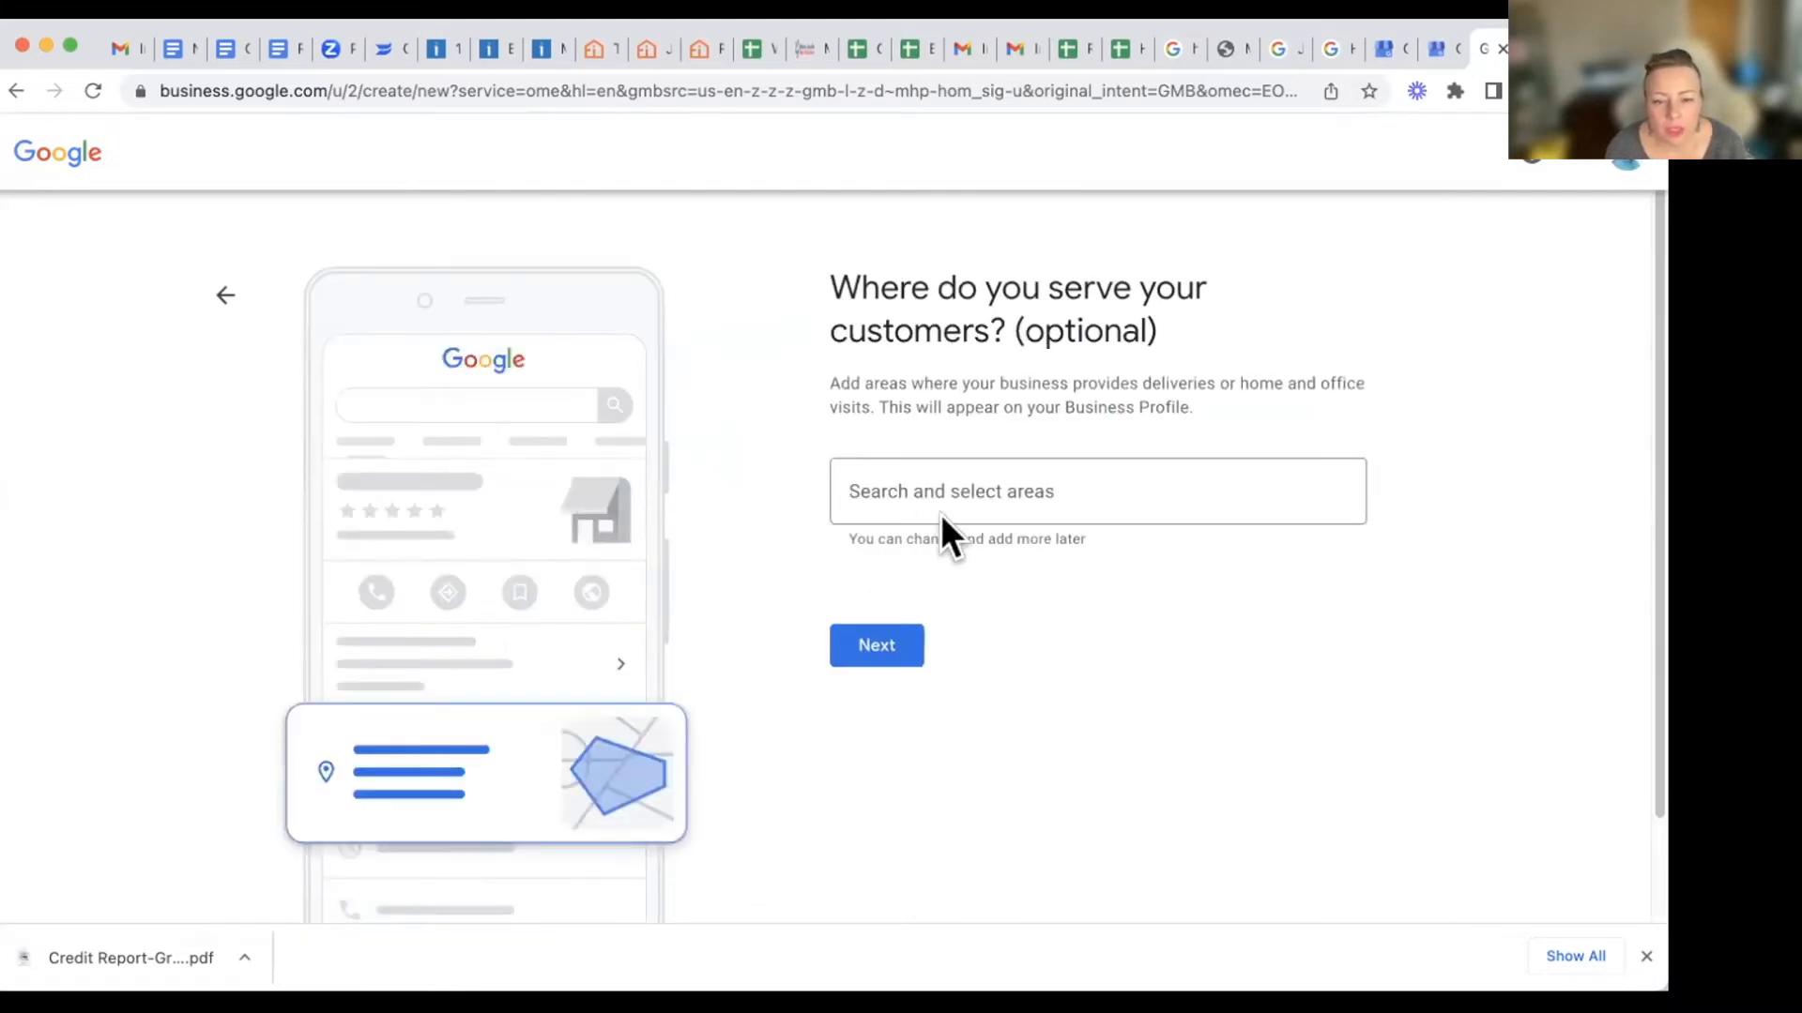
# - Add San Antonio, TX, USA as the service area
pyautogui.click(1000, 488)
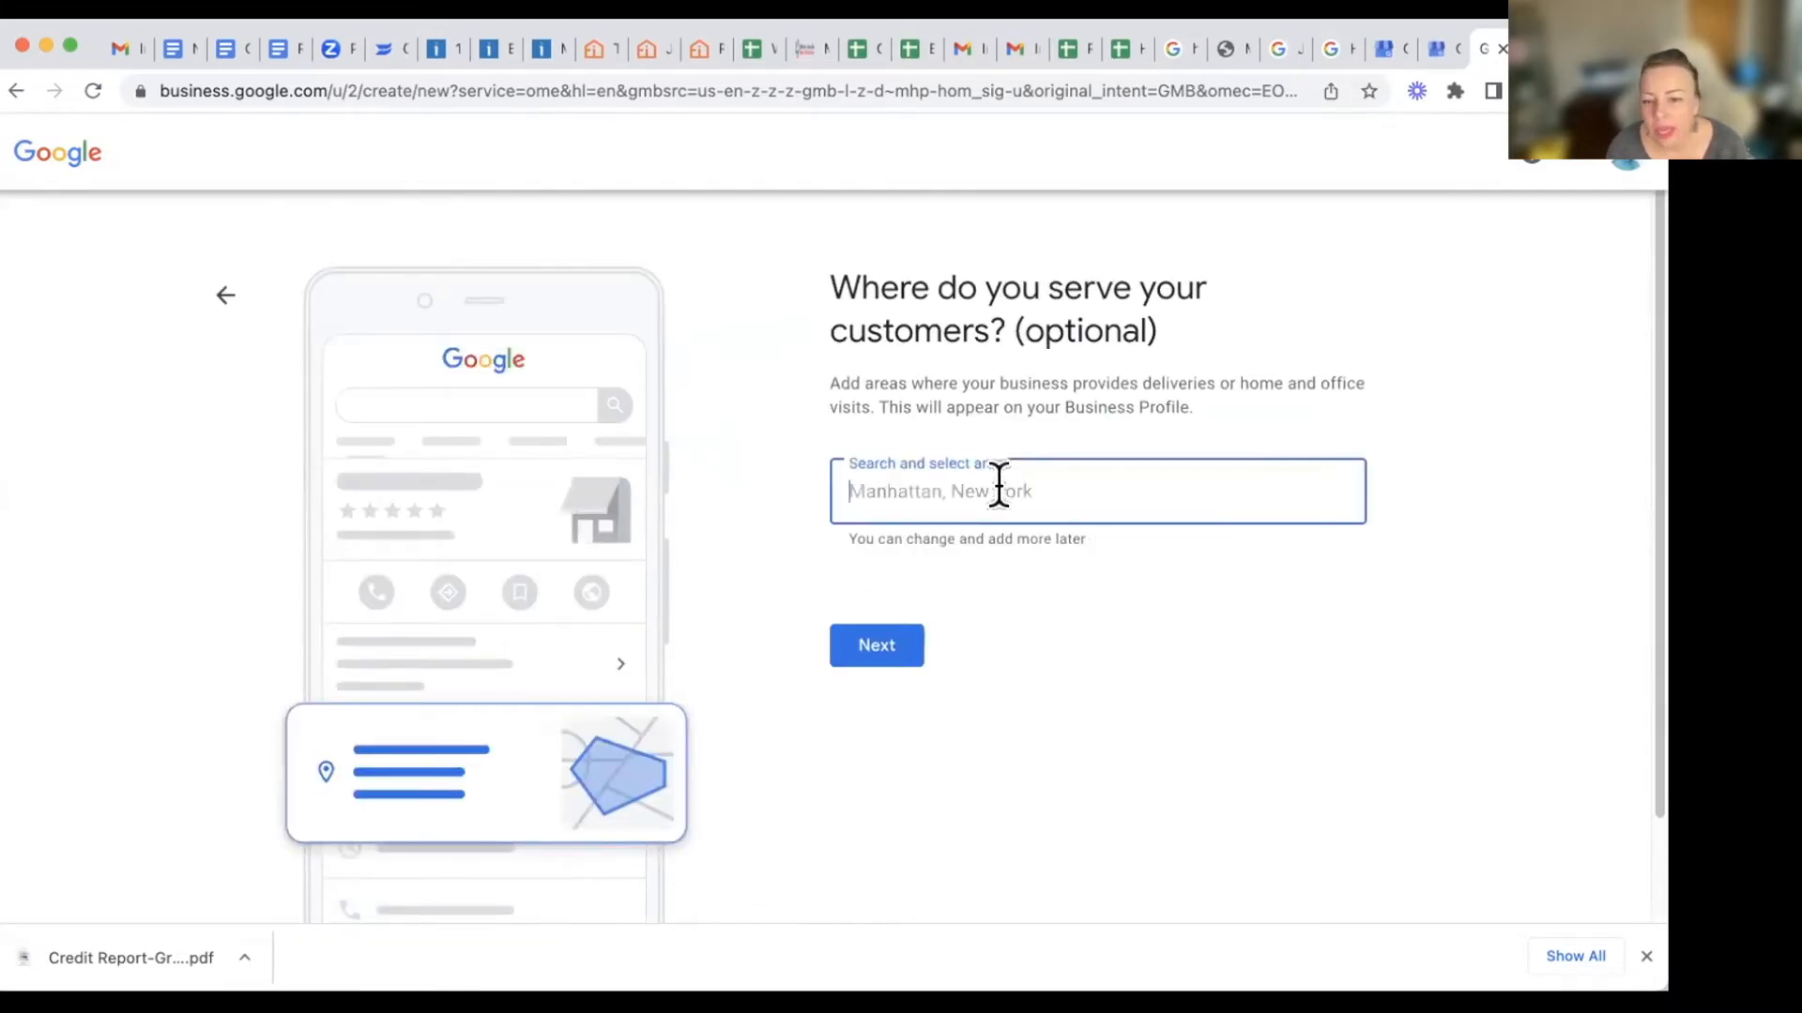
pyautogui.write('San A')
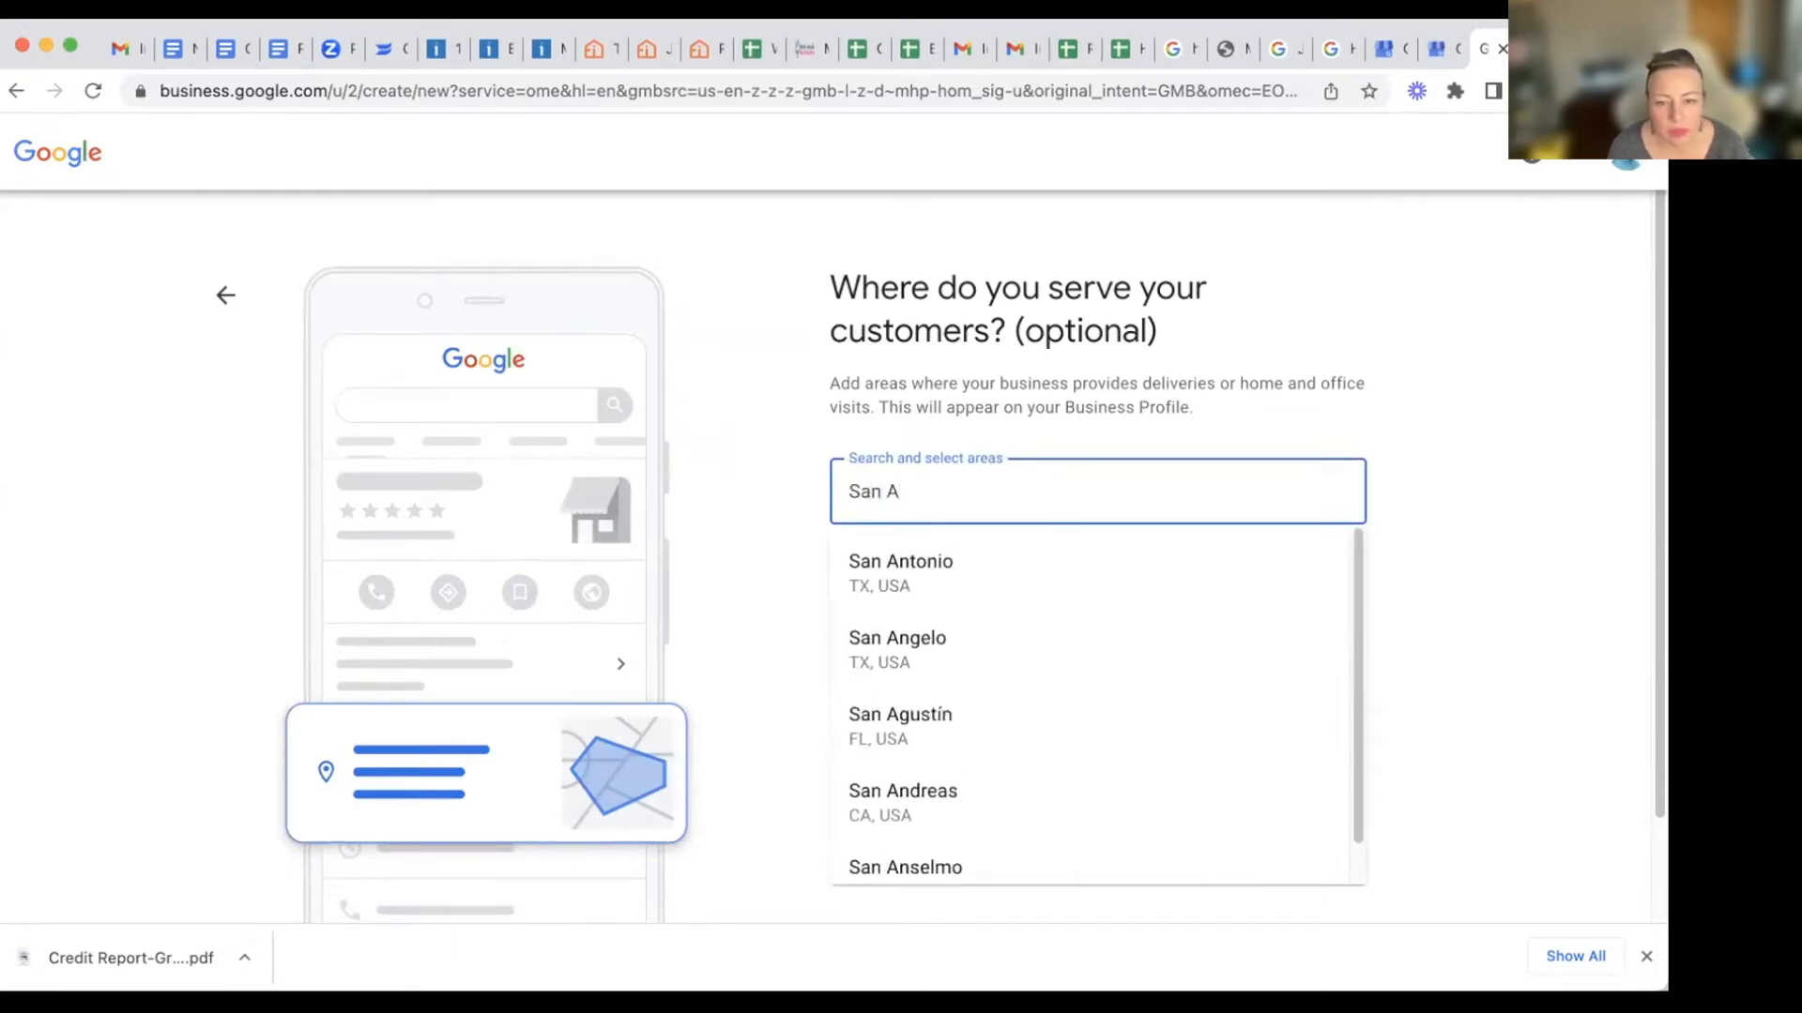
pyautogui.click(959, 575)
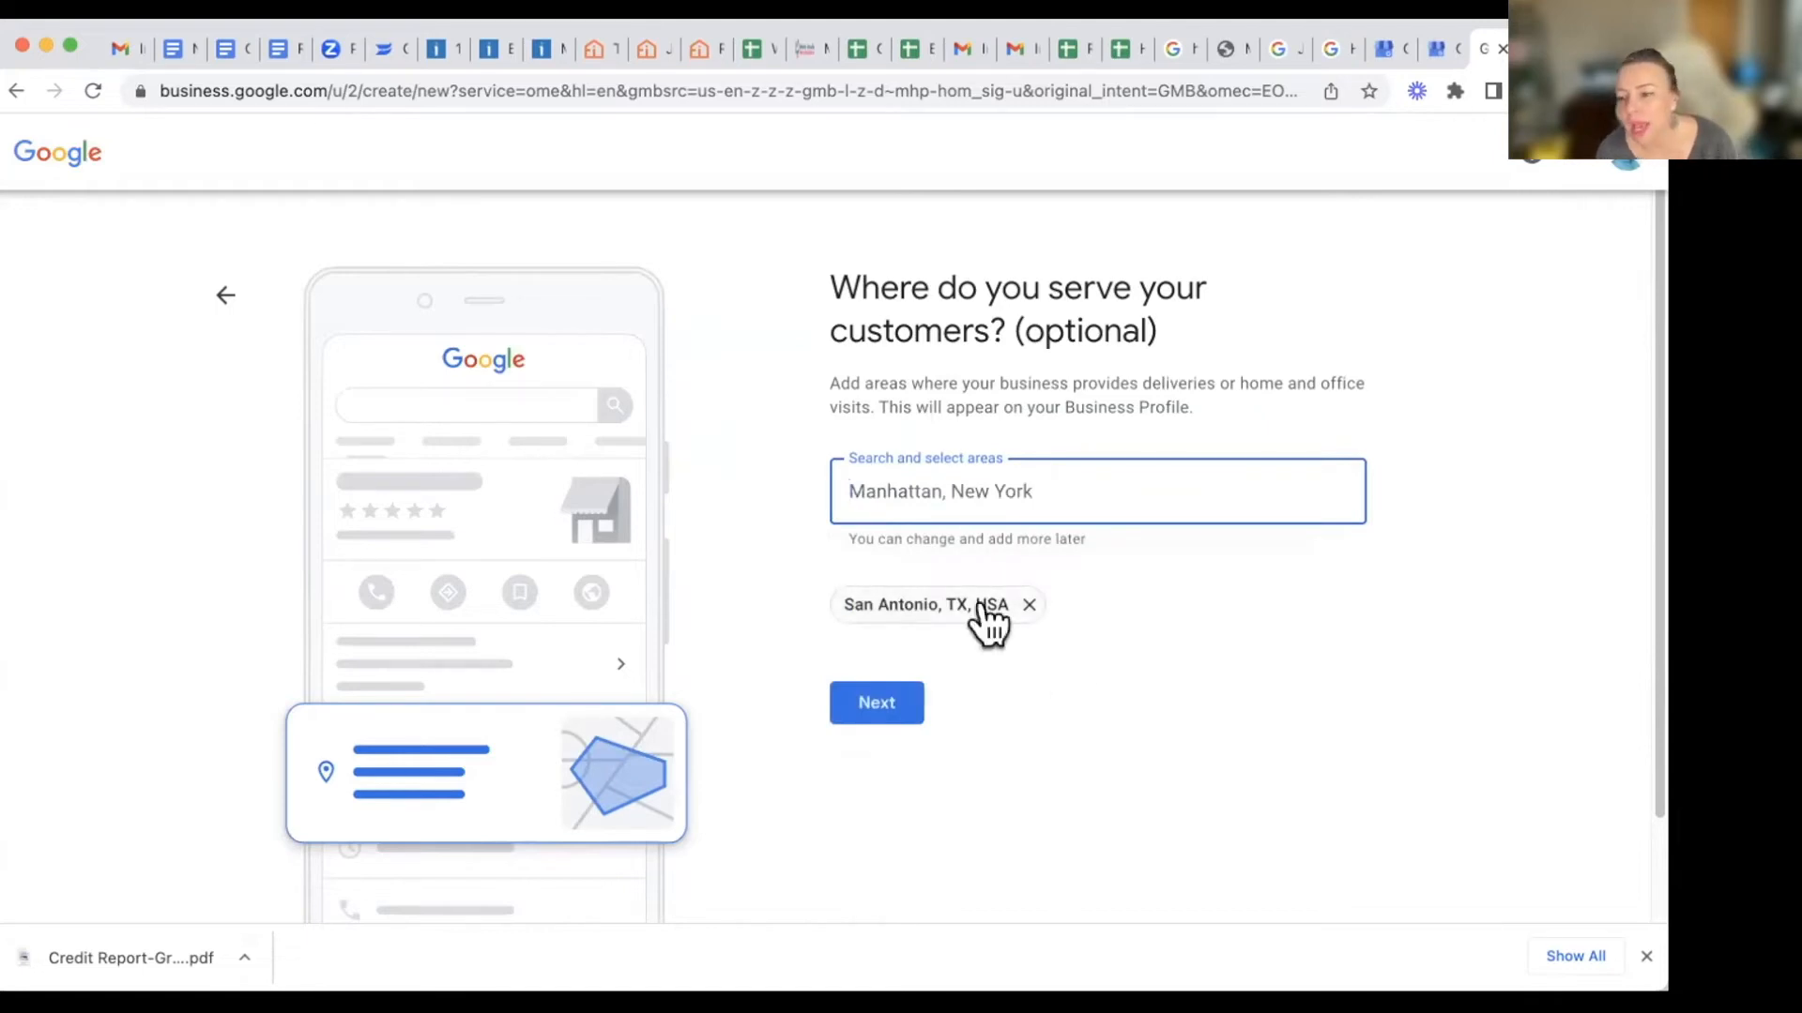
pyautogui.click(864, 699)
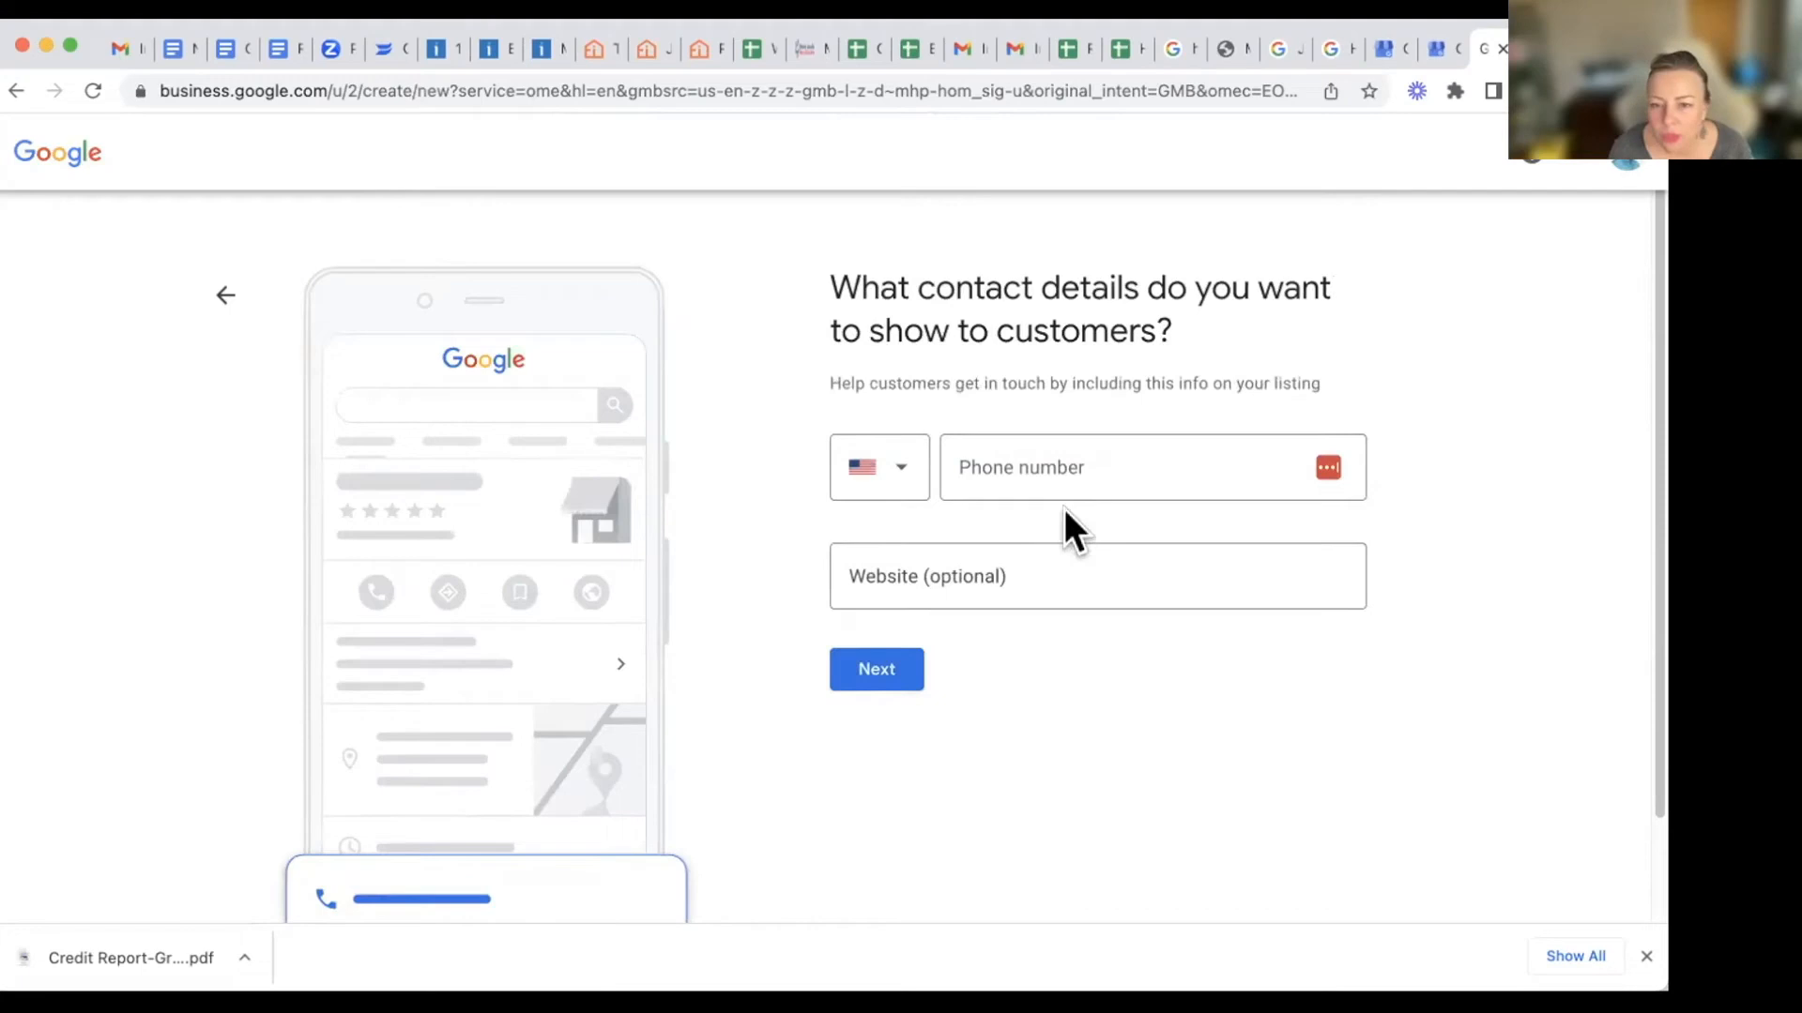
# - Enter the business phone number and website address in the contact details
pyautogui.click(1029, 457)
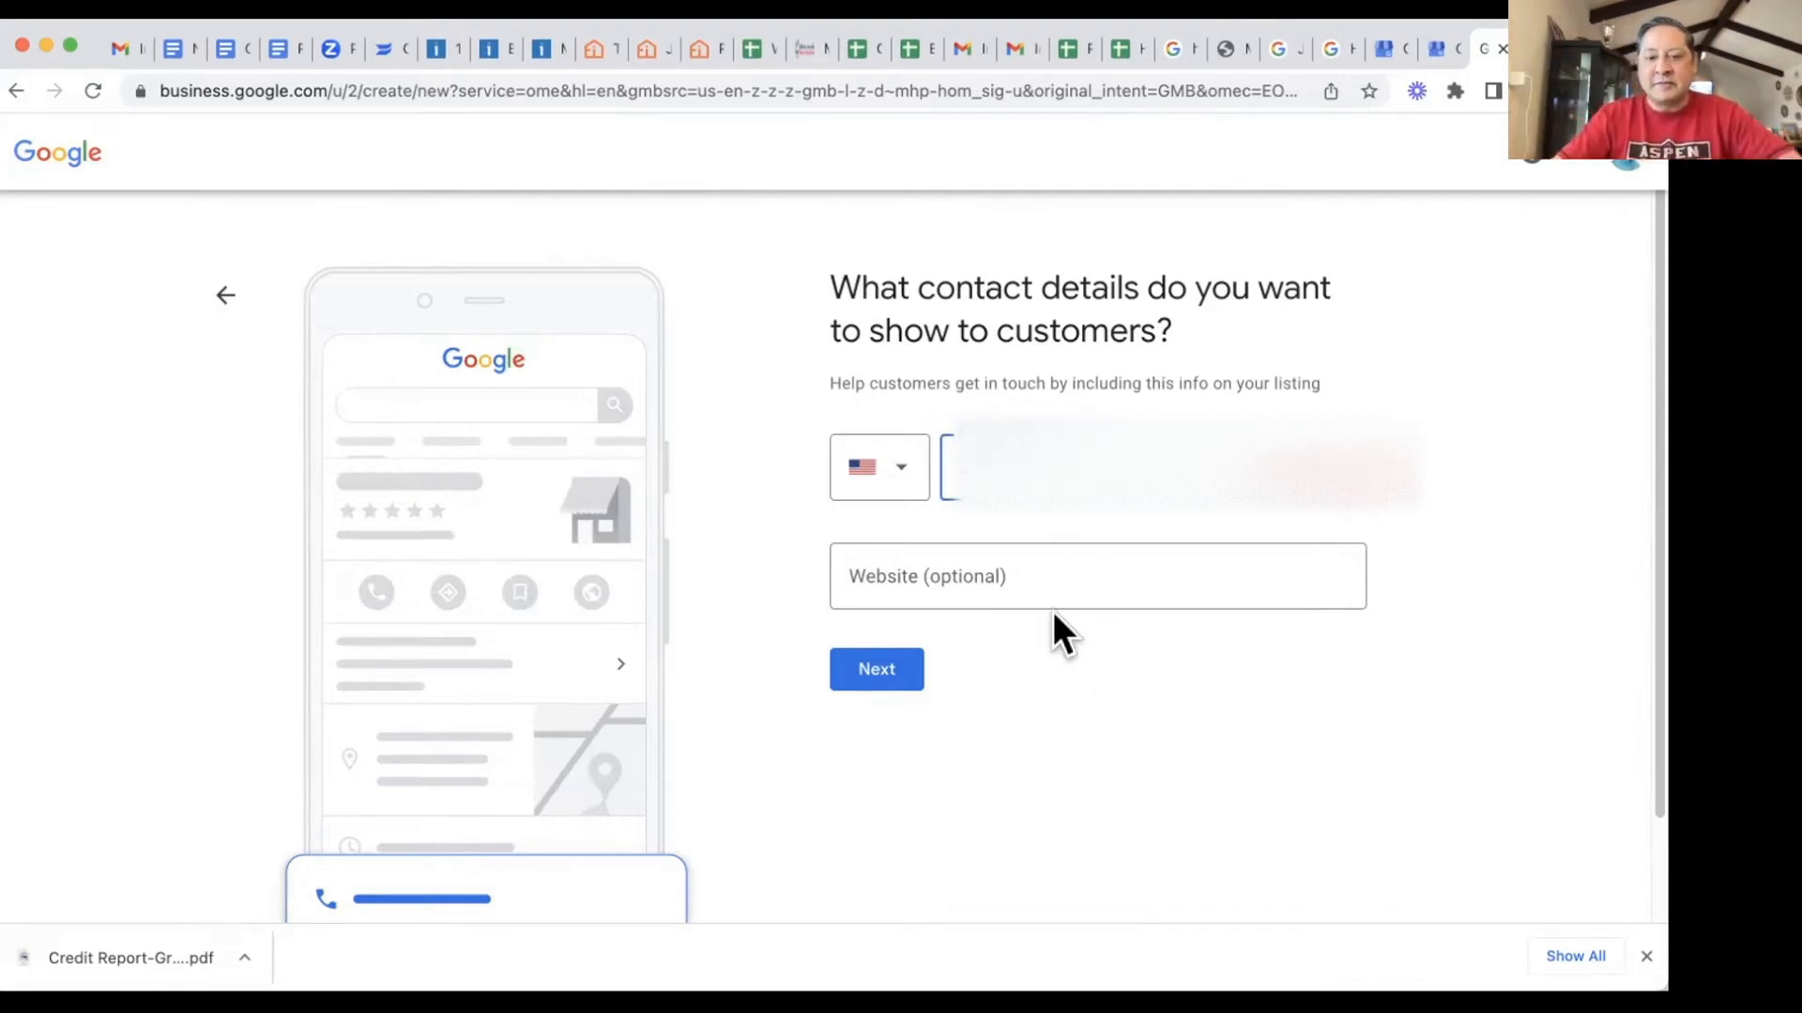
pyautogui.click(1040, 571)
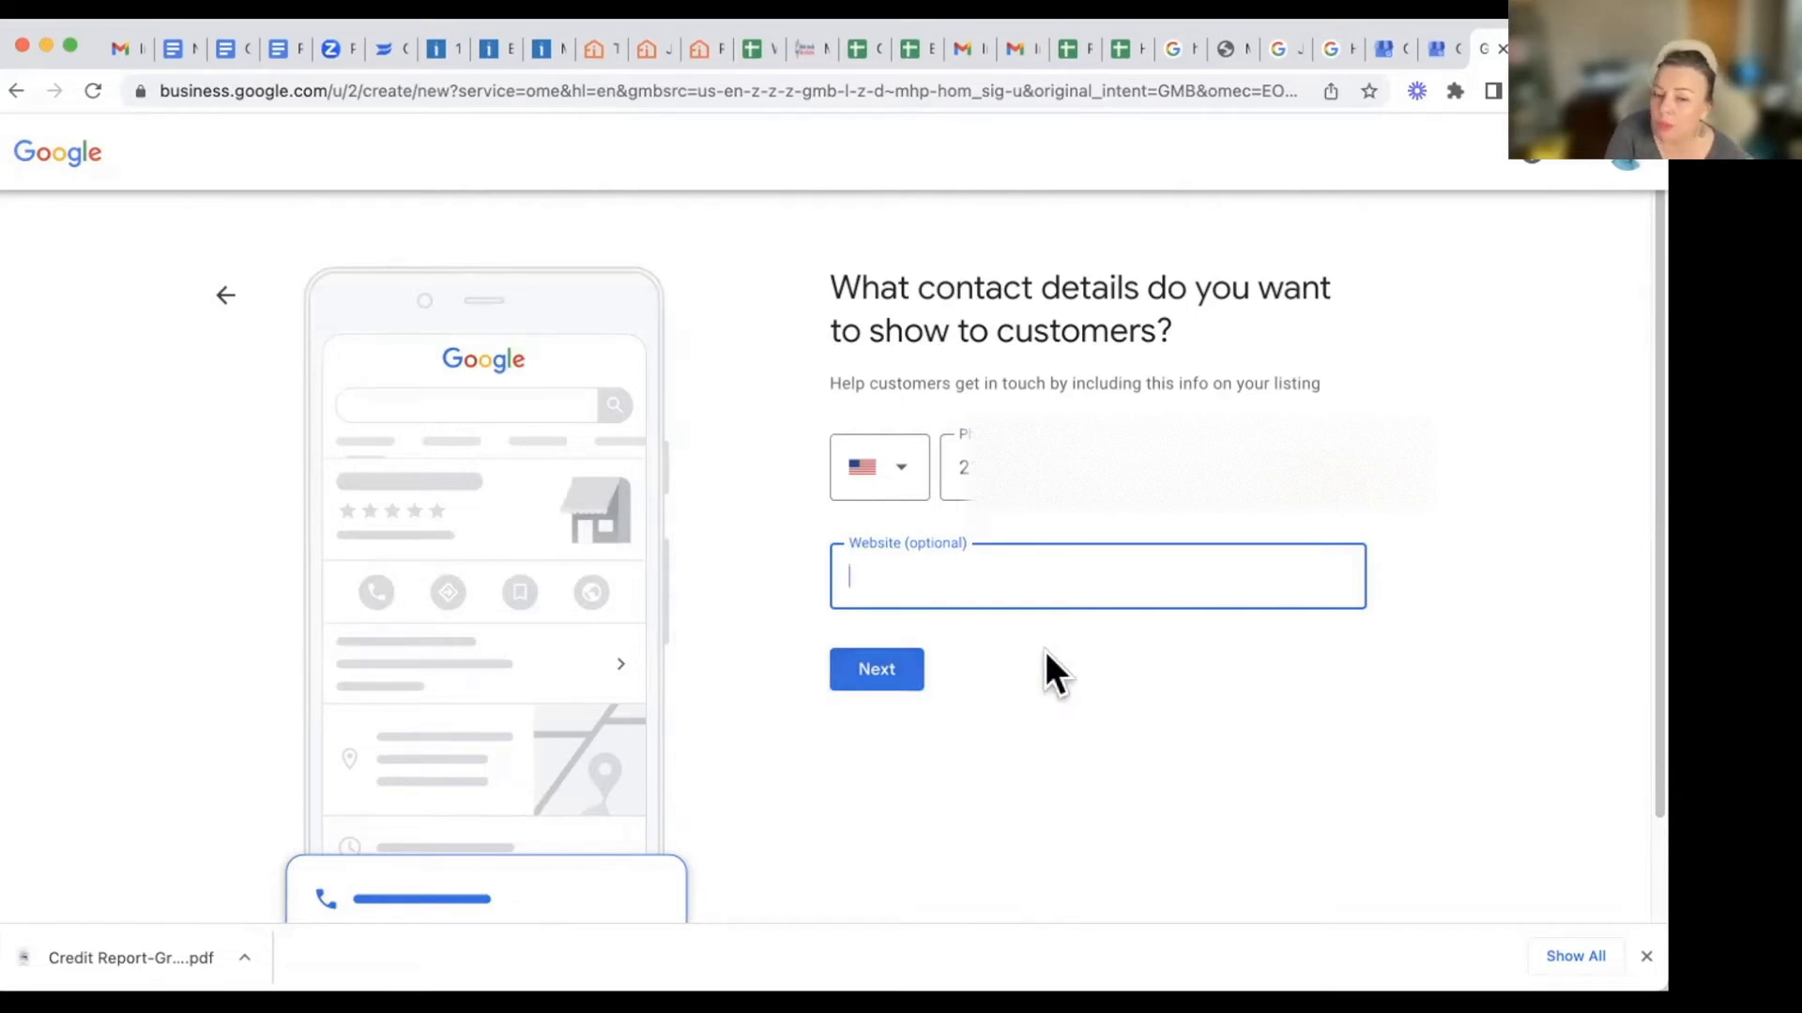
pyautogui.write('JayArbizu.com')
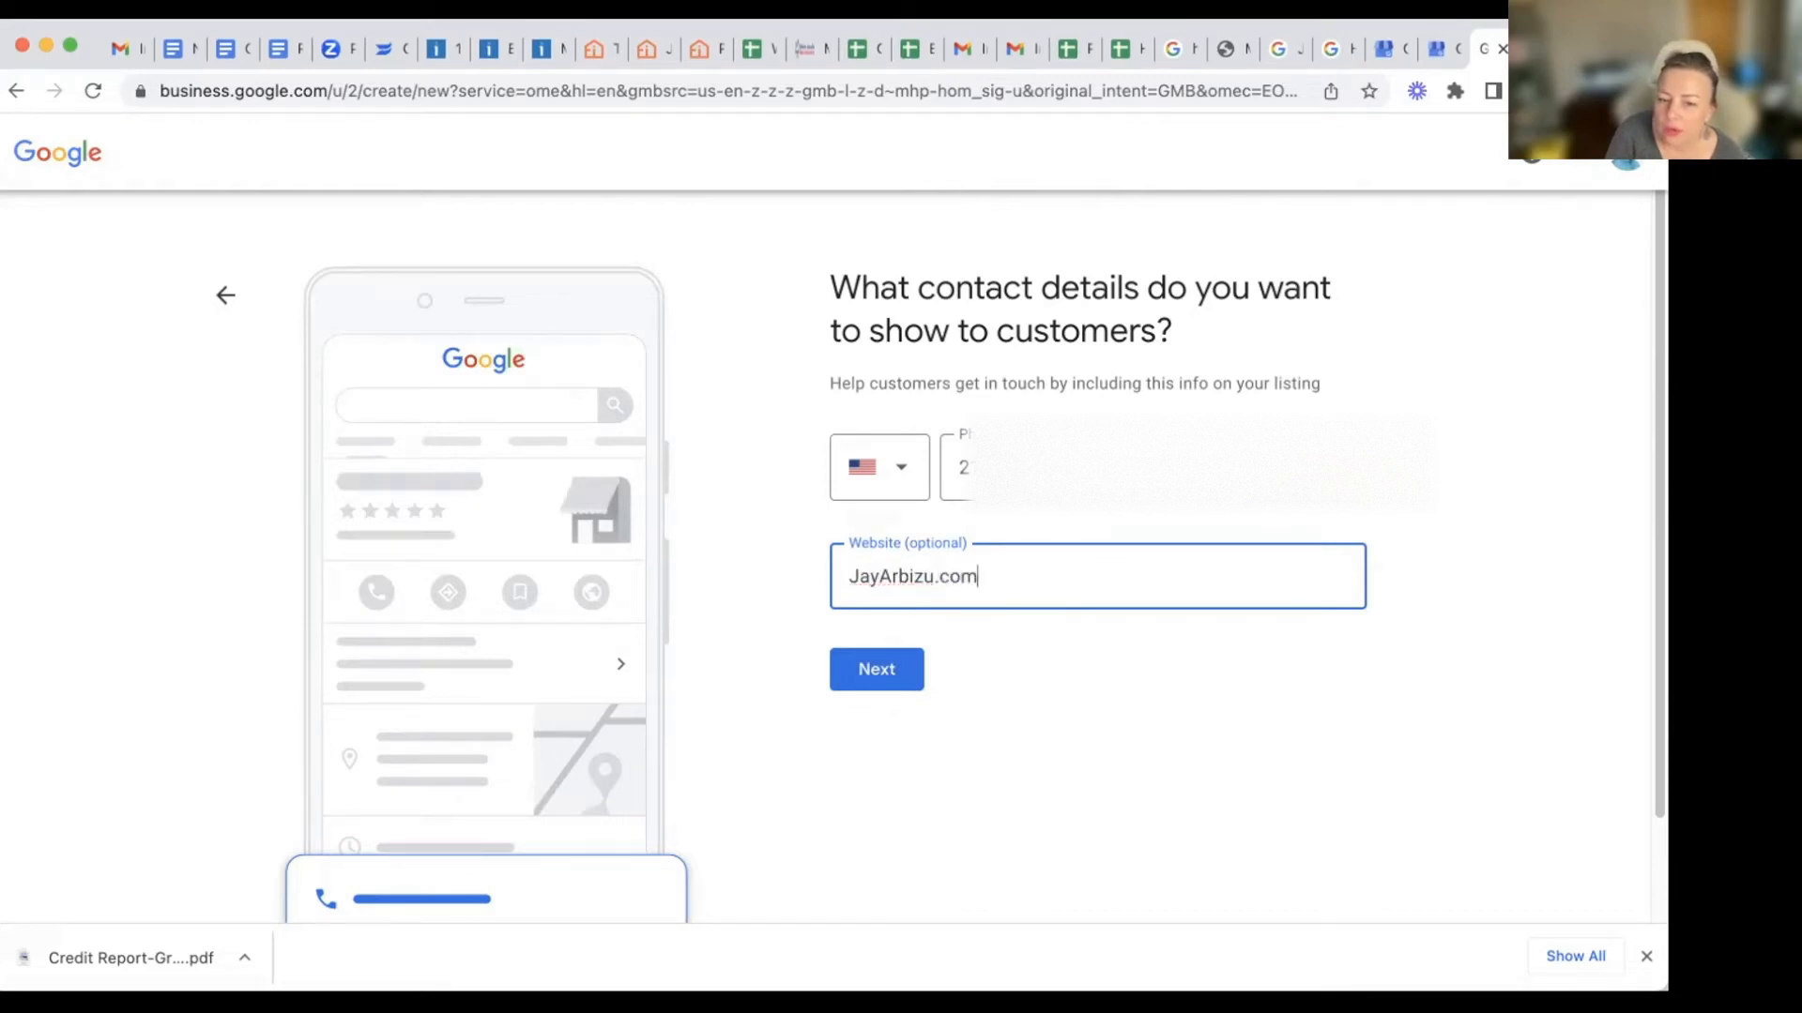
pyautogui.click(873, 669)
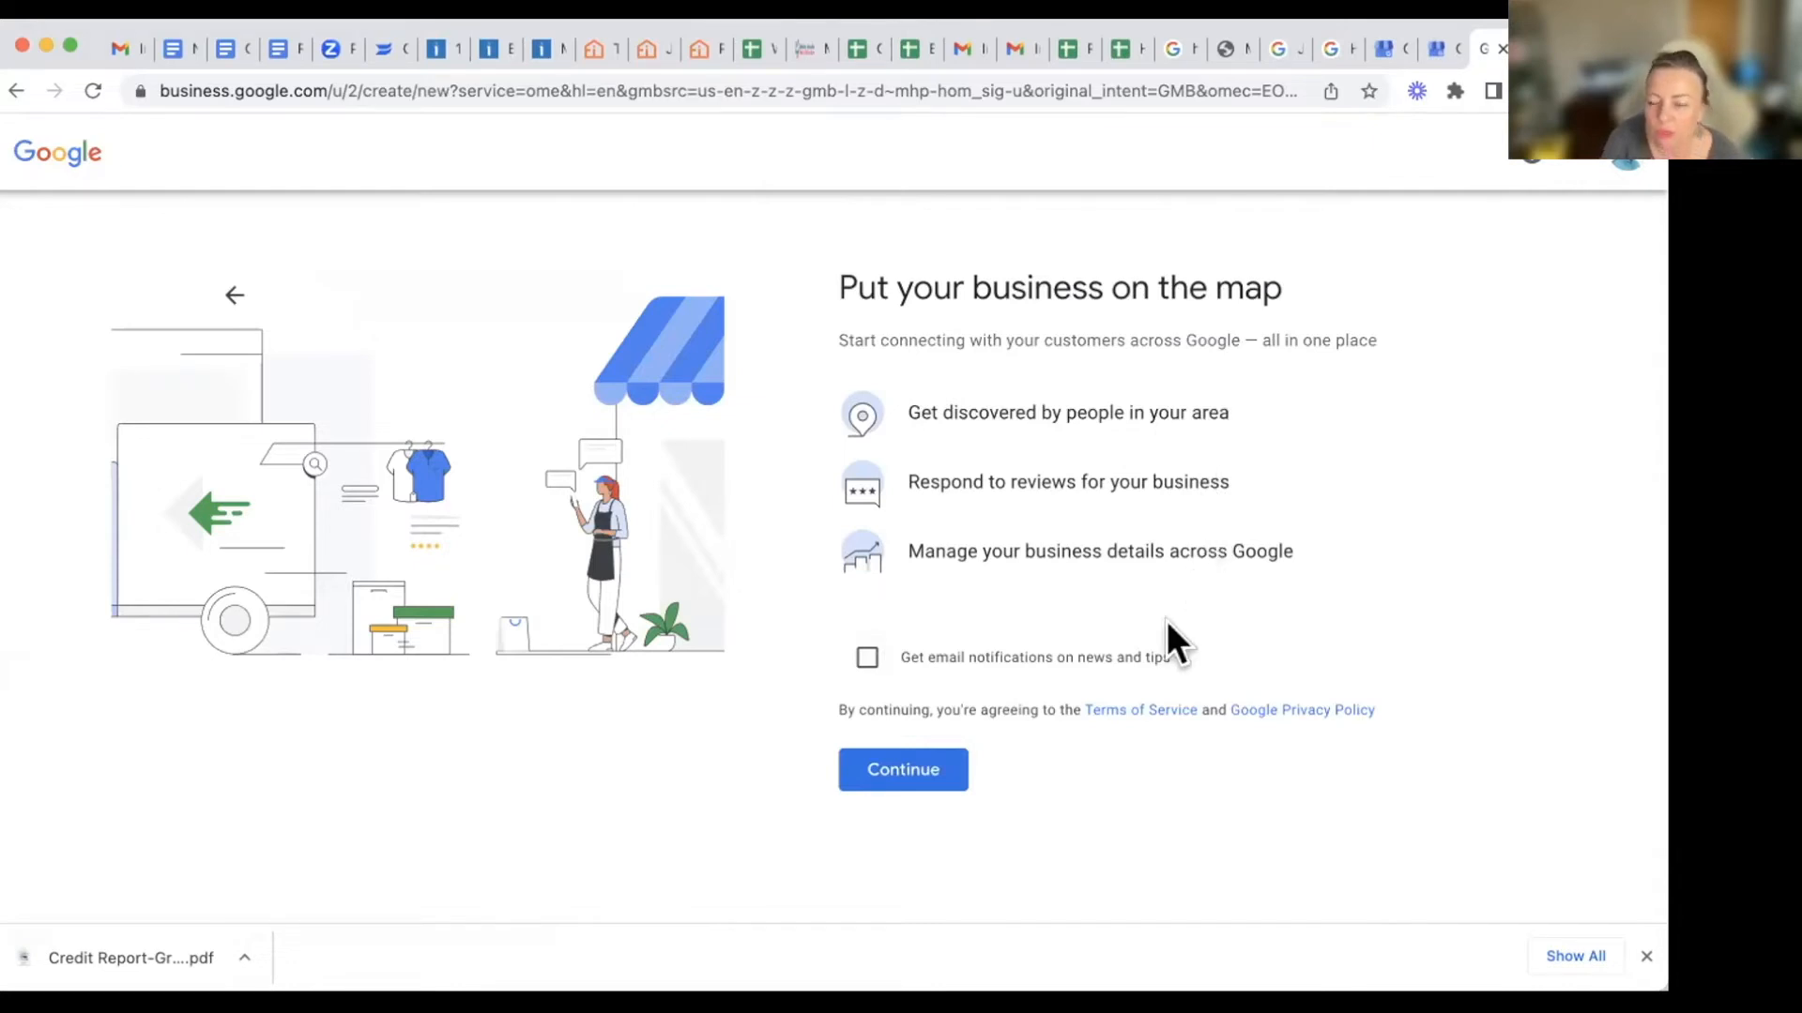
# - Opt in to email news and tips, then finish creating the profile
pyautogui.click(866, 658)
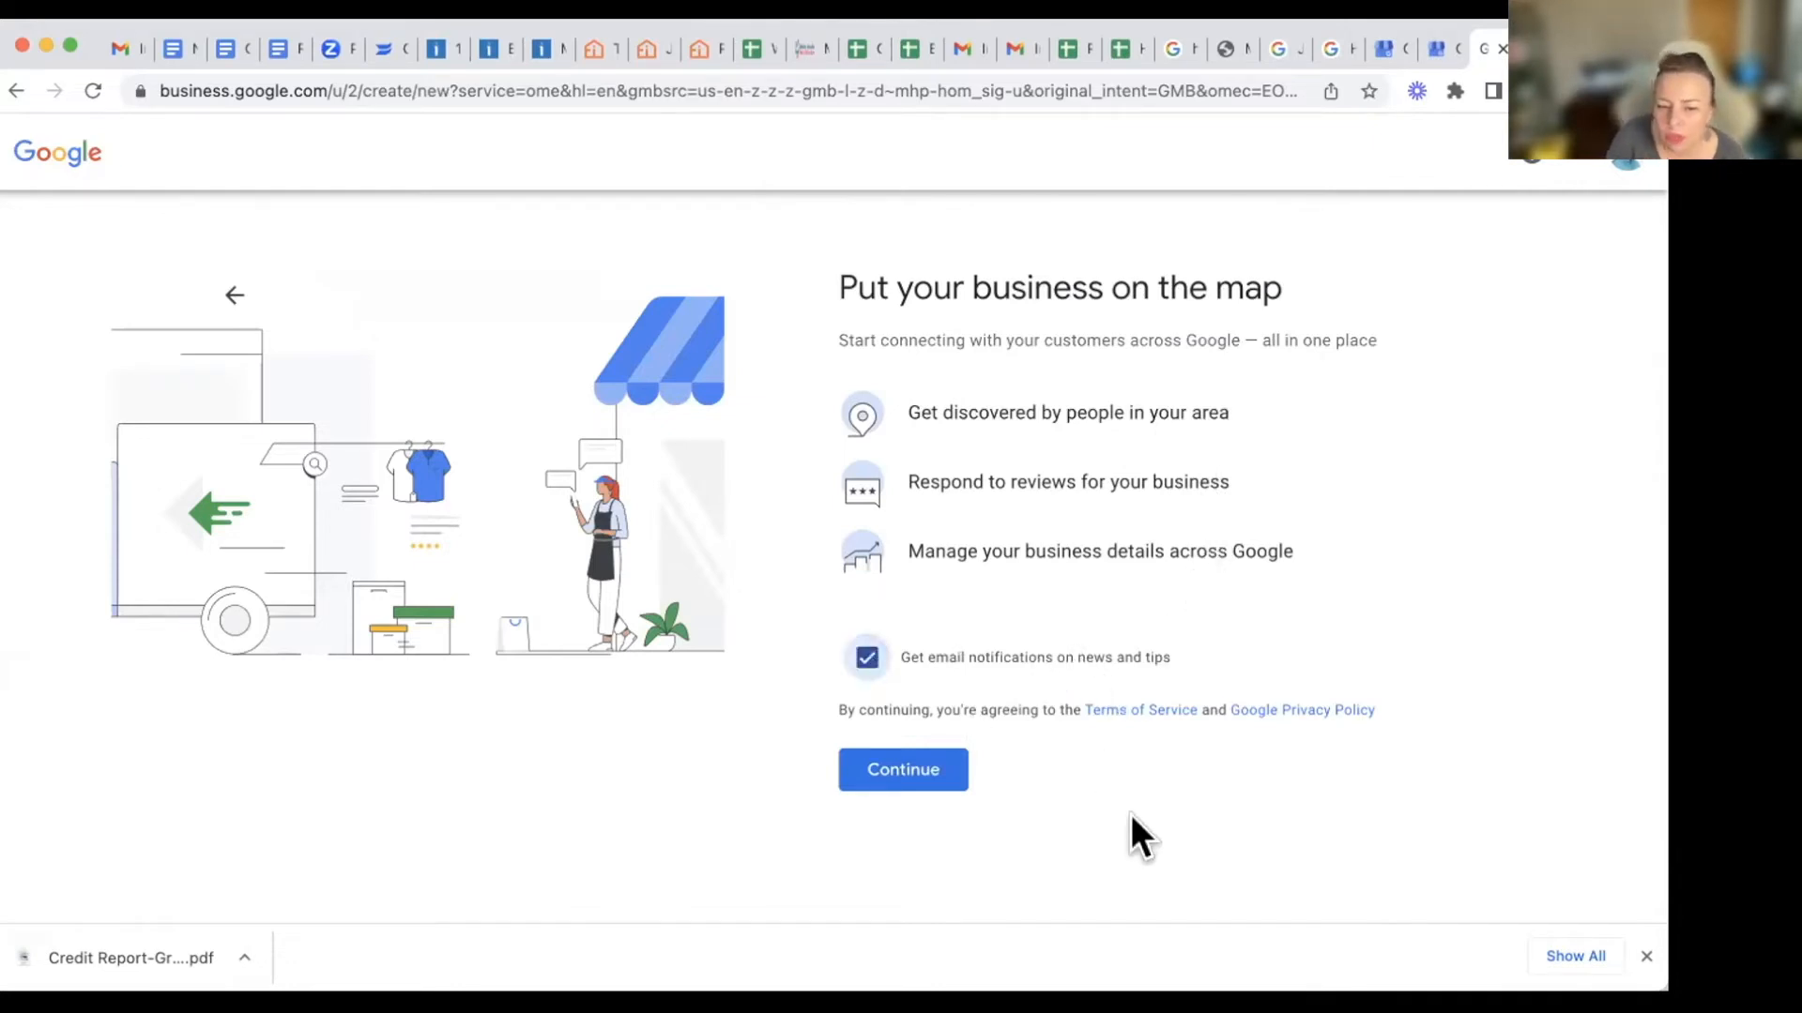
pyautogui.click(893, 767)
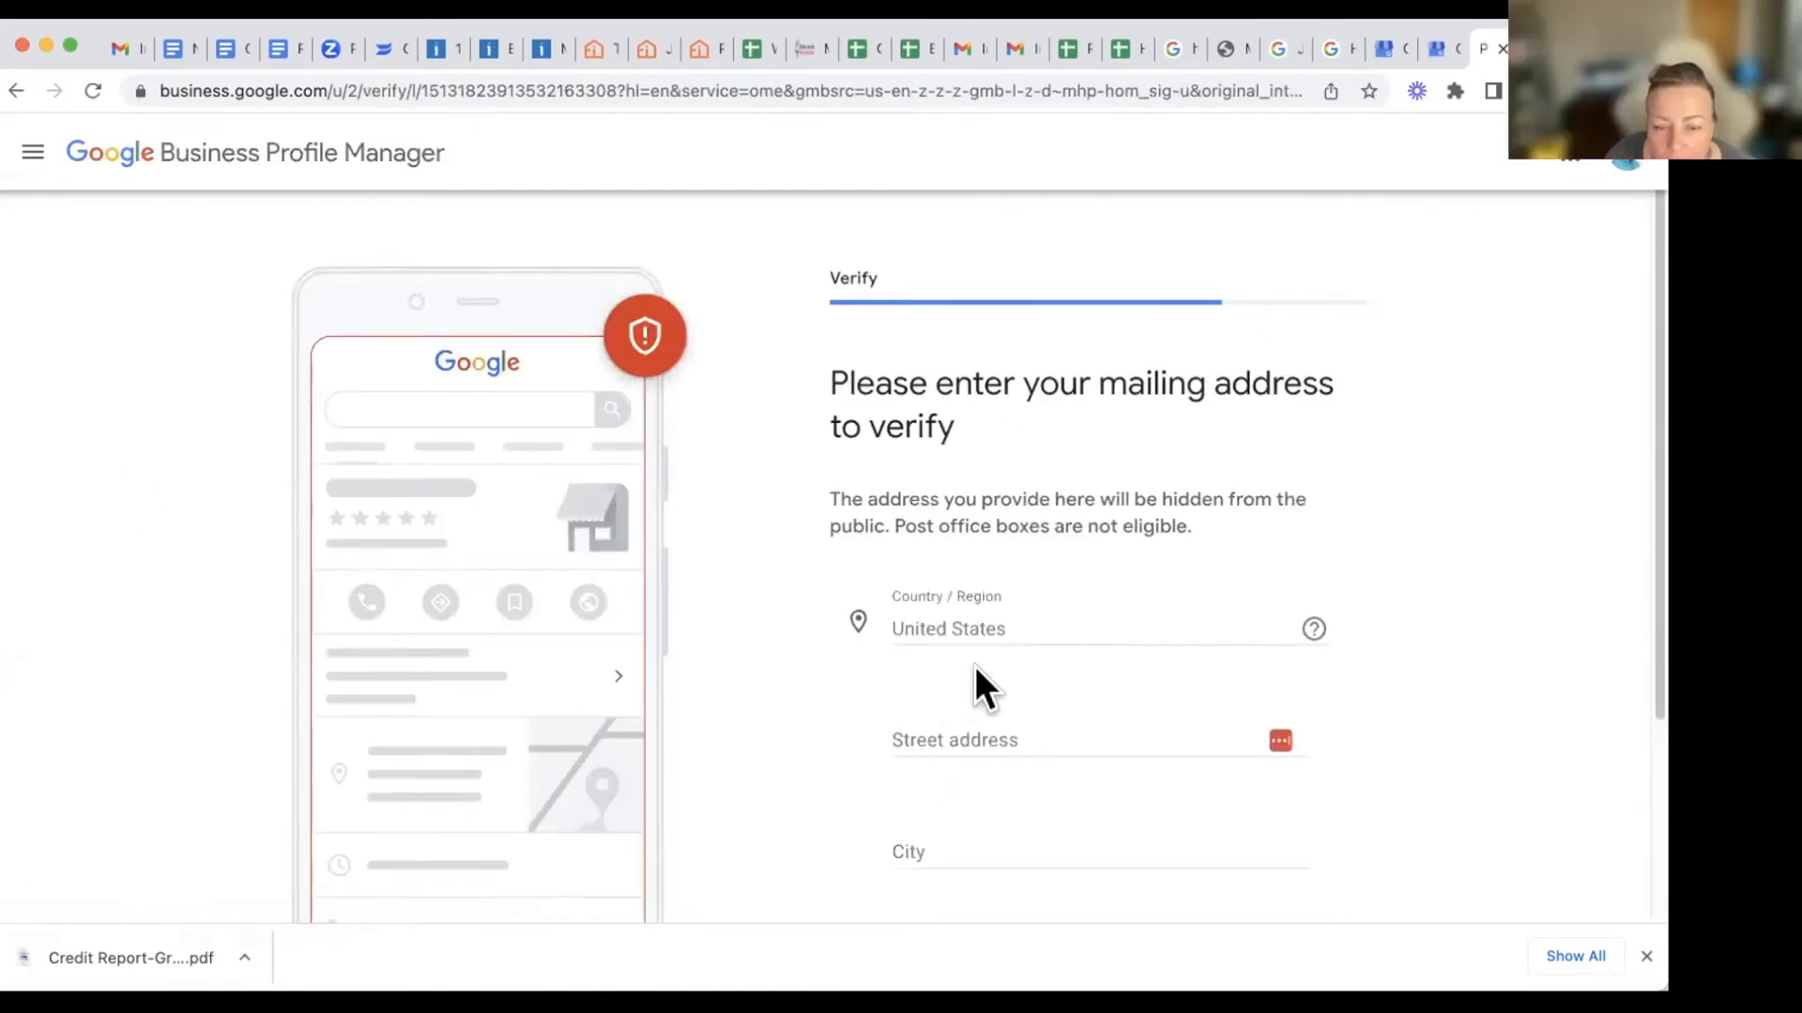
# - Autofill the mailing address from a saved suggestion and submit it for verification
pyautogui.scroll(-1, 976, 667)
pyautogui.scroll(-3, 1098, 657)
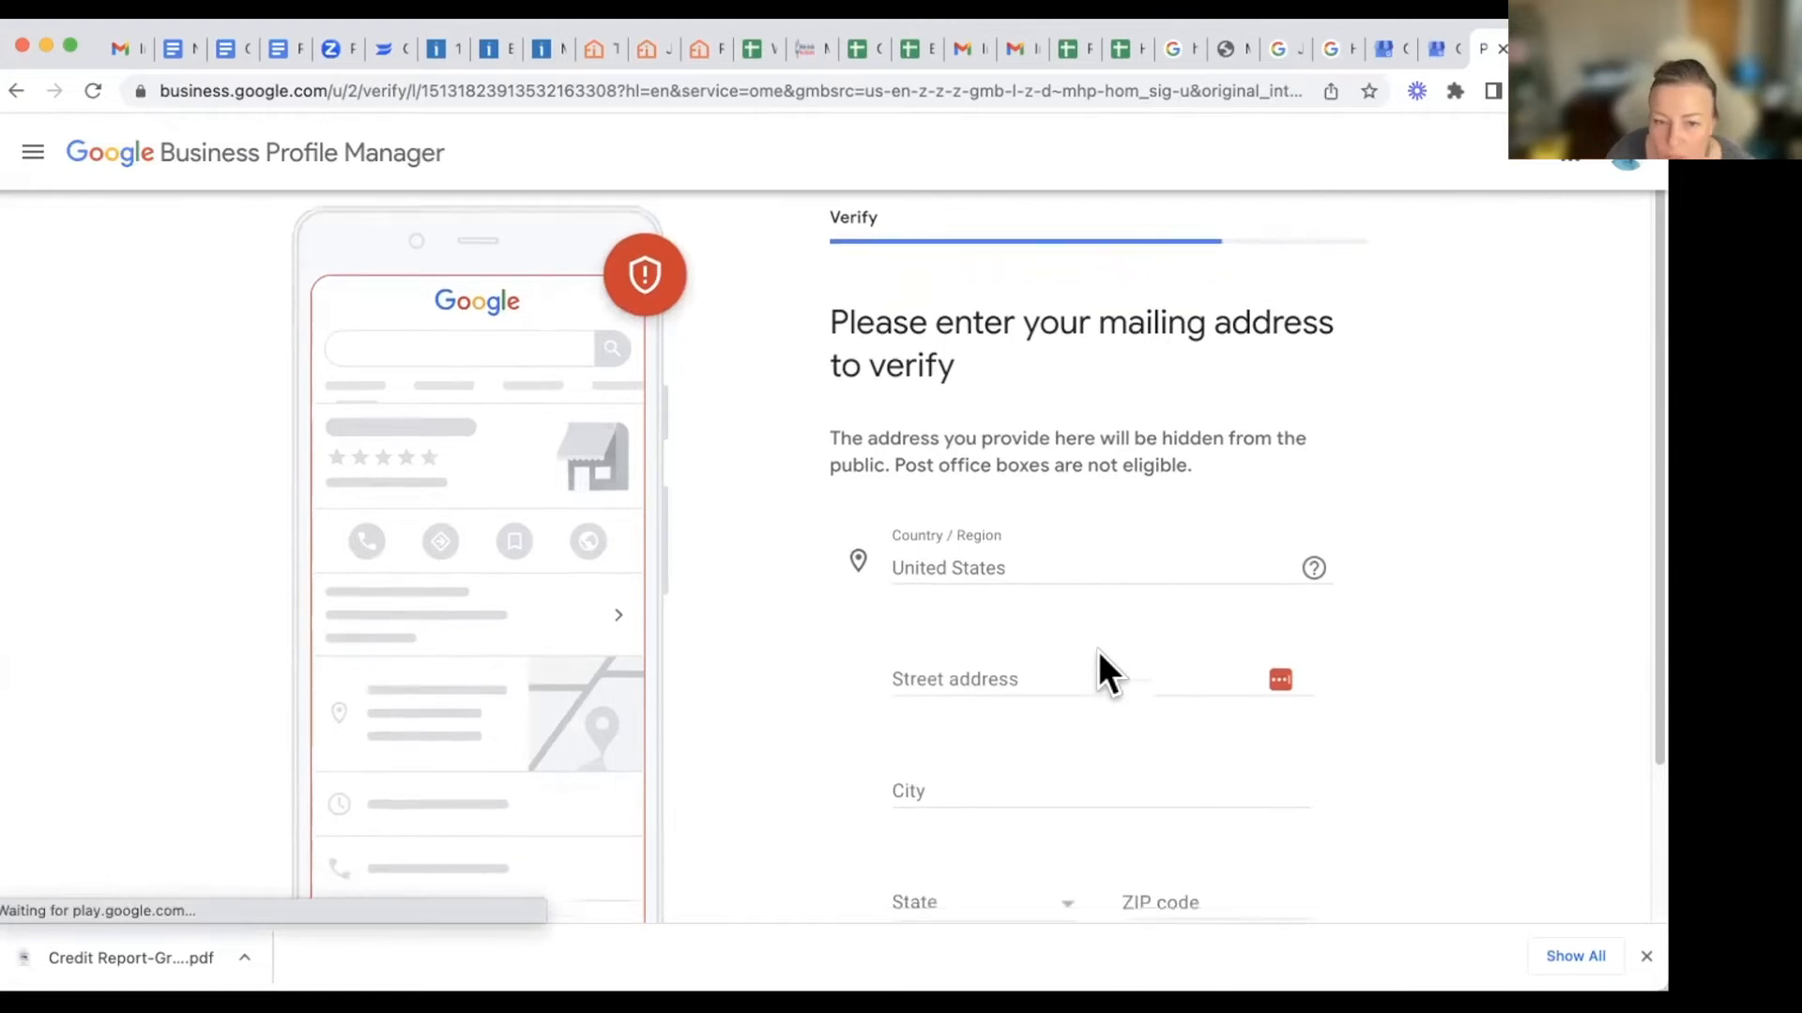
pyautogui.click(983, 600)
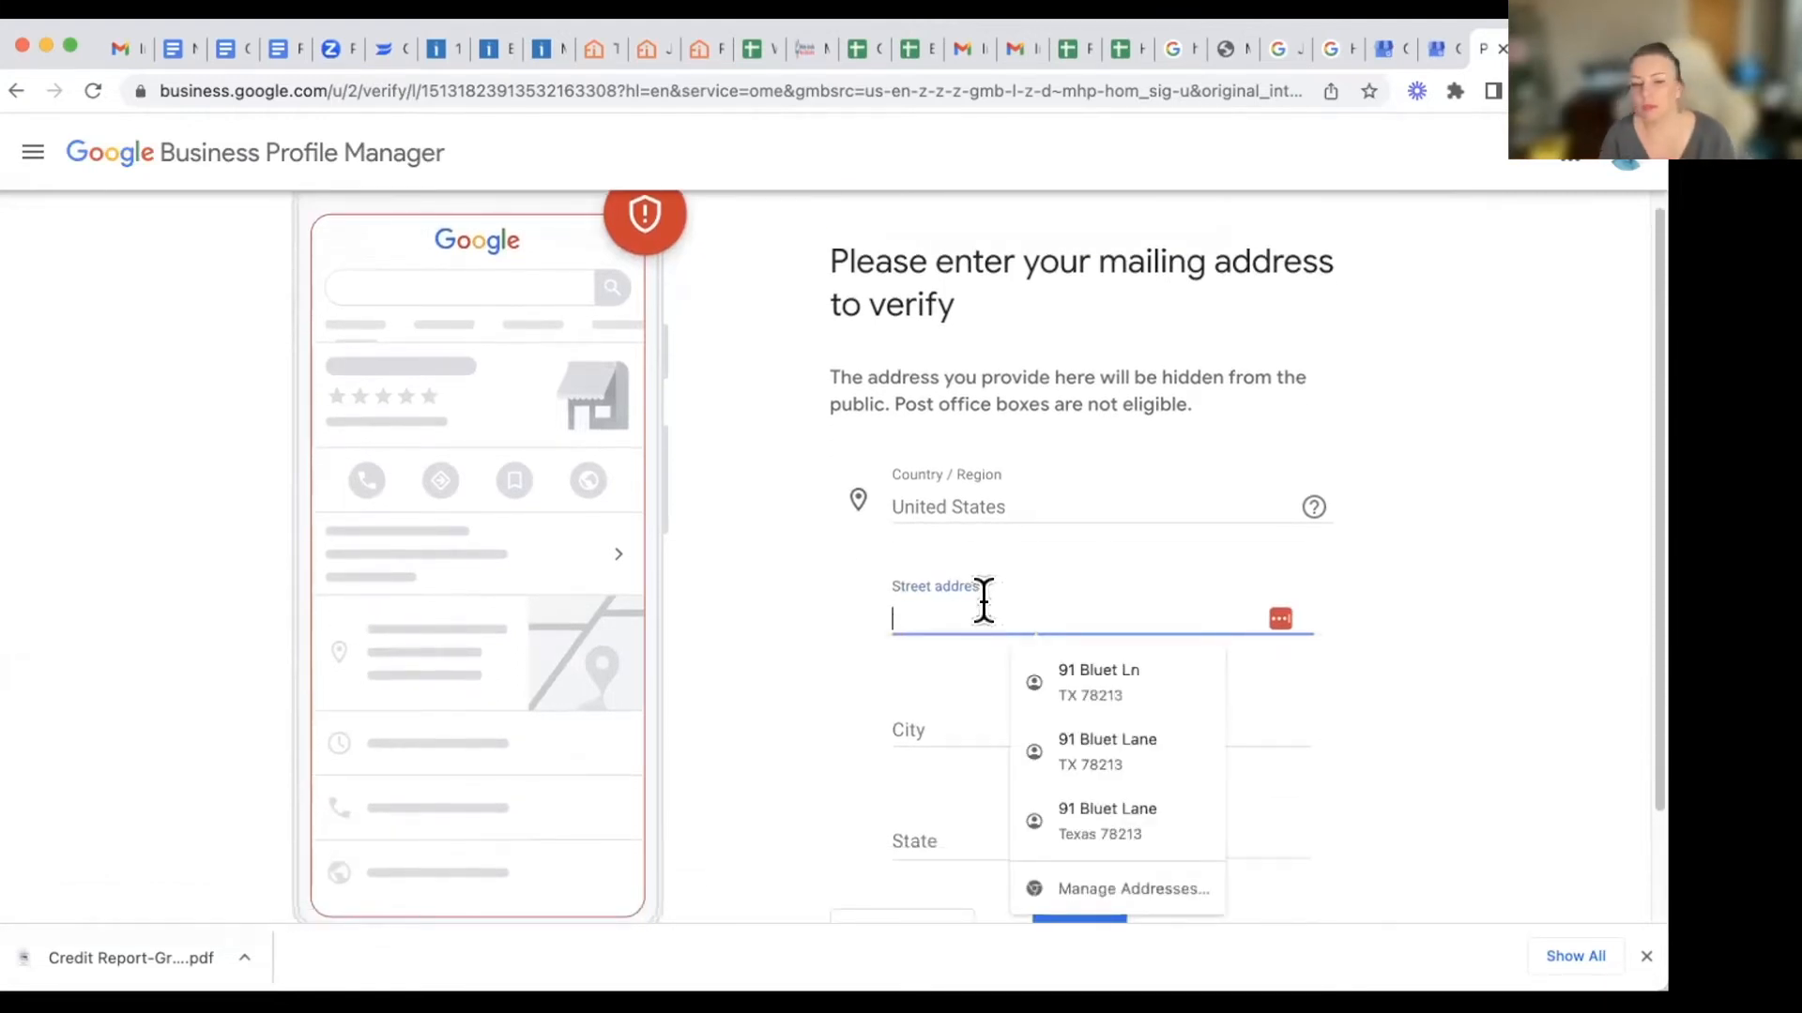
pyautogui.click(1107, 671)
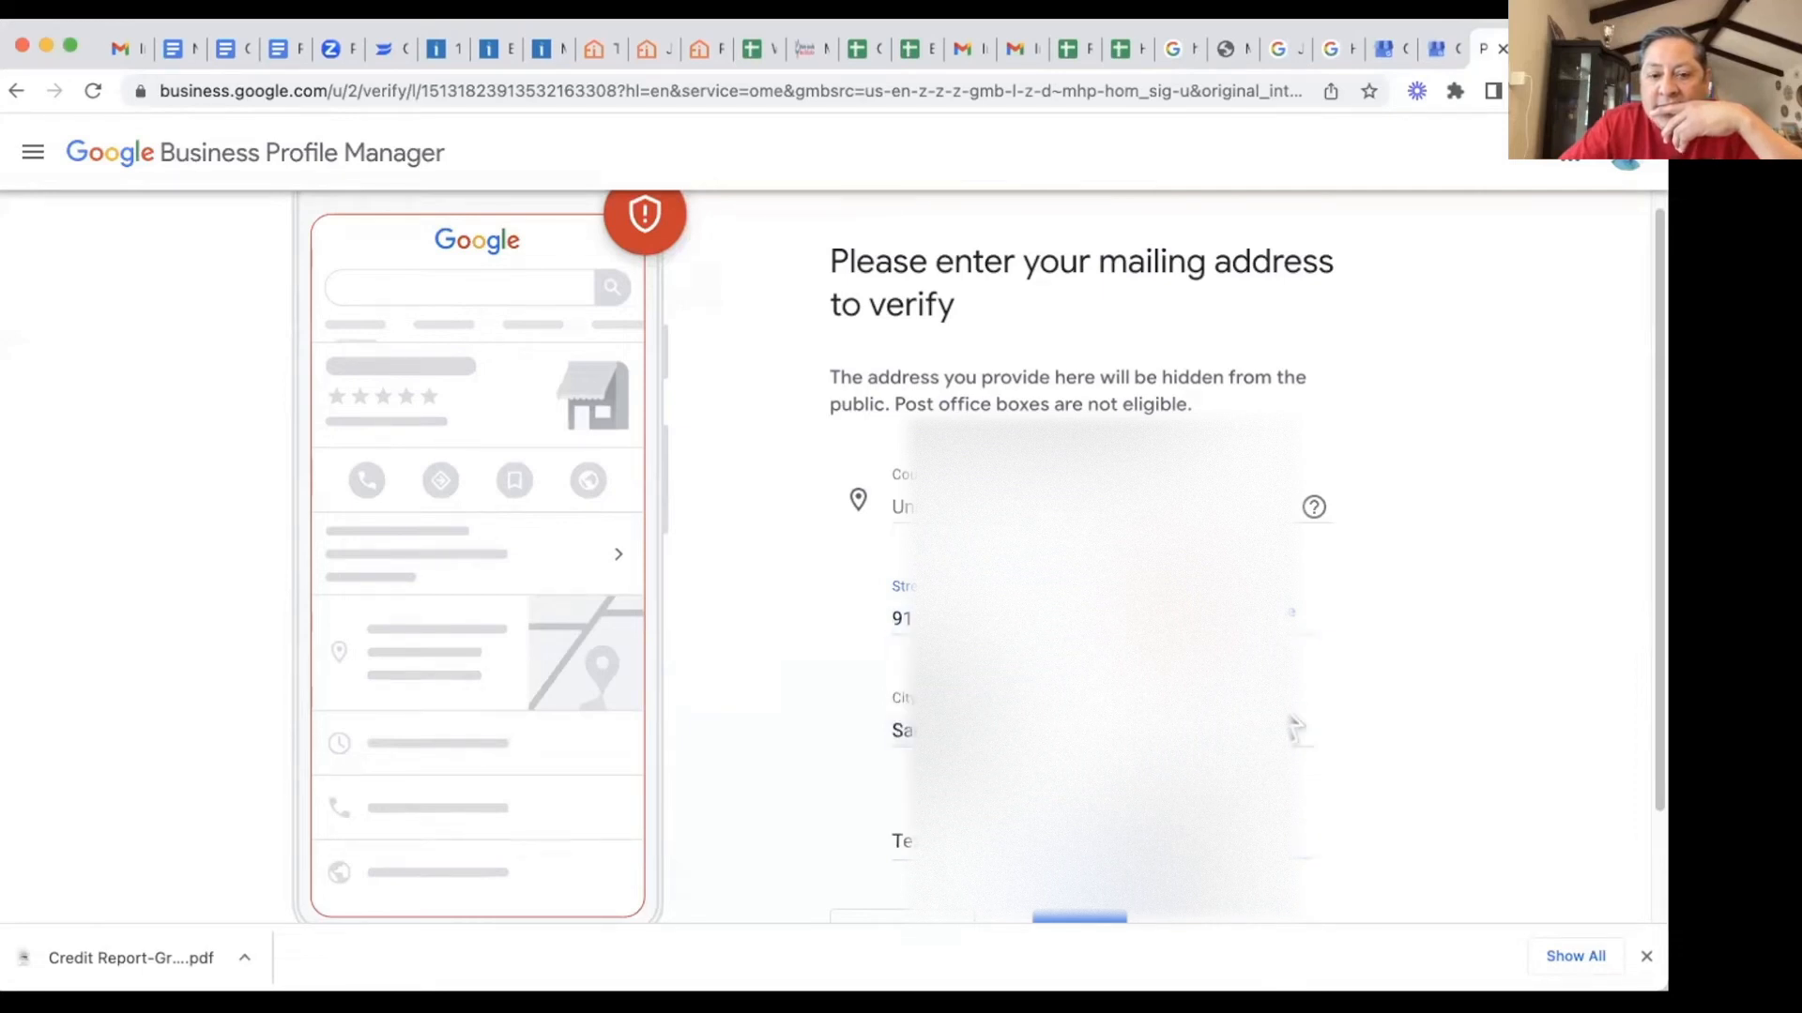
pyautogui.scroll(-1, 1431, 719)
pyautogui.scroll(-2, 1383, 715)
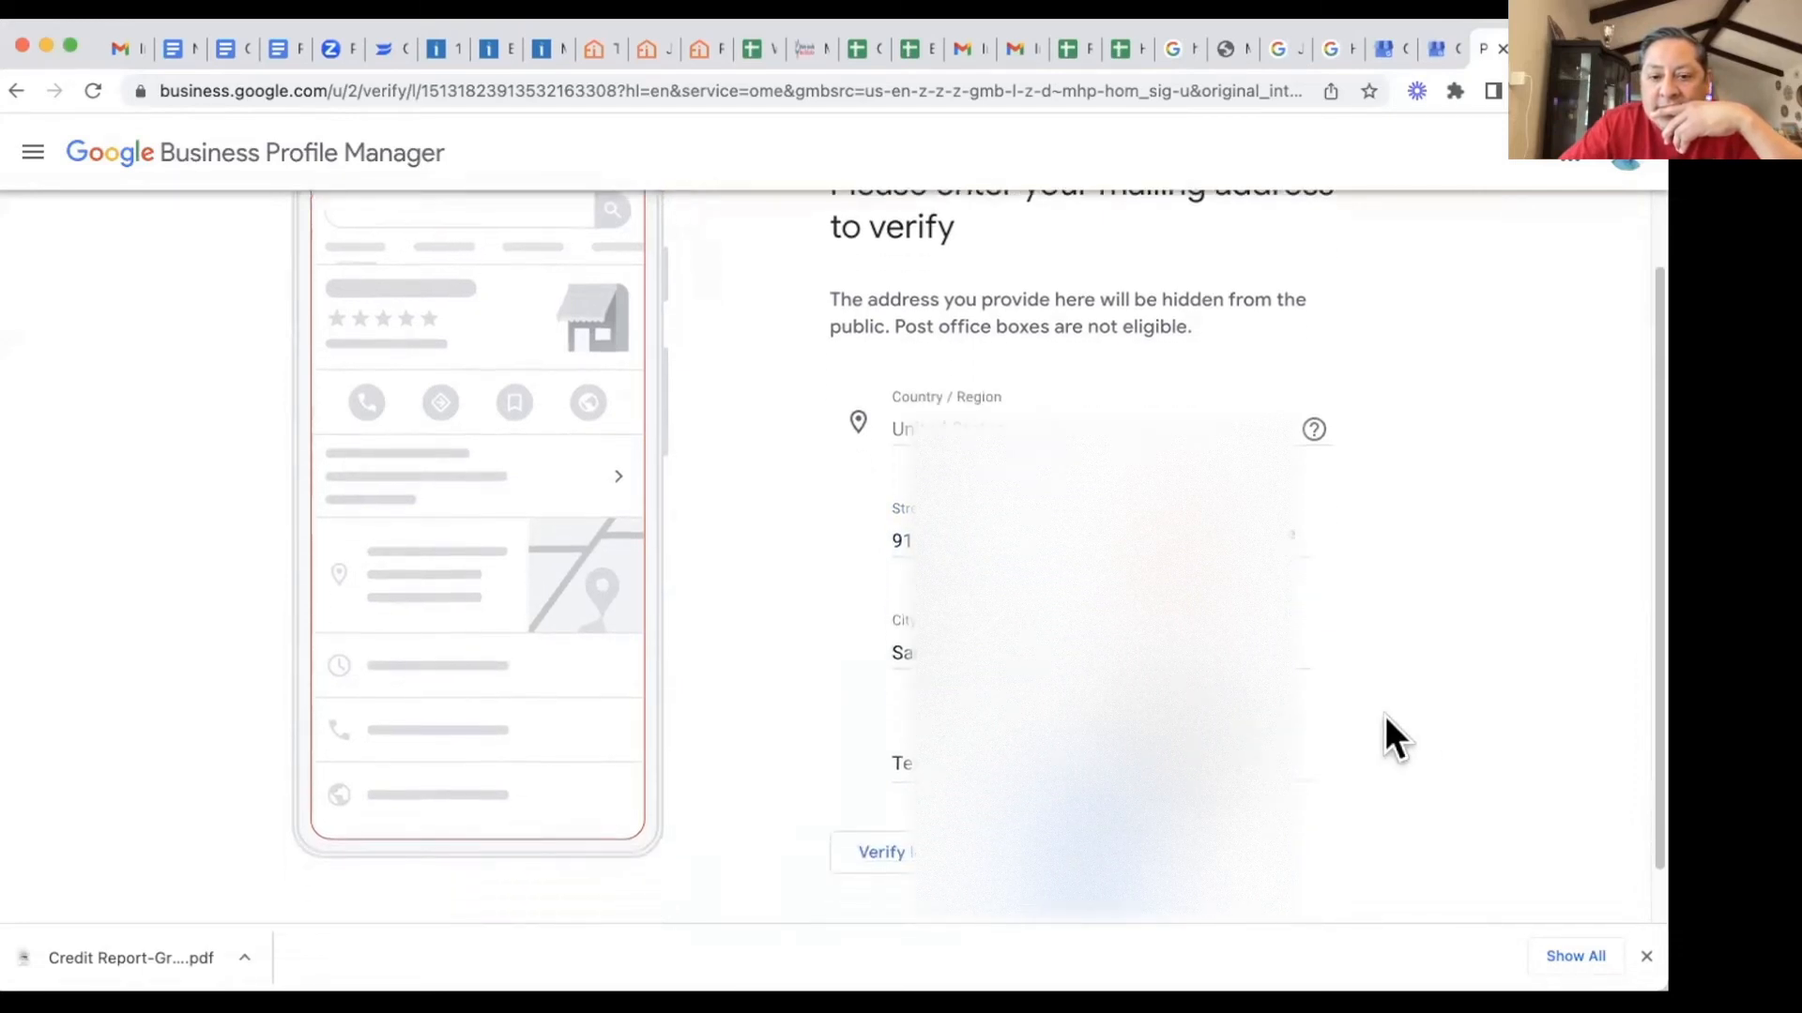
pyautogui.click(1085, 781)
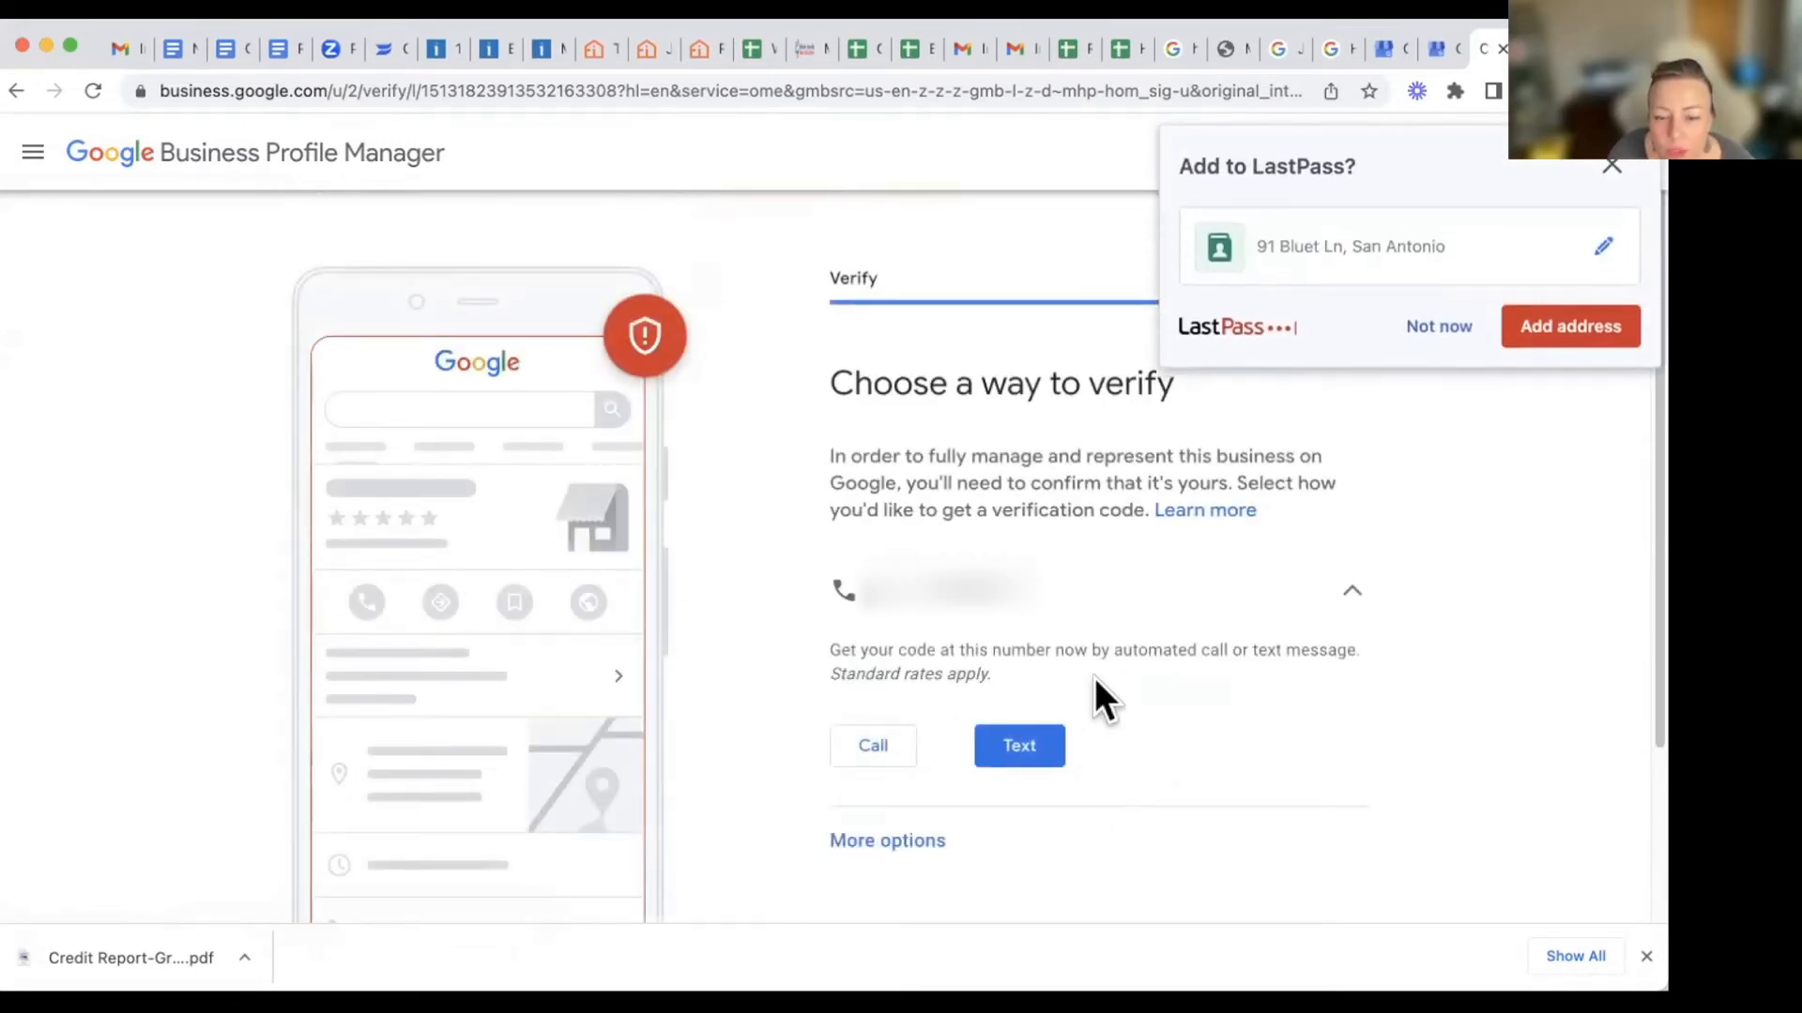
# - Dismiss the LastPass save prompt and request the verification code by text
pyautogui.click(1608, 169)
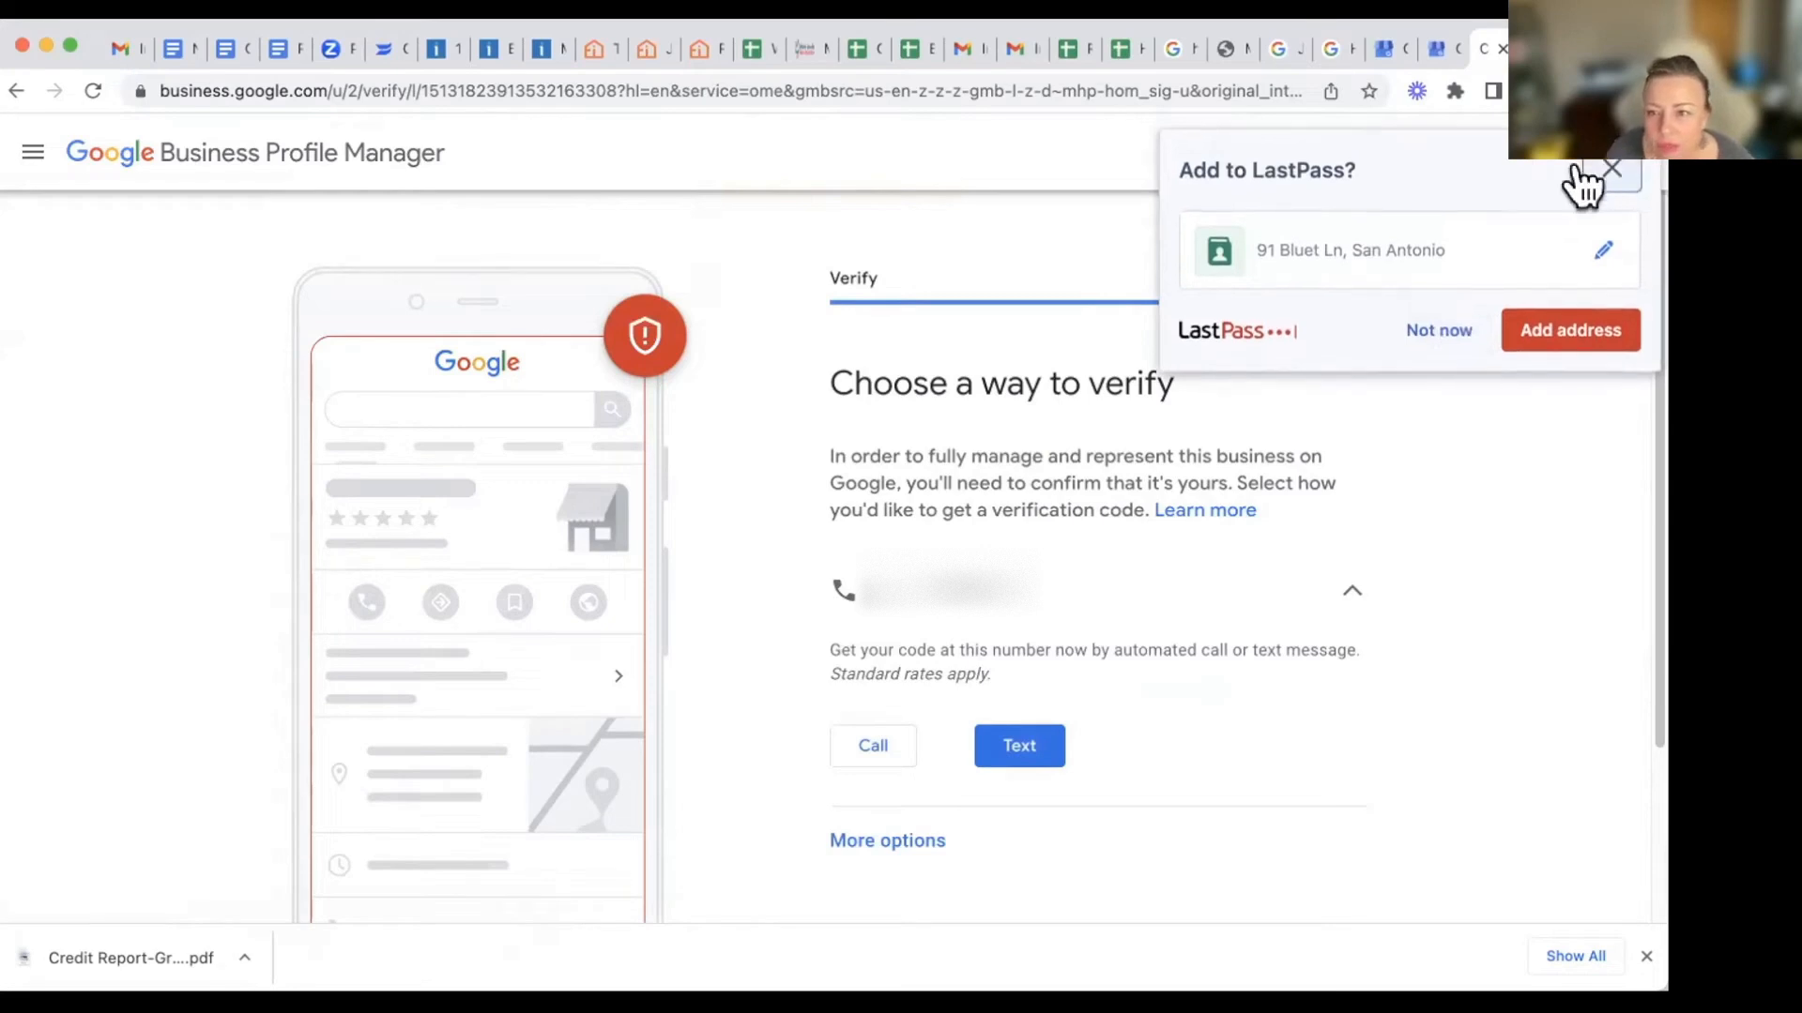
pyautogui.click(1038, 735)
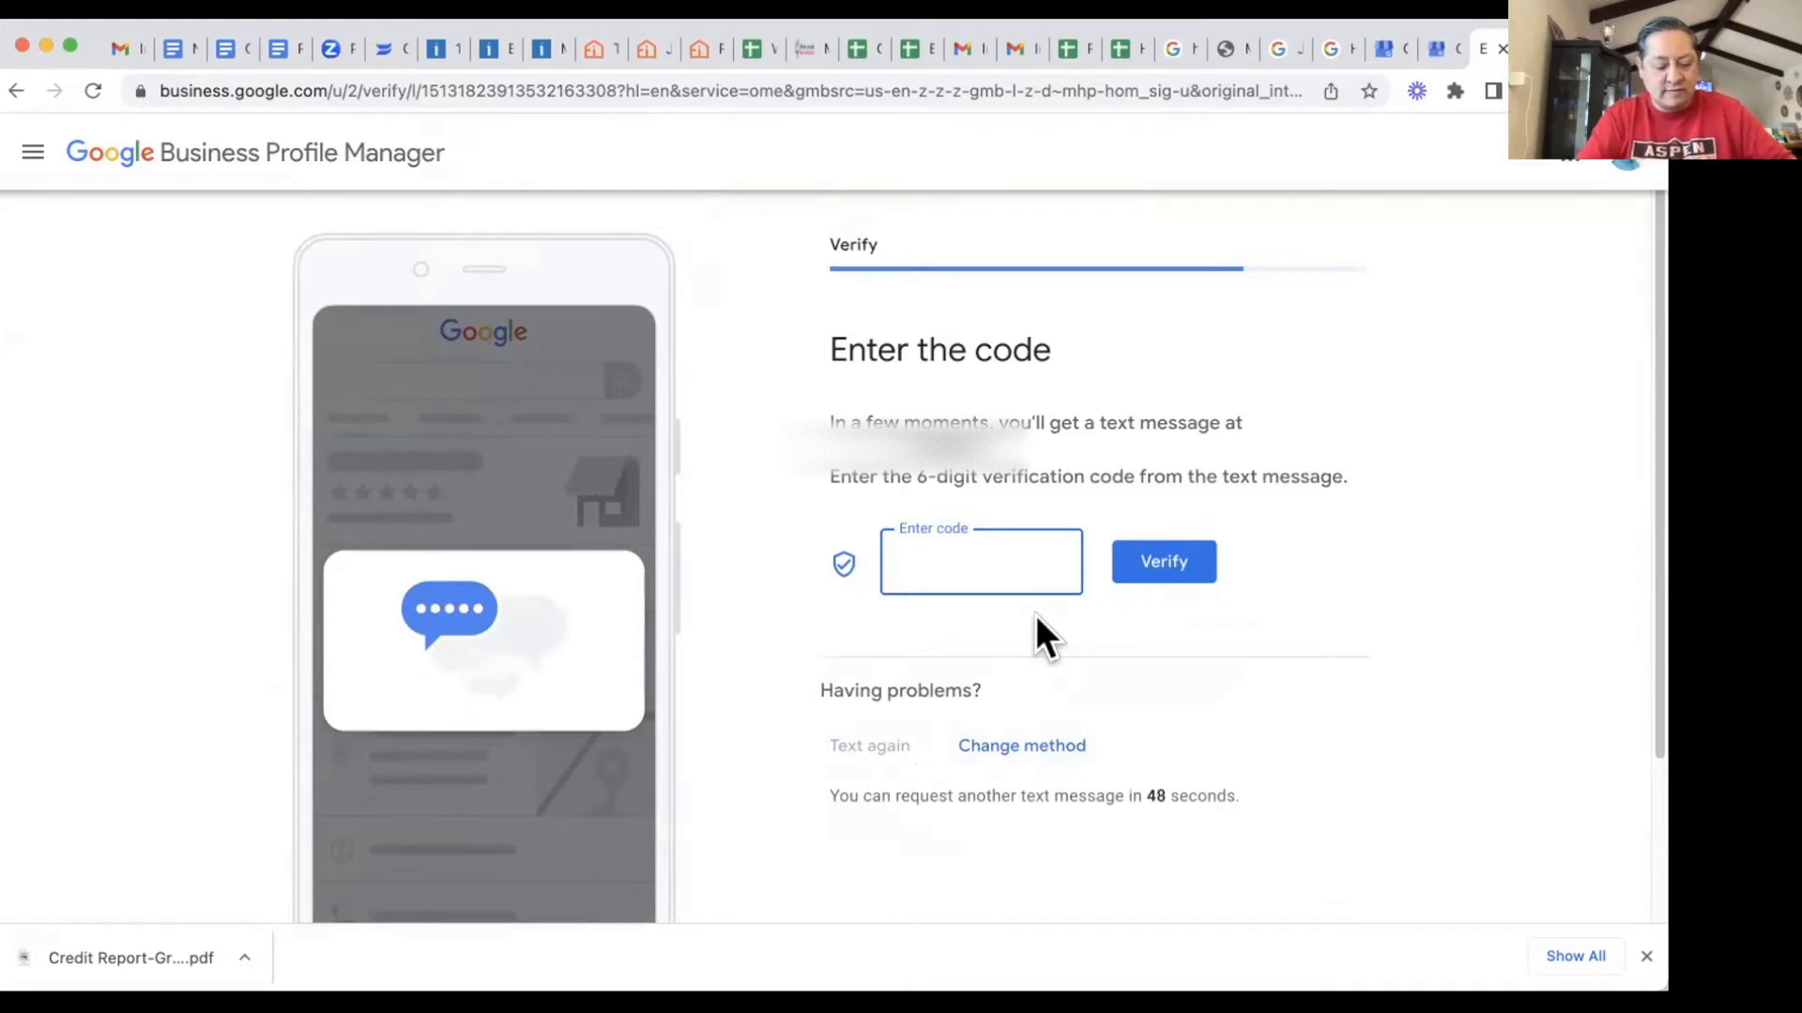
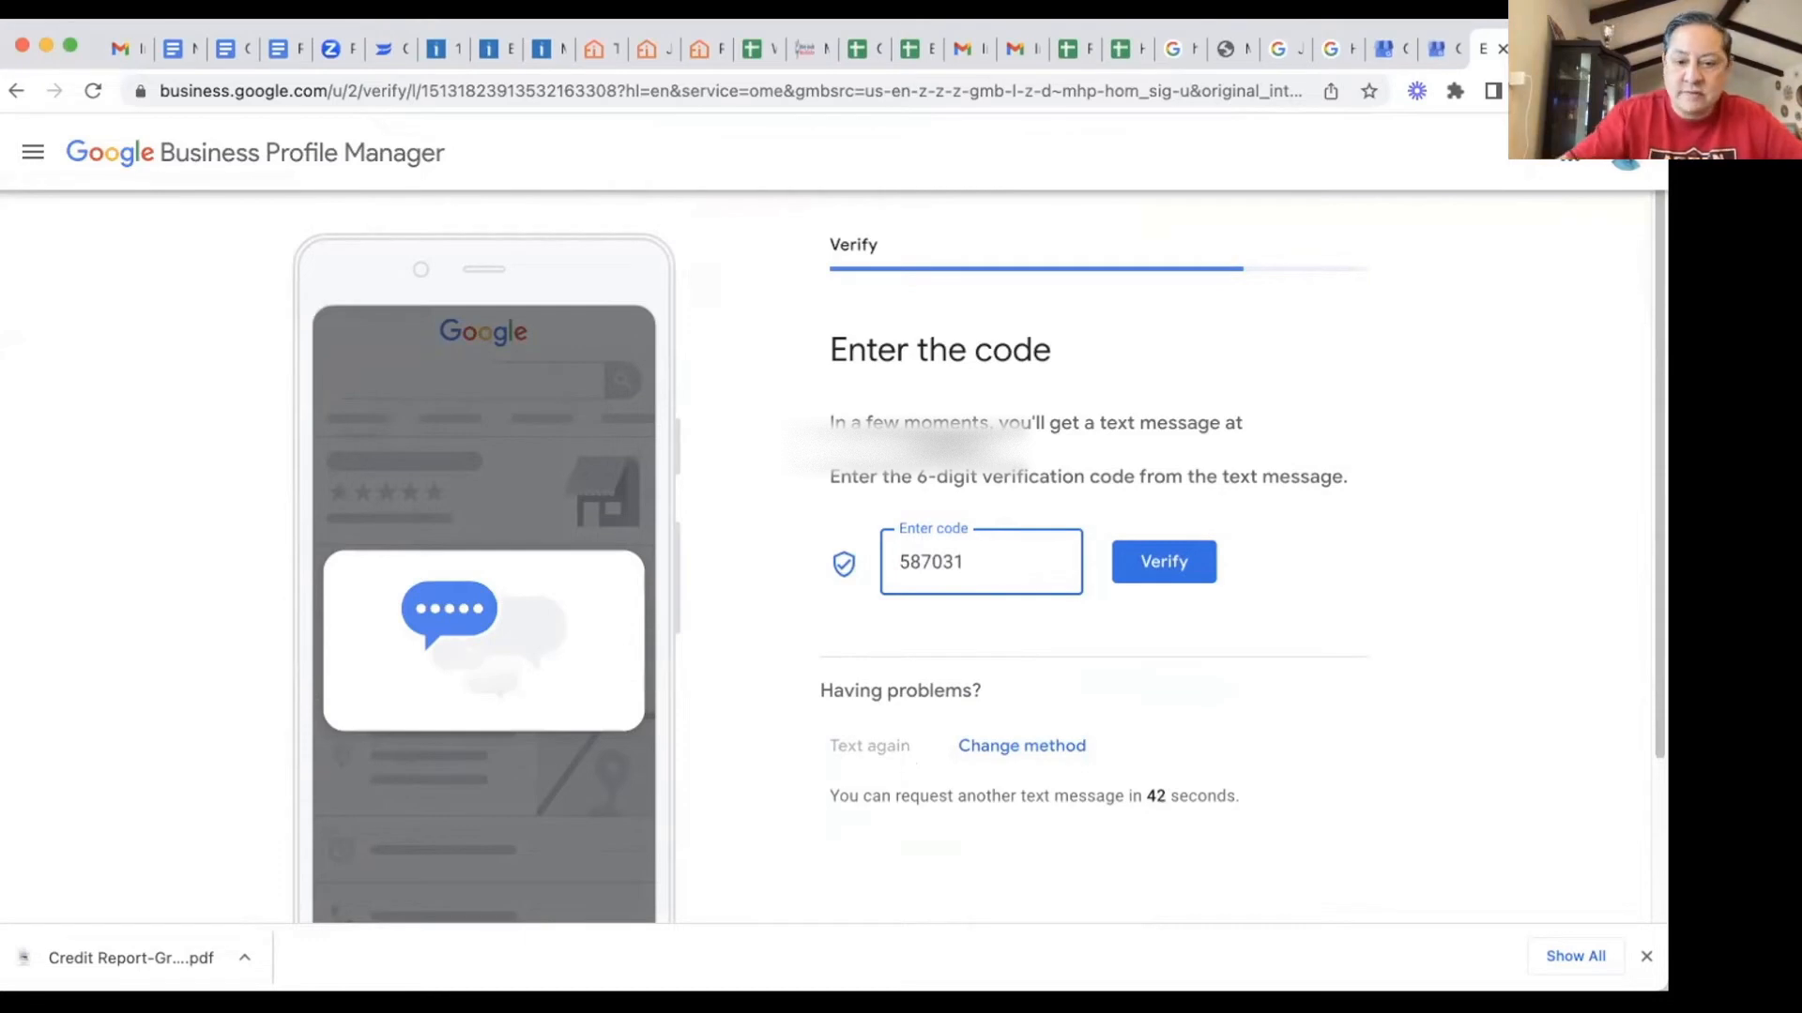
# - Enter the six-digit code received by text message and submit it
pyautogui.click(1160, 572)
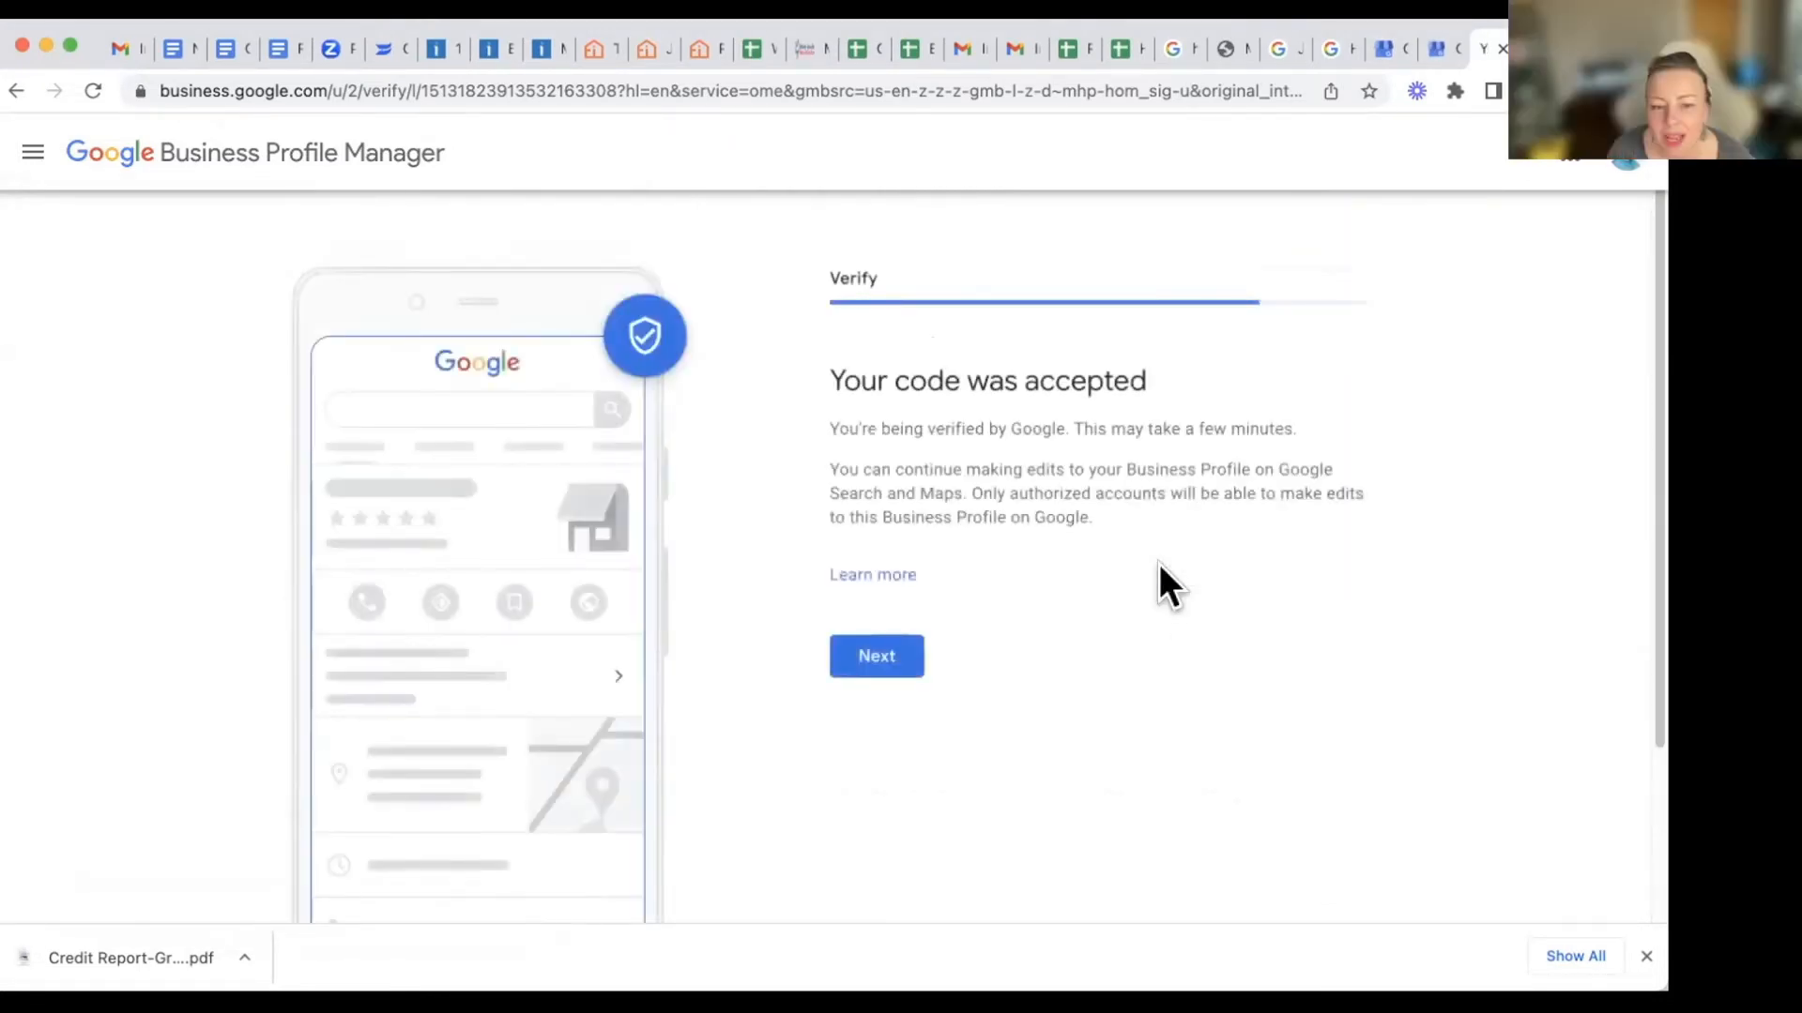
# - Continue past the confirmation and select Appraisals, Buying agent services and First-time home buyer services
pyautogui.click(869, 653)
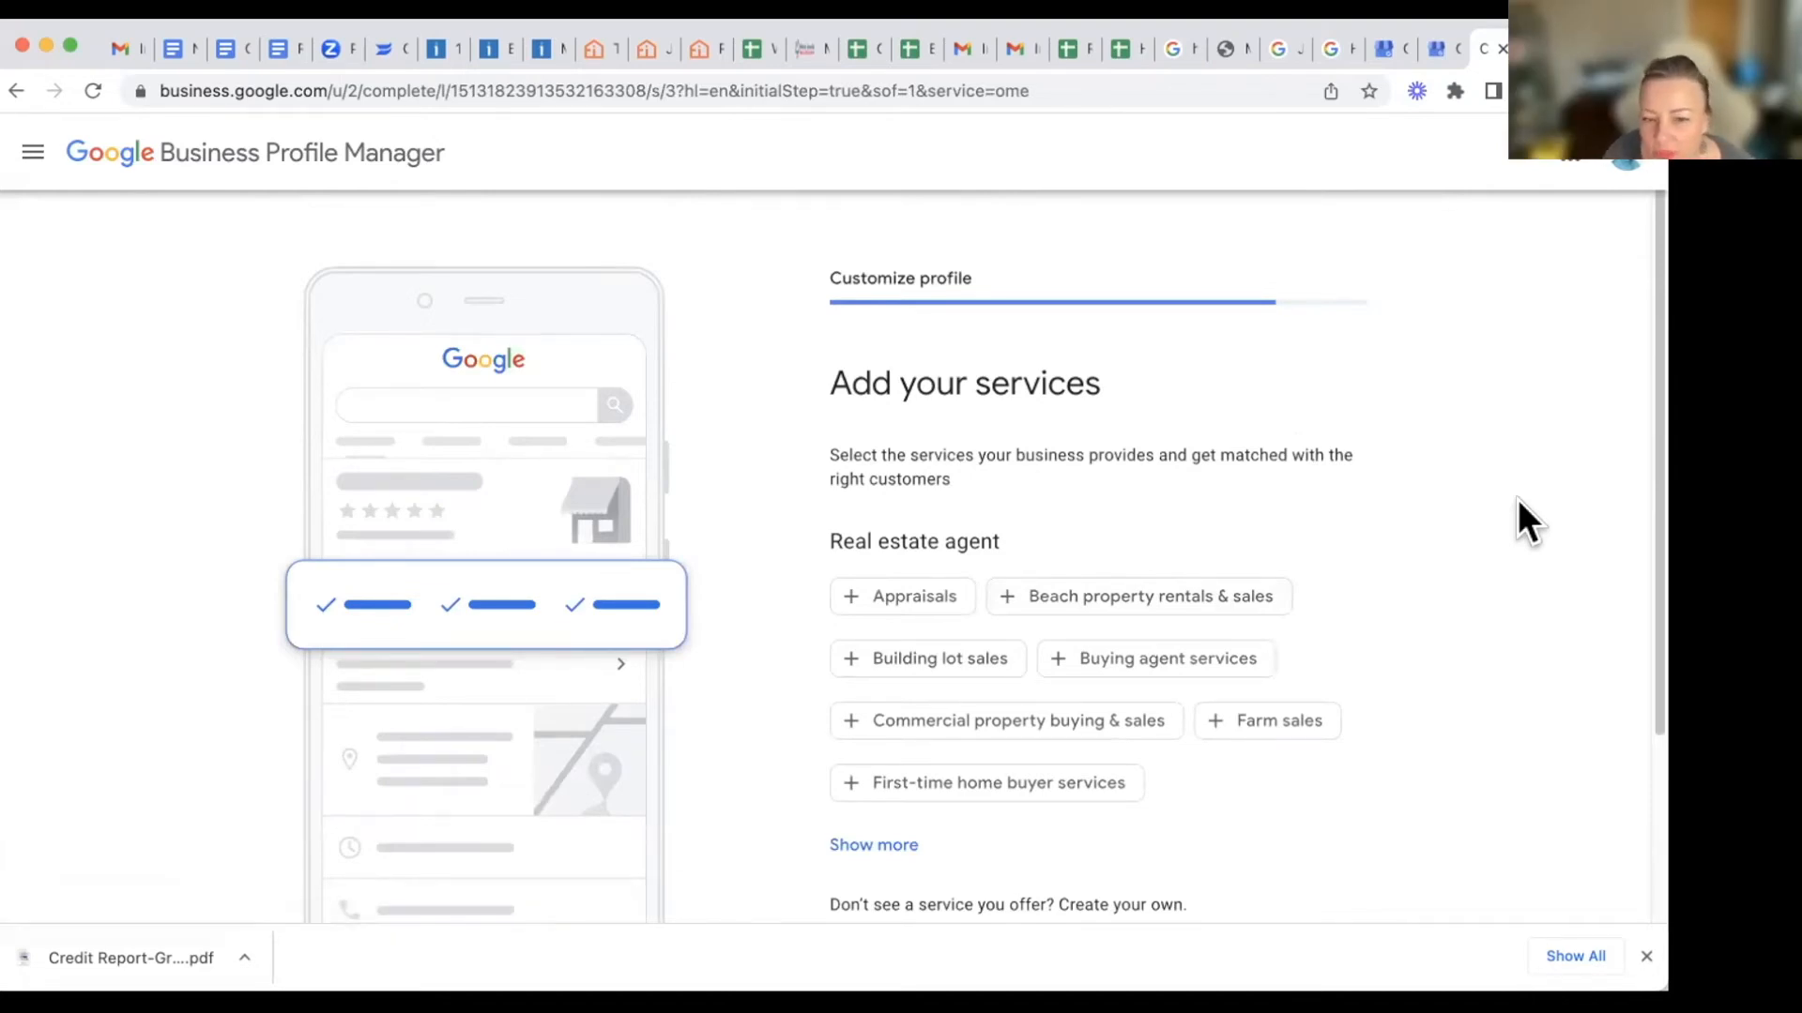
pyautogui.scroll(-1, 1455, 450)
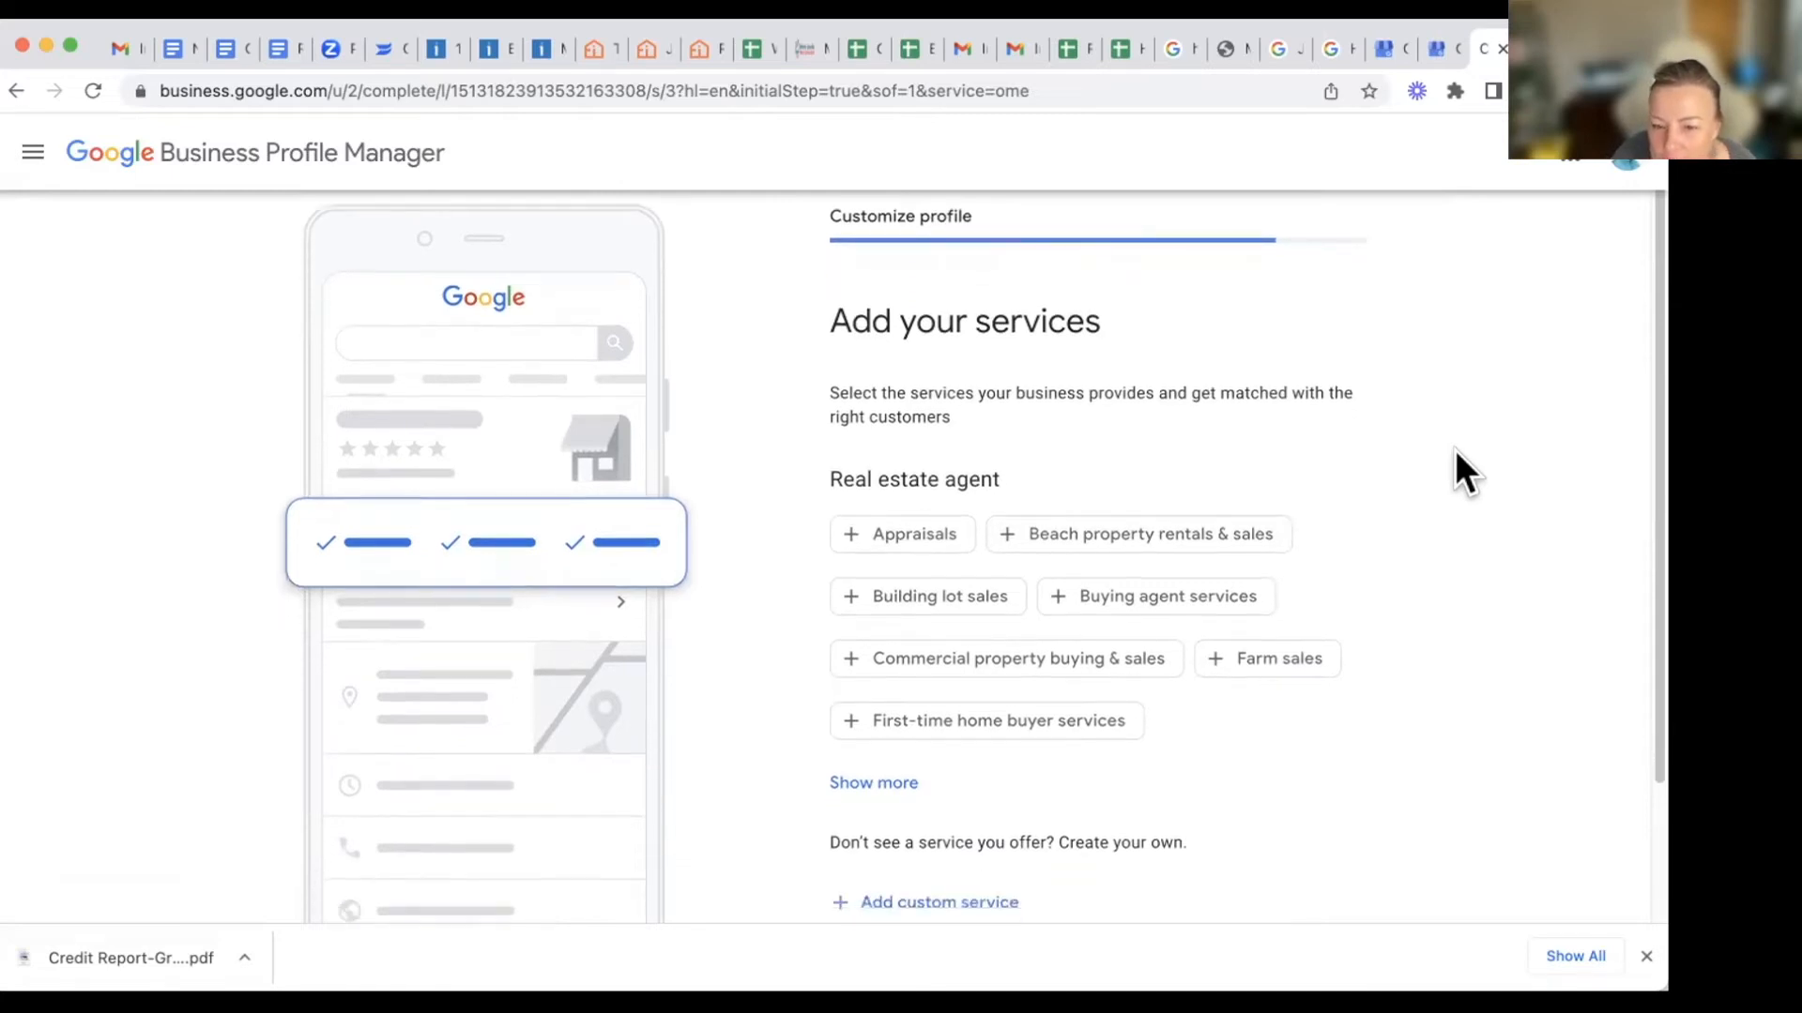
pyautogui.scroll(-1, 1455, 449)
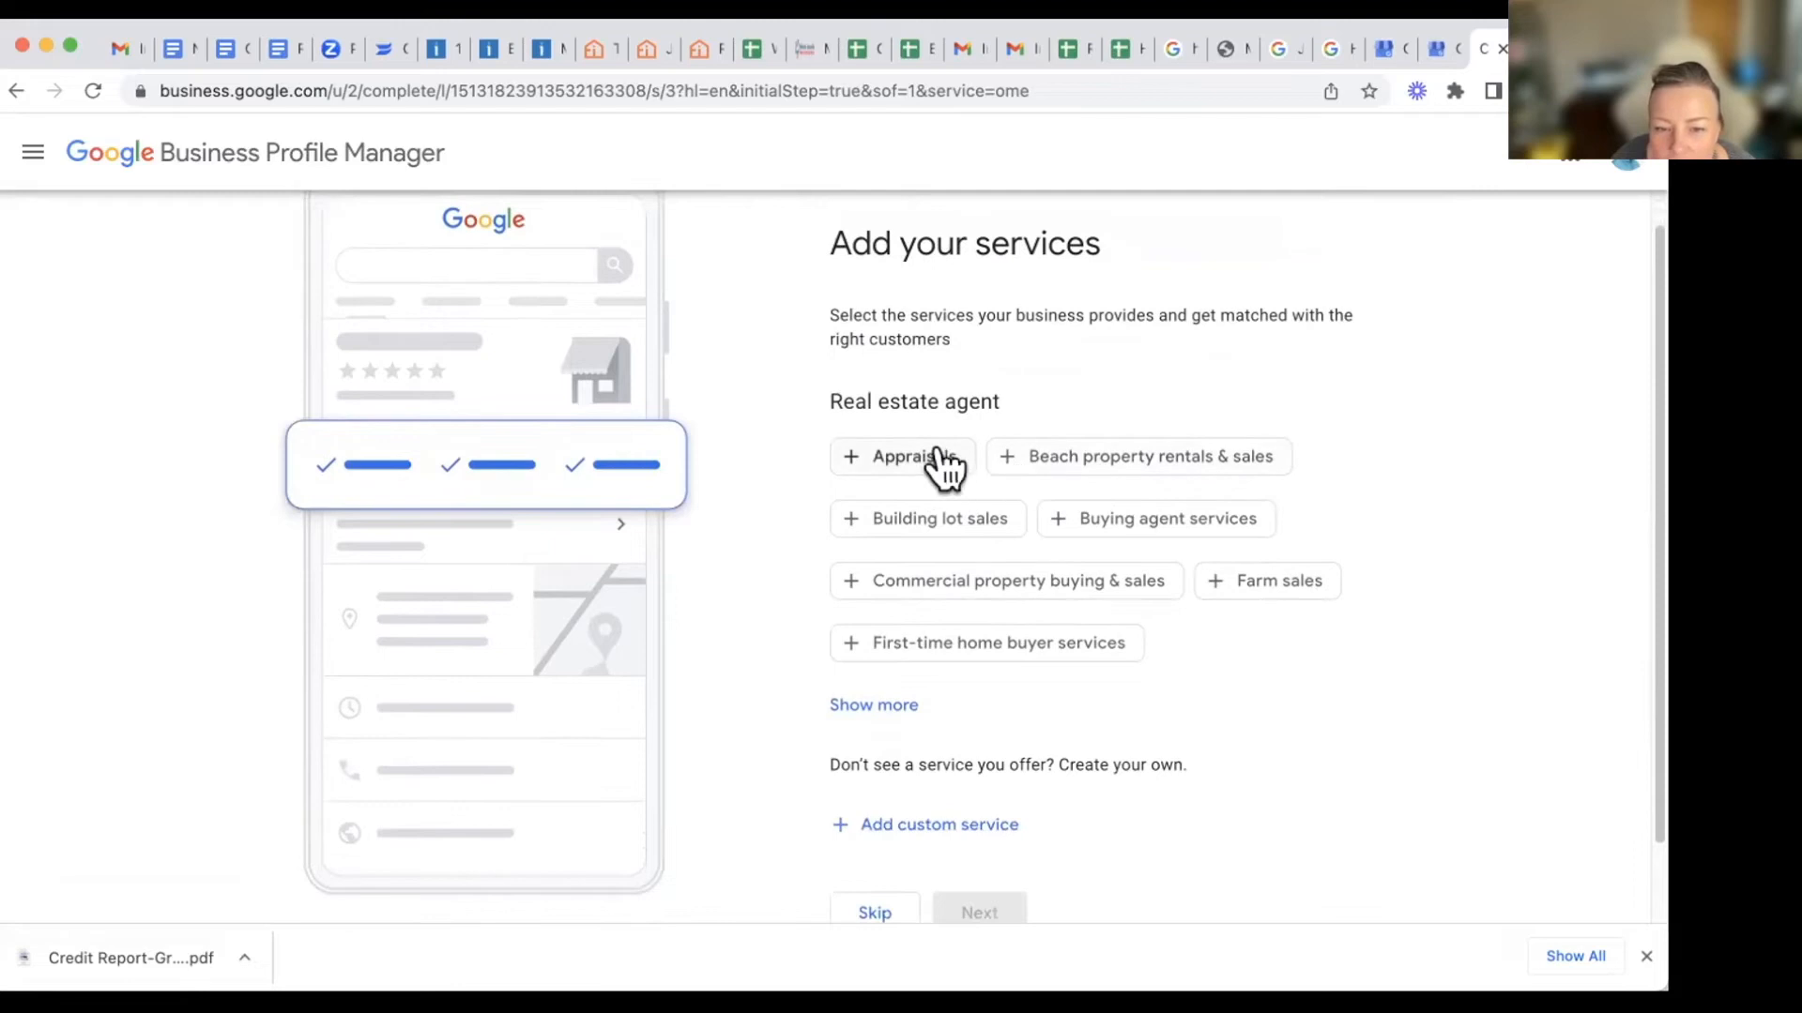
pyautogui.click(912, 462)
pyautogui.click(1117, 522)
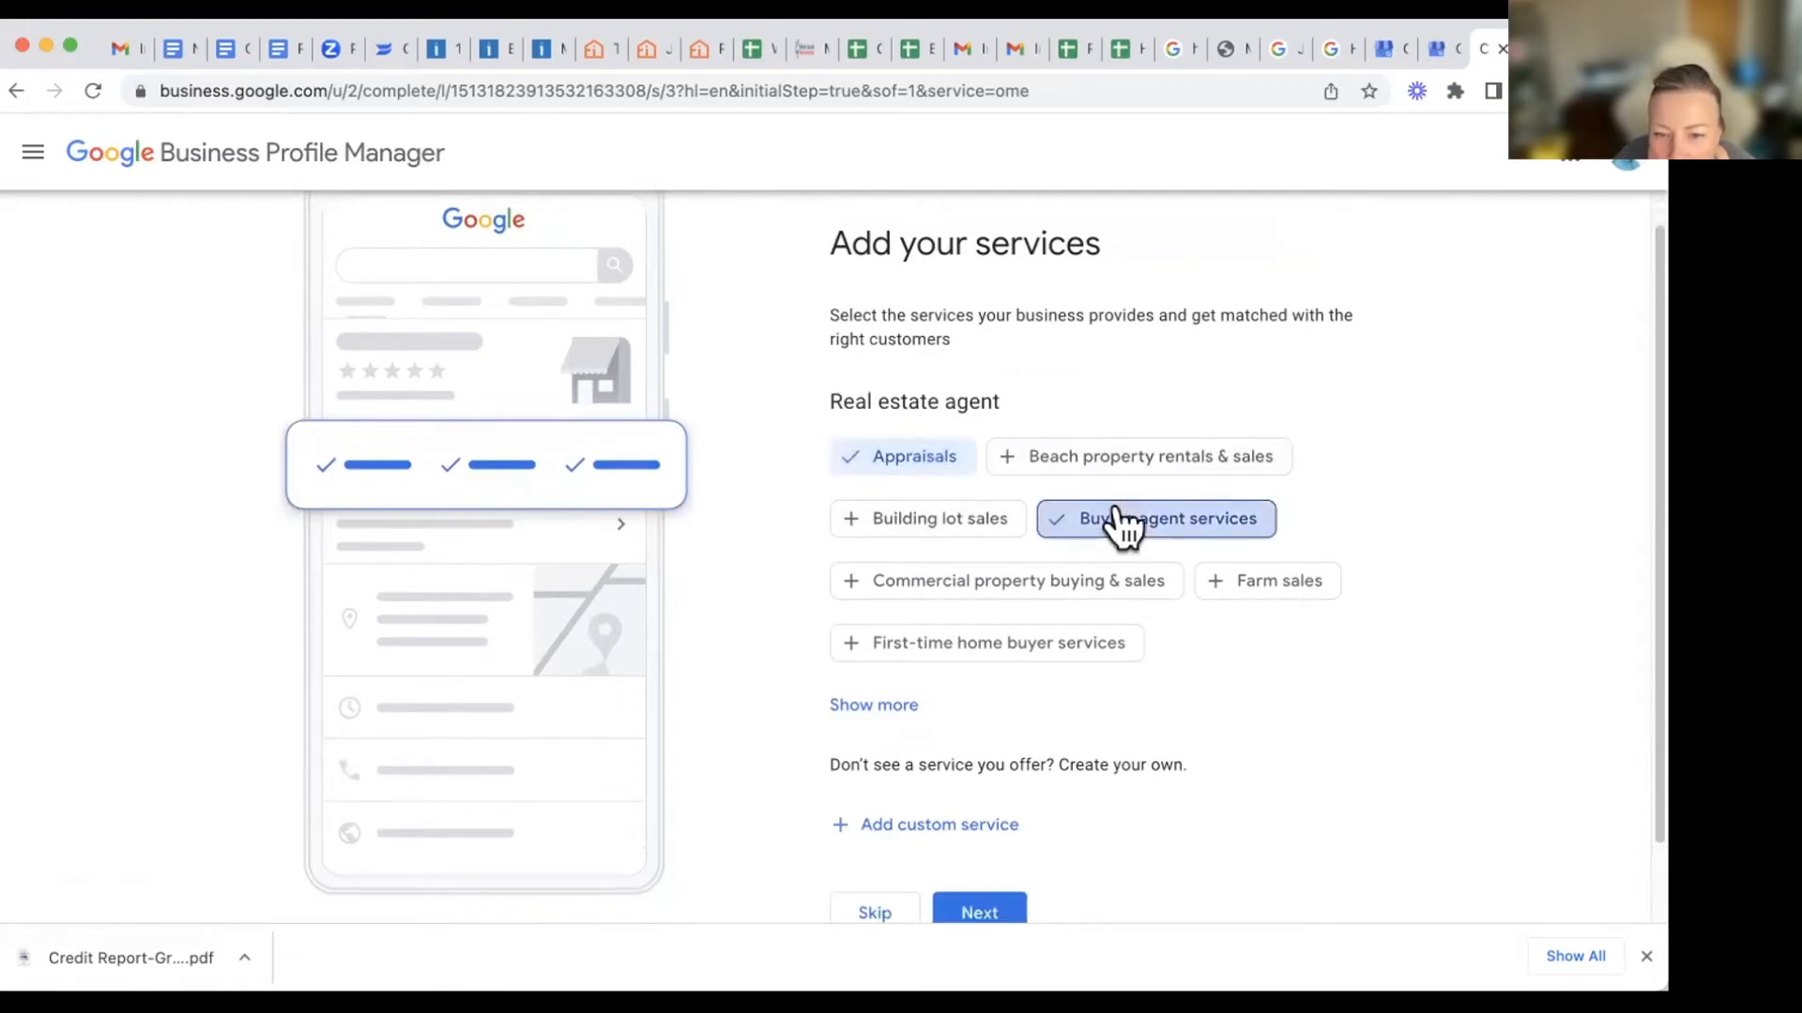
pyautogui.click(1060, 647)
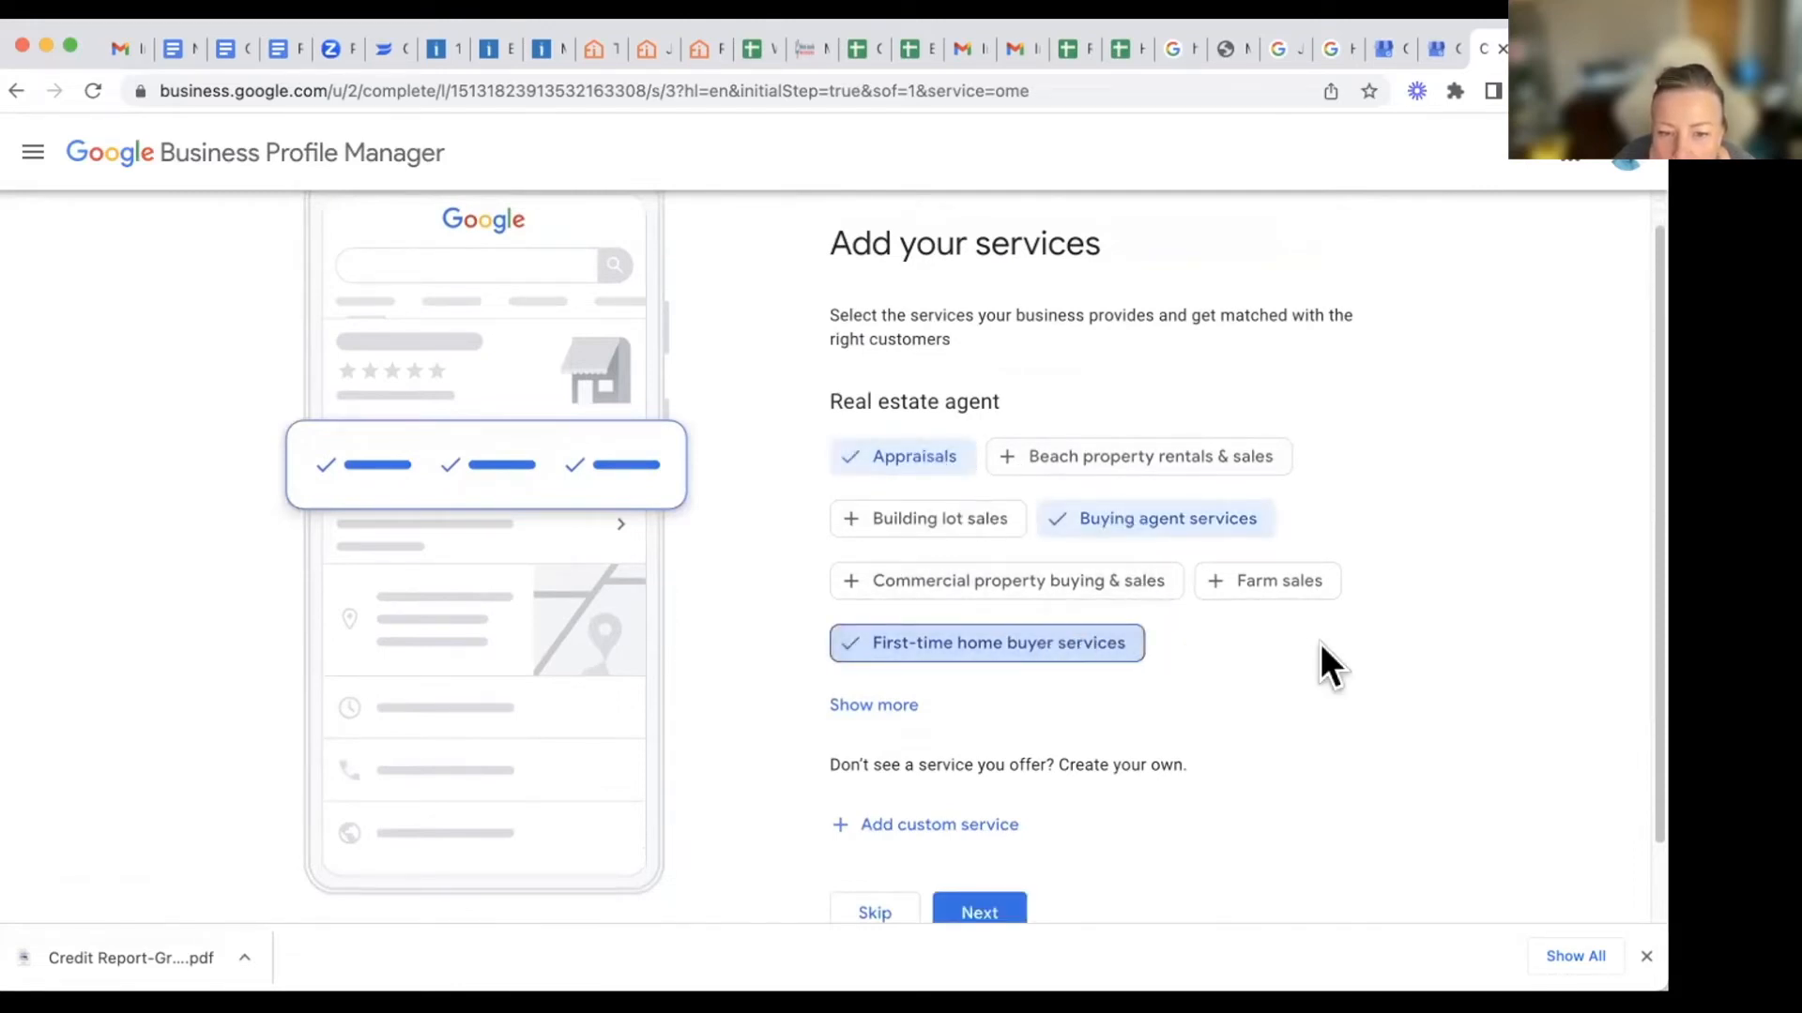
# - Show all services and add Foreclosed property sales, Luxury property buying & sales, and Real estate investing
pyautogui.scroll(-1, 1321, 644)
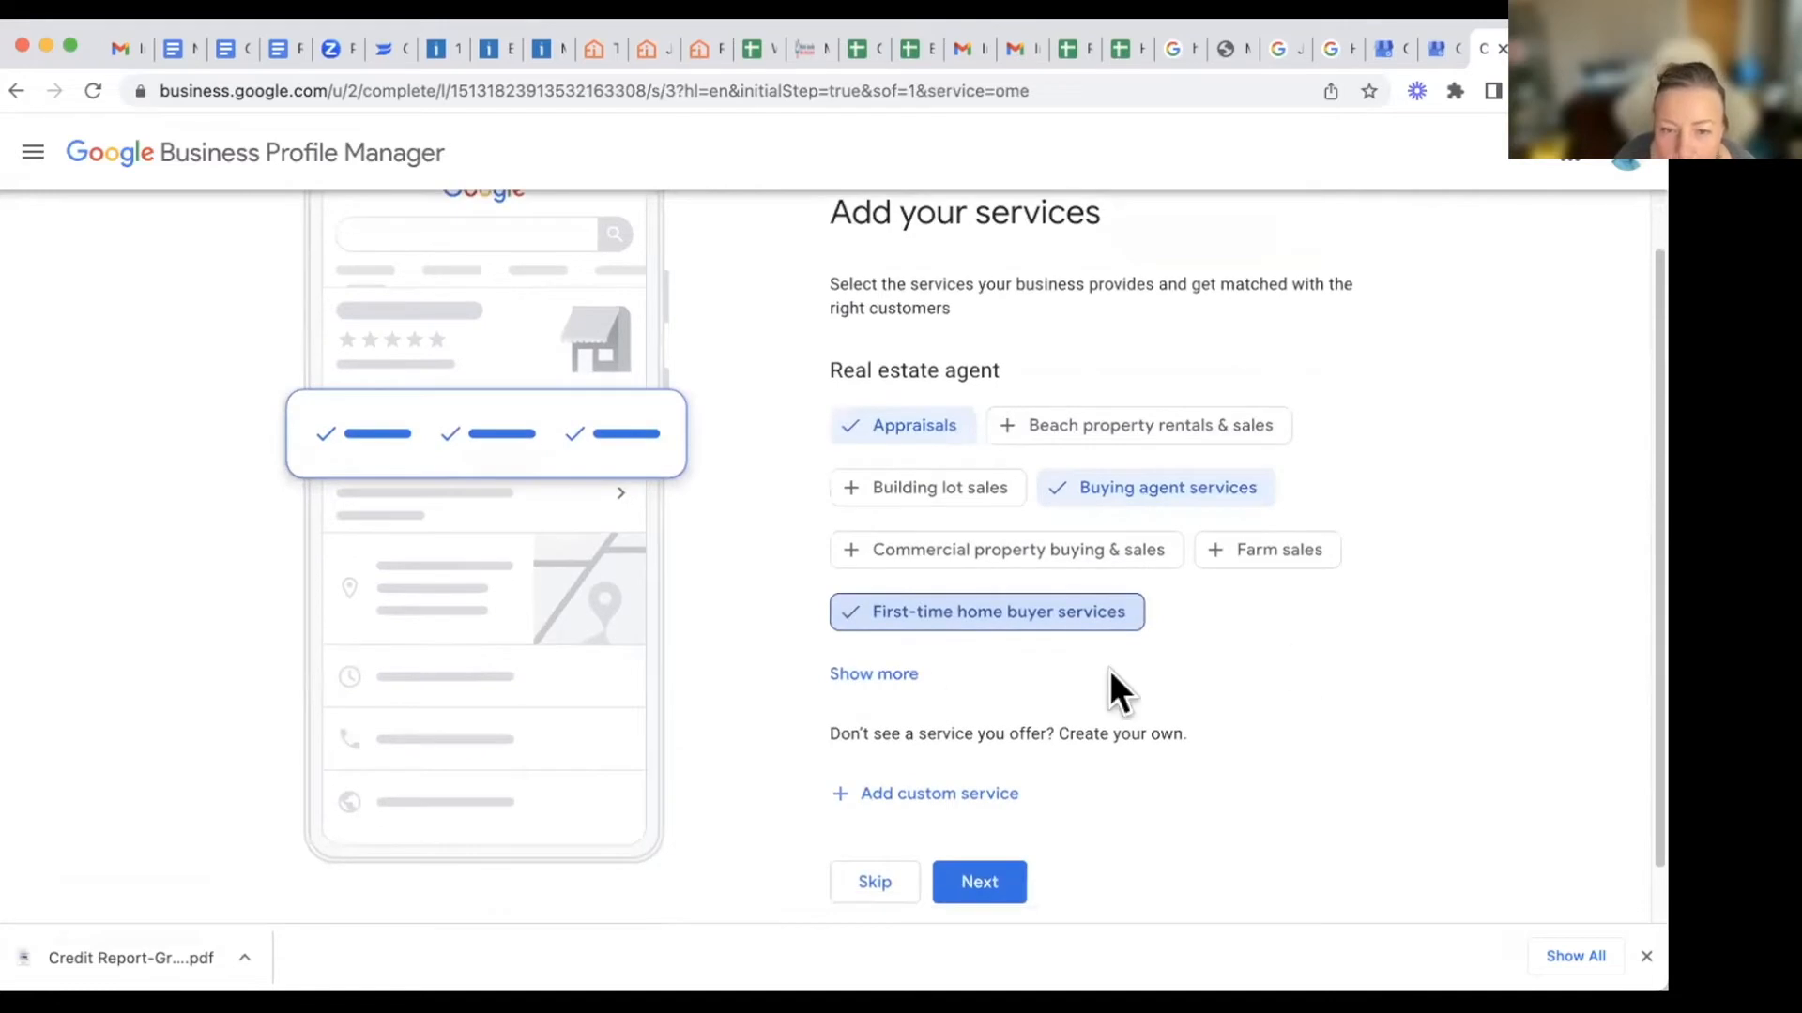
pyautogui.click(854, 674)
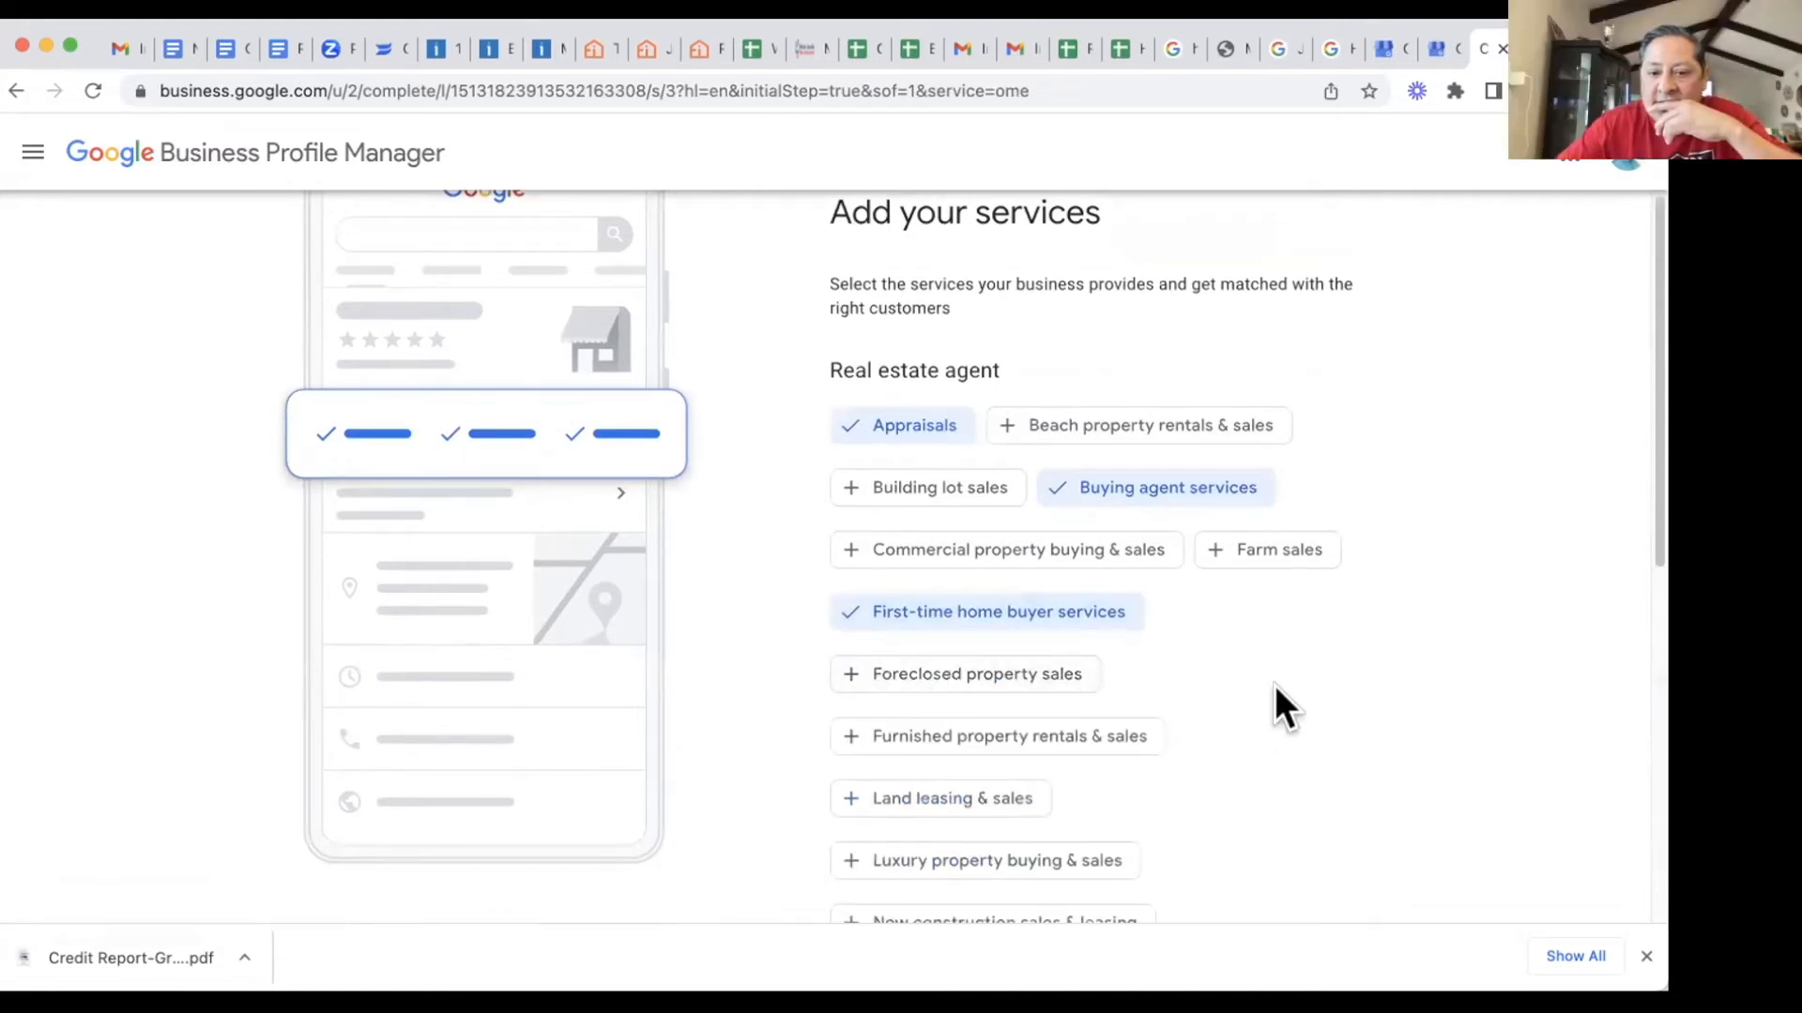
pyautogui.scroll(-3, 1274, 685)
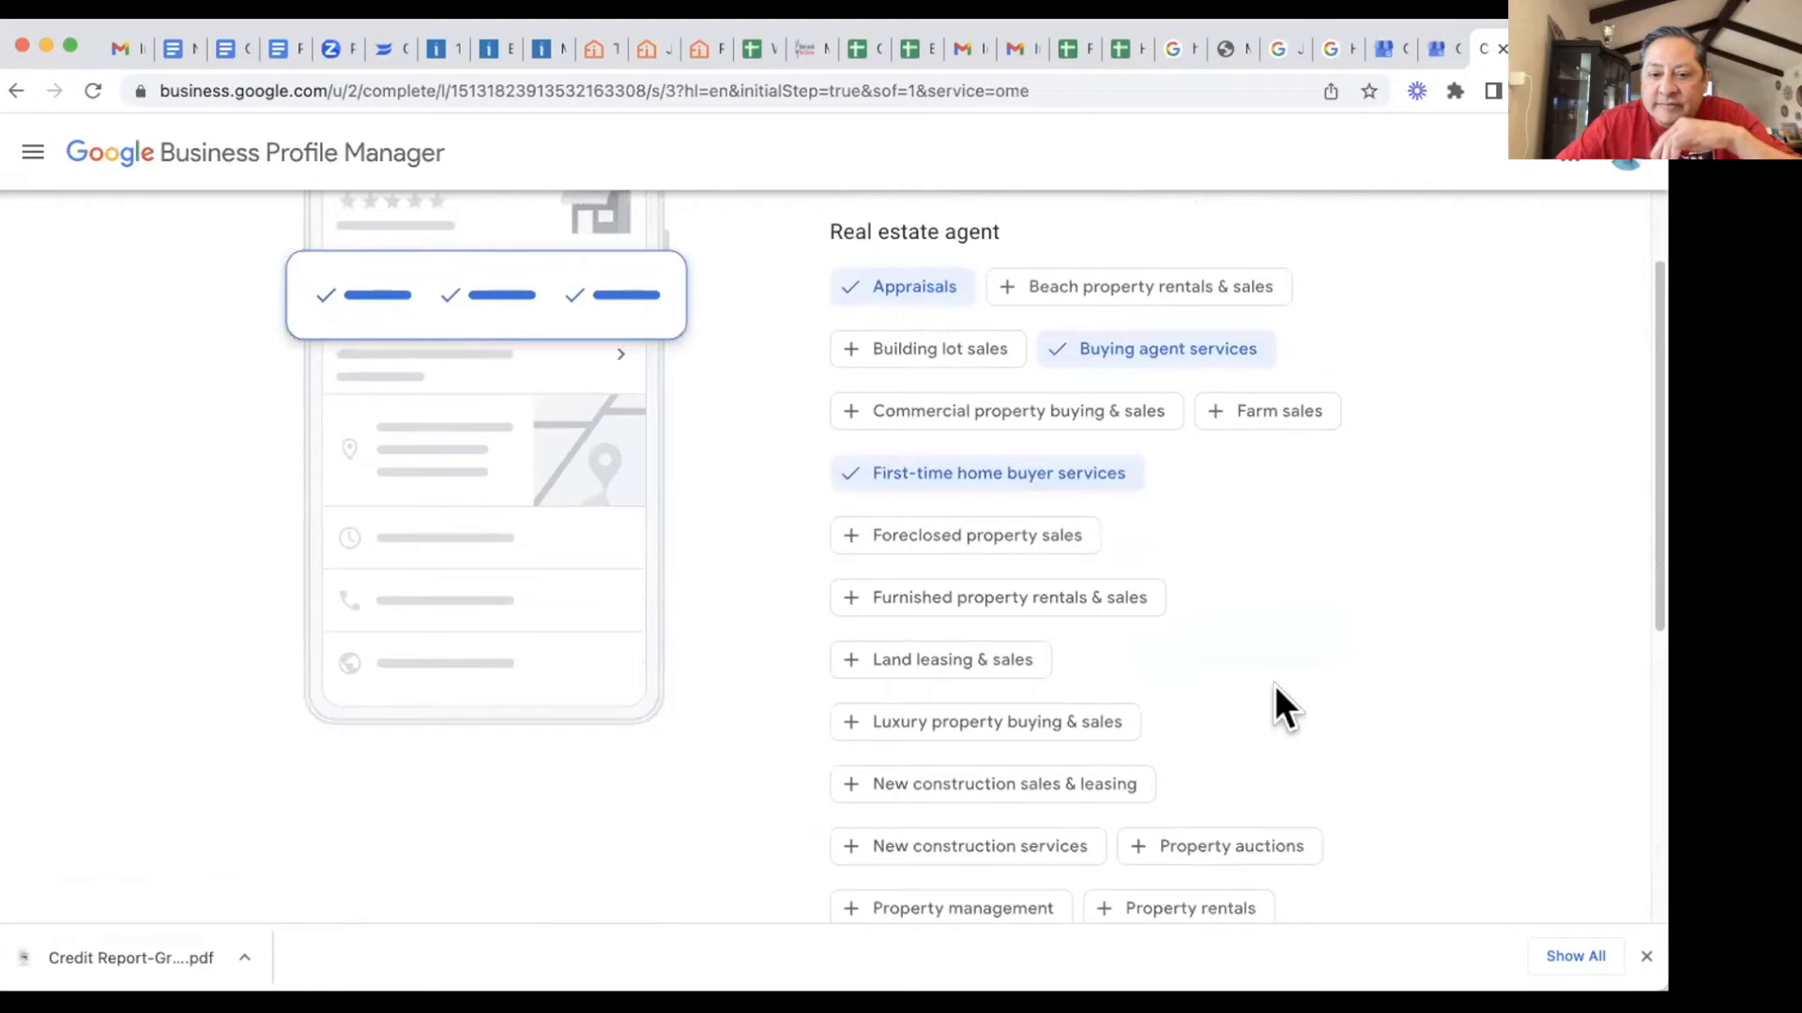
pyautogui.click(992, 532)
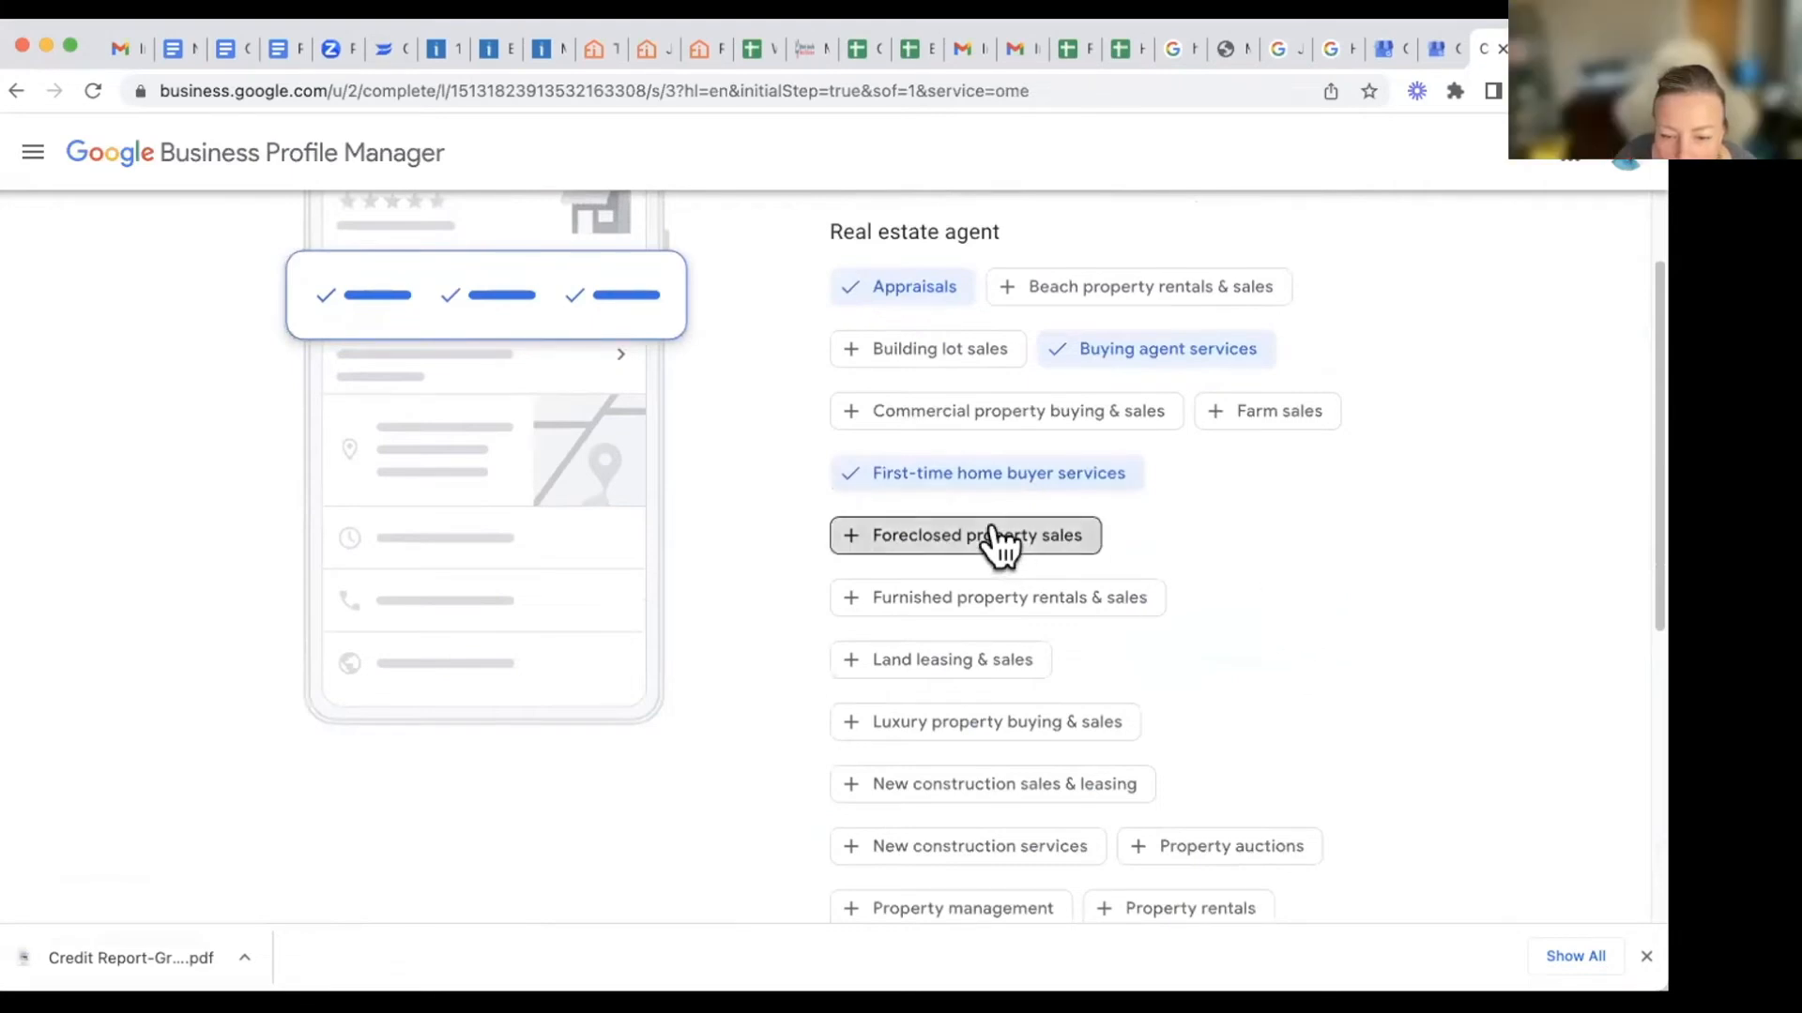
pyautogui.scroll(-1, 1288, 685)
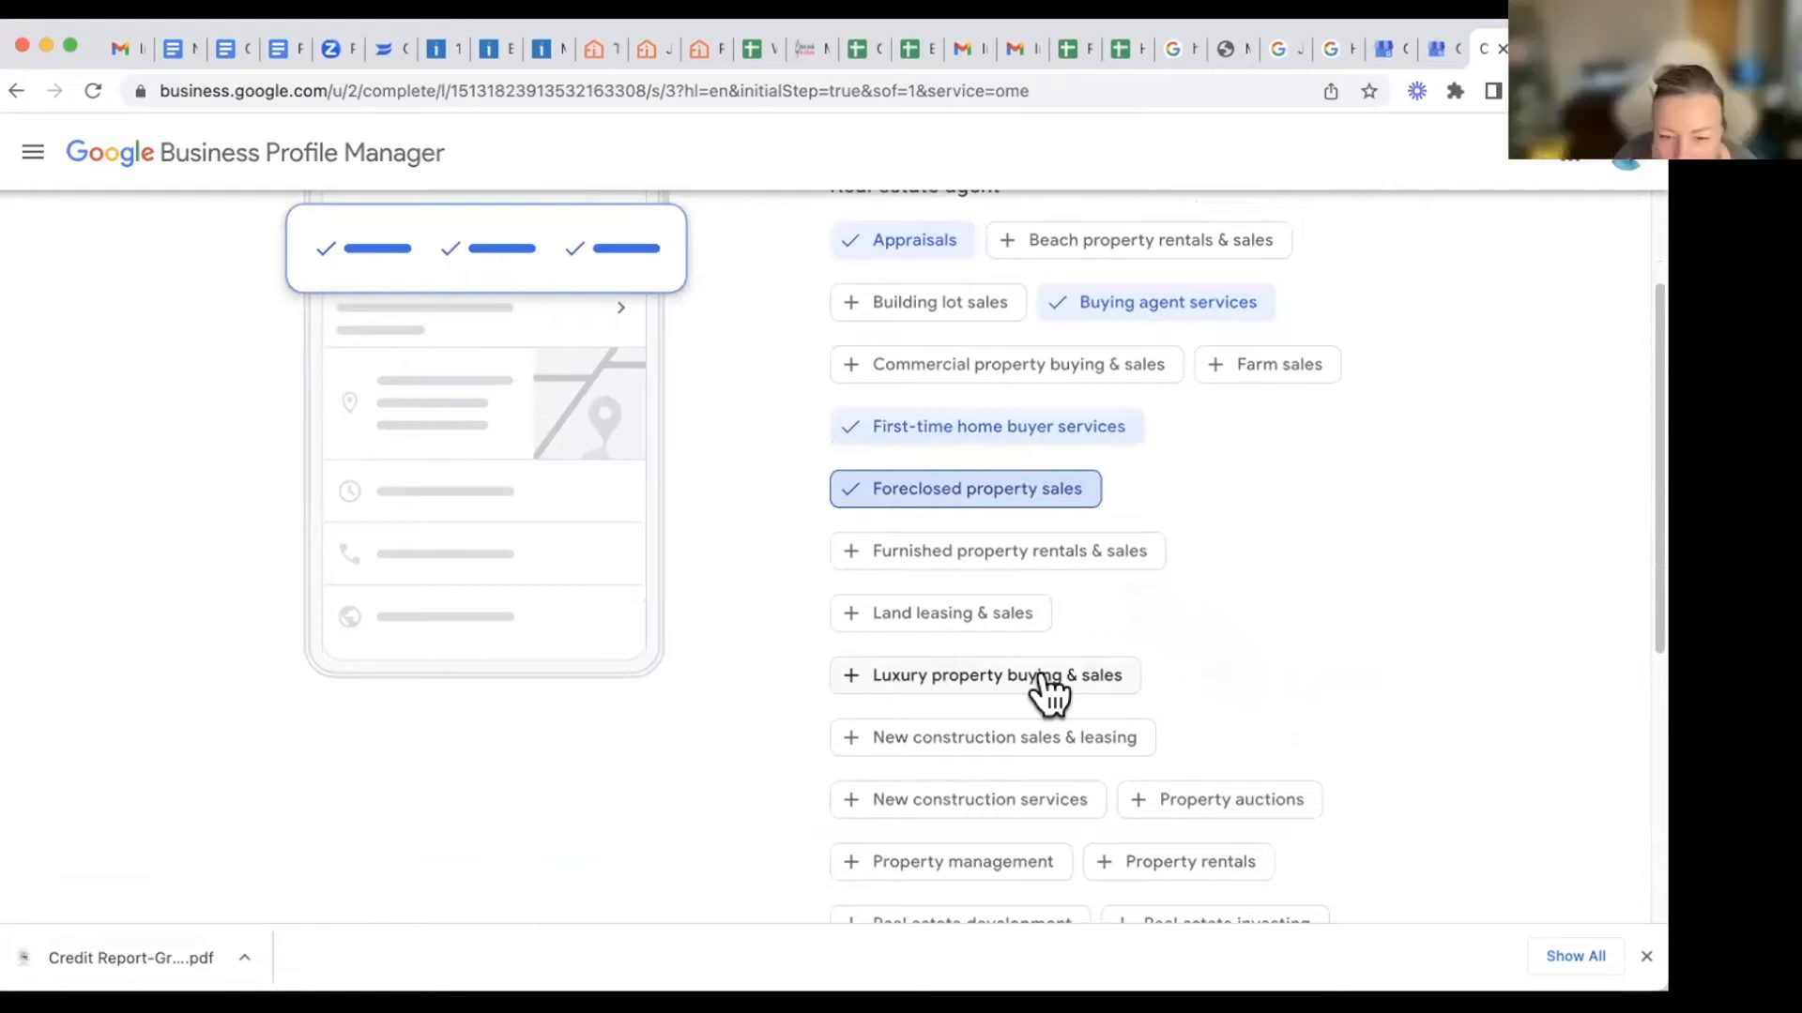
pyautogui.click(1049, 692)
pyautogui.scroll(-2, 1286, 681)
pyautogui.scroll(-3, 1282, 660)
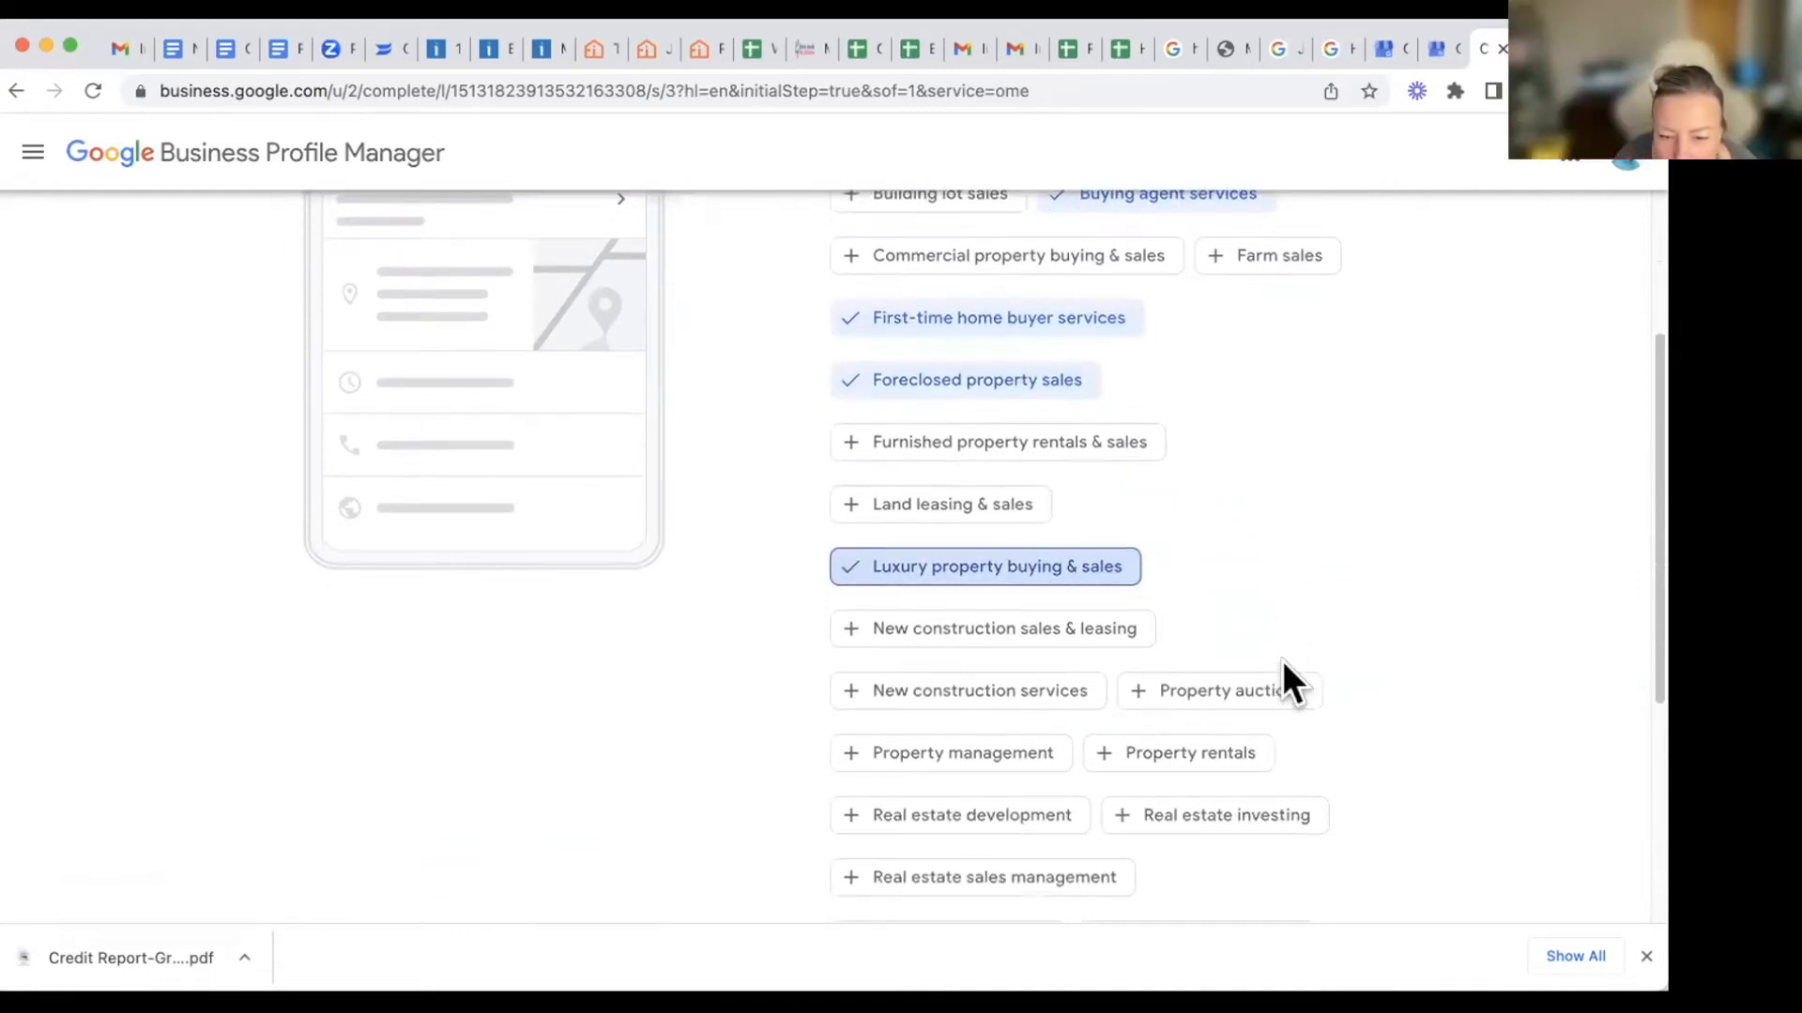
pyautogui.click(1218, 694)
# - Add Real estate sales management, Seller's agent services and Relocation assistance, then save the services
pyautogui.scroll(-1, 1209, 706)
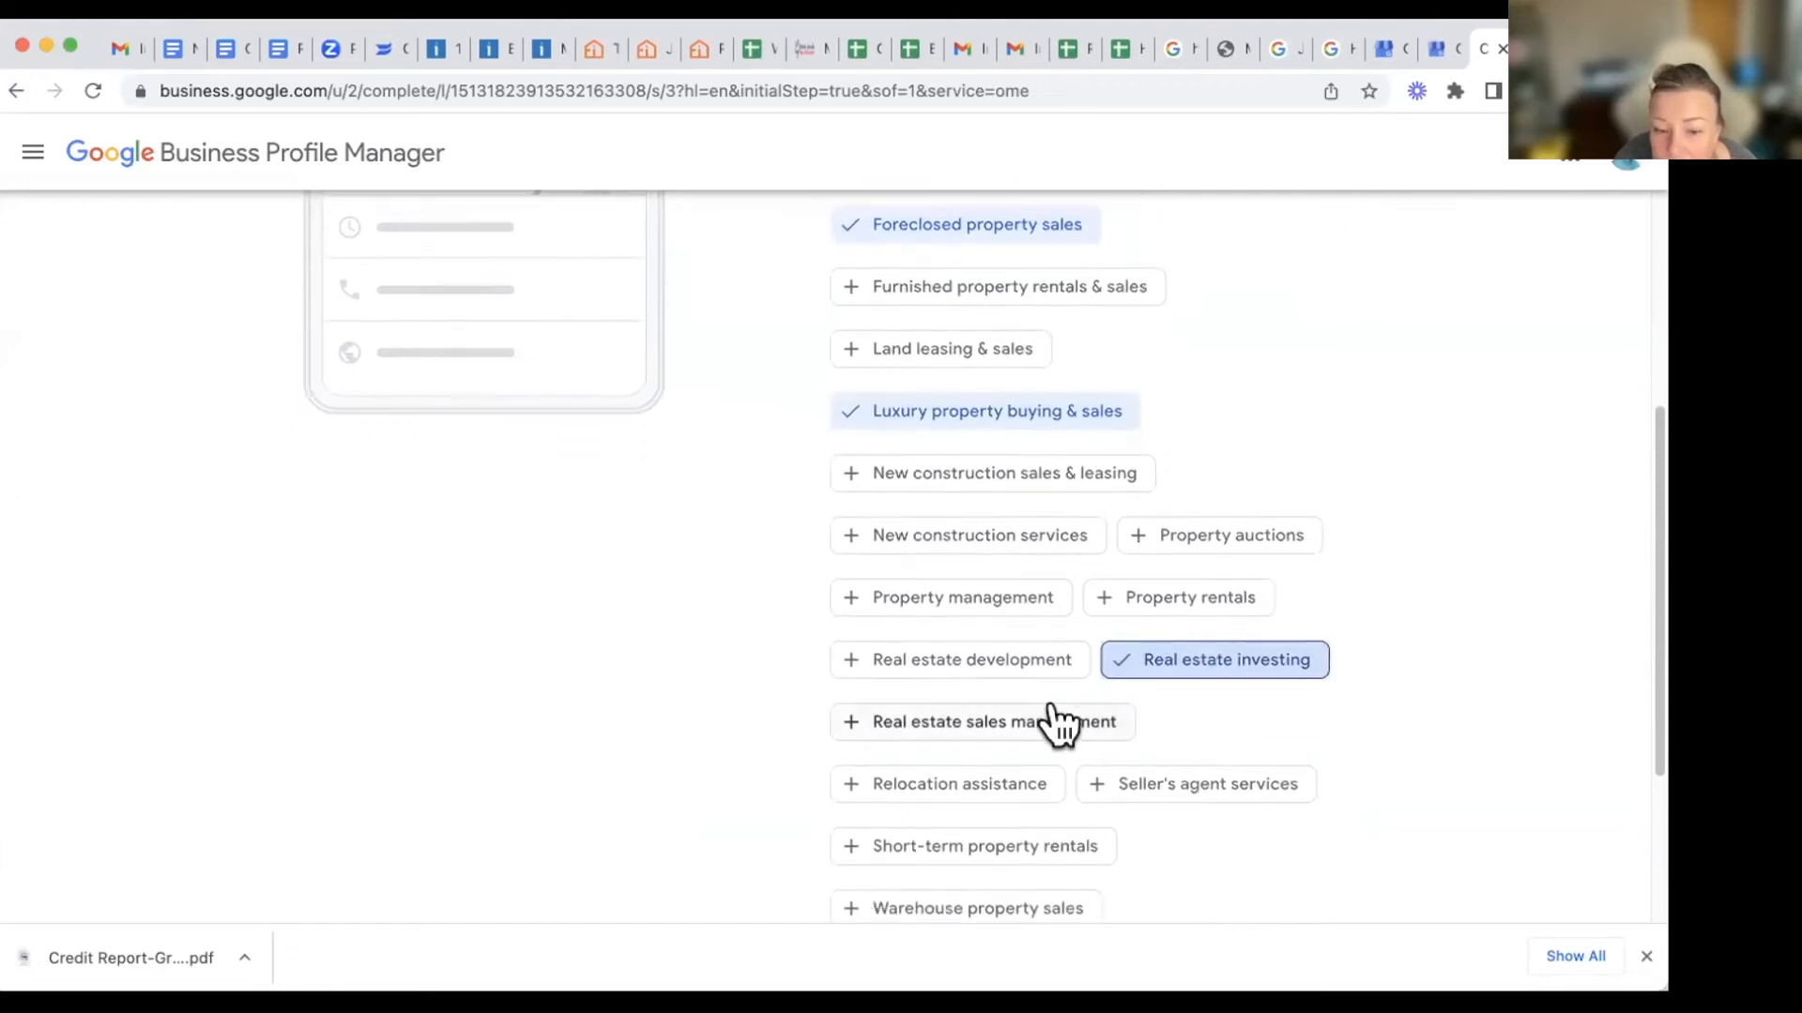
pyautogui.click(1052, 719)
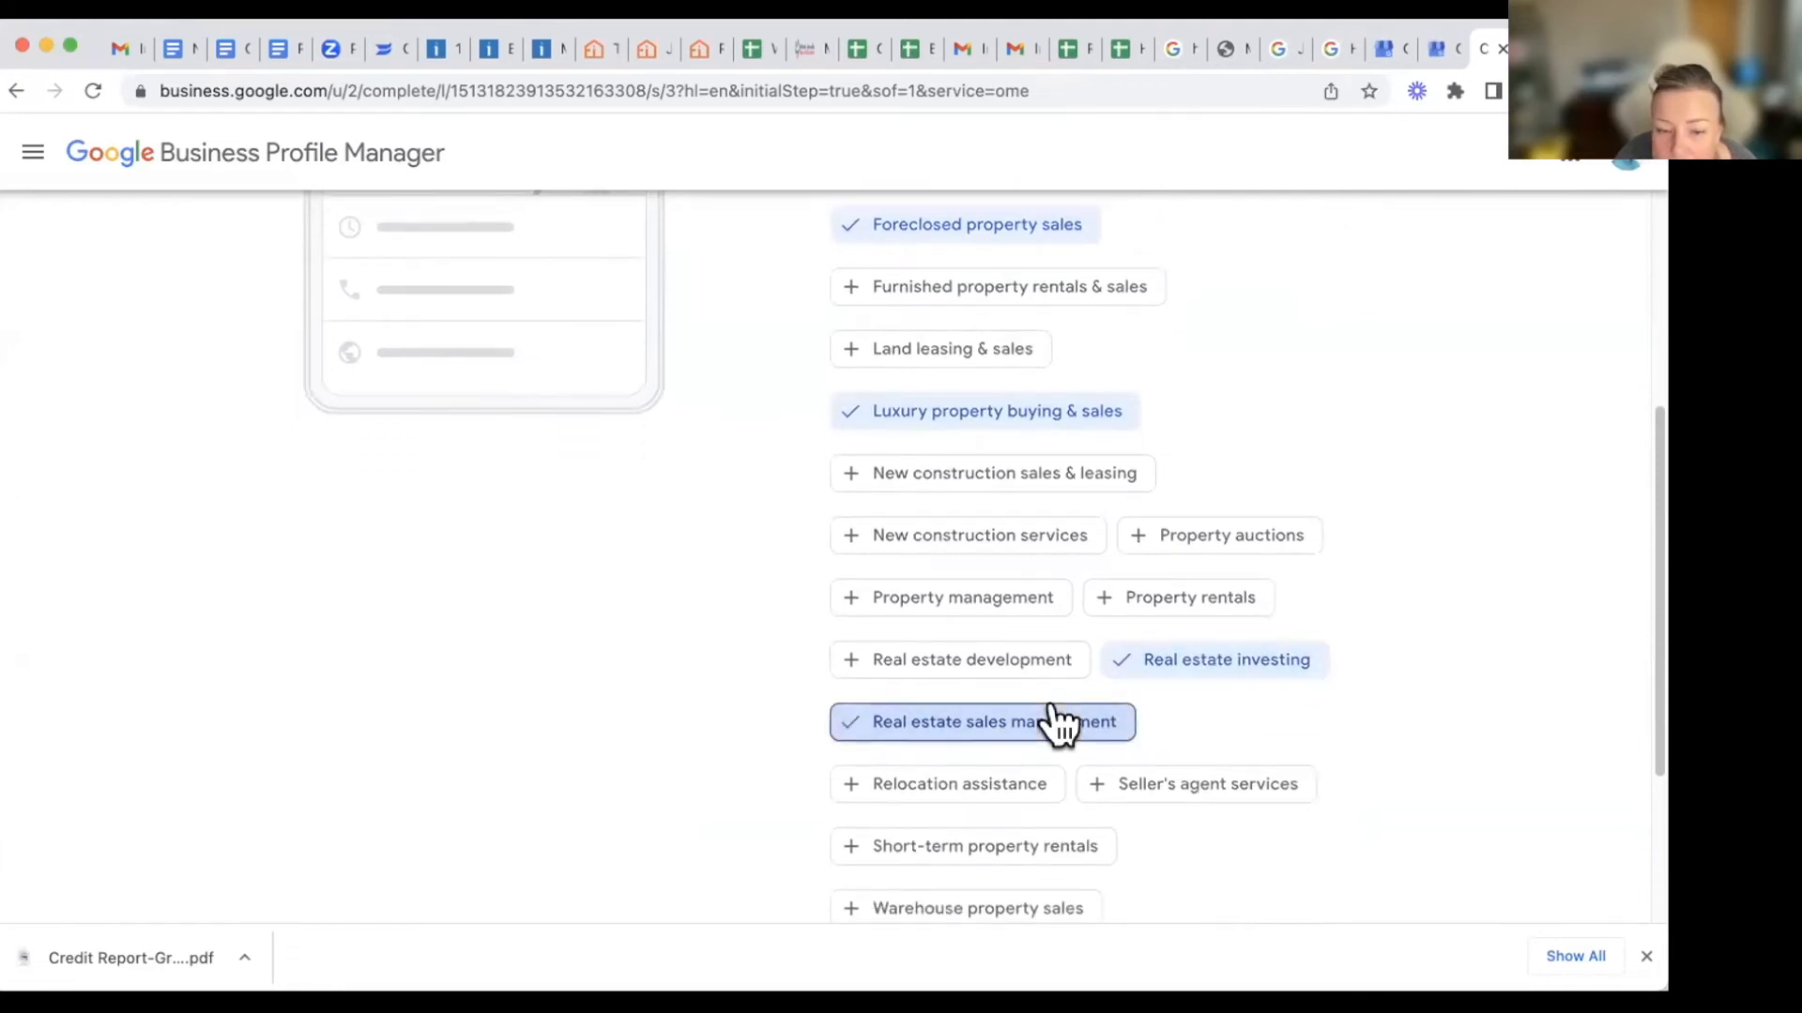
pyautogui.click(1206, 779)
pyautogui.scroll(-2, 1210, 779)
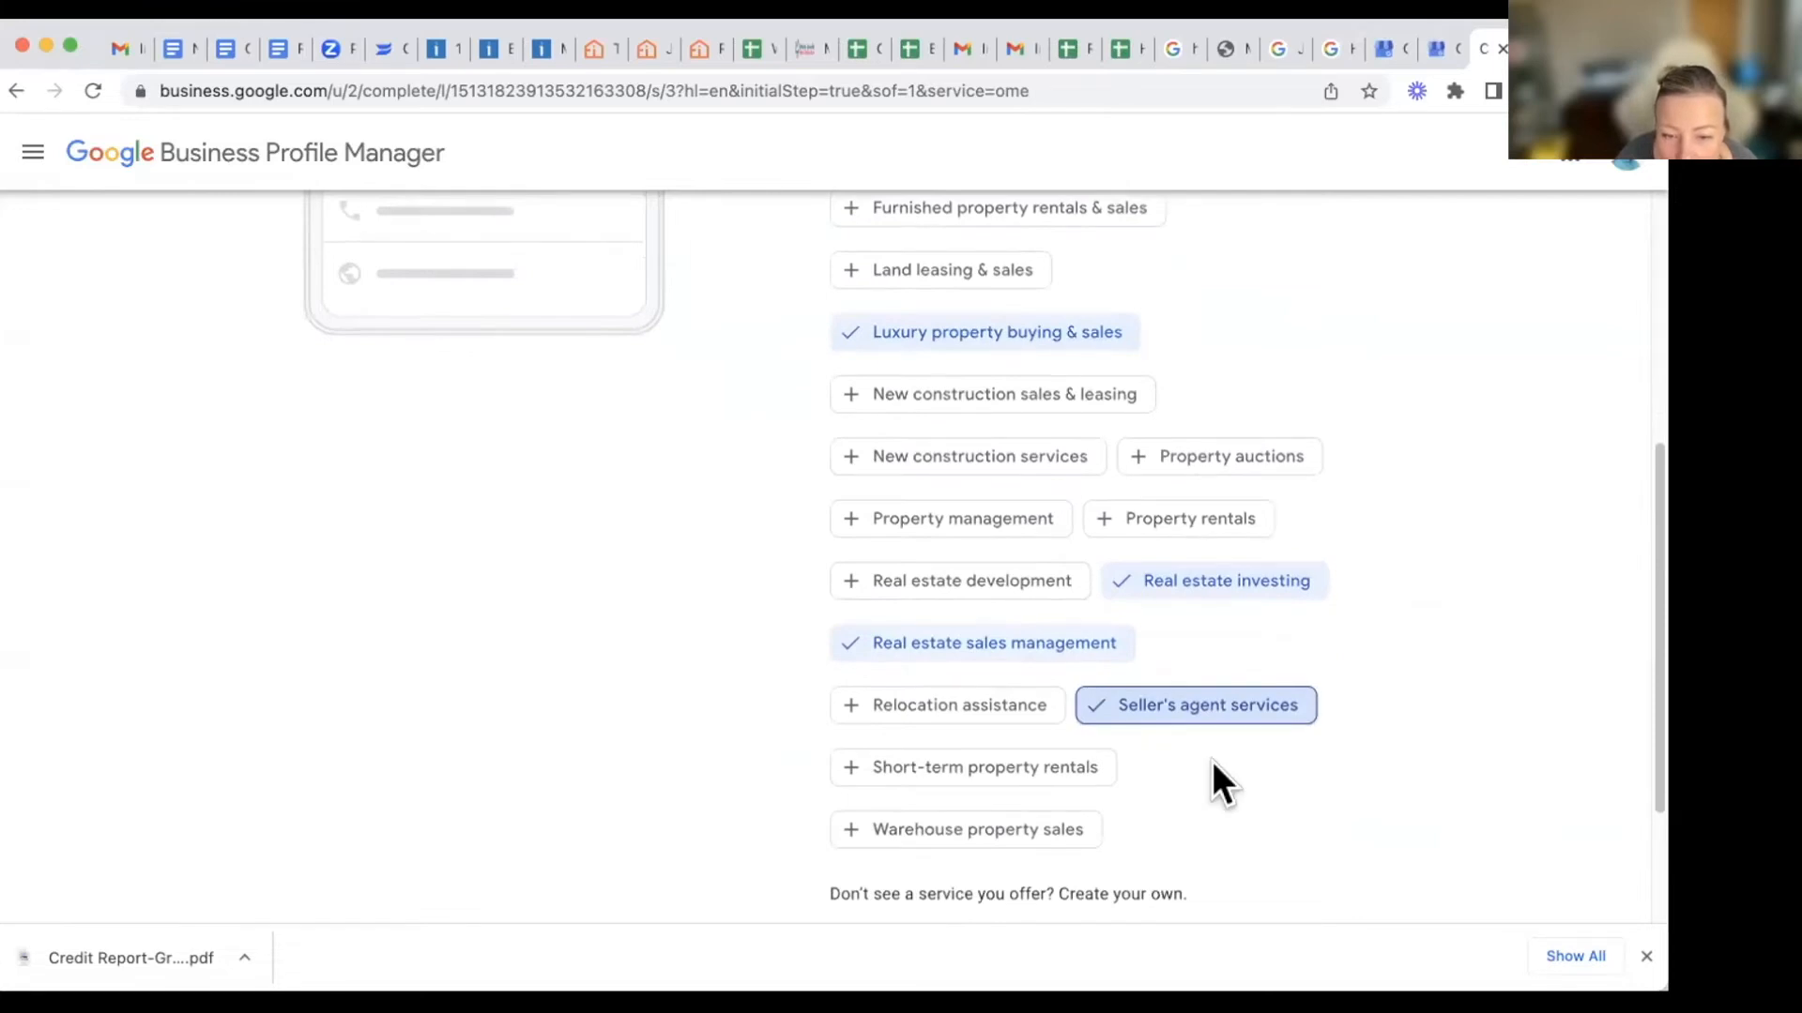
pyautogui.click(978, 717)
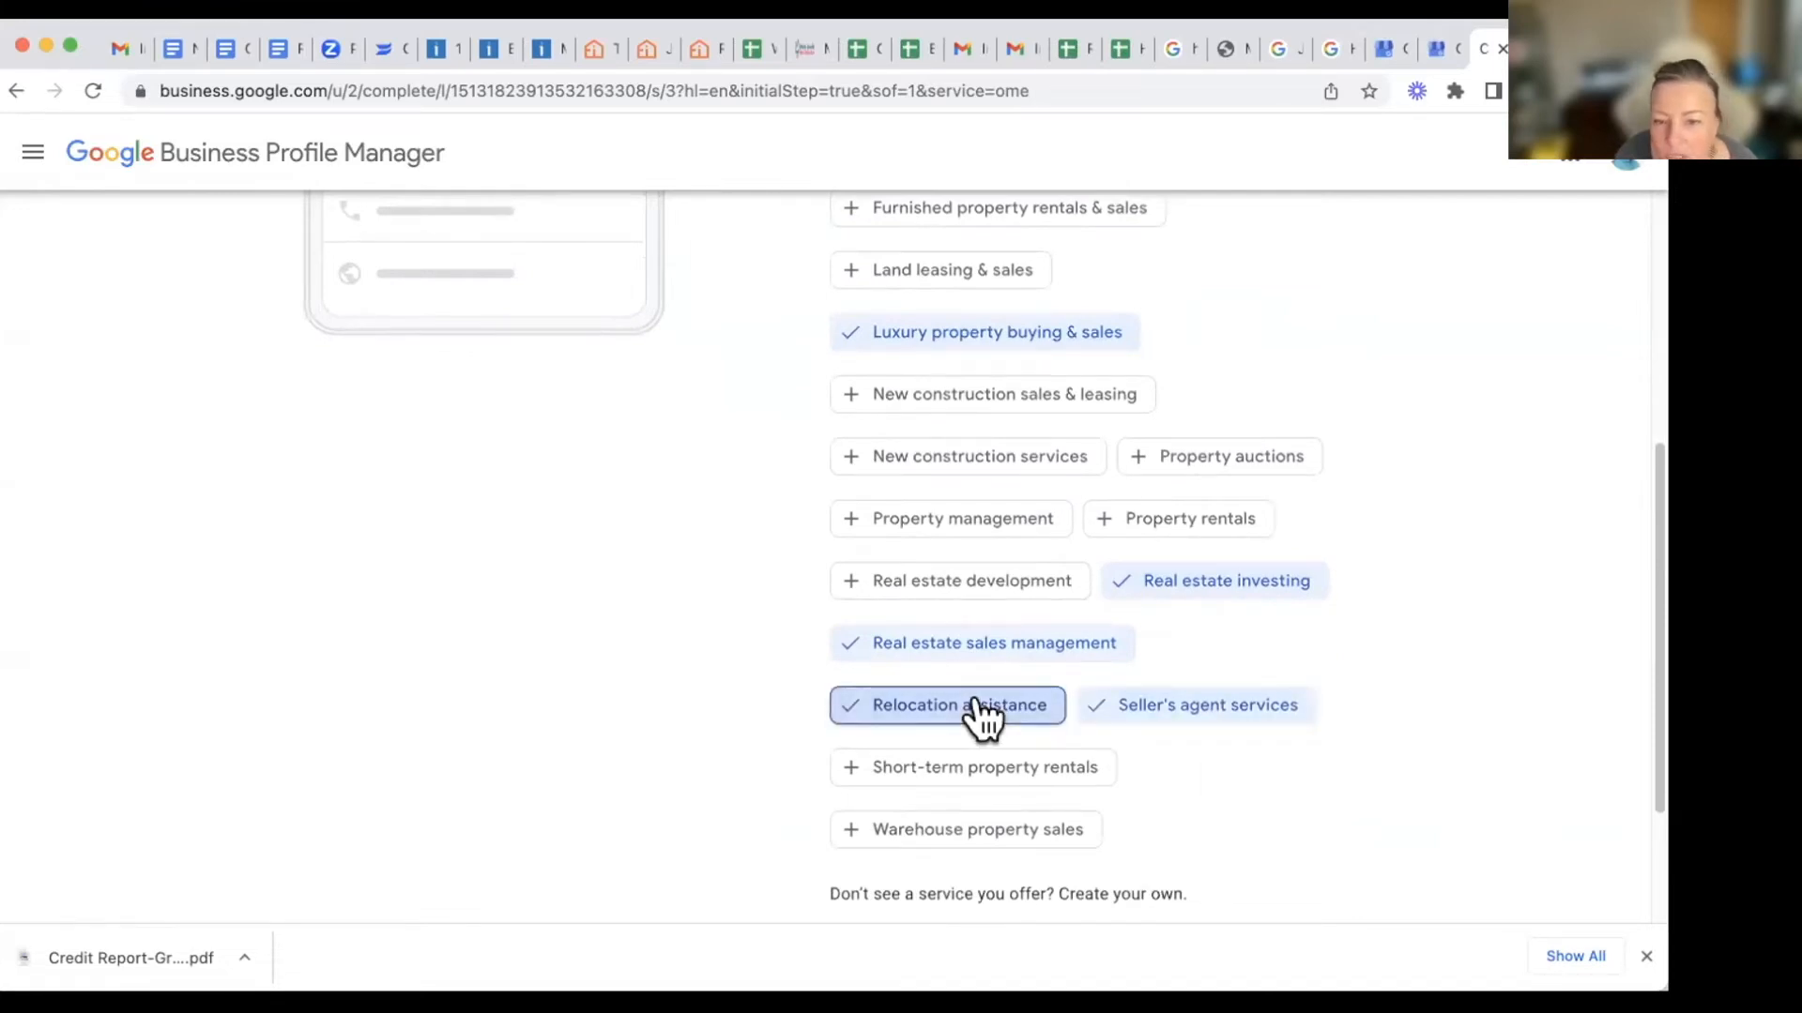
pyautogui.scroll(-1, 1248, 746)
pyautogui.scroll(-3, 1239, 747)
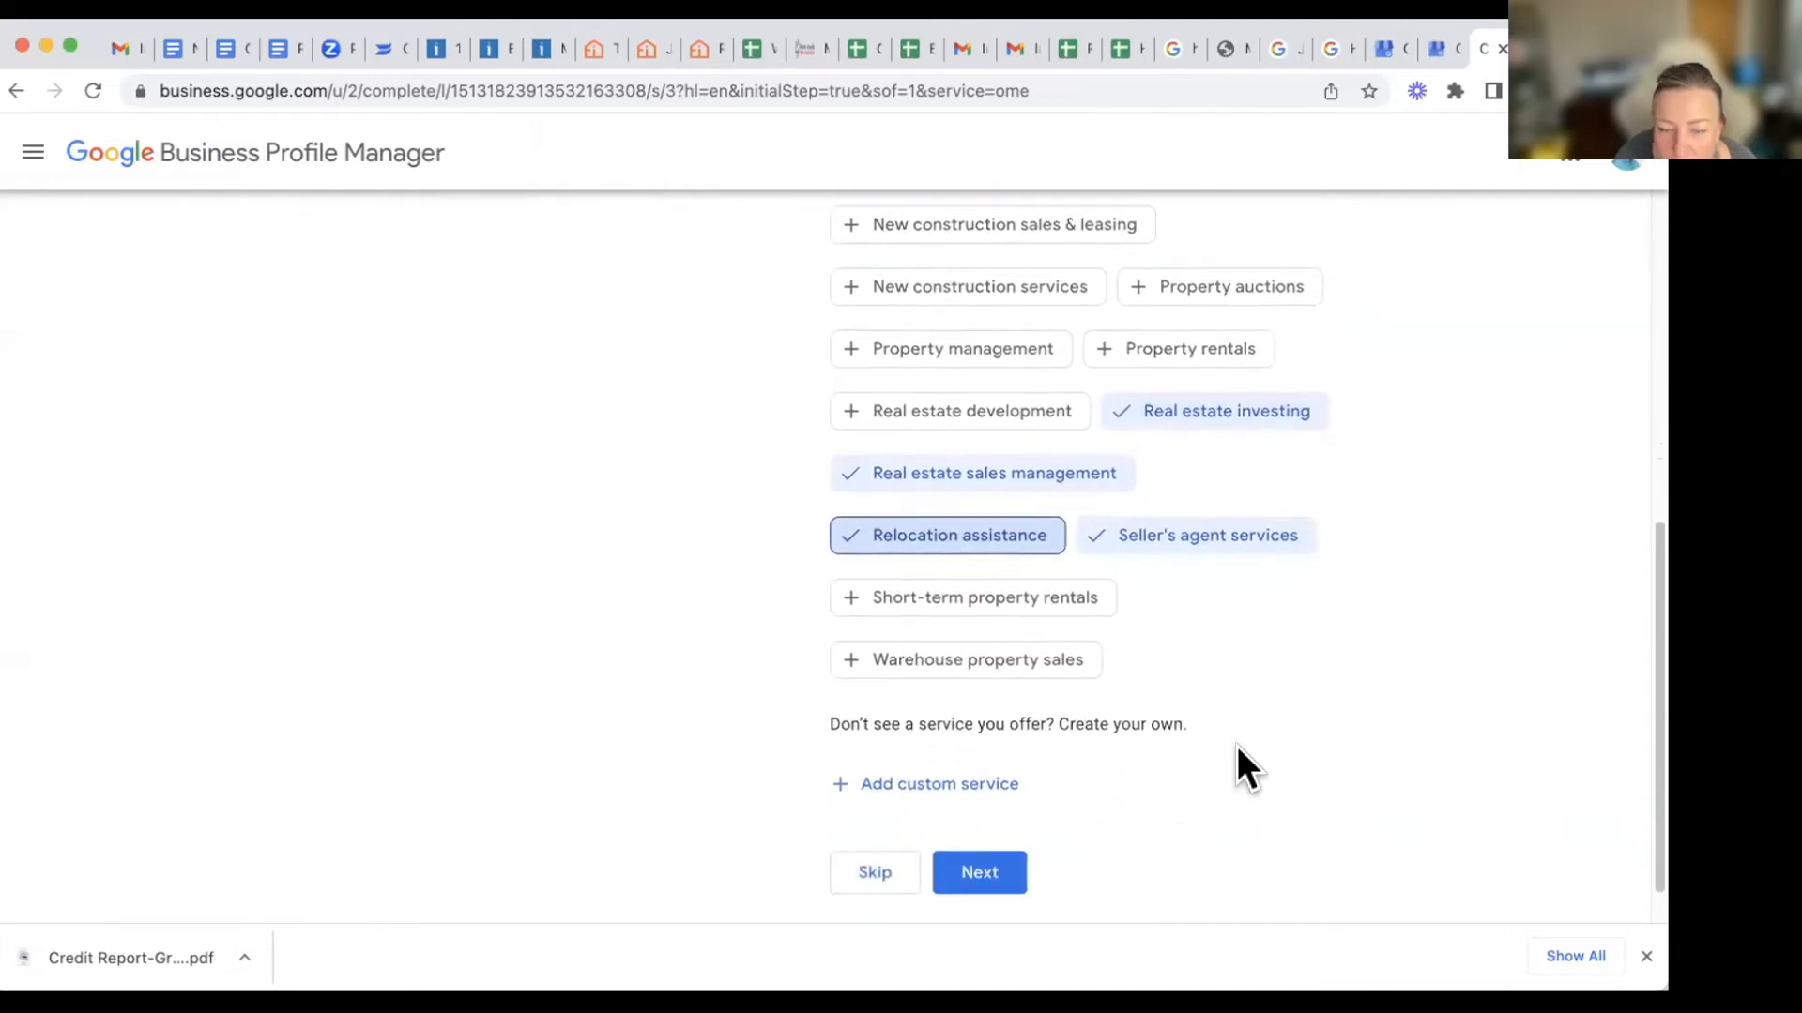
pyautogui.scroll(-1, 1237, 747)
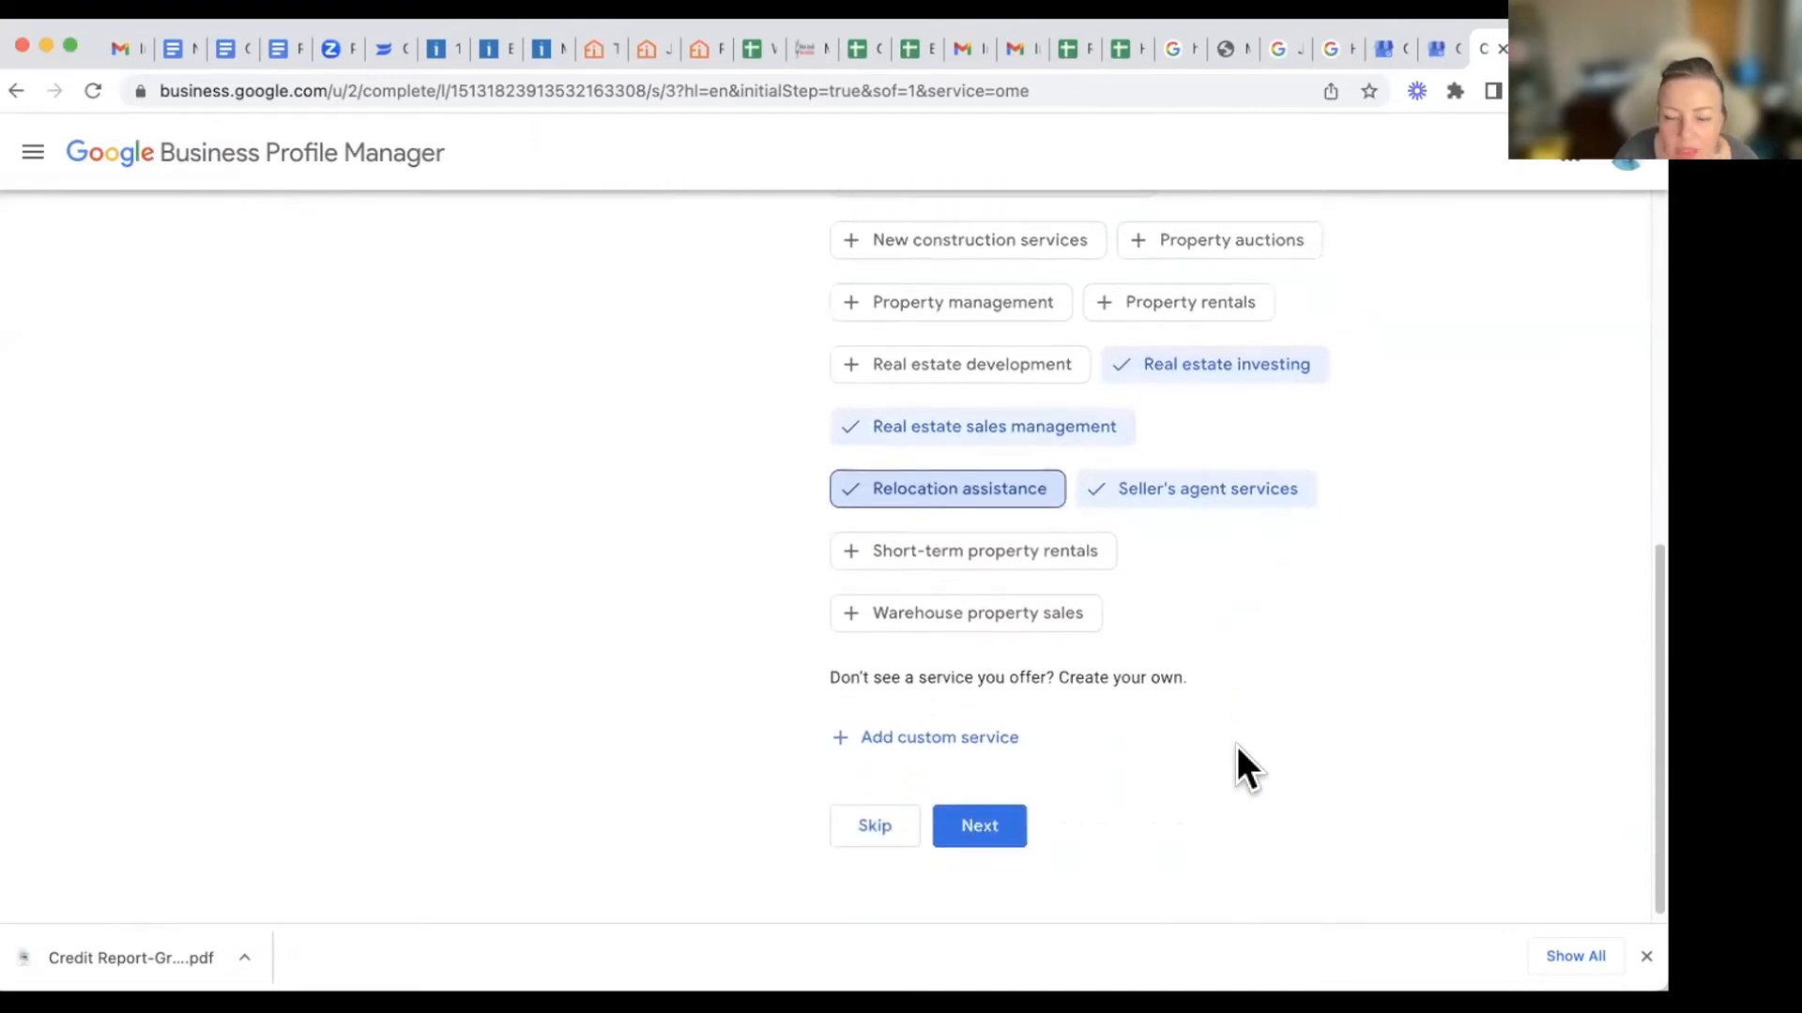
pyautogui.click(976, 825)
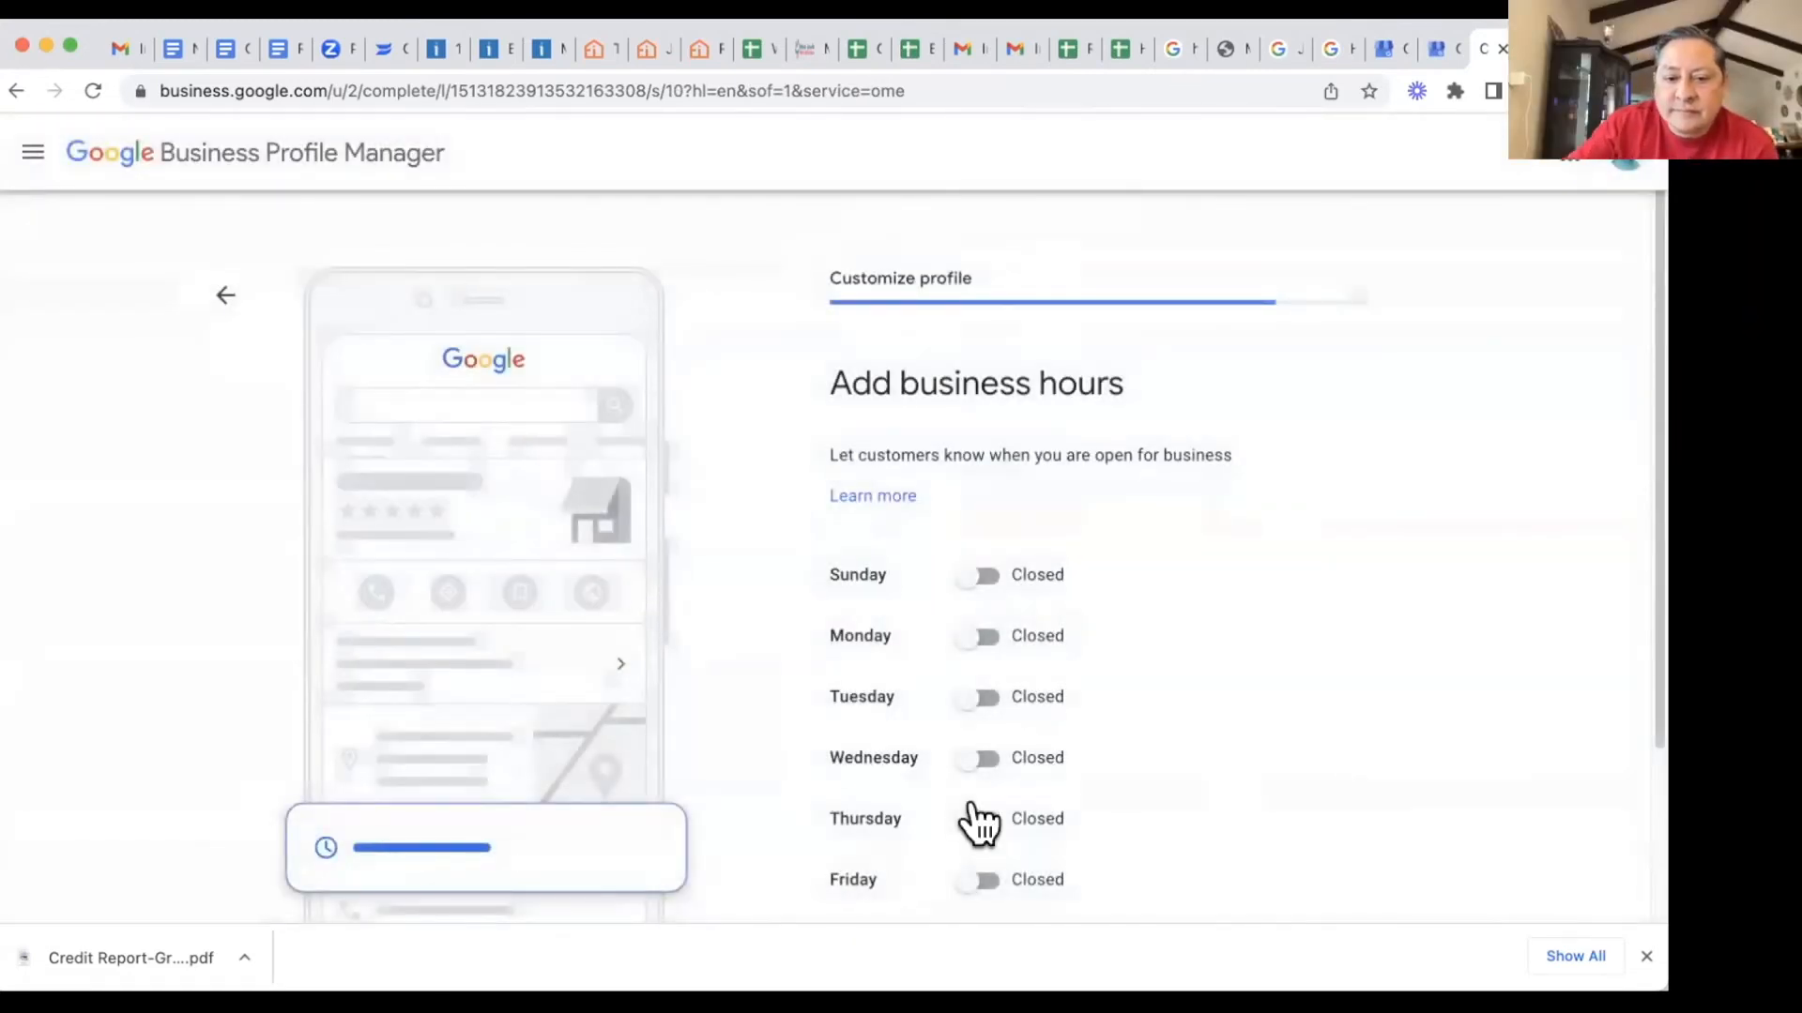
# - Set Monday through Friday to Open, leave the weekend closed, and attempt to continue
pyautogui.click(979, 563)
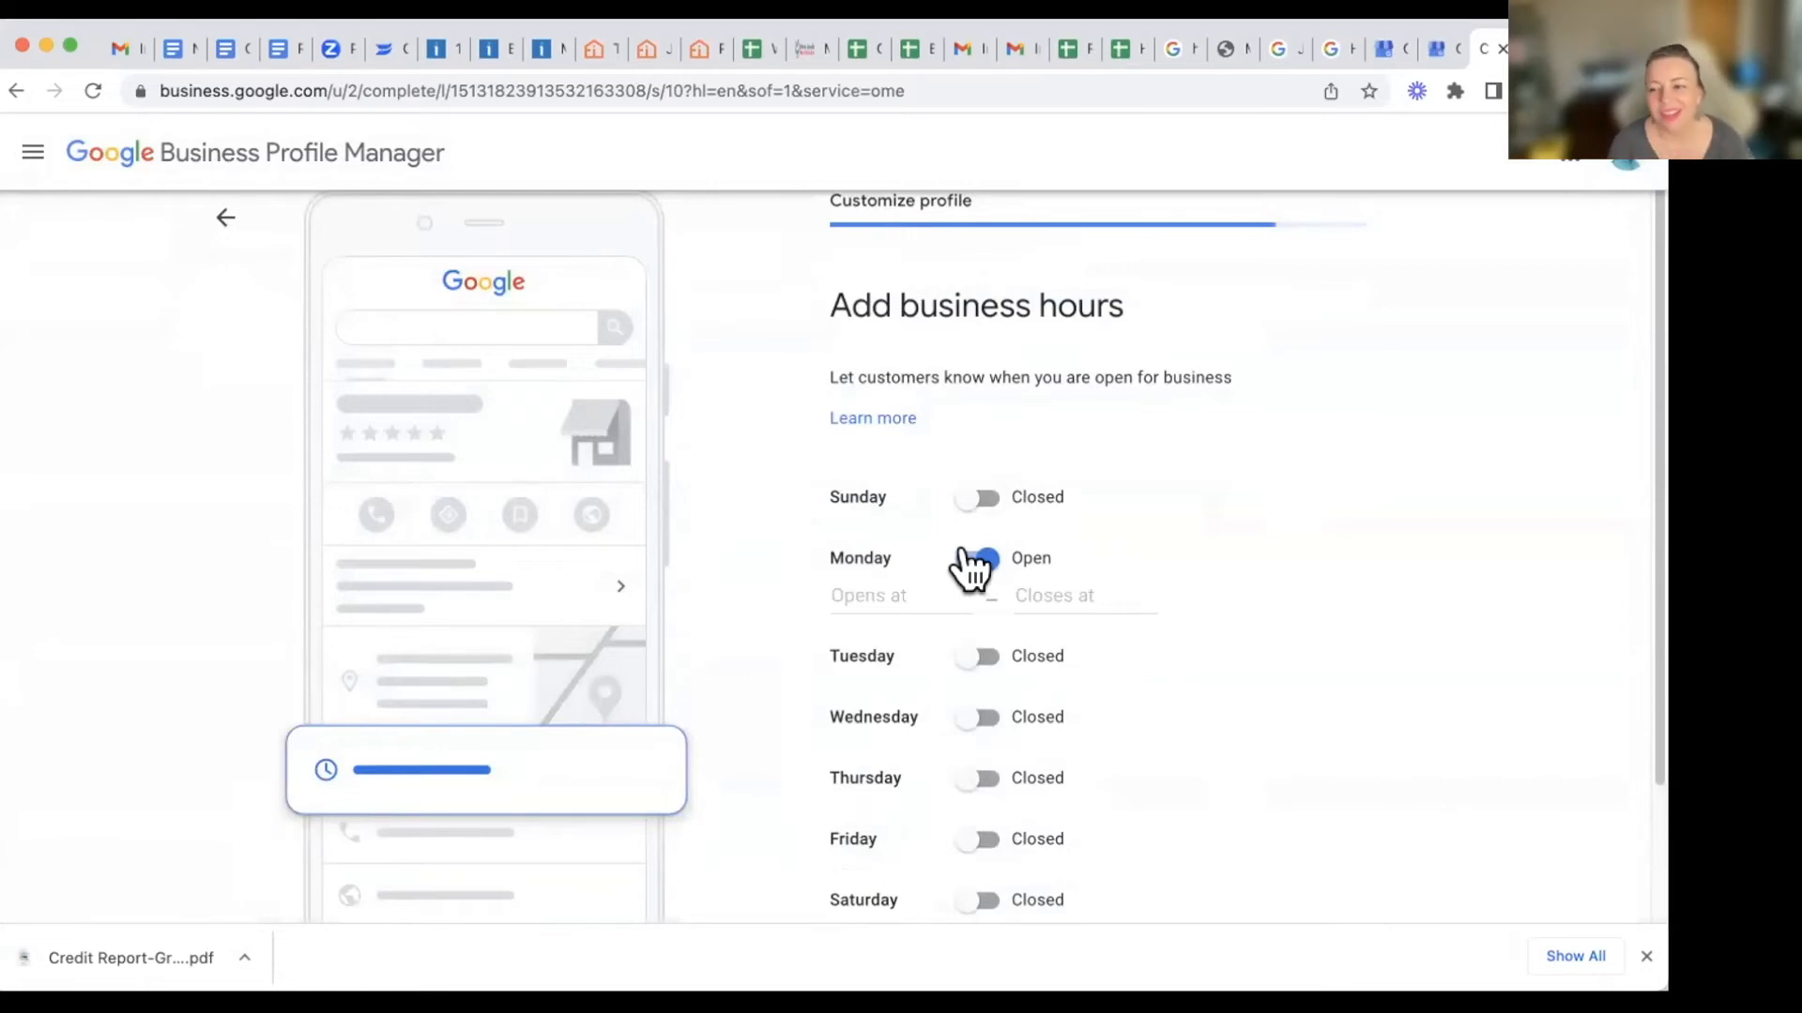
pyautogui.click(976, 656)
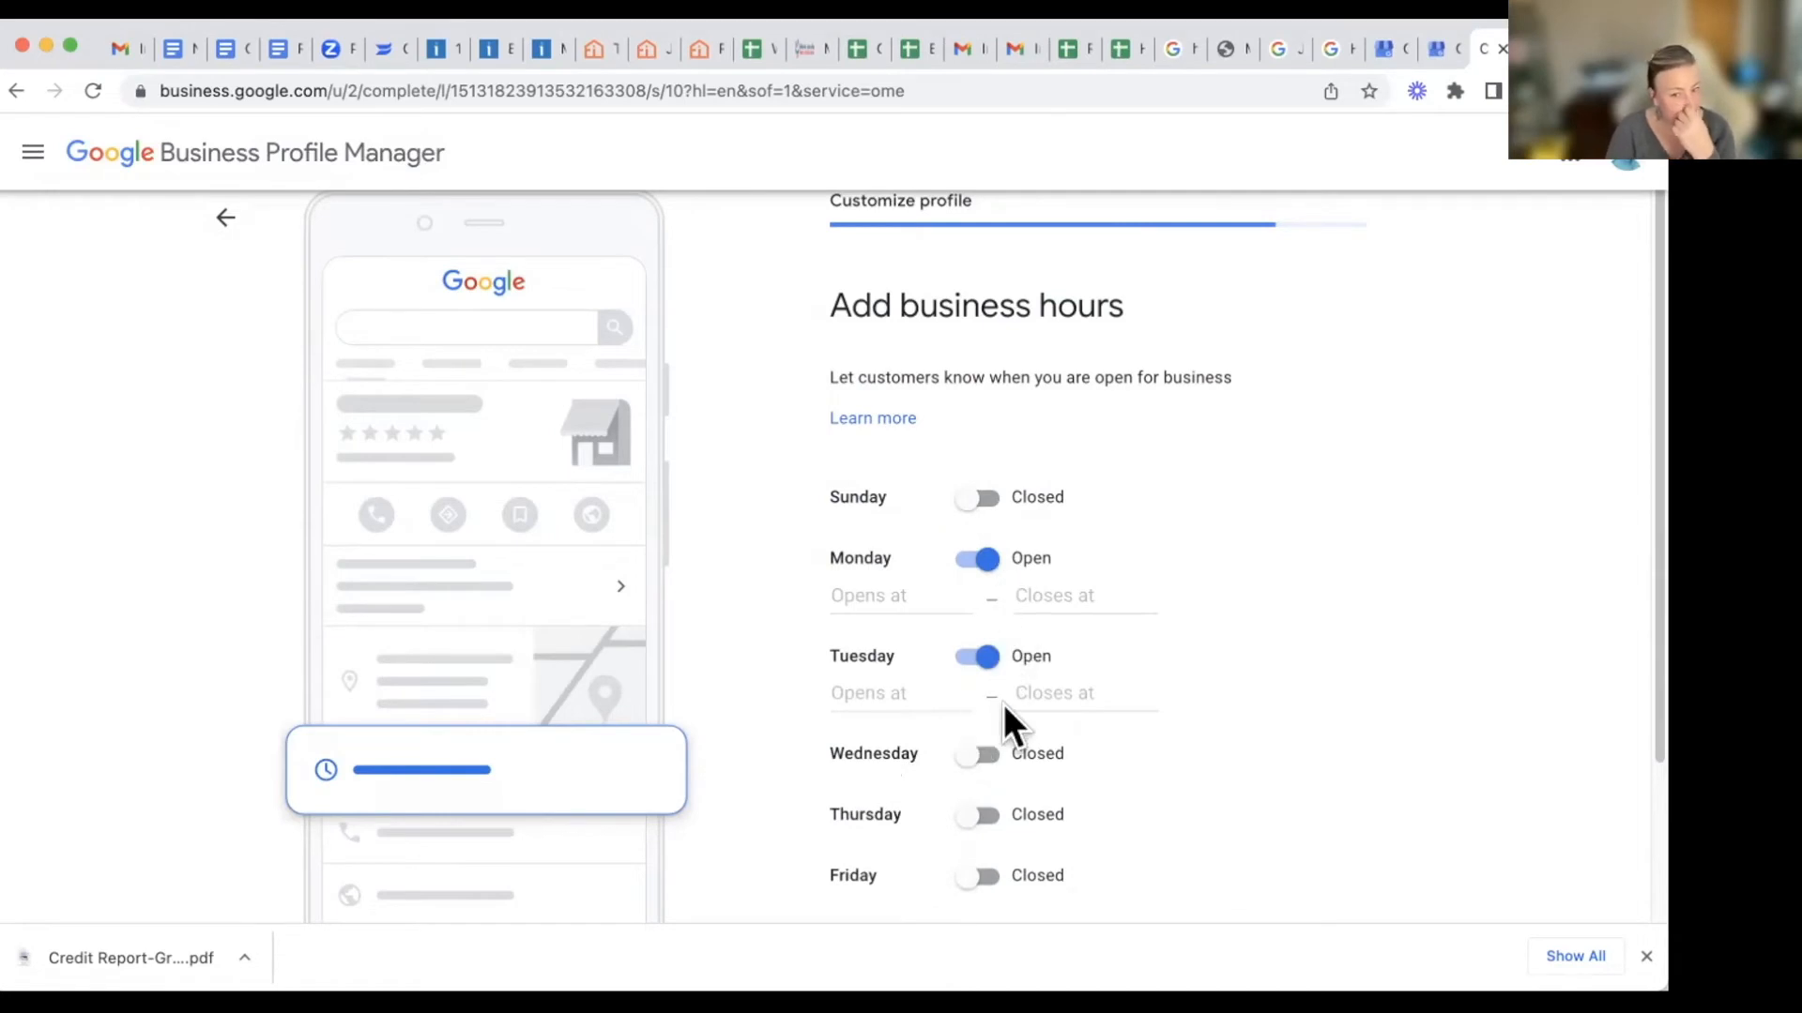
pyautogui.click(974, 756)
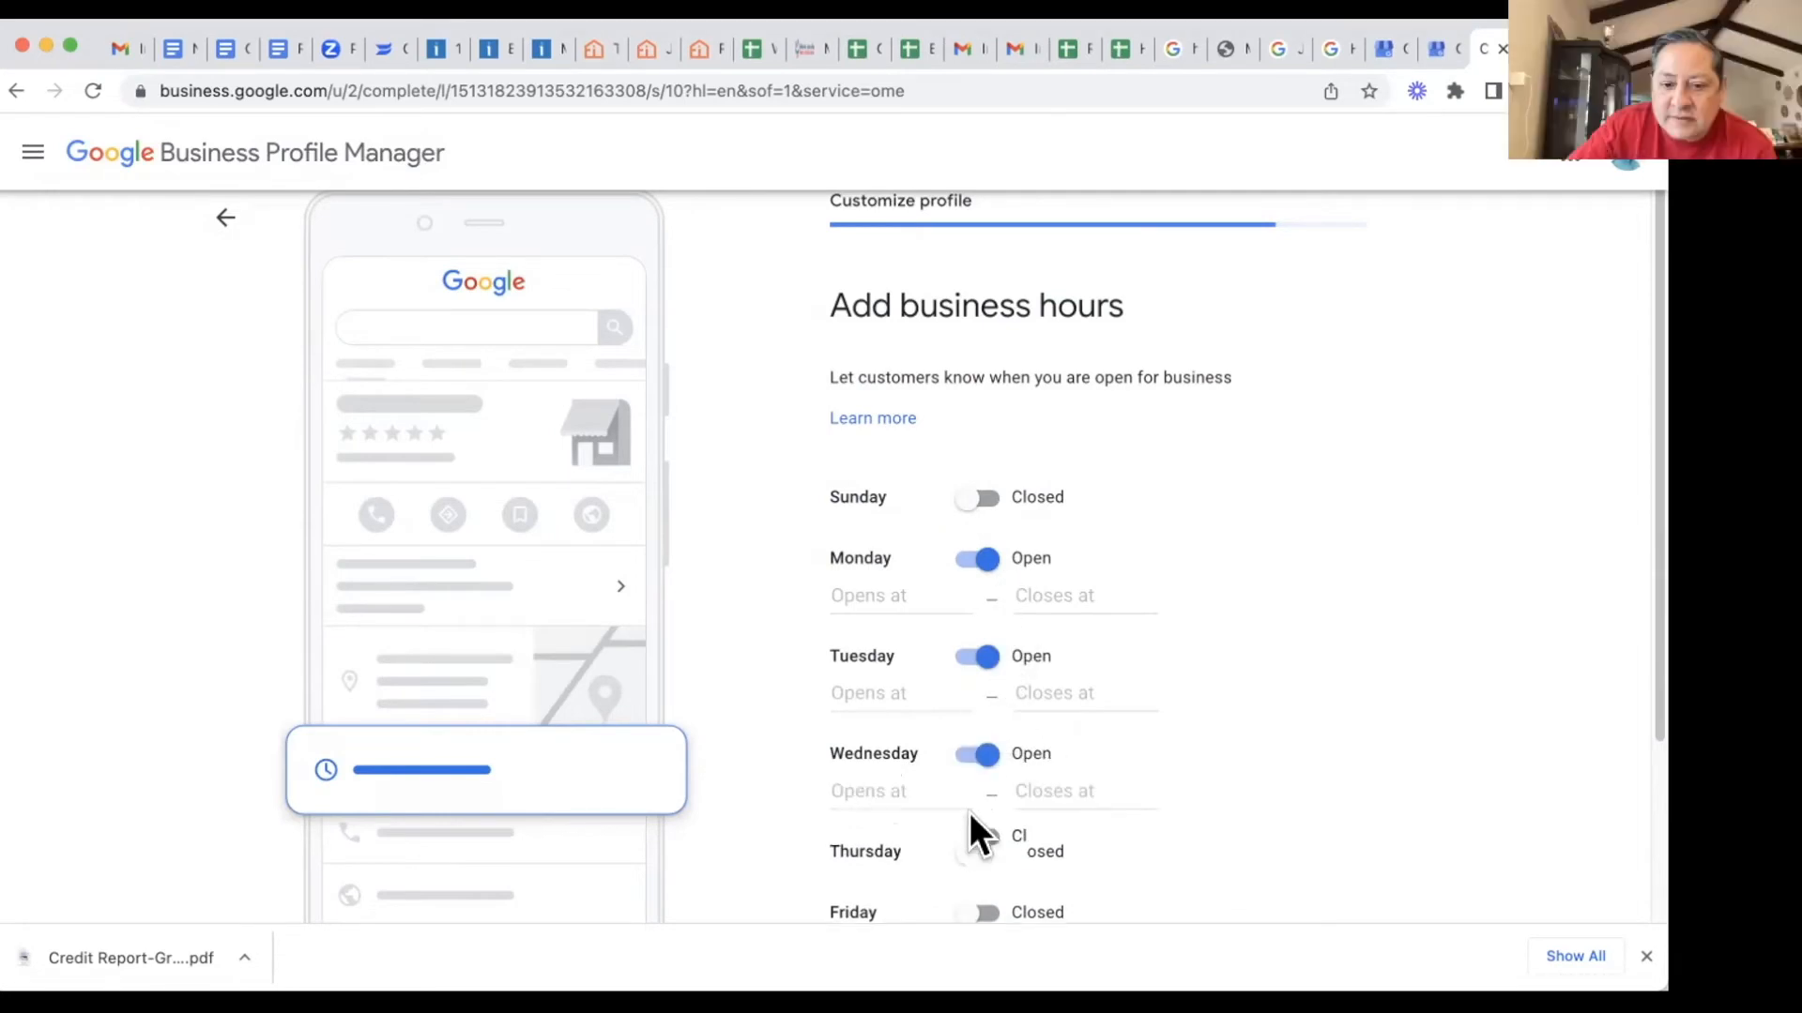
pyautogui.scroll(-1, 971, 816)
pyautogui.click(966, 827)
pyautogui.scroll(-1, 967, 844)
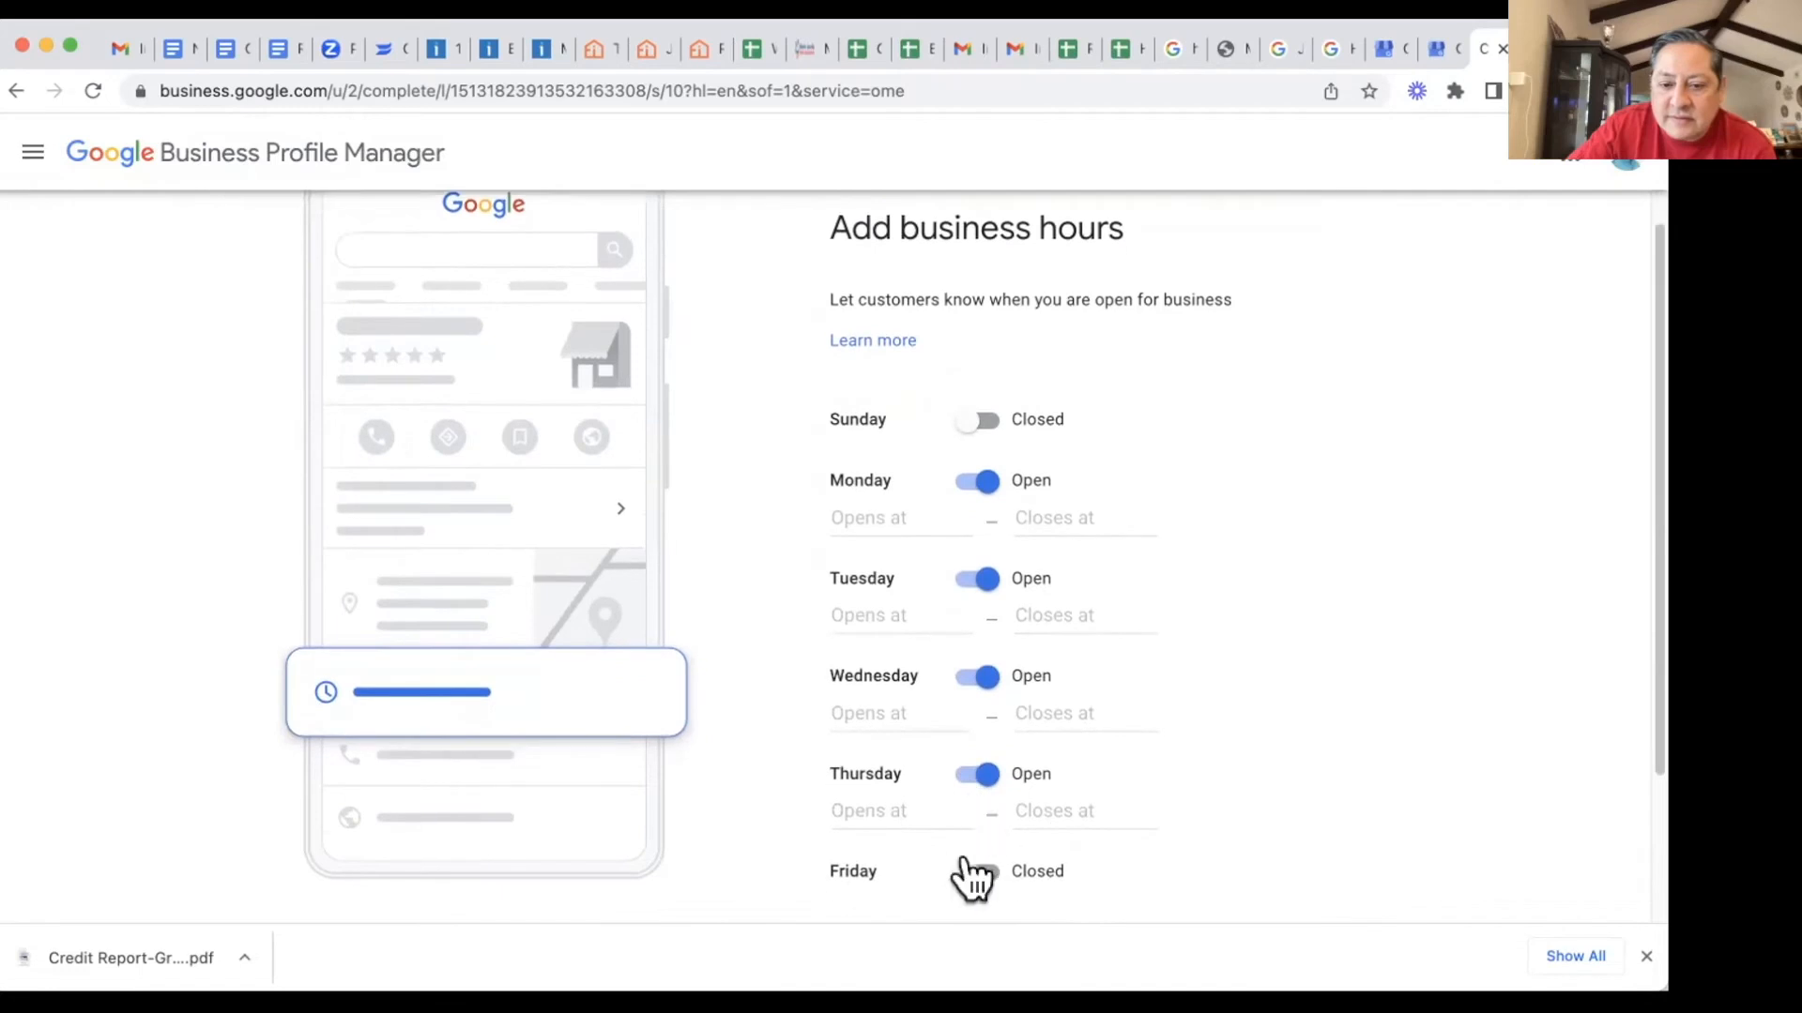
pyautogui.click(972, 878)
pyautogui.scroll(-3, 976, 835)
pyautogui.scroll(-1, 1079, 694)
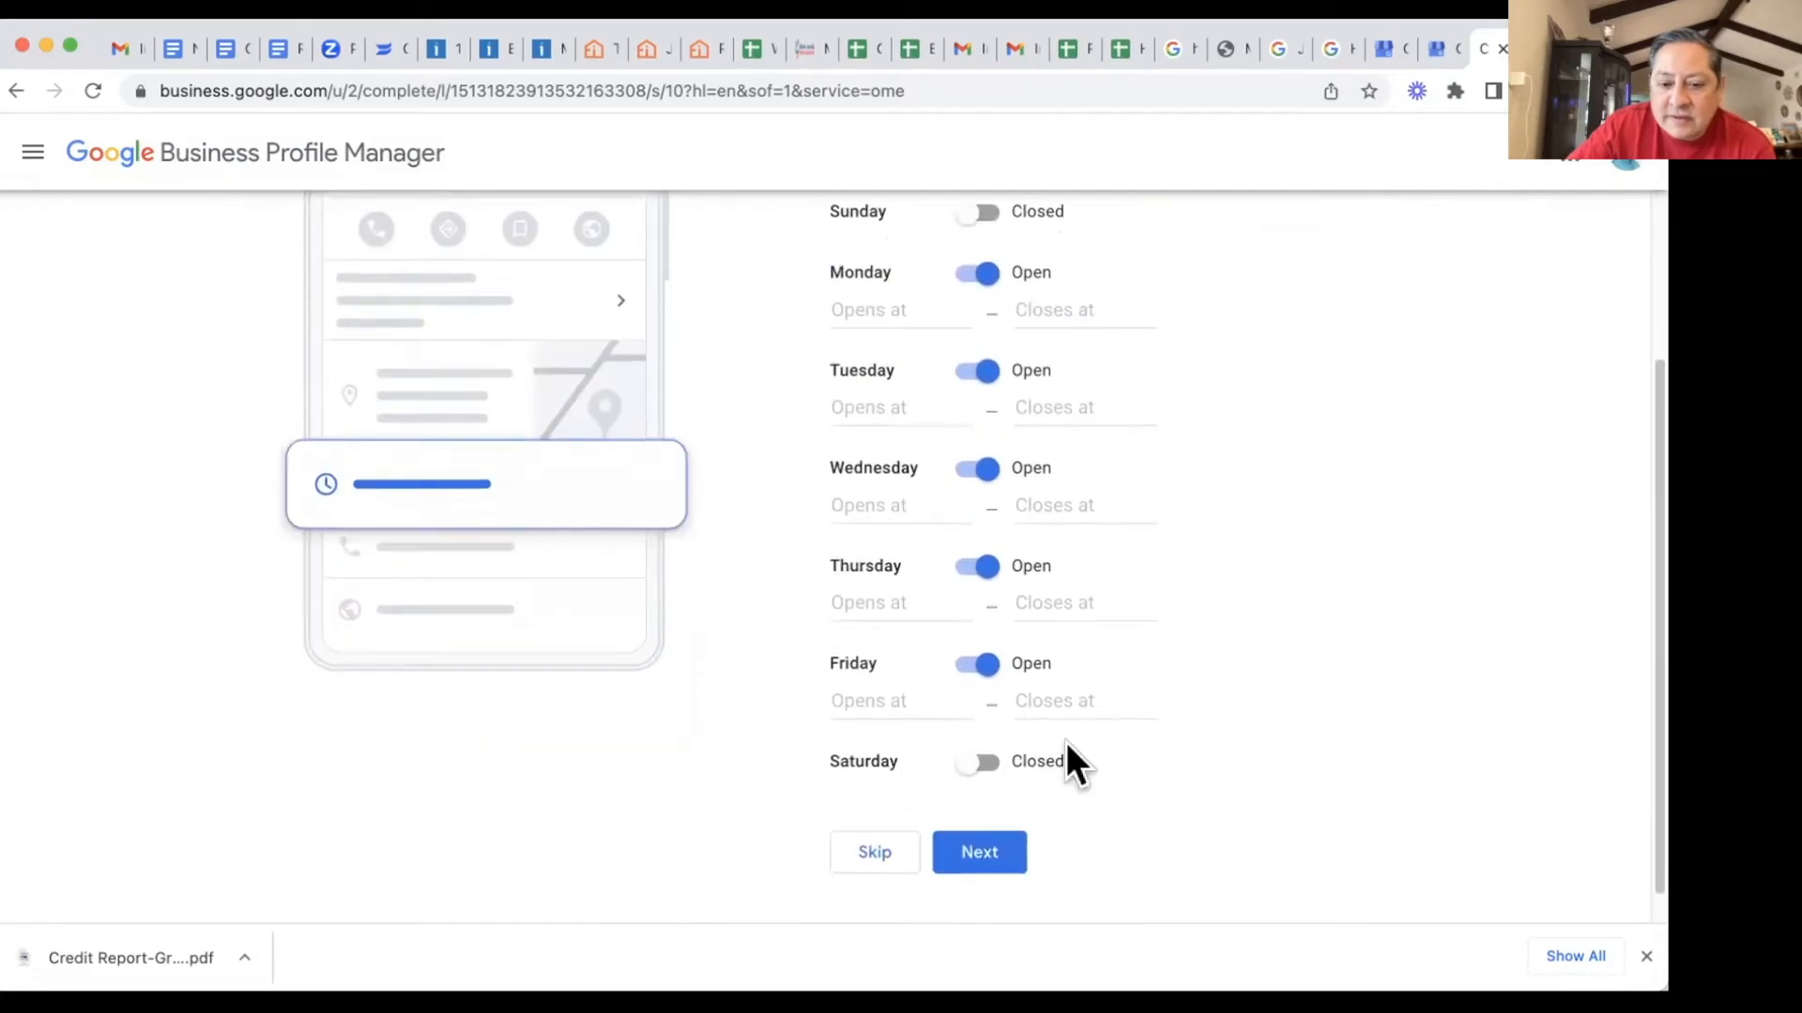
pyautogui.click(981, 853)
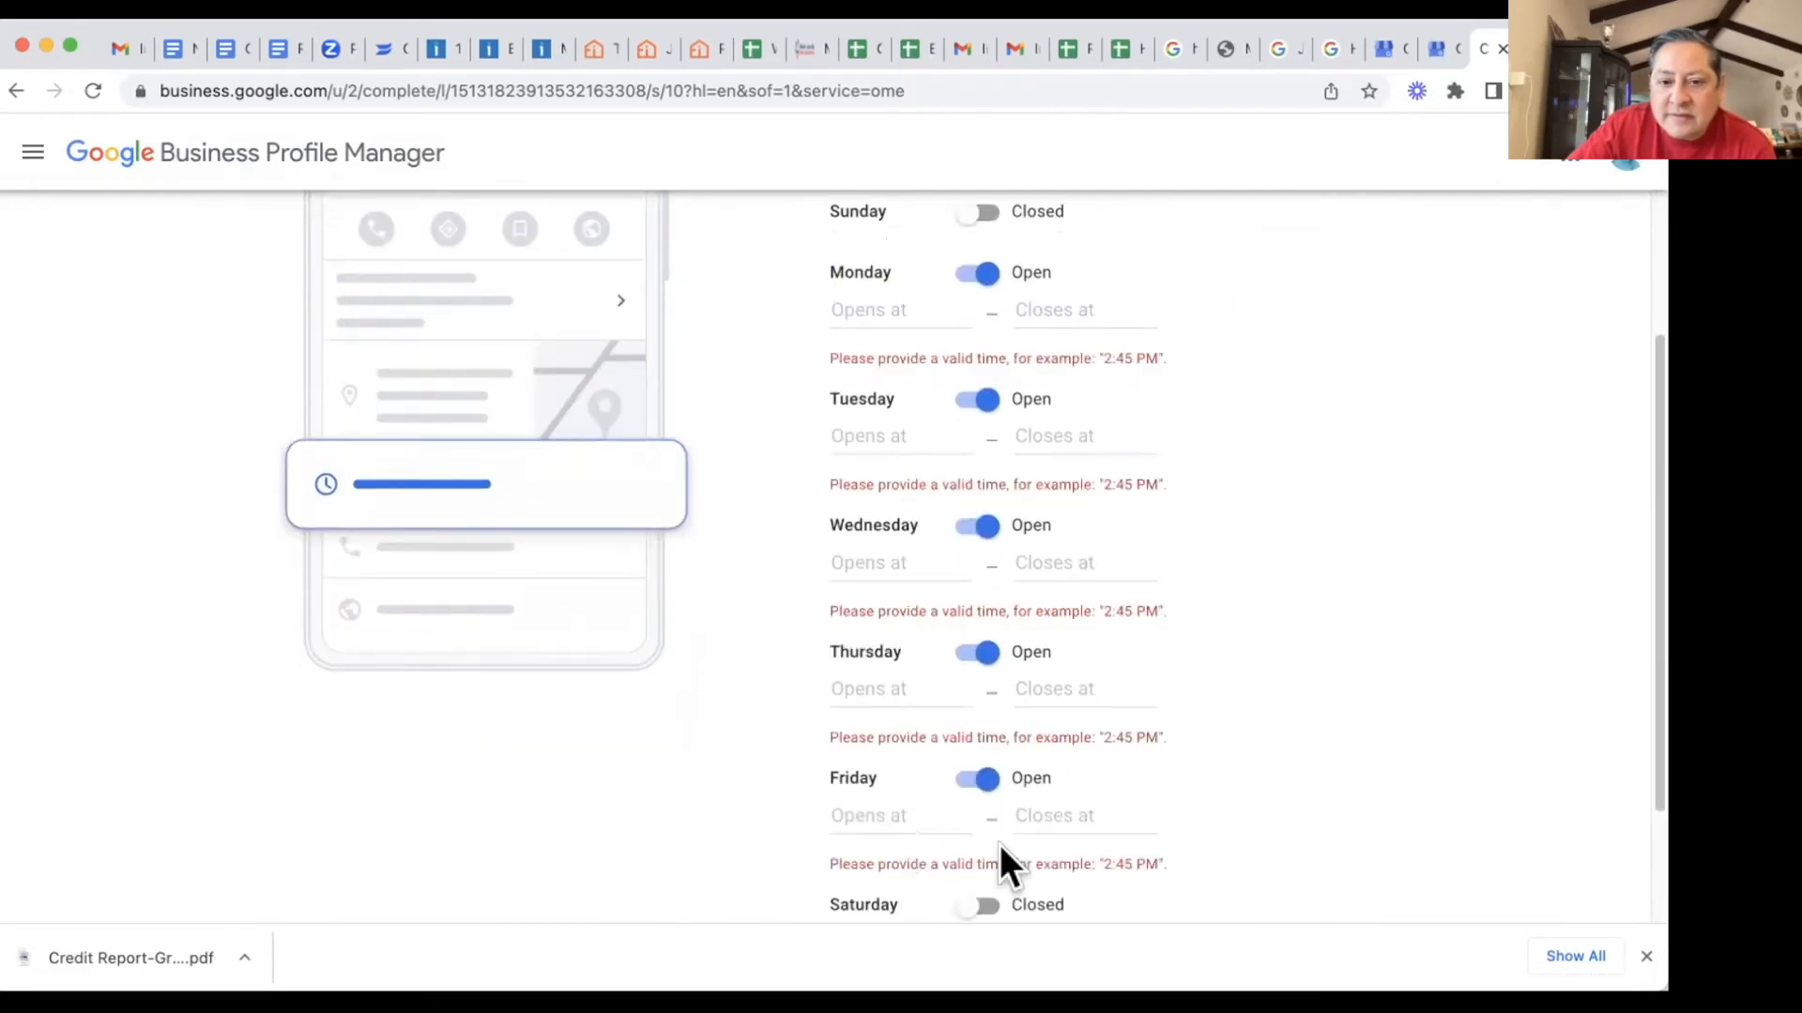
# - Set Monday's hours to open at 8:00 AM and close at 6:00 PM
pyautogui.scroll(1, 1140, 624)
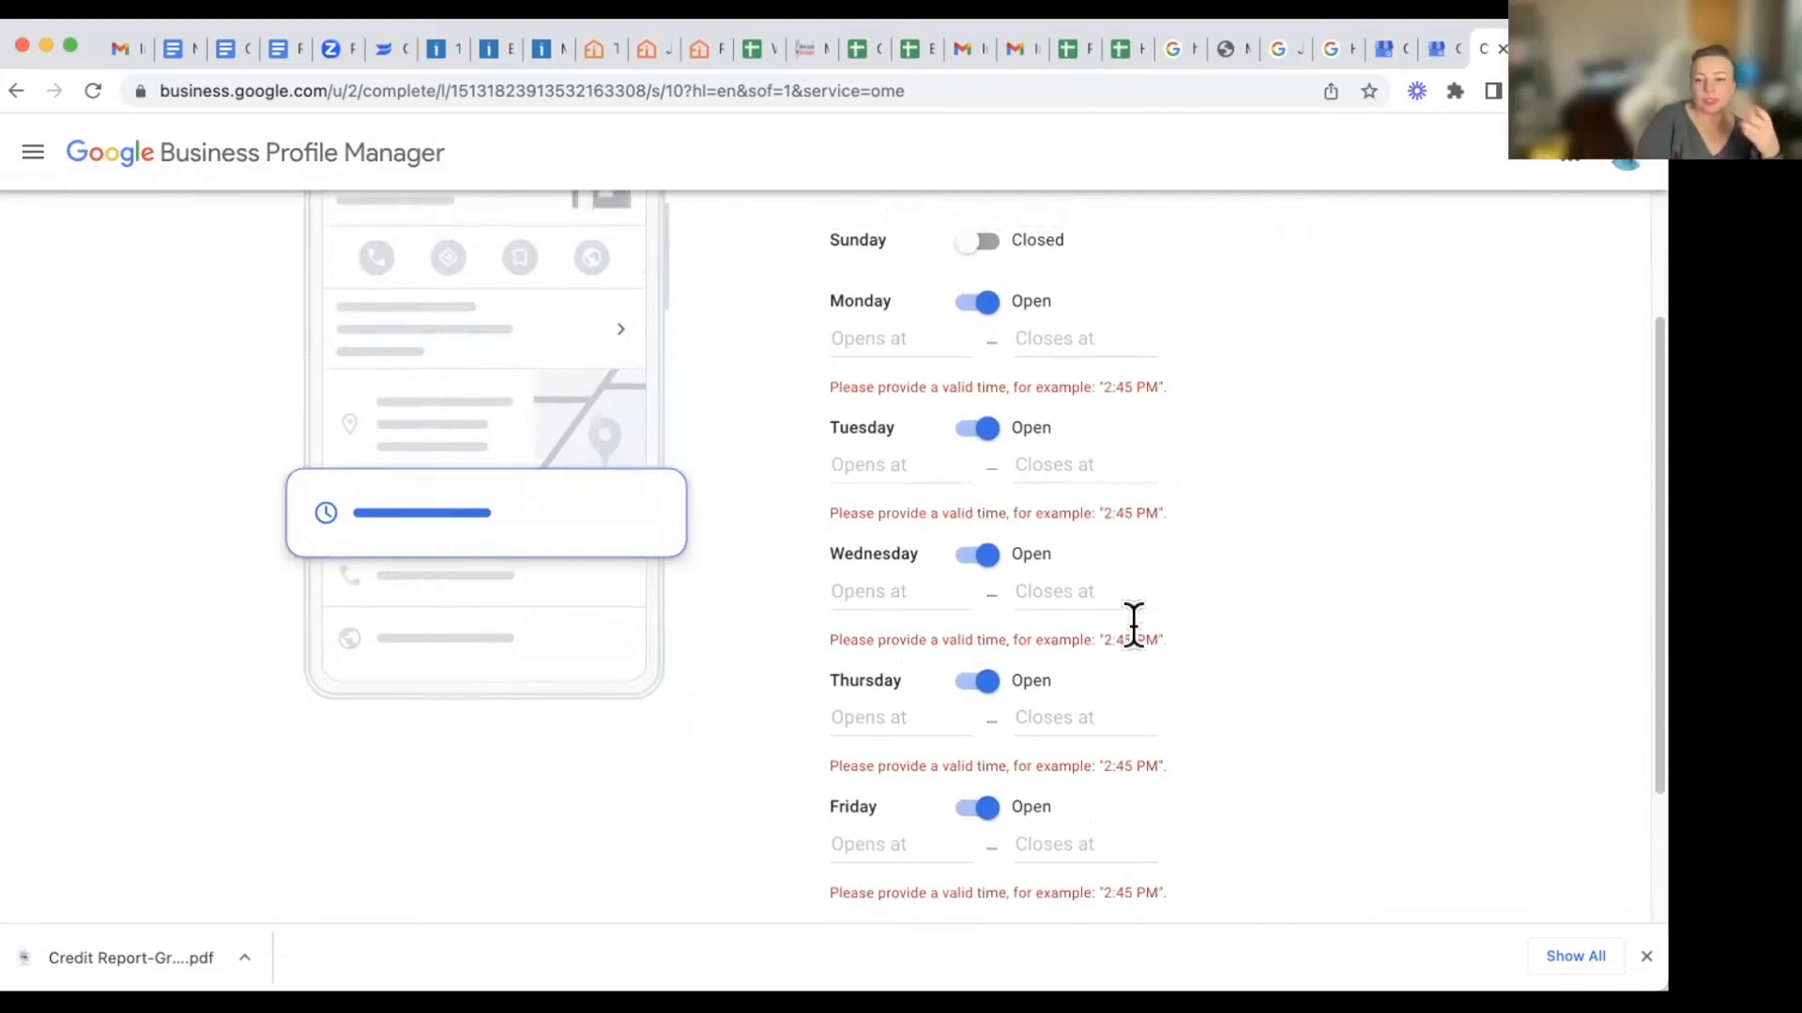
pyautogui.click(918, 448)
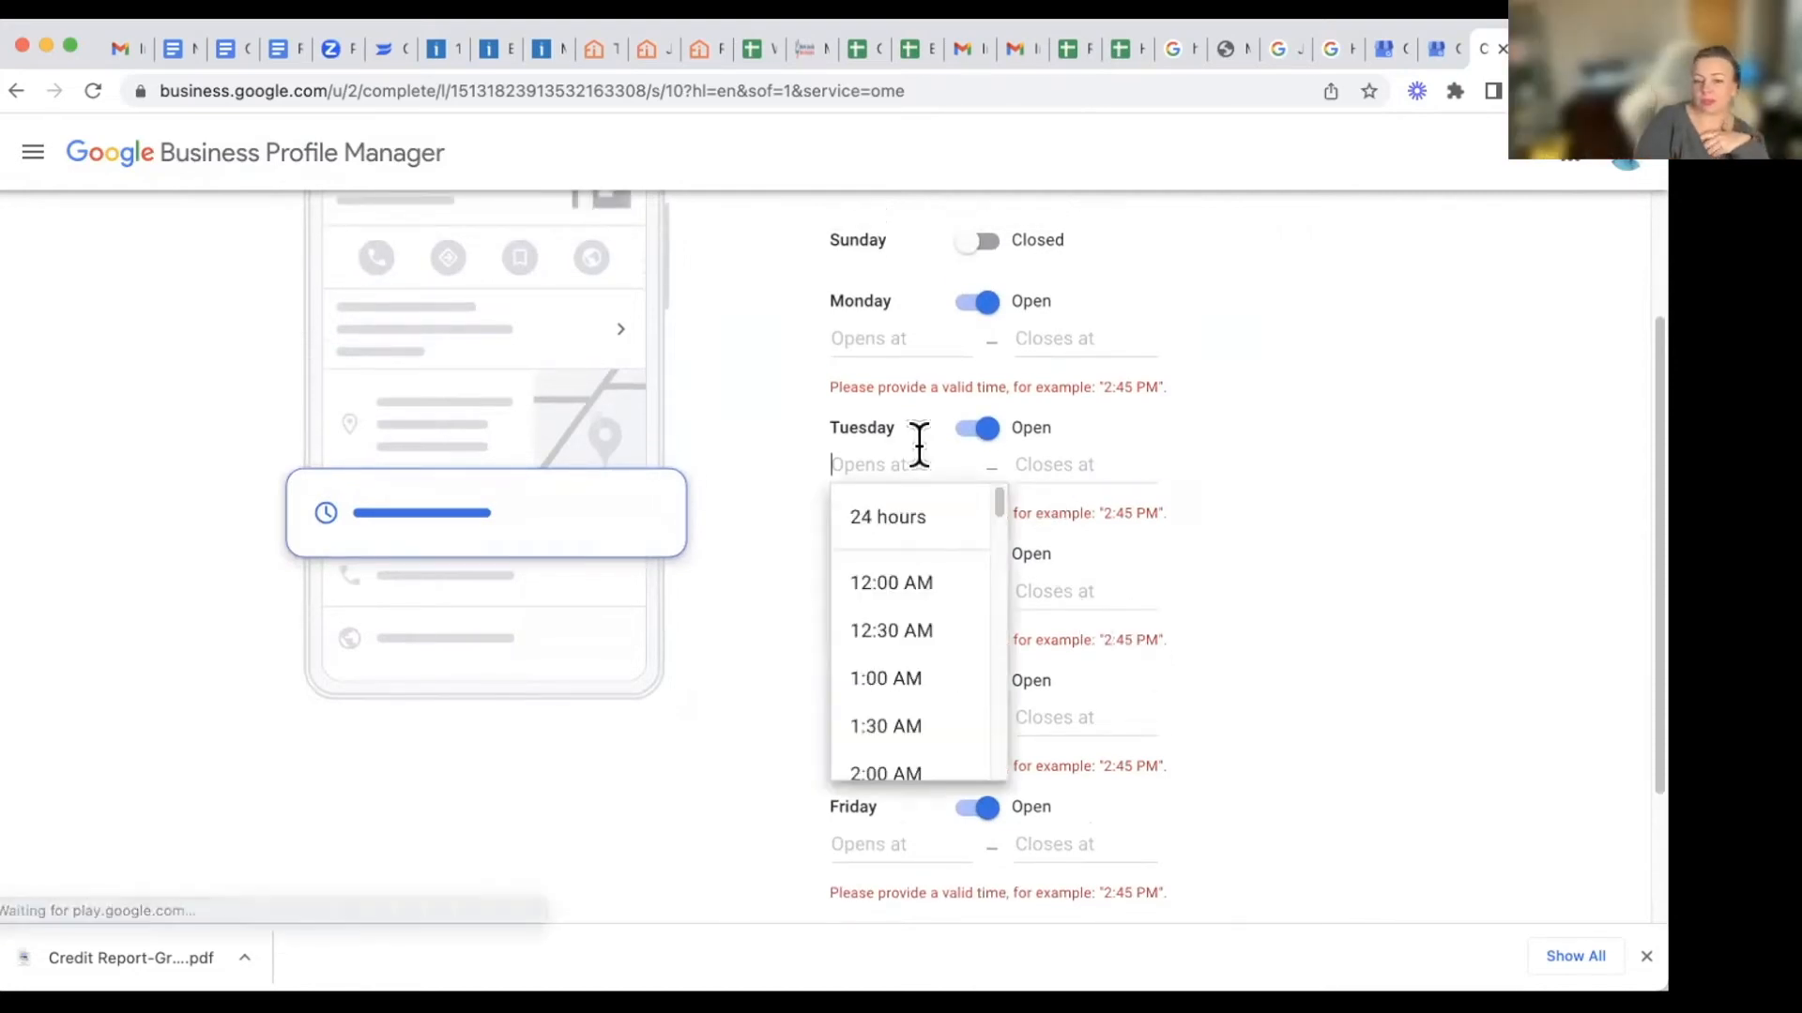
pyautogui.click(901, 338)
pyautogui.scroll(-10, 925, 471)
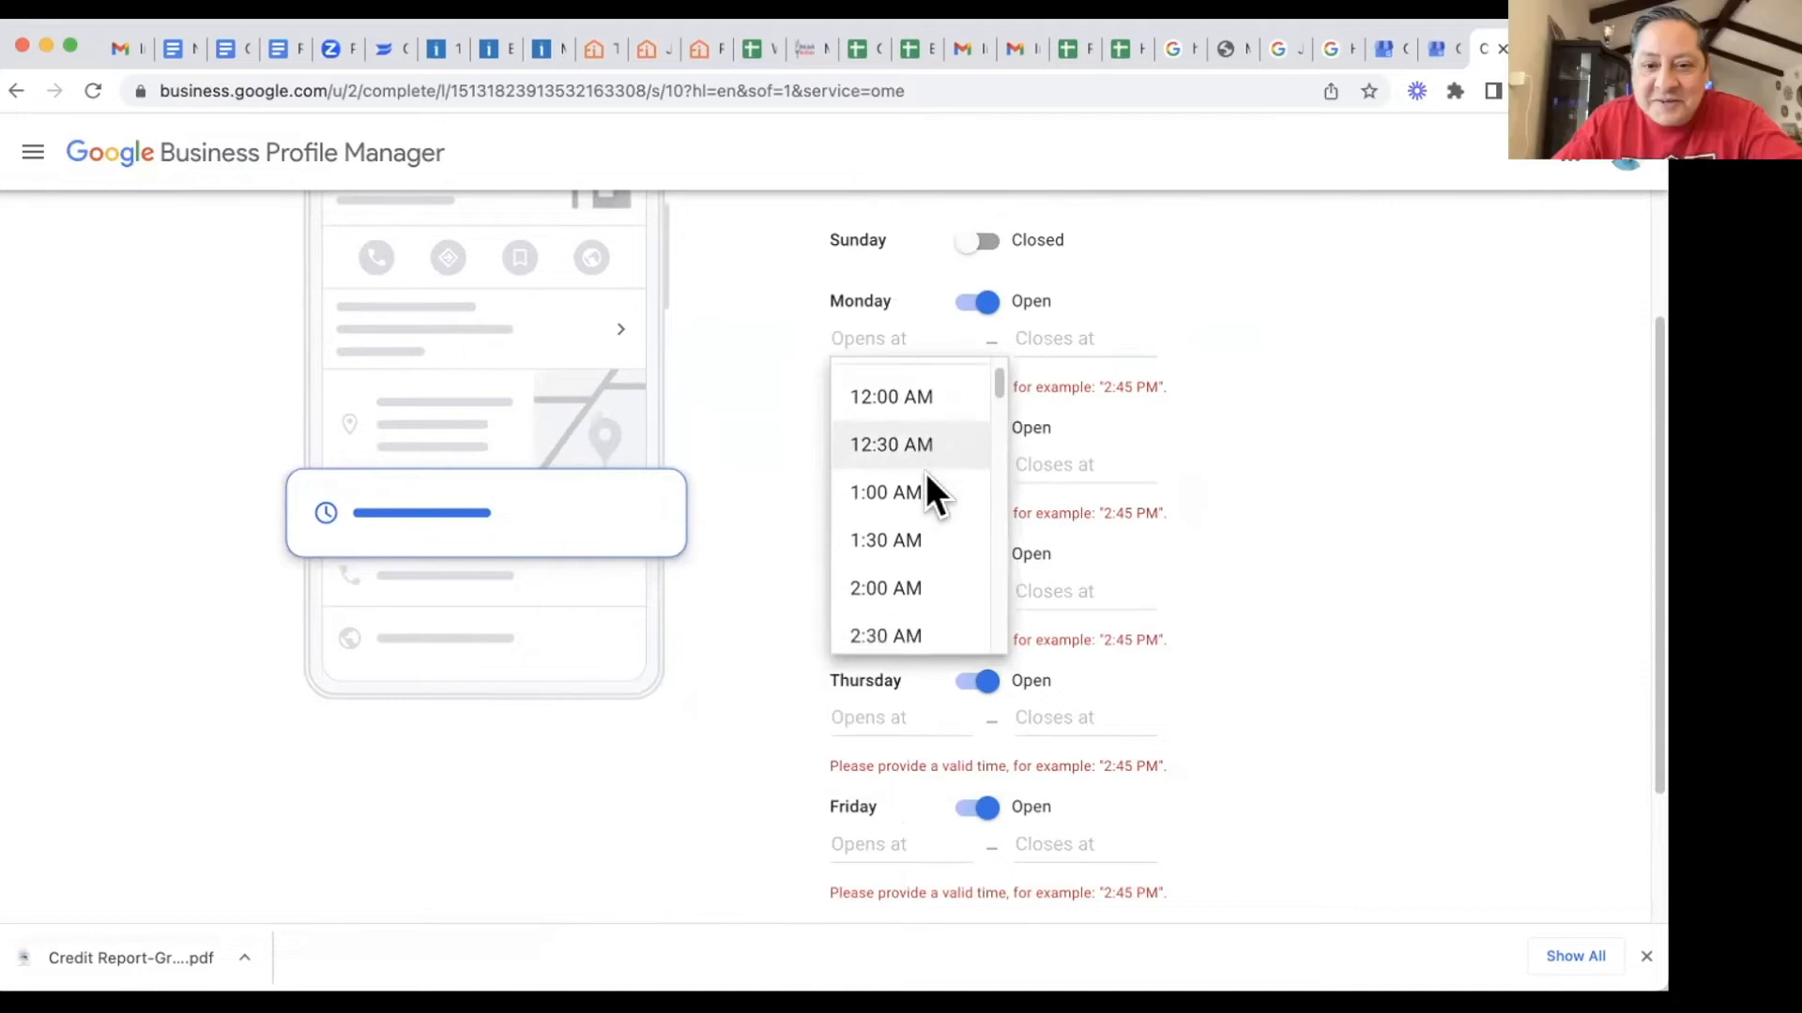
pyautogui.scroll(-2, 926, 474)
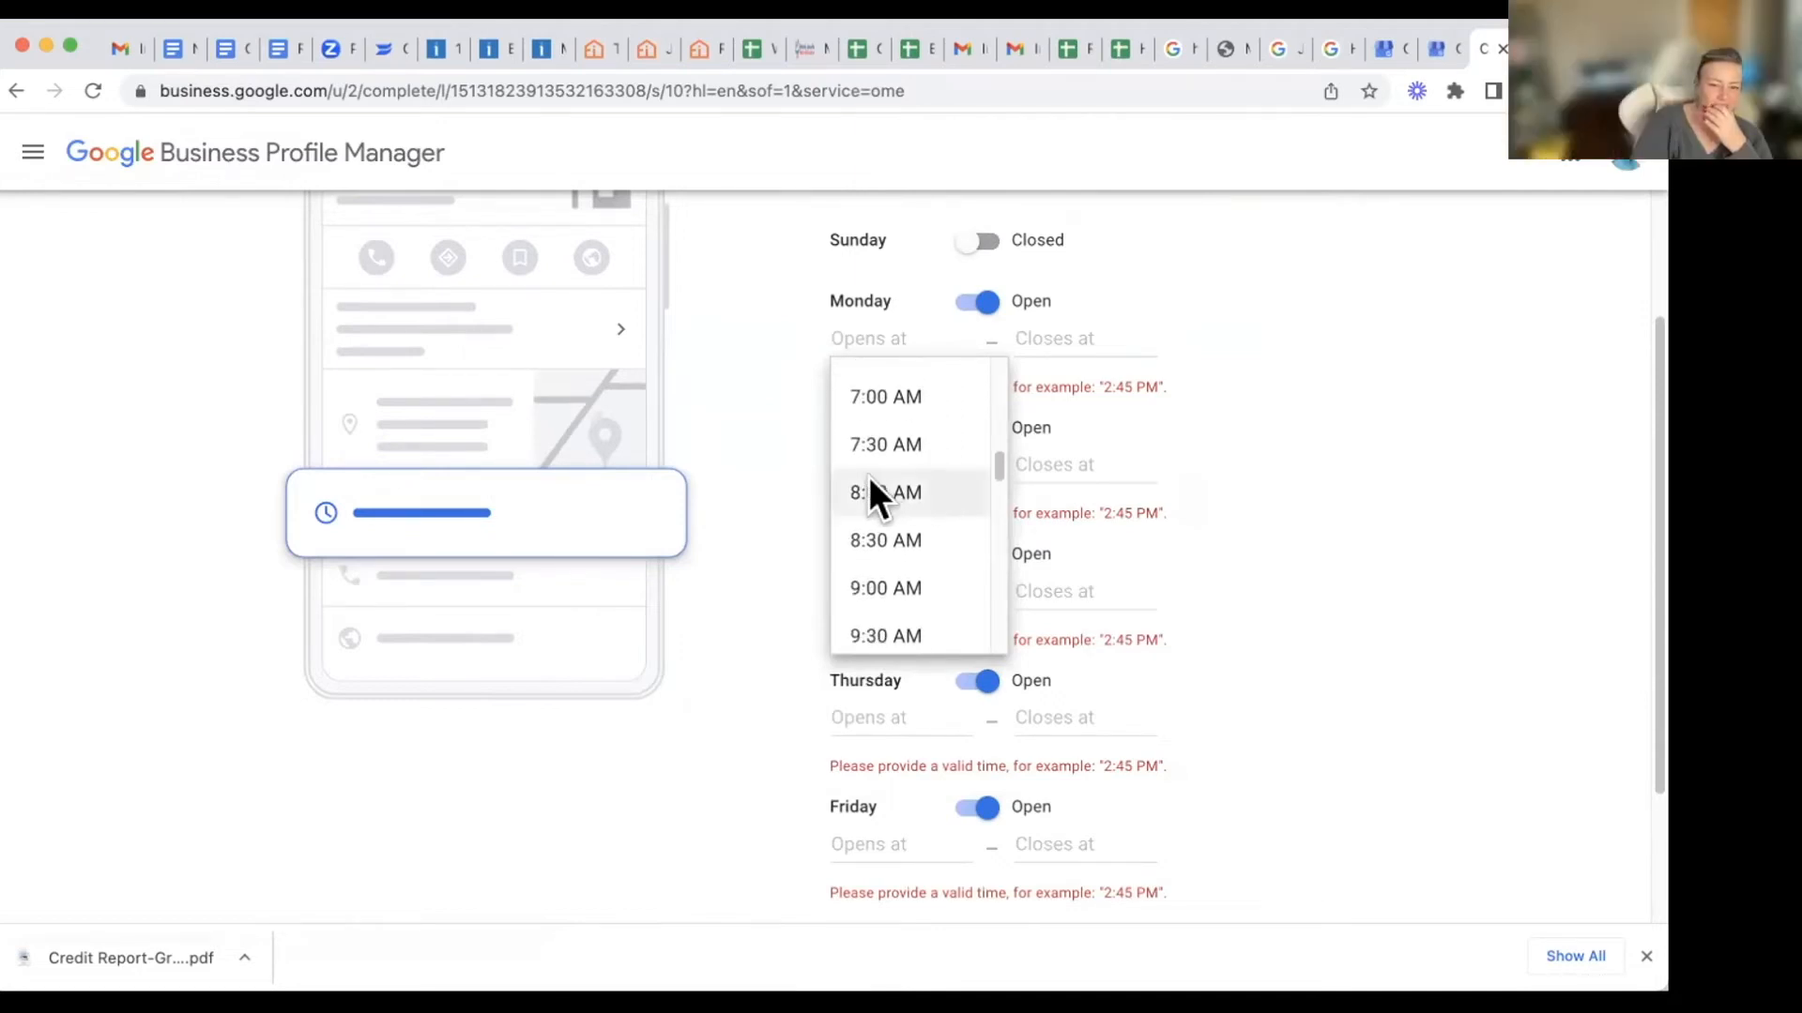
pyautogui.click(868, 478)
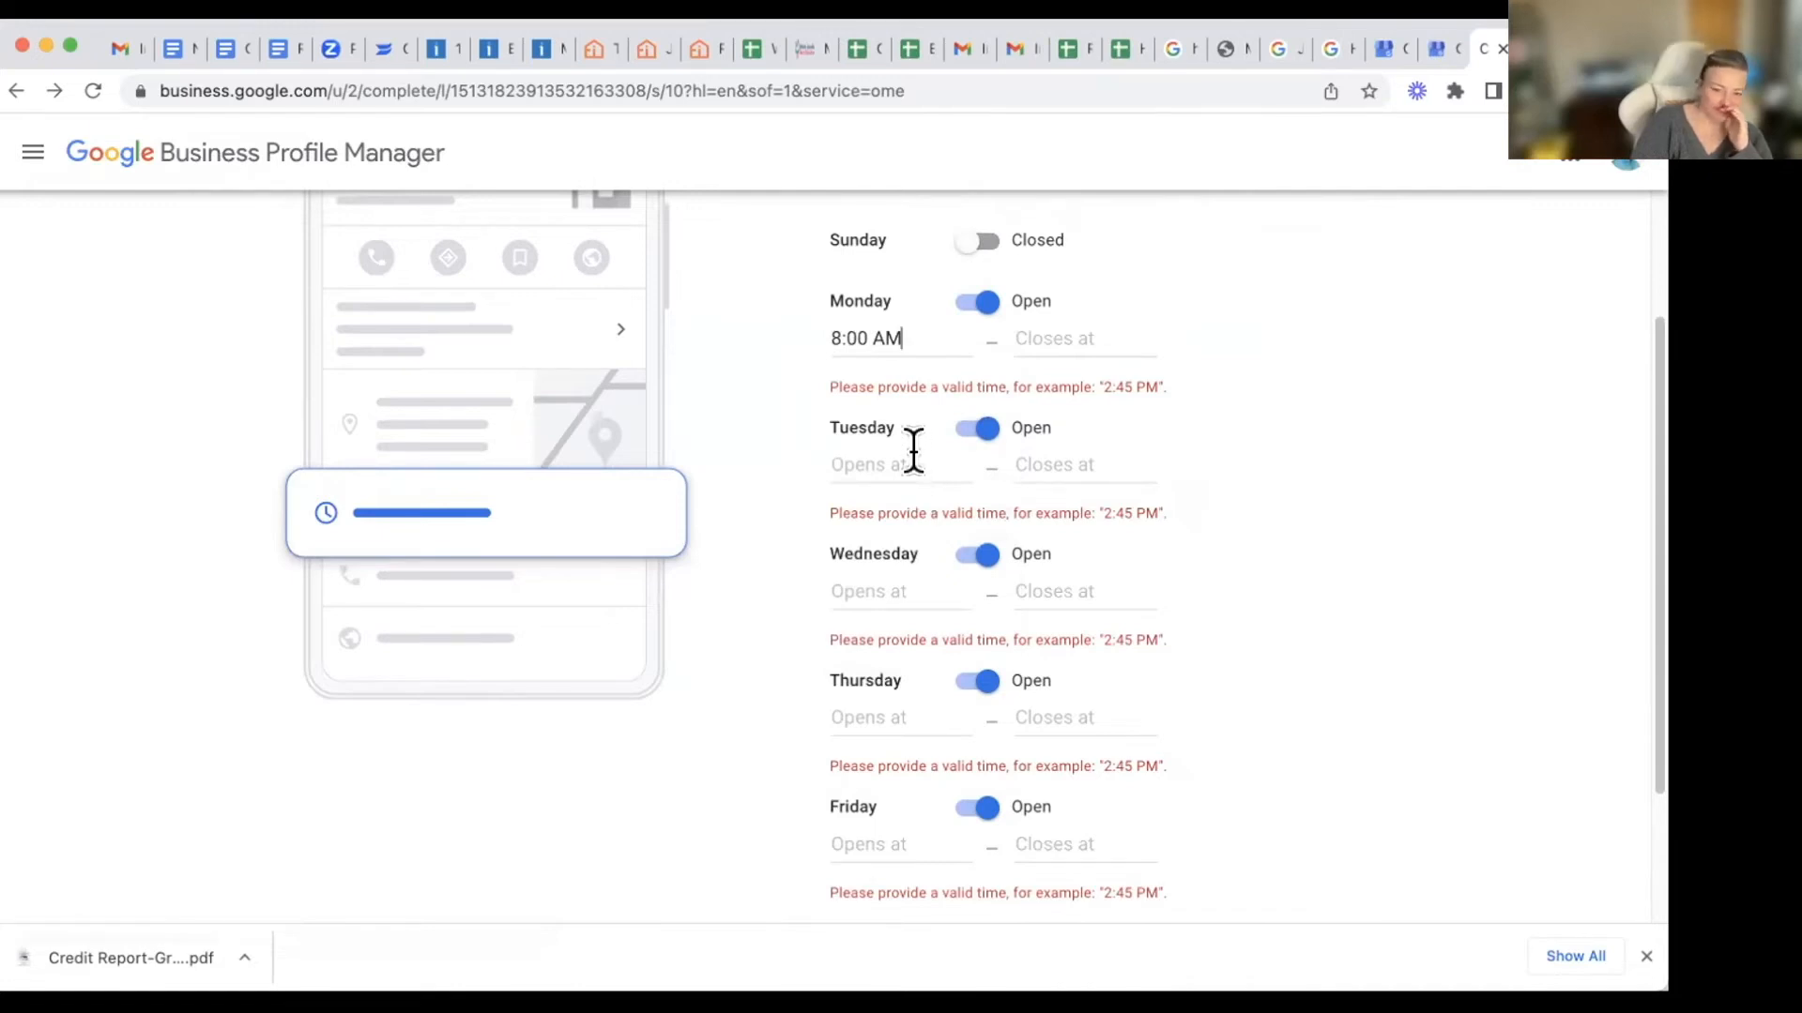
pyautogui.scroll(-1, 1019, 352)
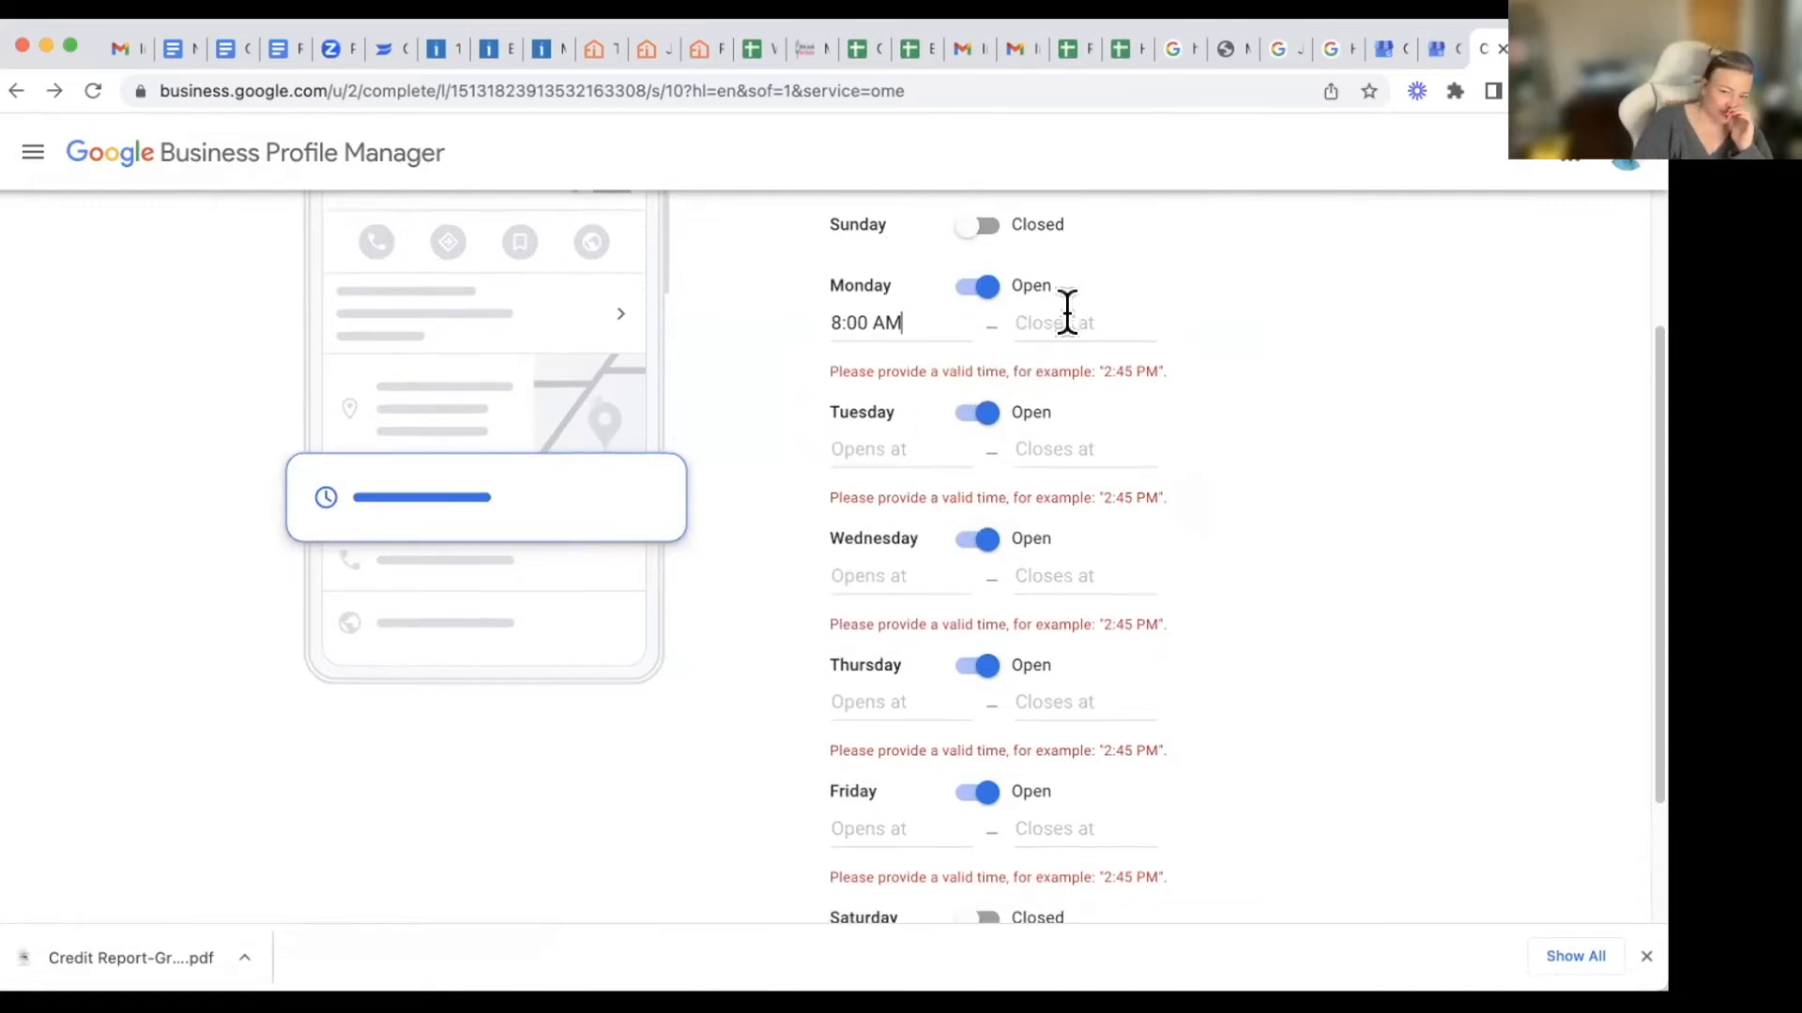
pyautogui.click(1045, 317)
pyautogui.scroll(-5, 1096, 475)
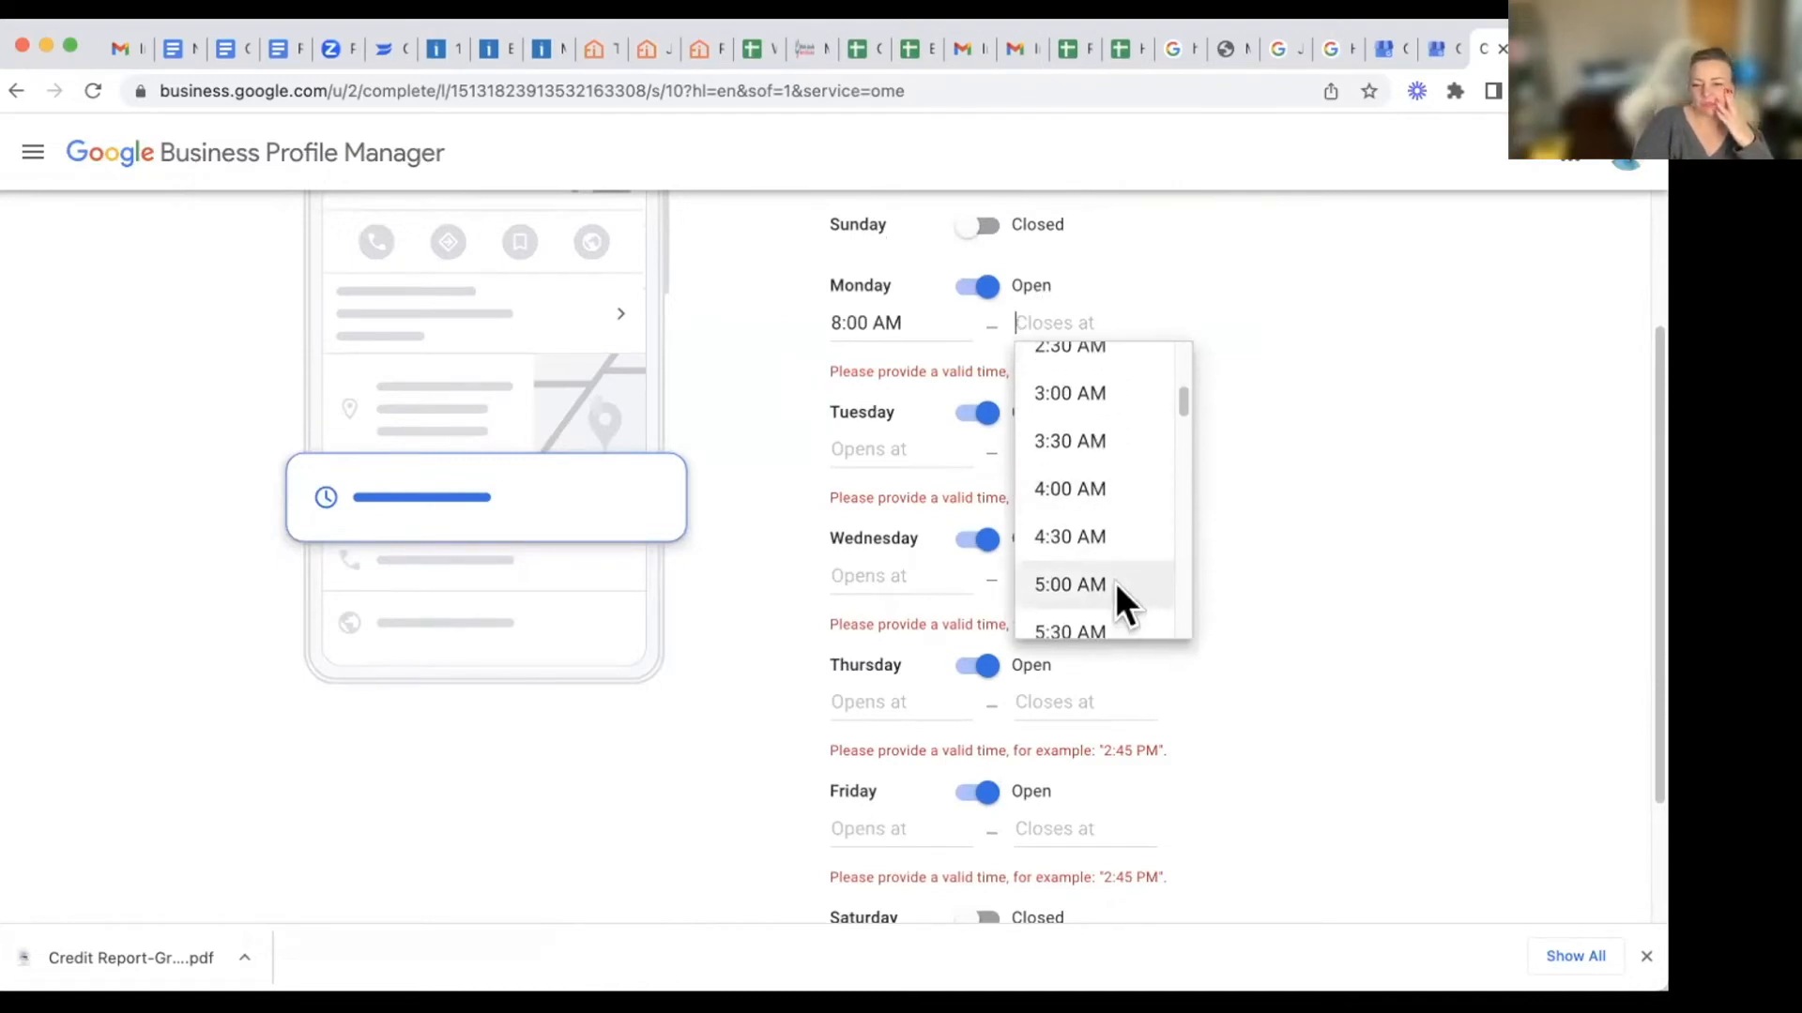
pyautogui.scroll(-8, 1114, 580)
pyautogui.scroll(-5, 1112, 576)
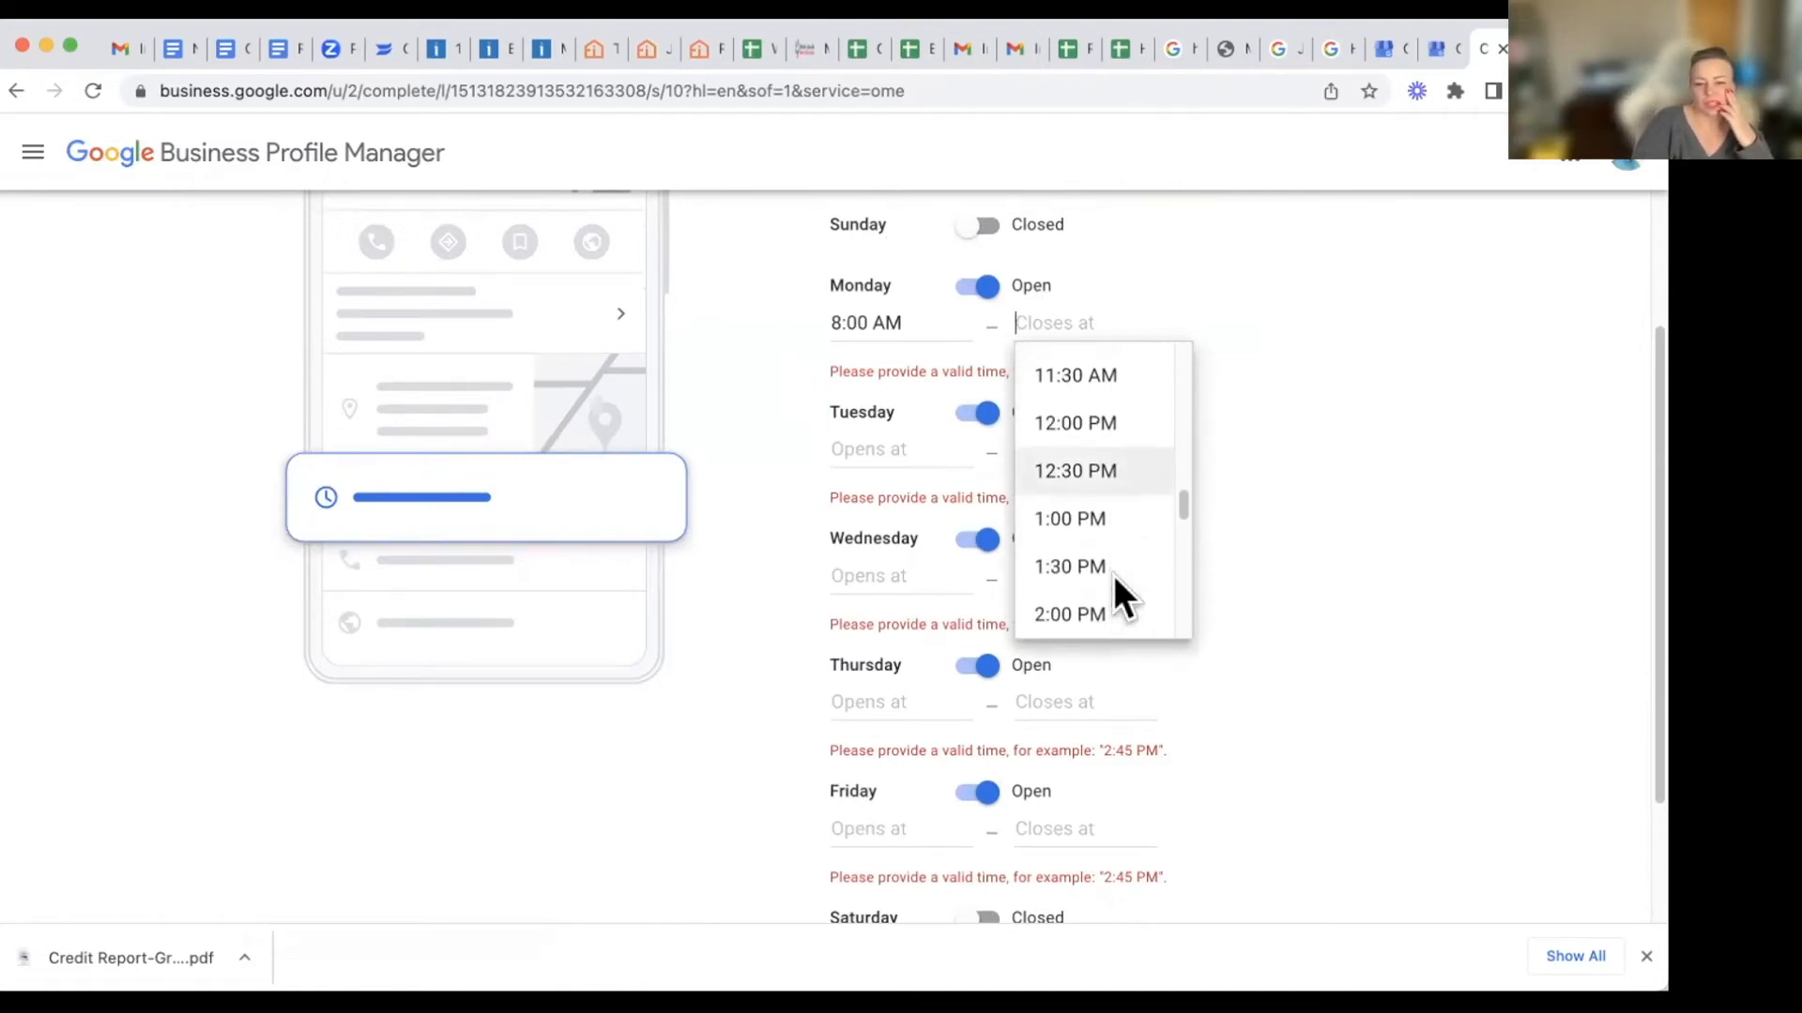
pyautogui.scroll(-1, 1111, 580)
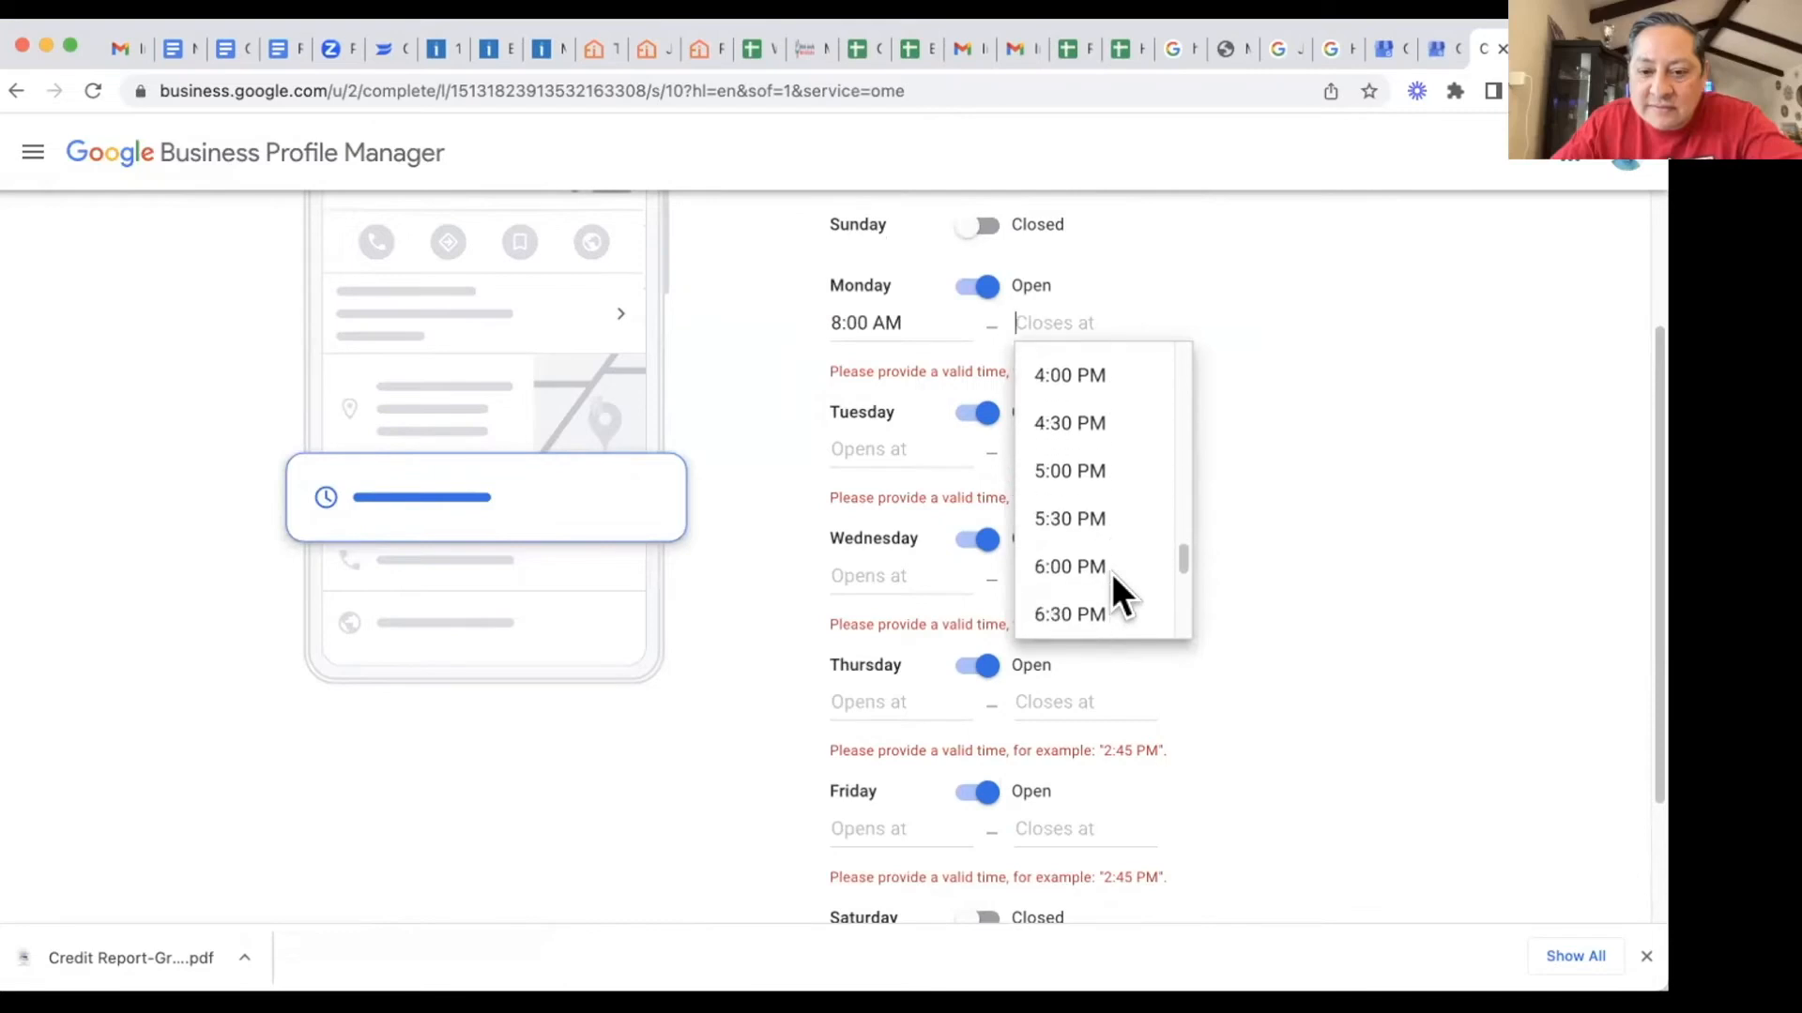
pyautogui.click(1077, 567)
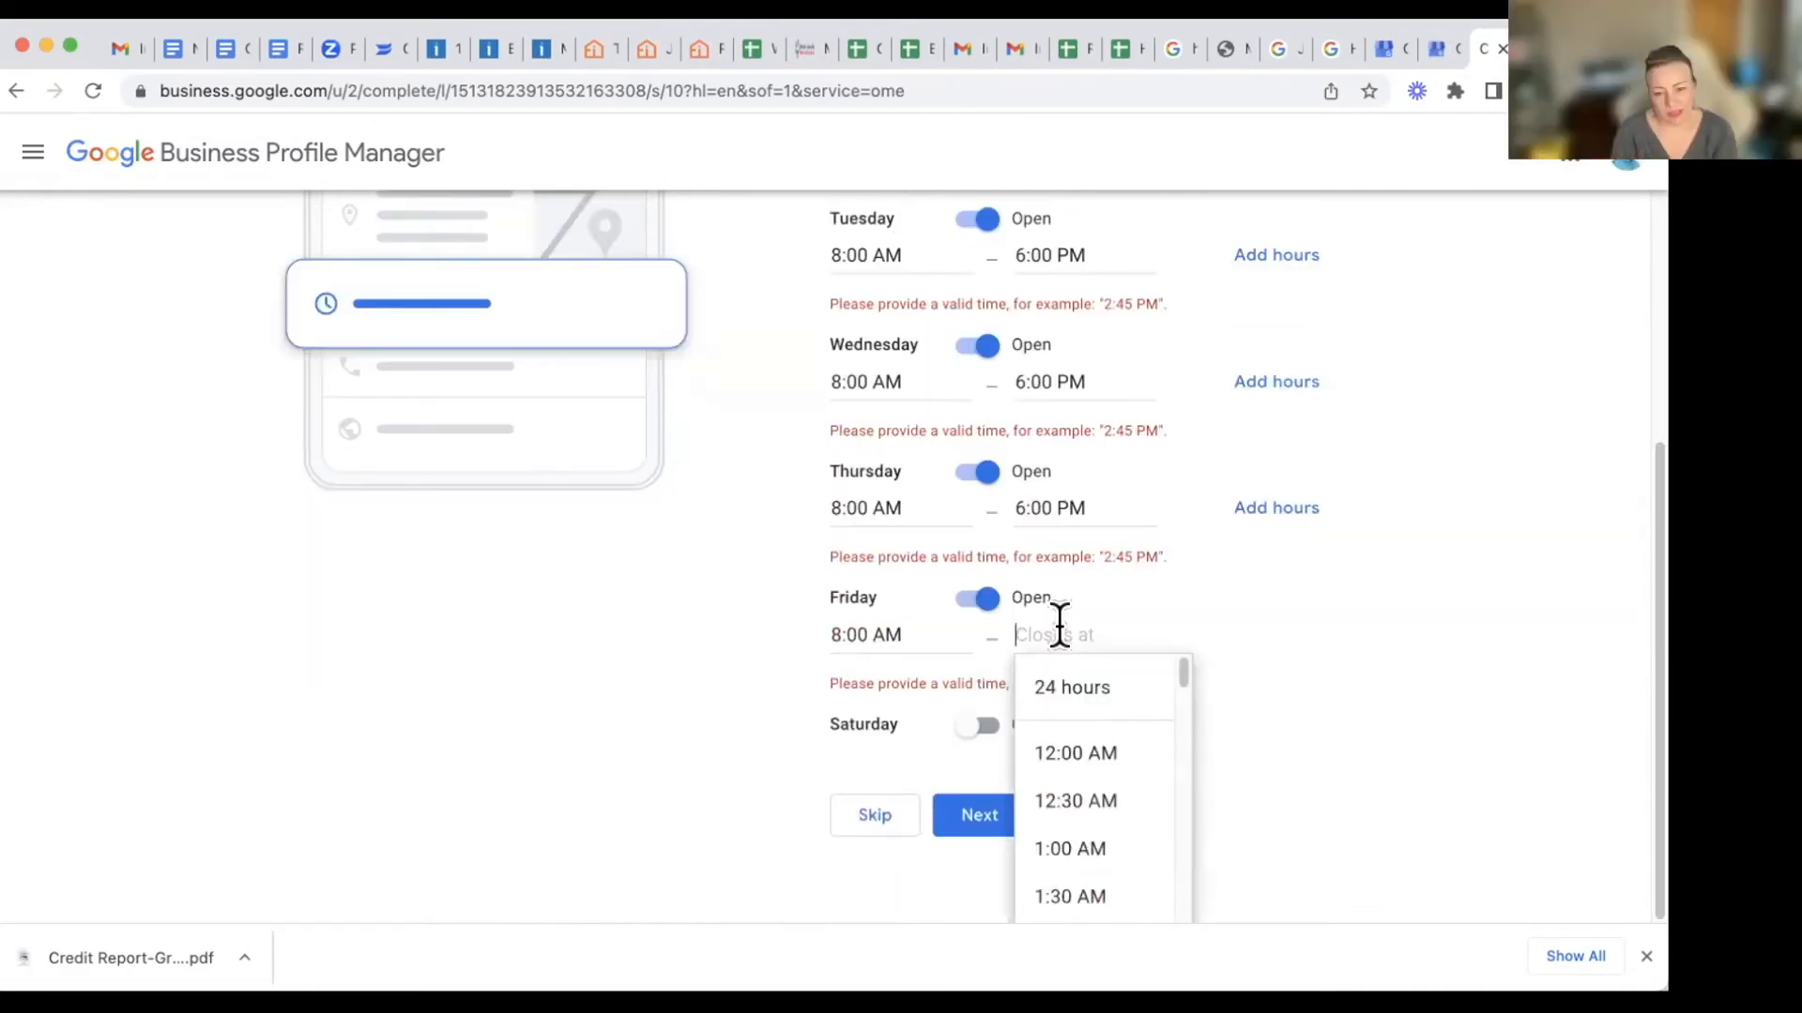
# - Set Friday's closing time to 6:00 PM and save the weekday hours
pyautogui.scroll(-5, 1083, 764)
pyautogui.scroll(-8, 1104, 785)
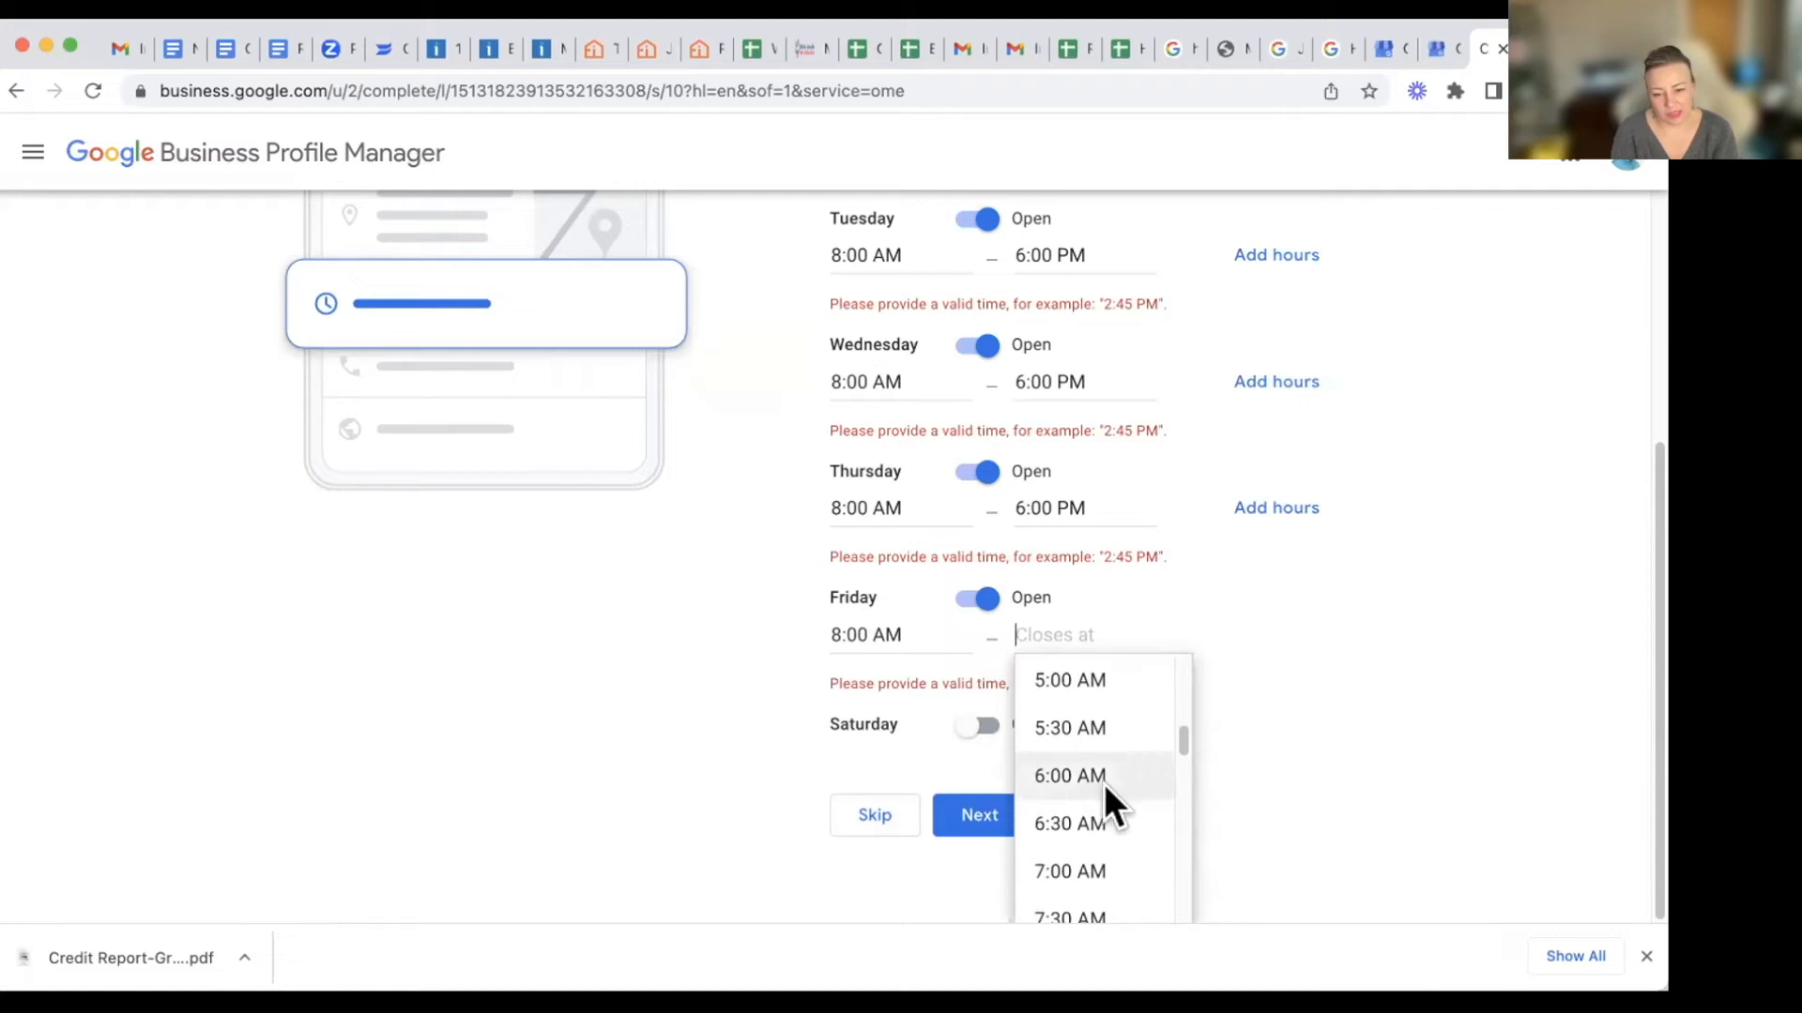
pyautogui.scroll(-5, 1104, 785)
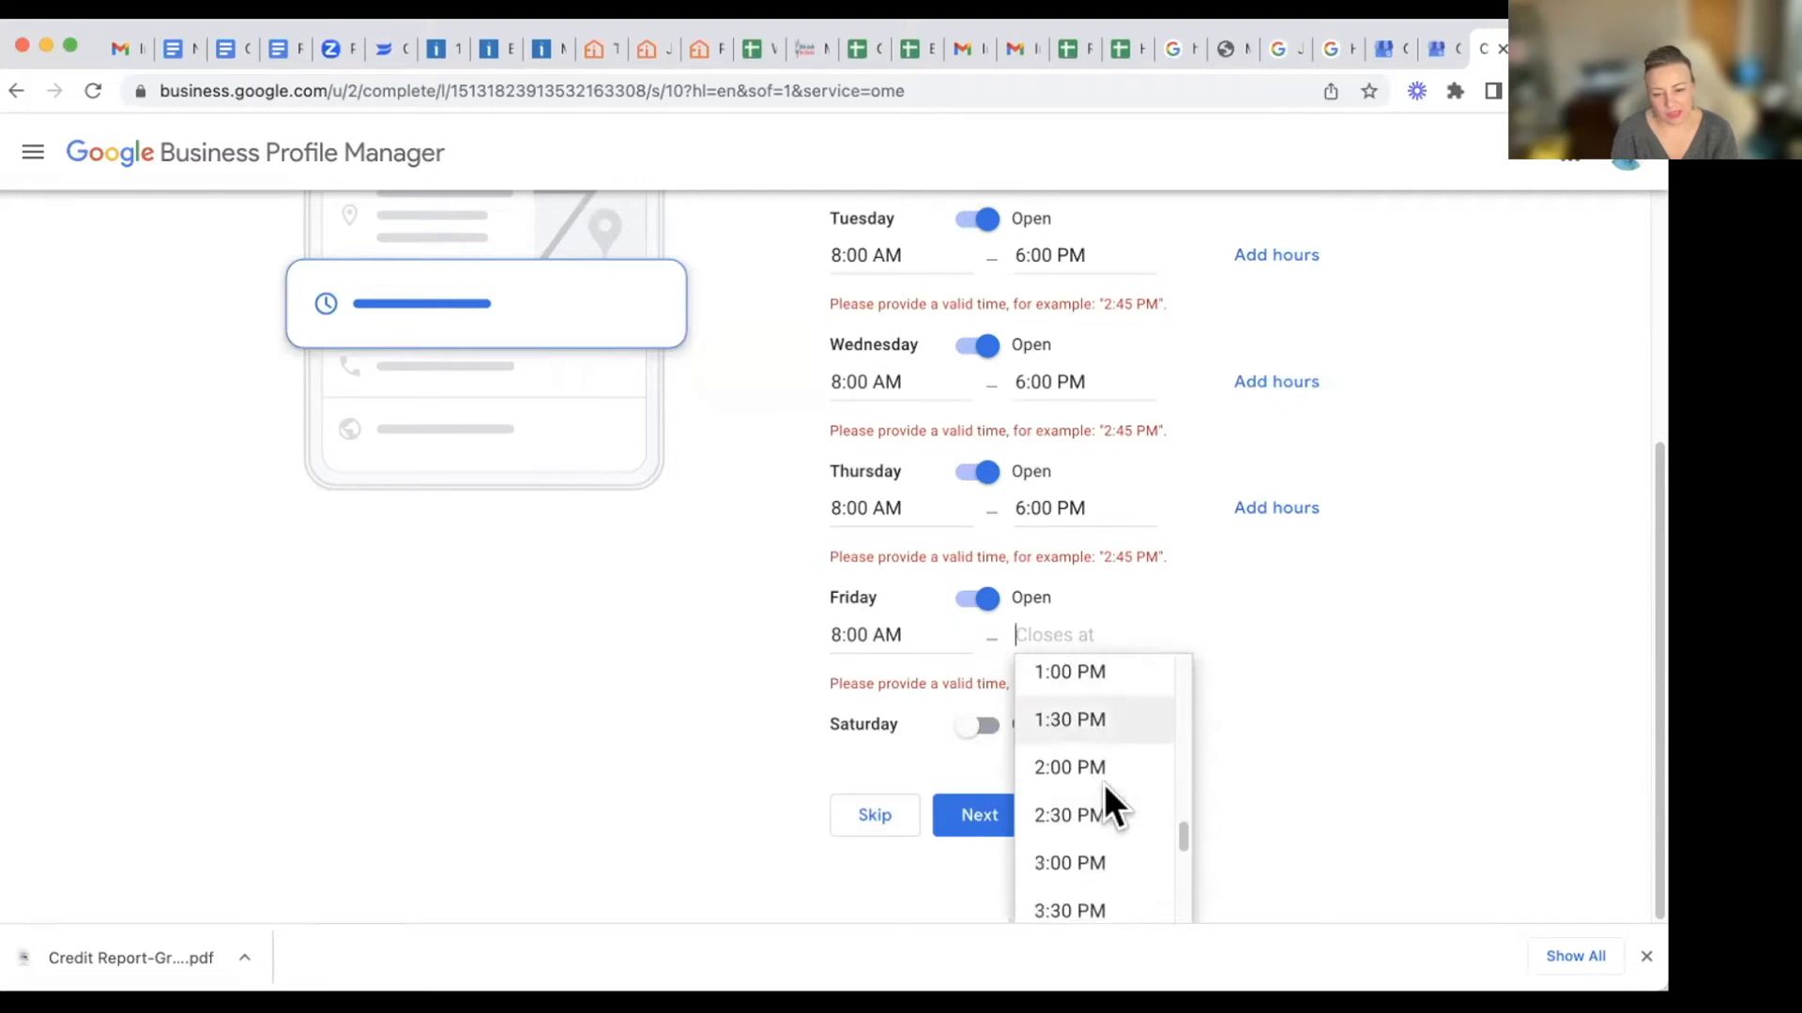
pyautogui.scroll(-3, 1104, 784)
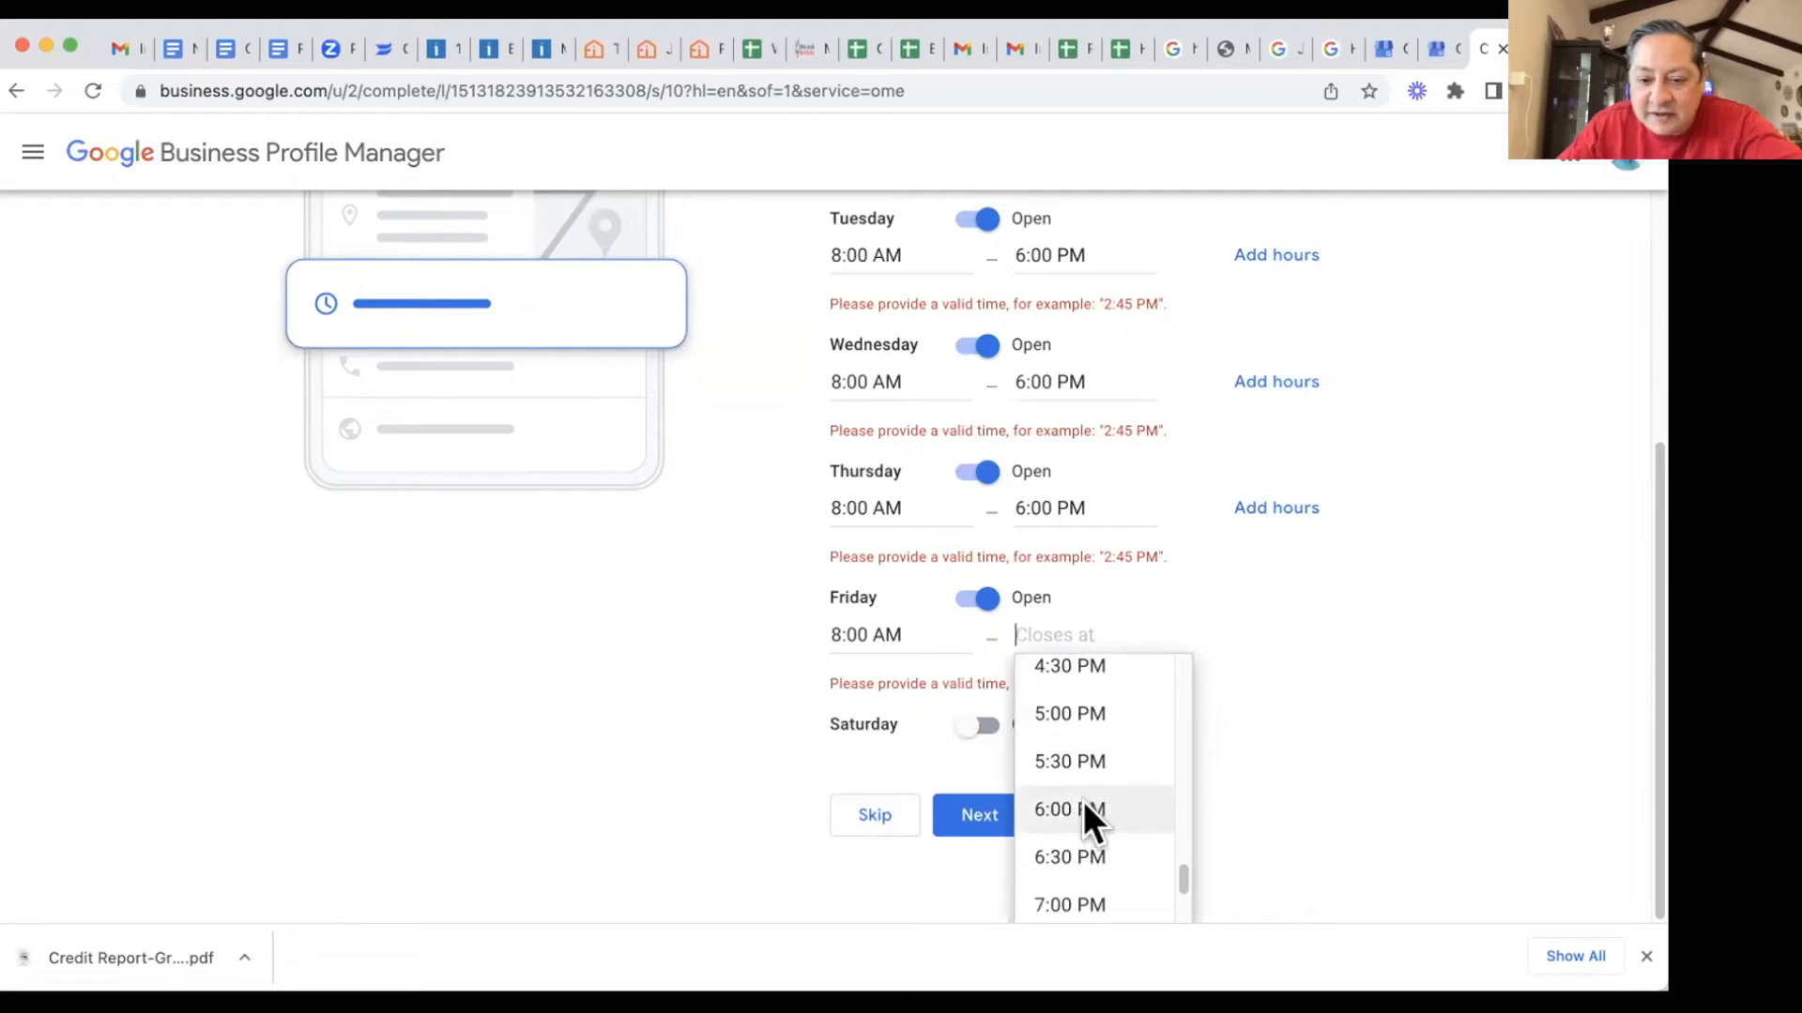
pyautogui.click(1083, 803)
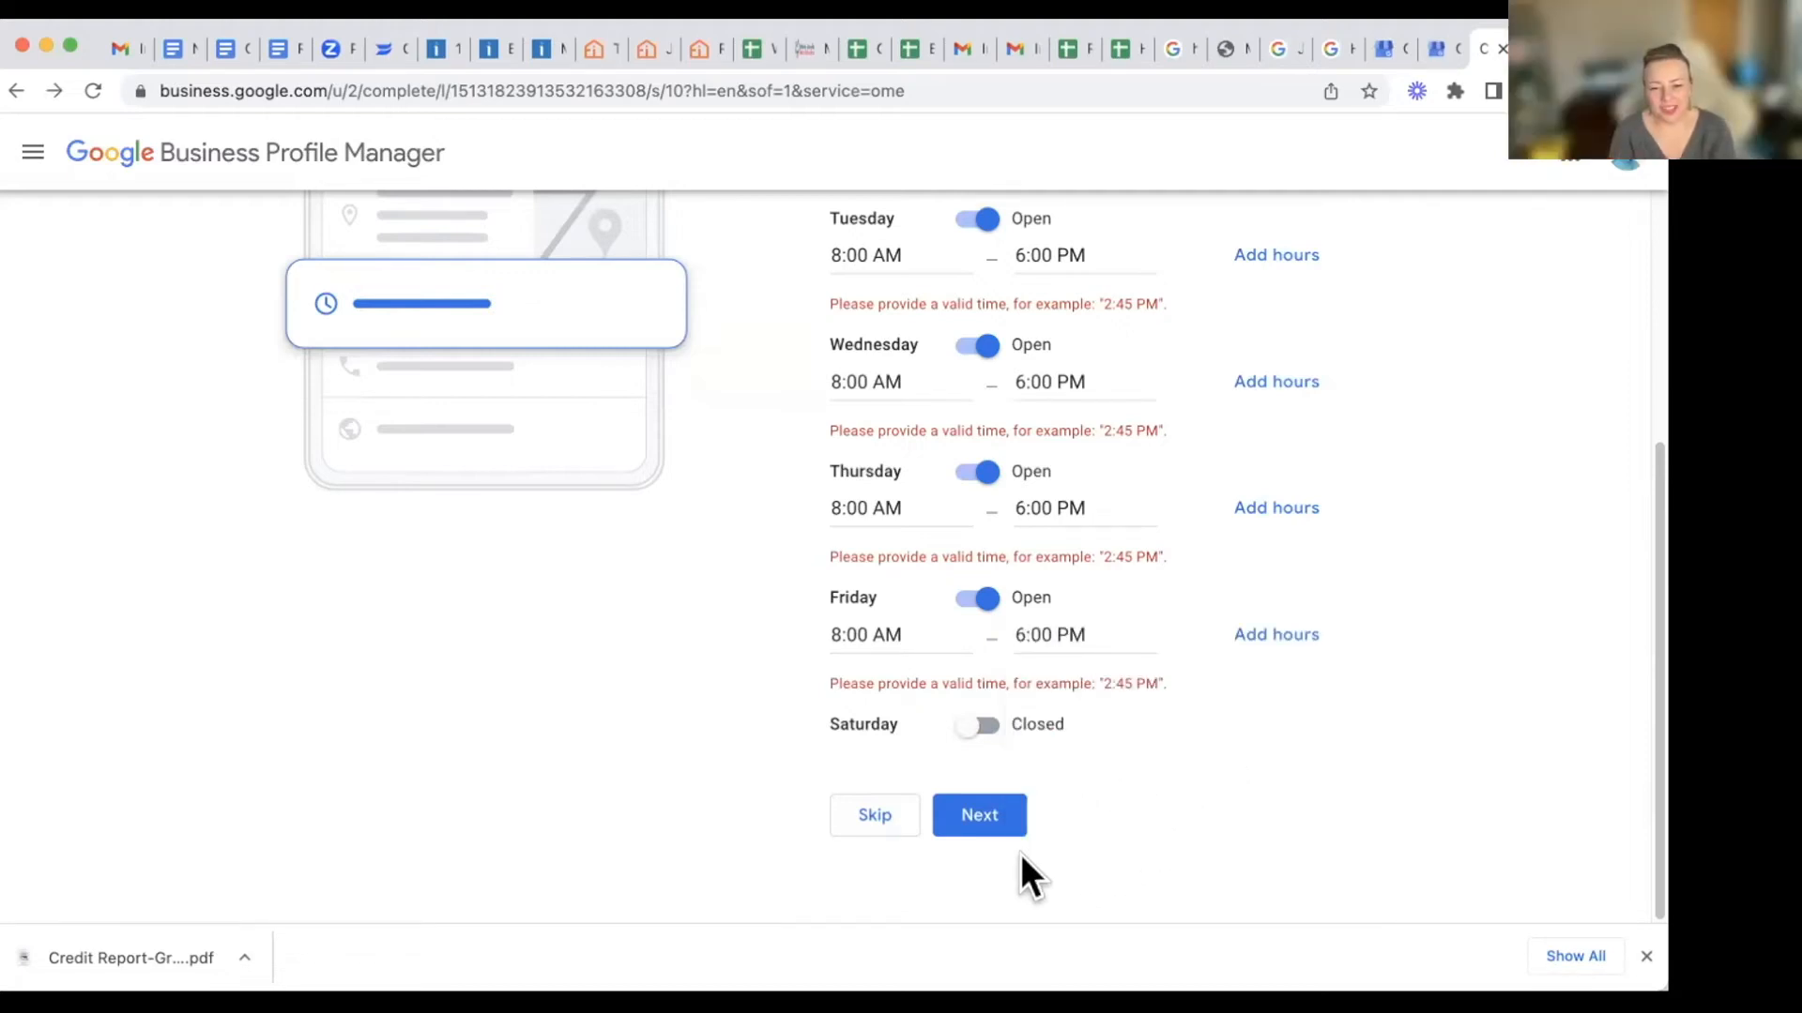
pyautogui.click(970, 805)
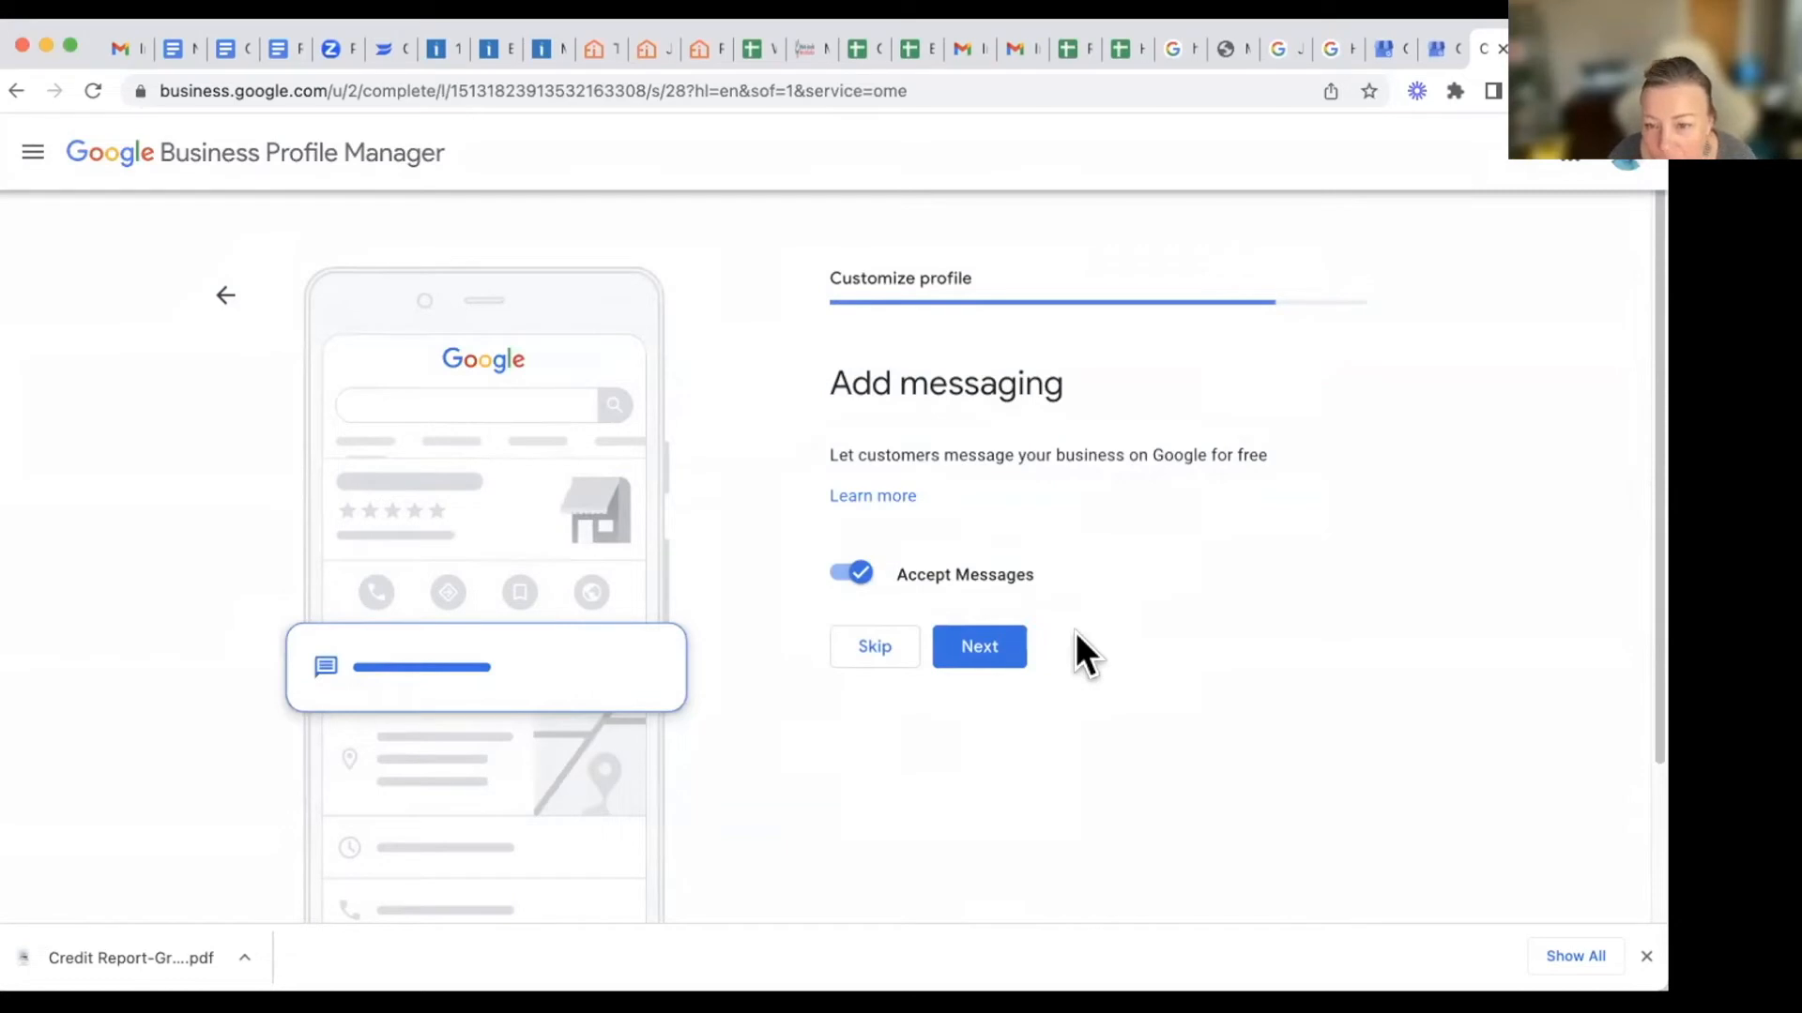
# - Keep Accept Messages on and continue past the Add messaging step
pyautogui.click(992, 645)
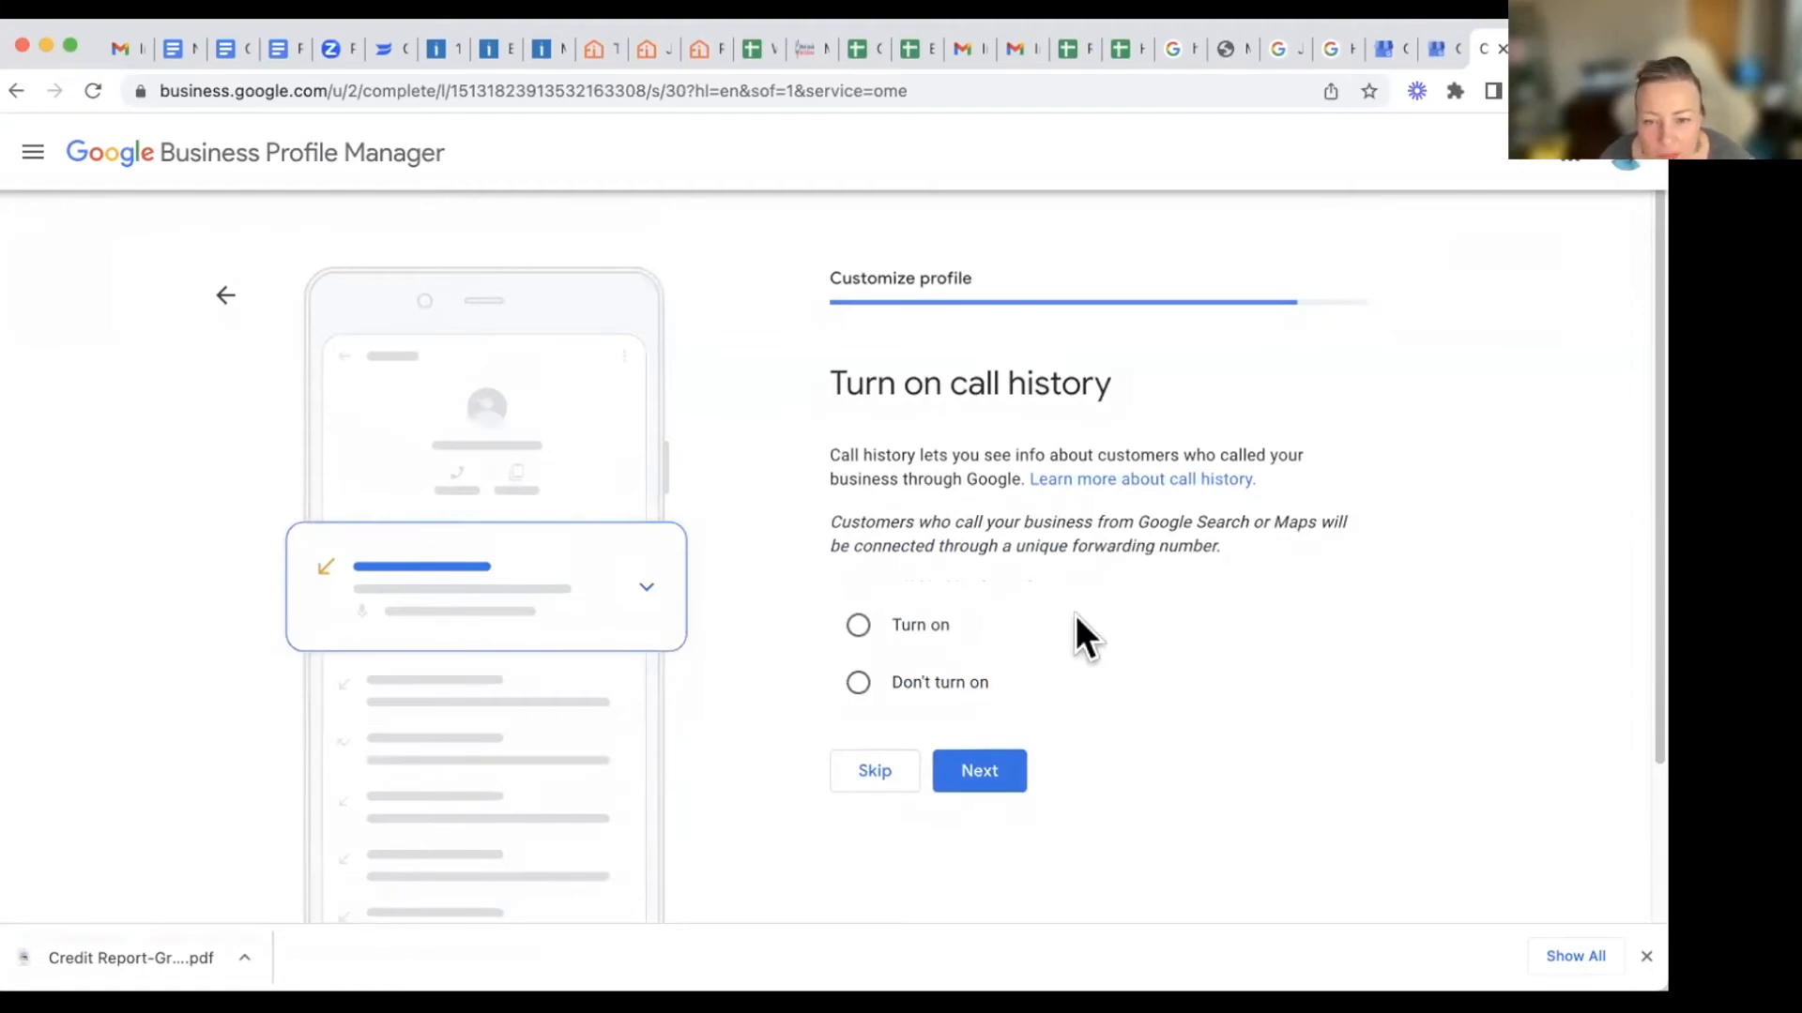
# - Turn on call history and enter the description 'We help you buy and sell homes in San Antonio Texas.'
pyautogui.click(856, 626)
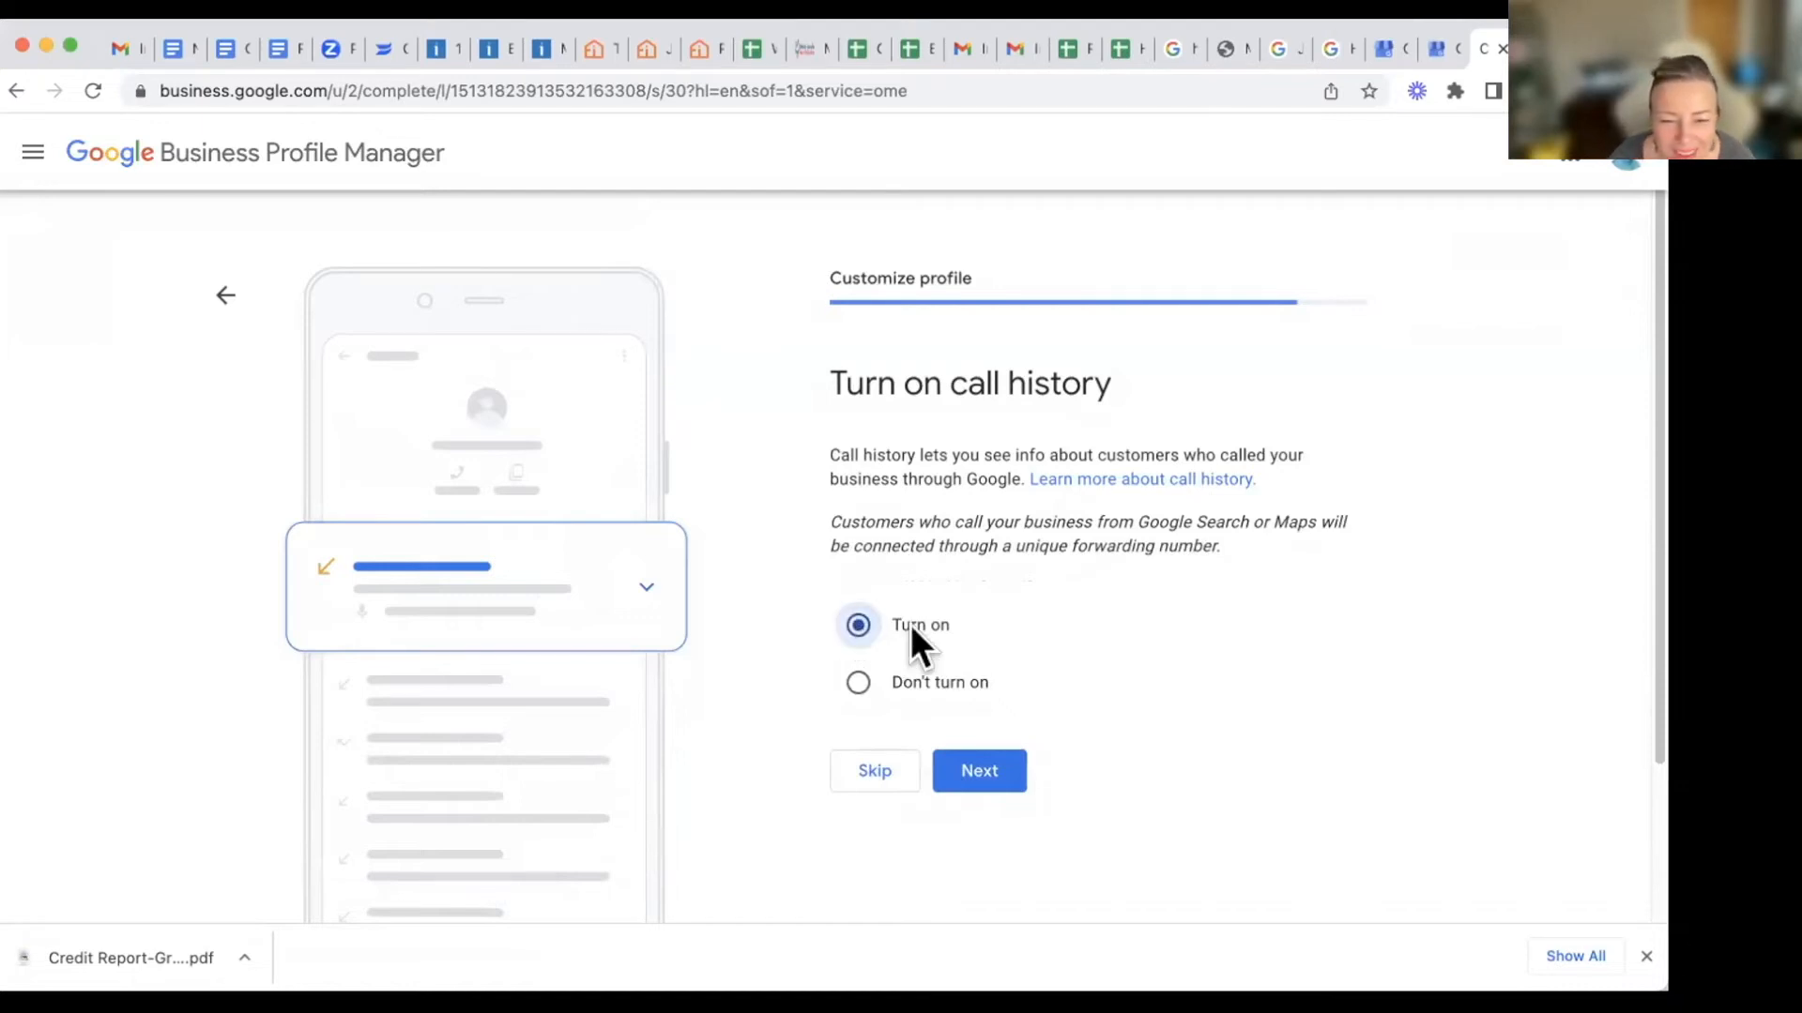
pyautogui.click(974, 762)
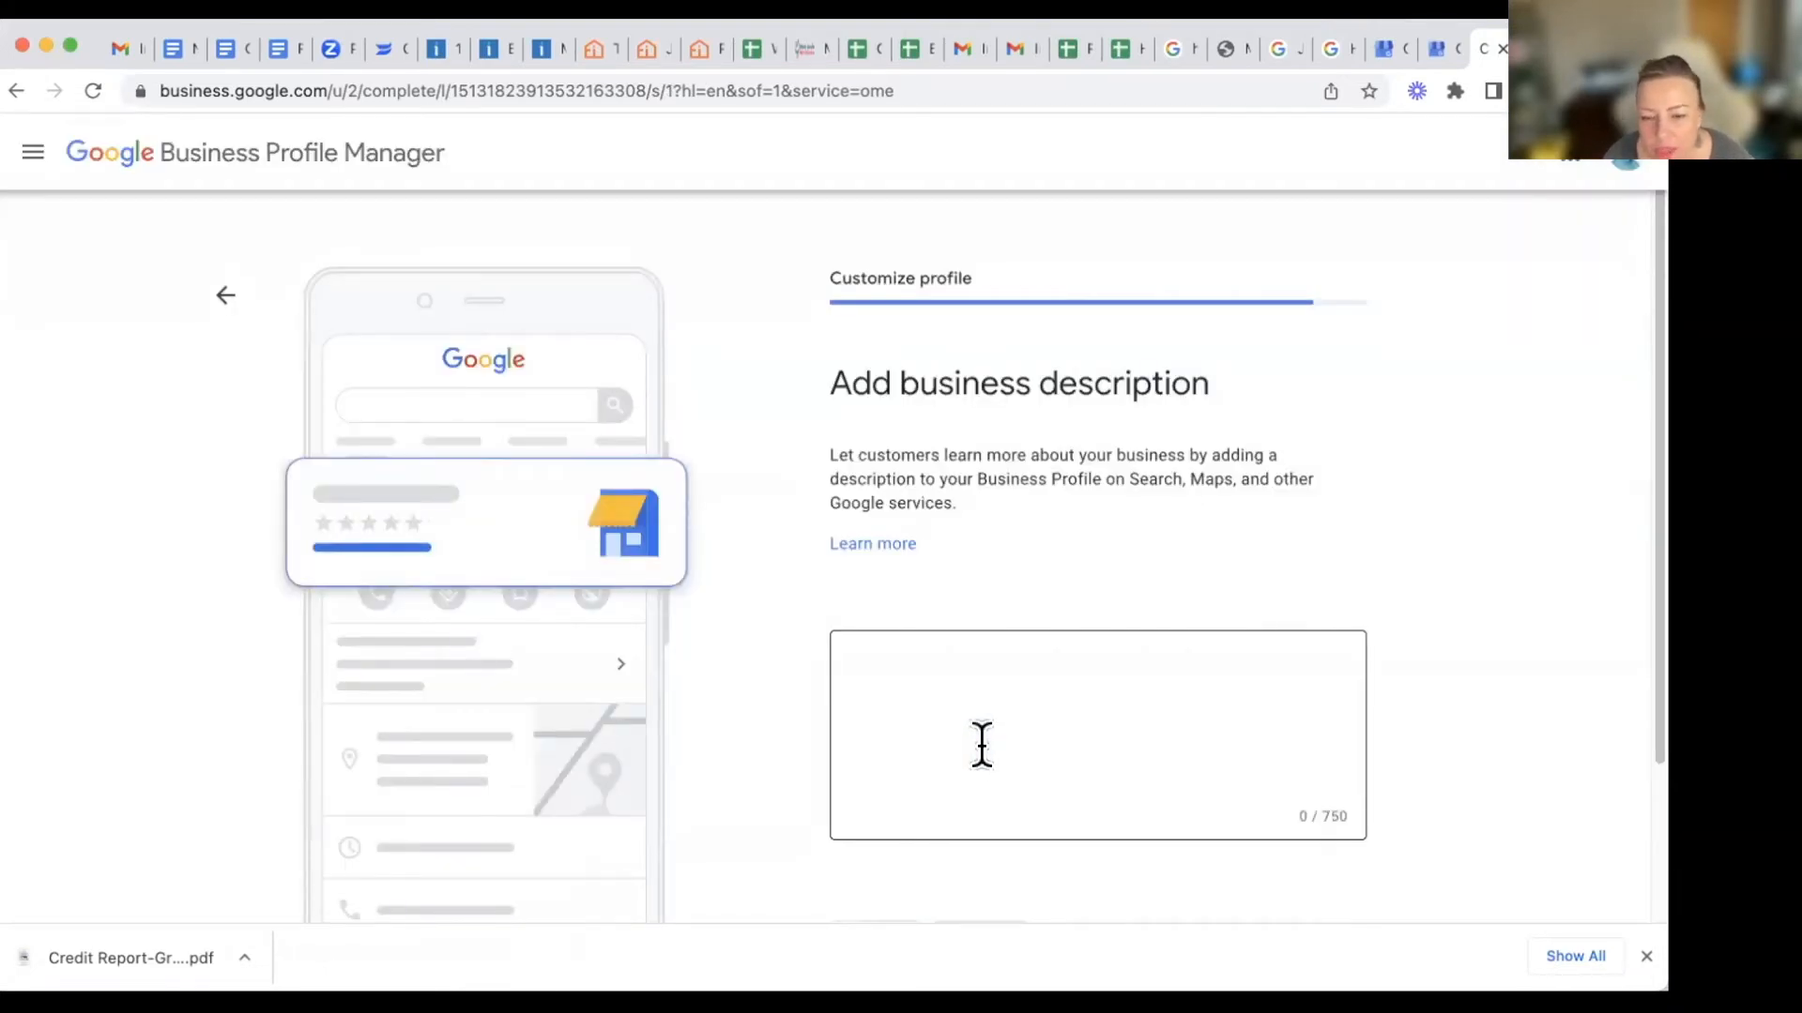
pyautogui.click(941, 646)
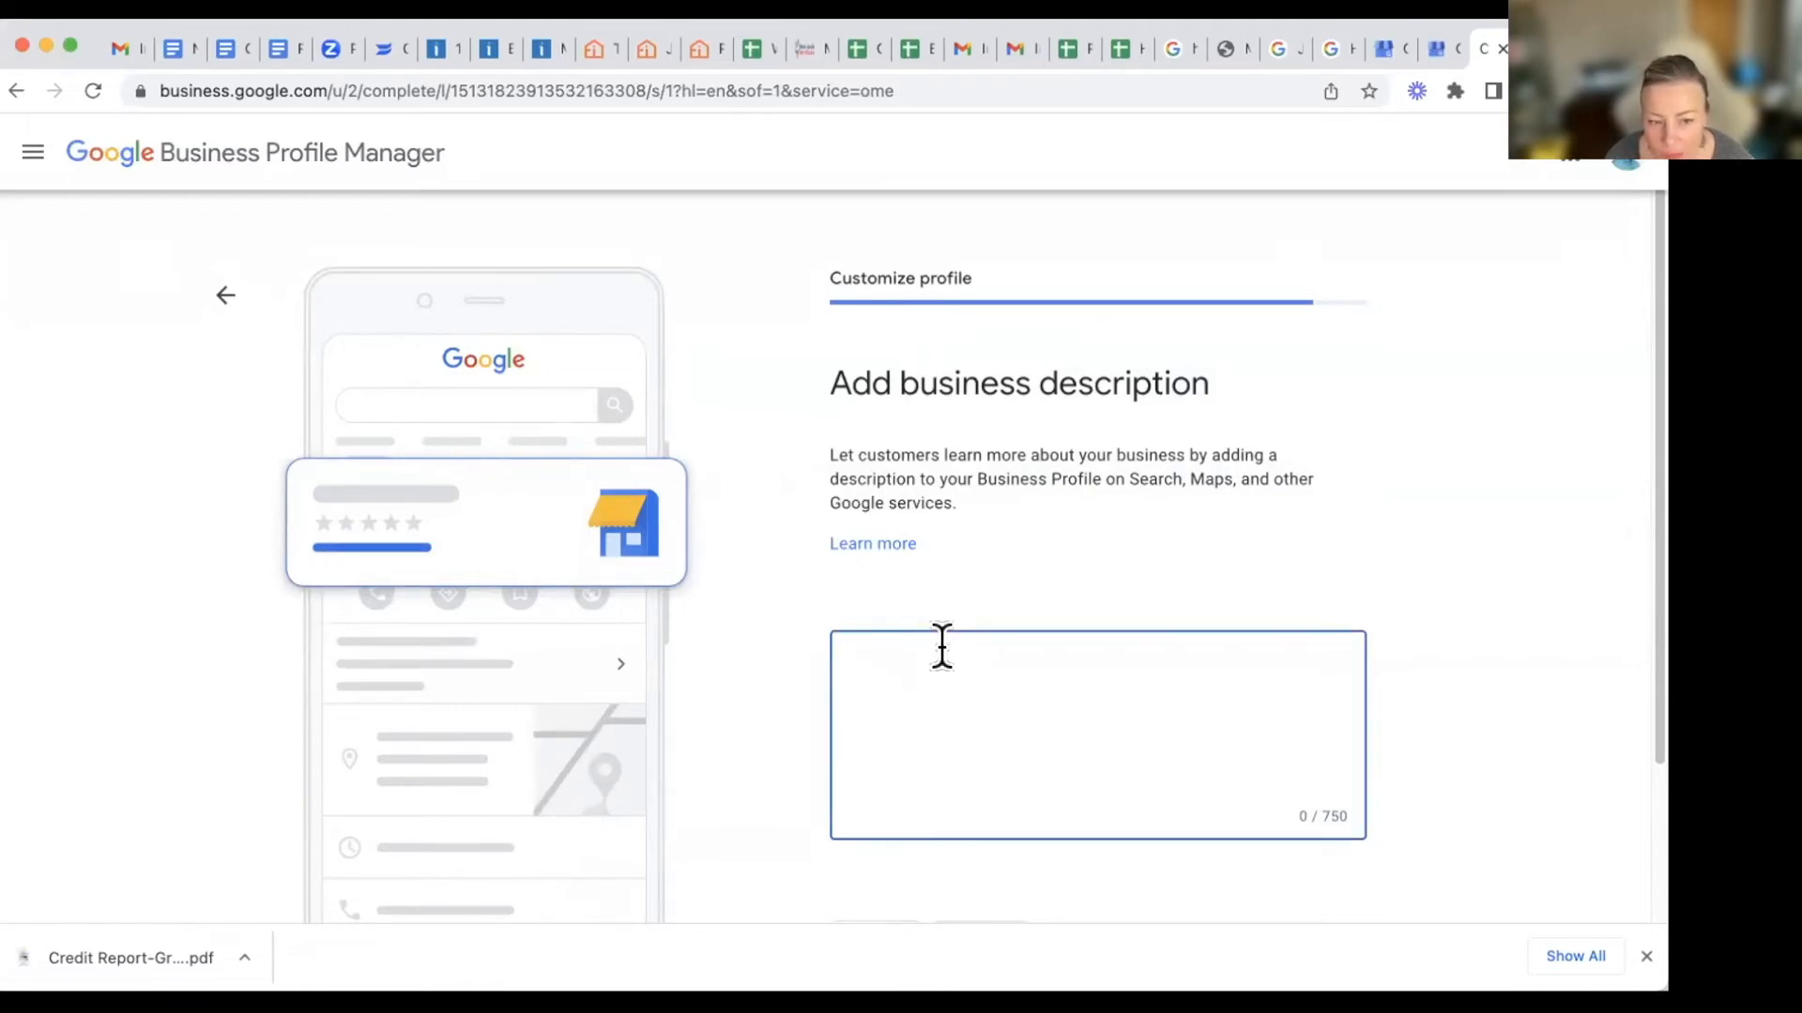
pyautogui.write('We')
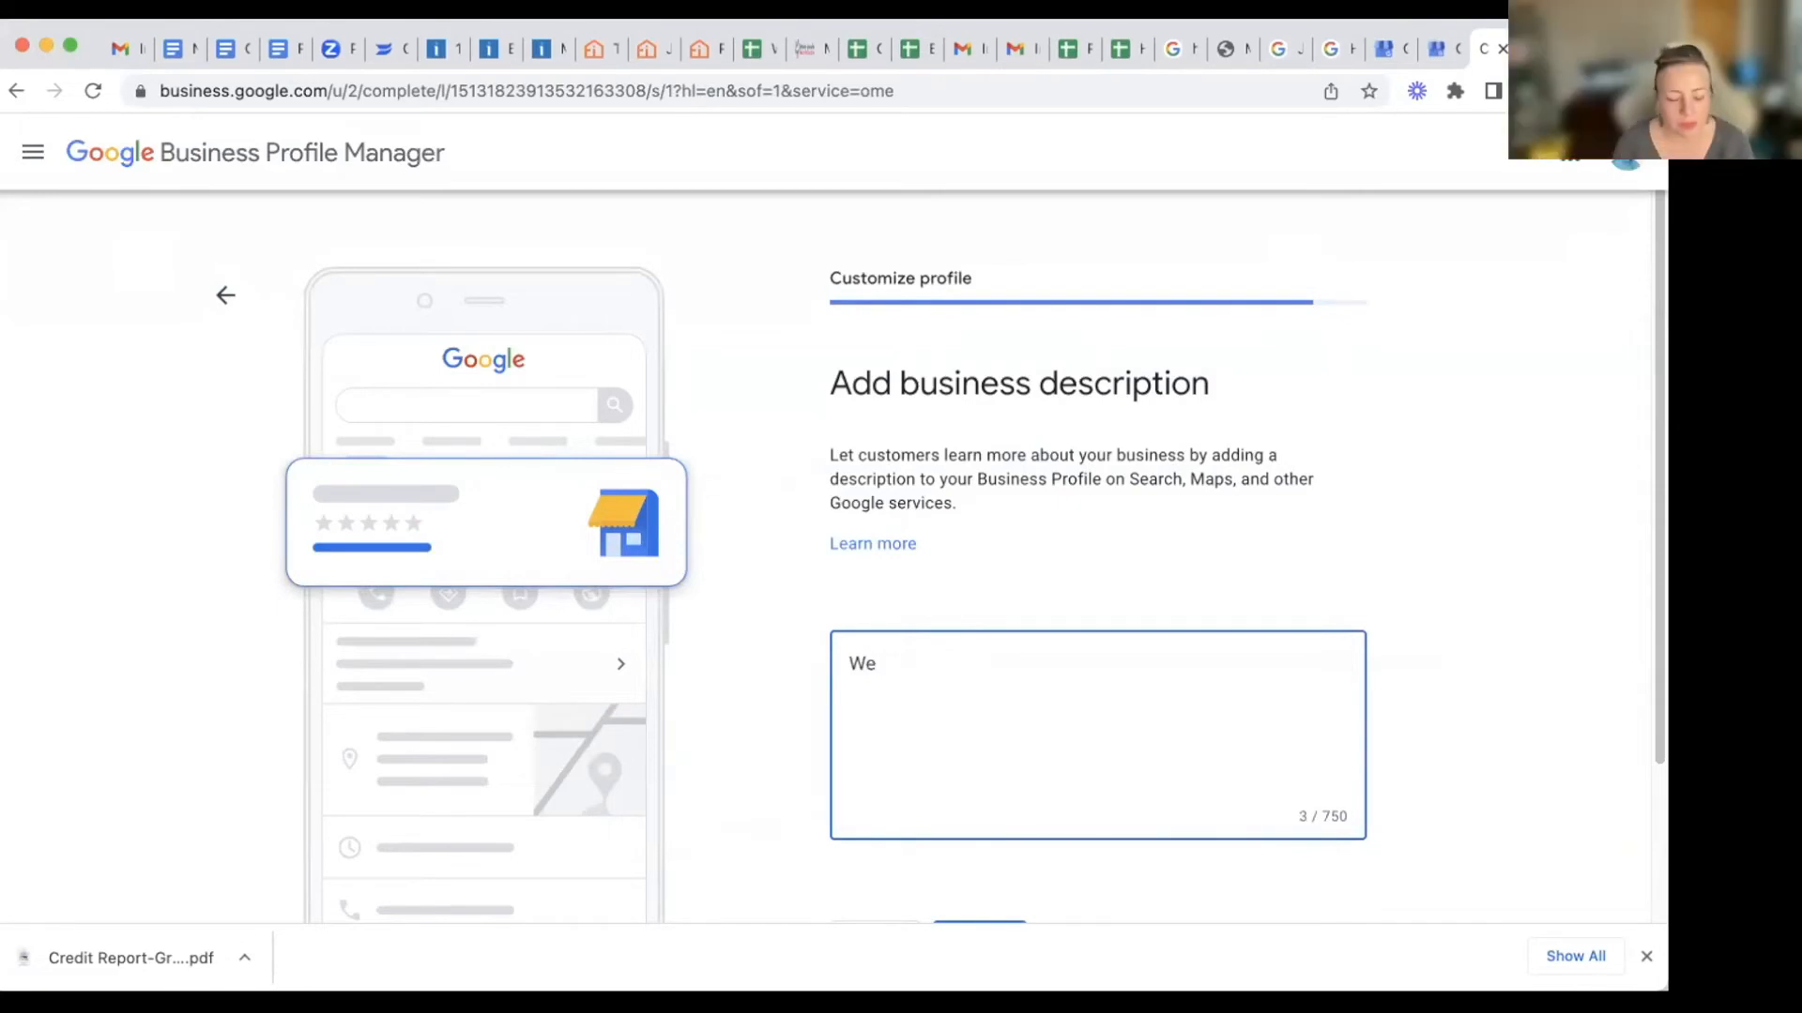
pyautogui.write(' help you buy and sell homes in San An')
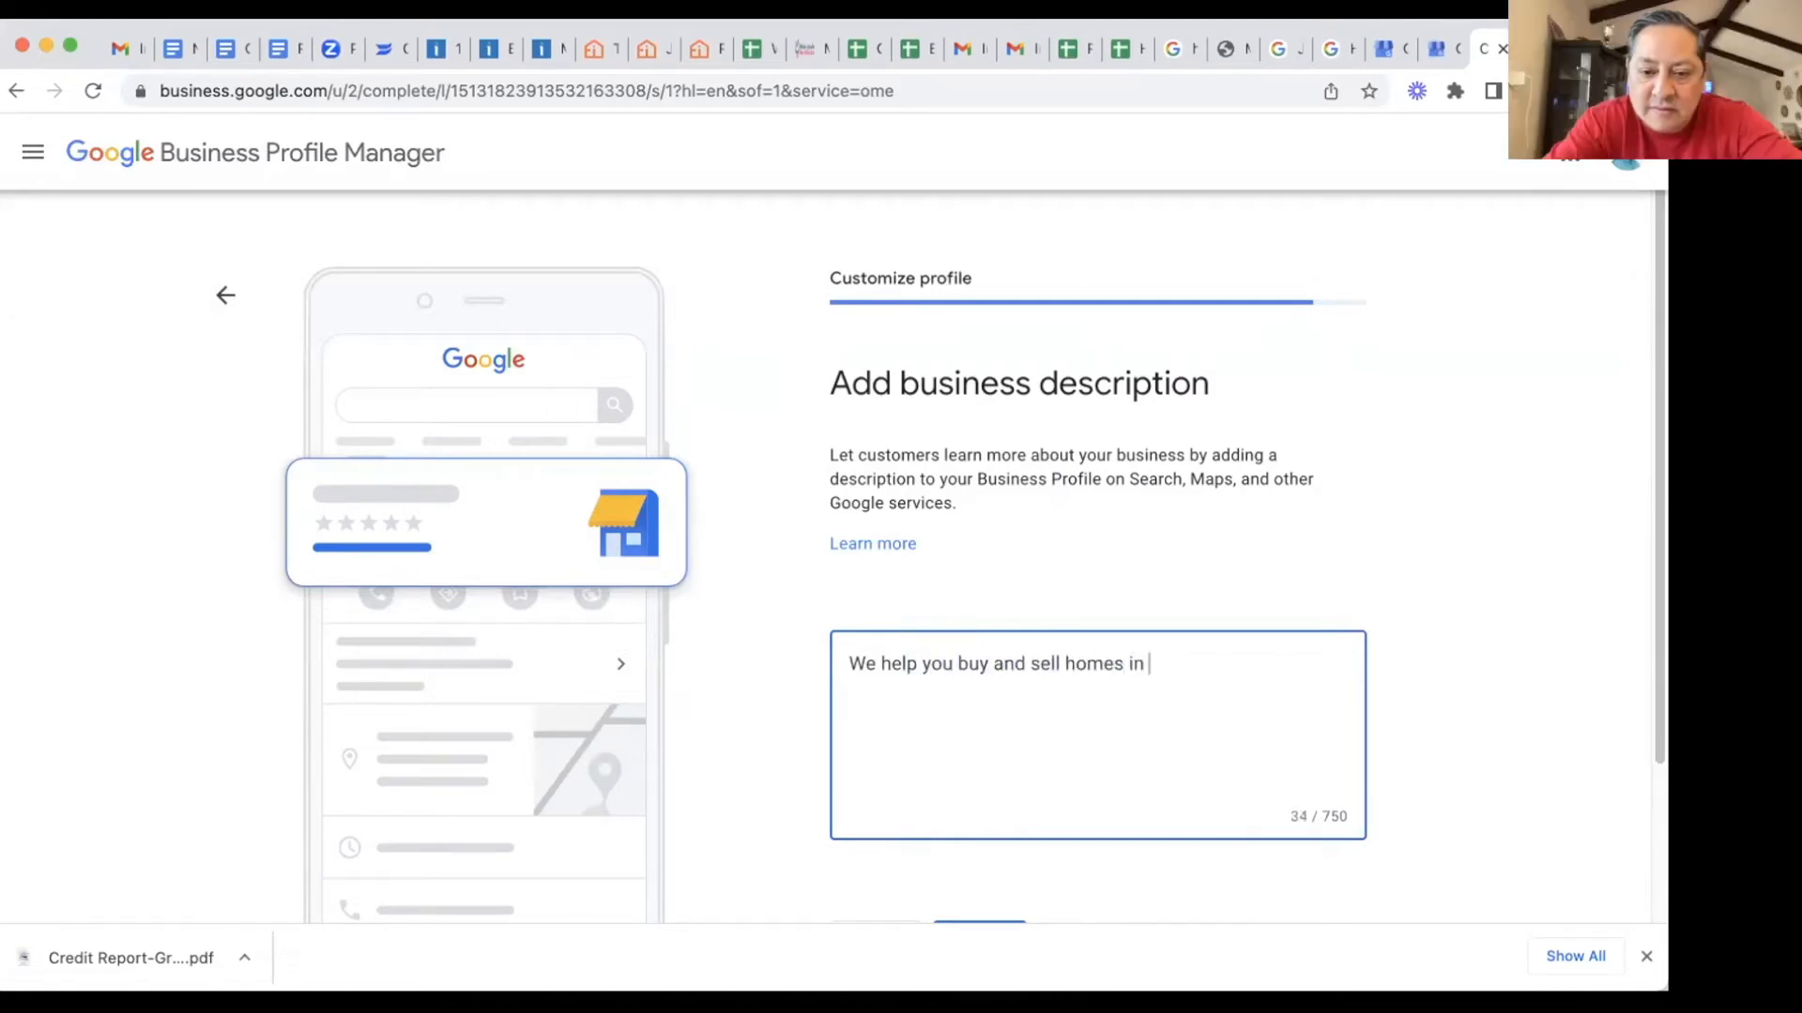
pyautogui.write('o TX')
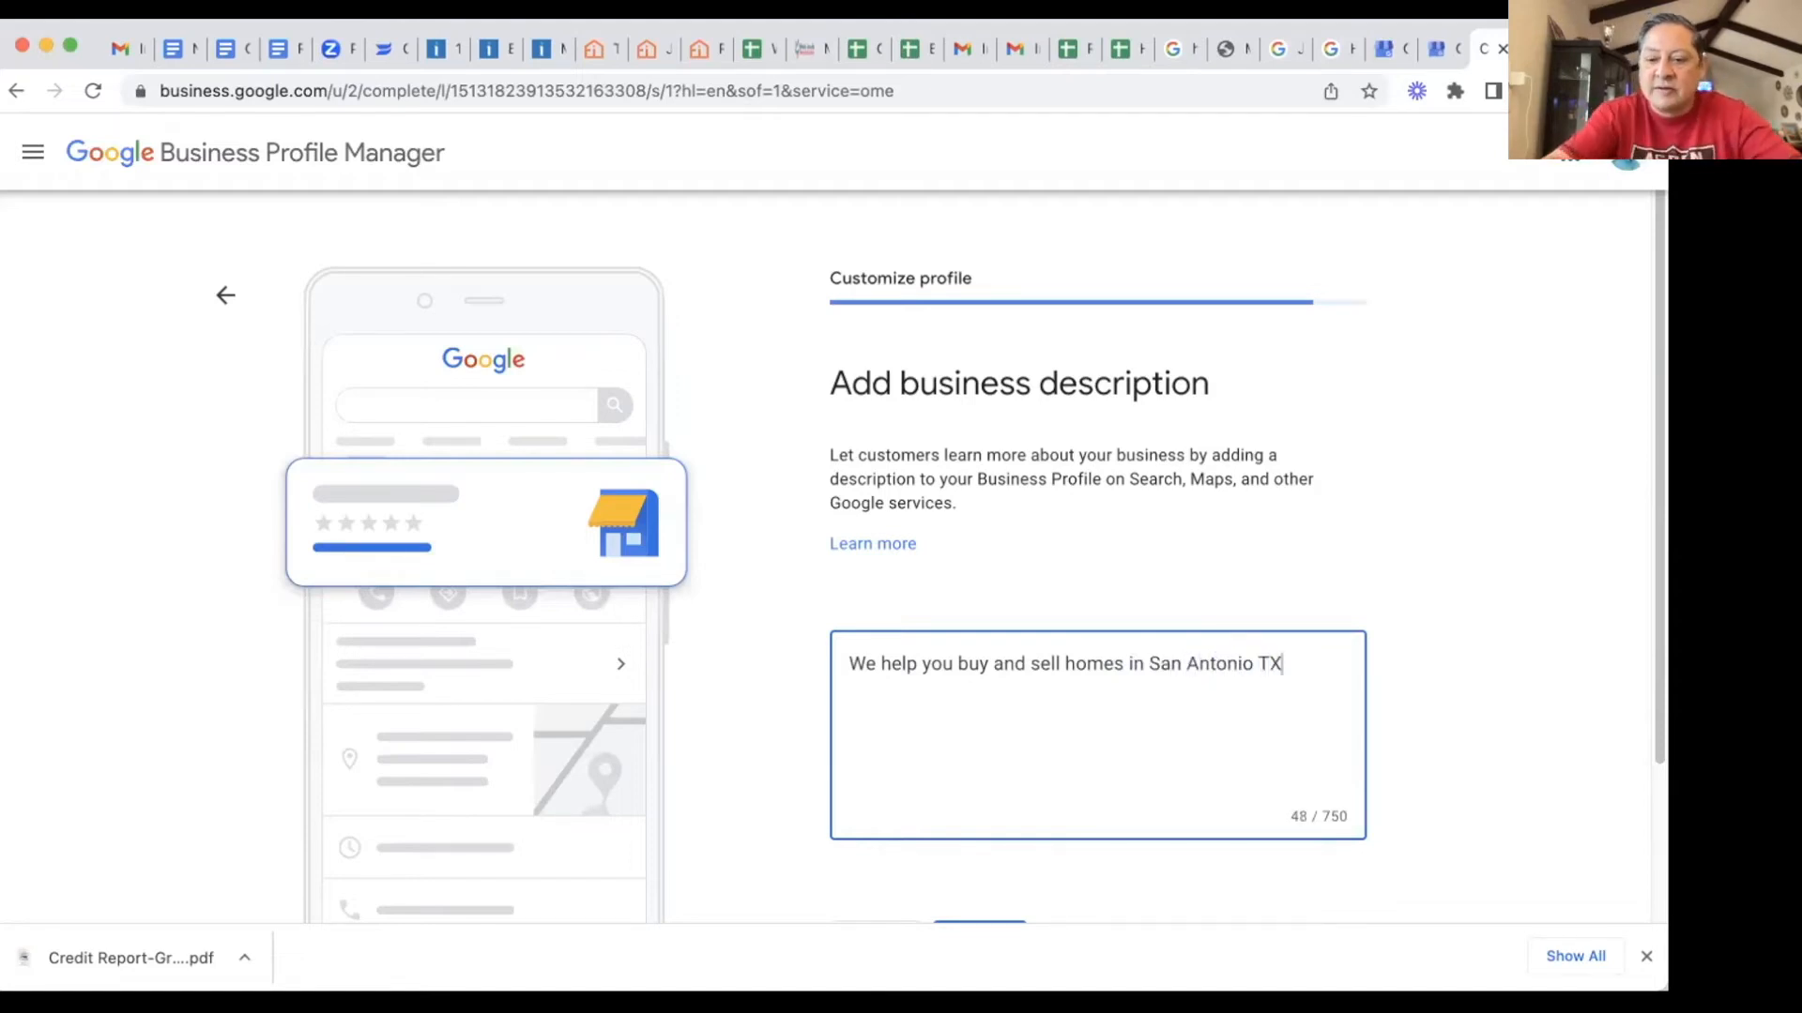
pyautogui.press('BackSpace')
pyautogui.write('exas.')
pyautogui.scroll(-2, 1387, 632)
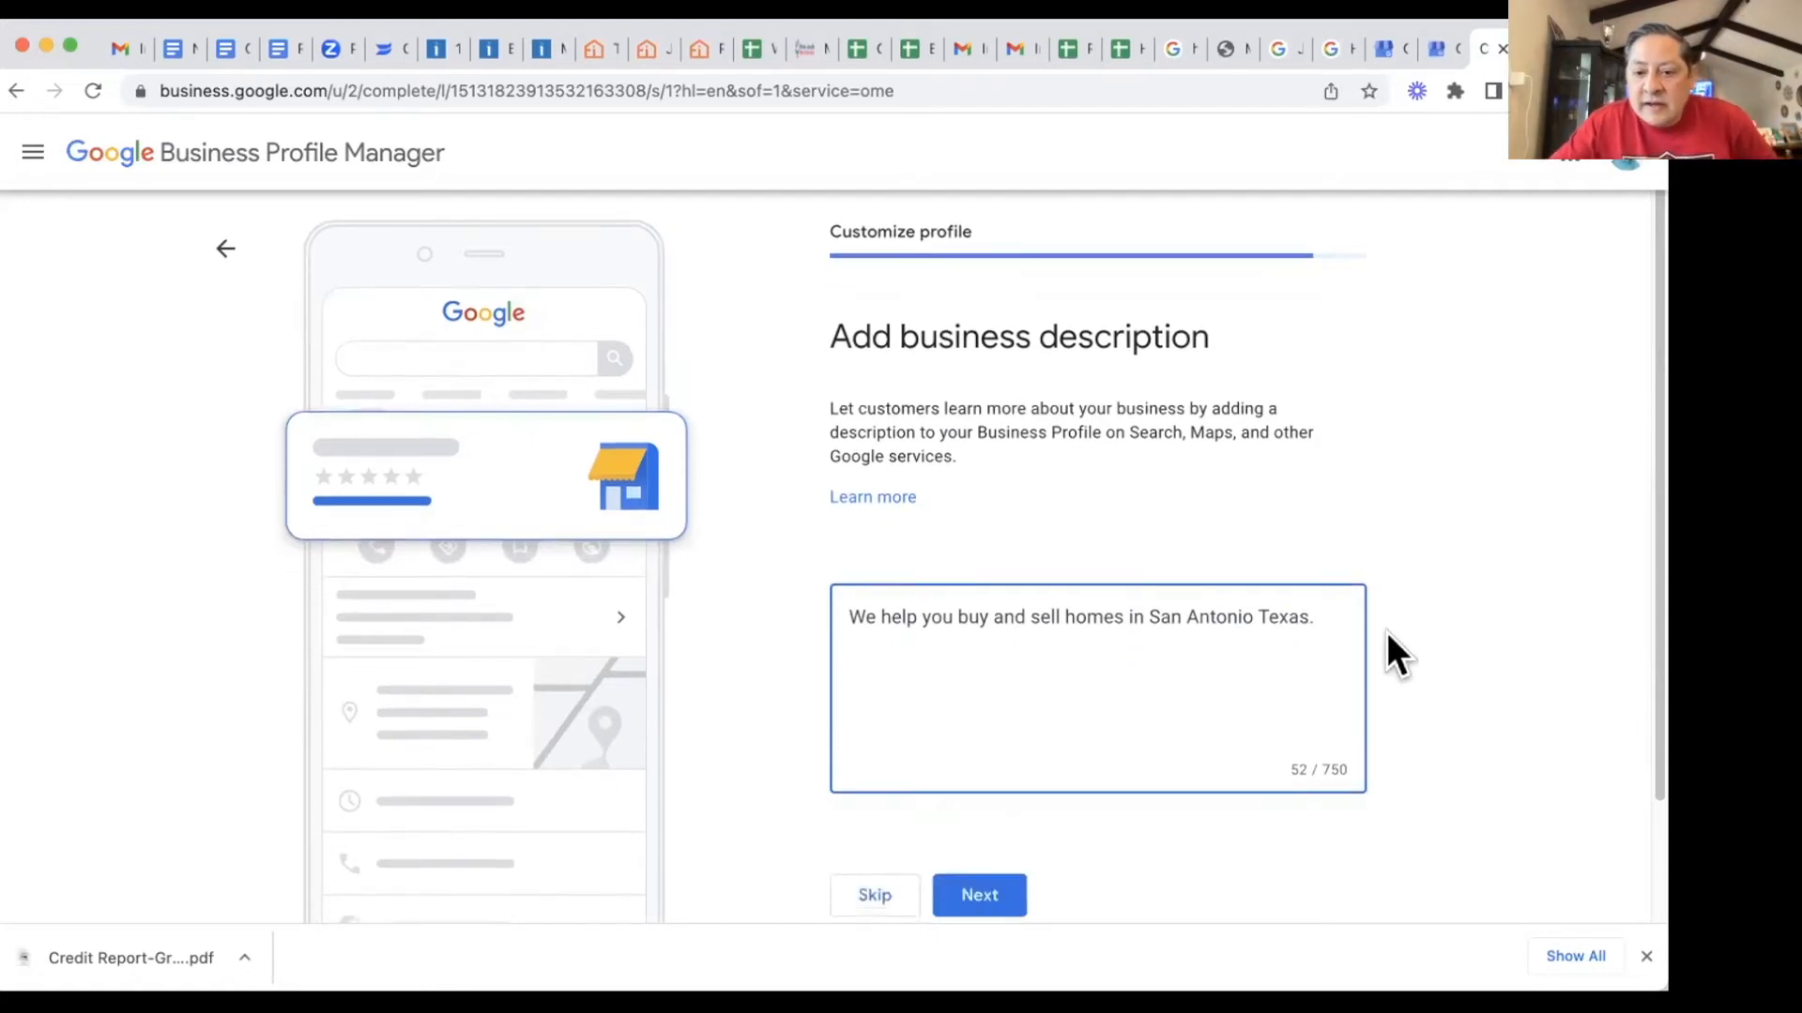
pyautogui.scroll(-1, 1066, 817)
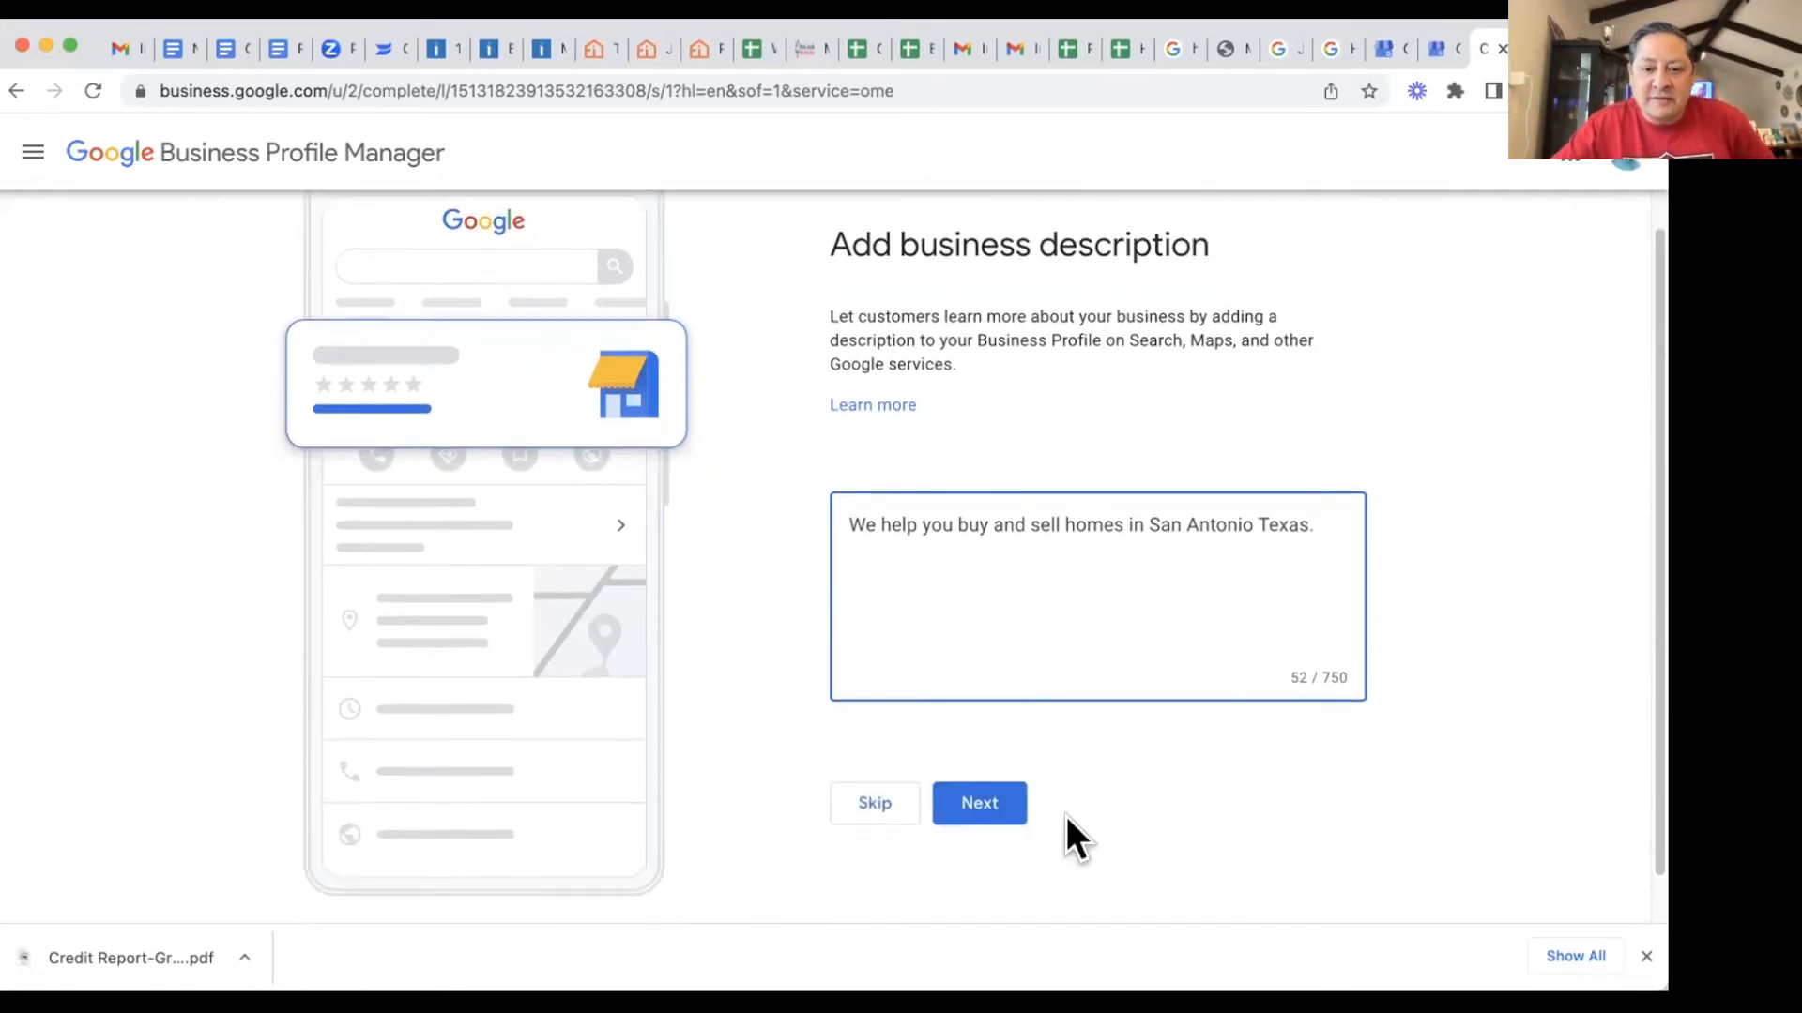
pyautogui.scroll(-2, 1072, 814)
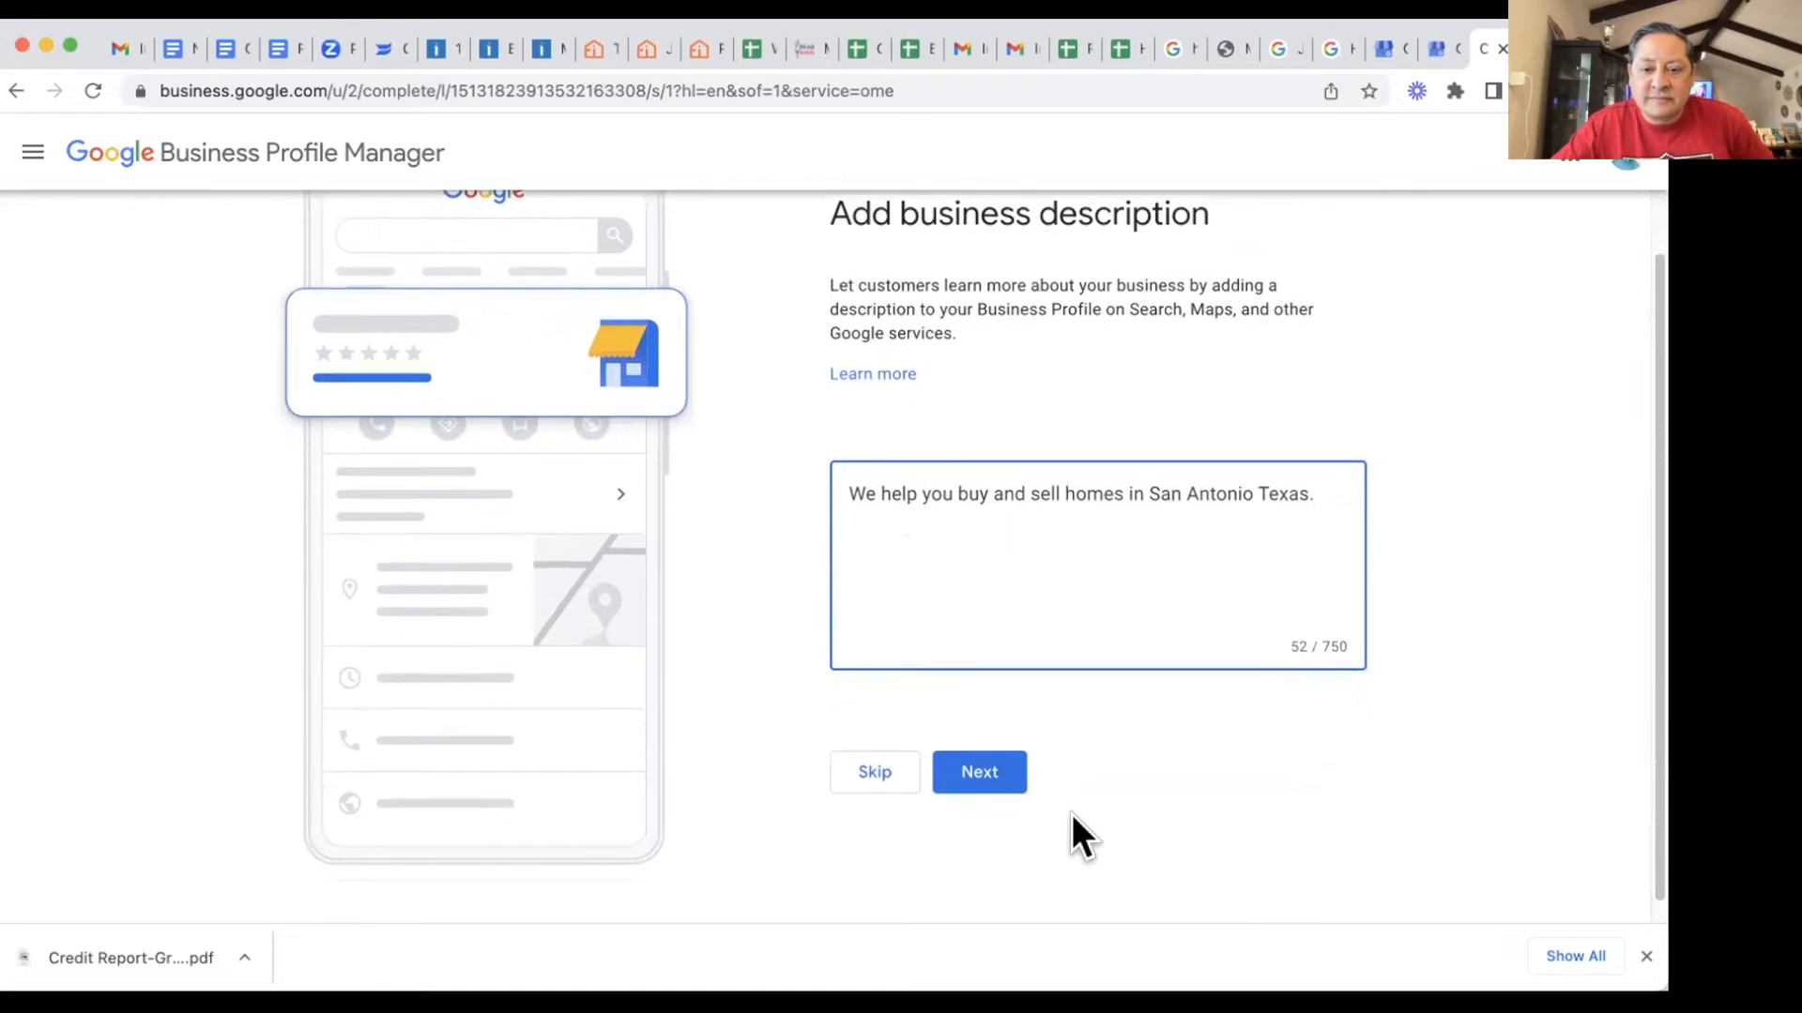
# - Save the description, upload the couple's photo from the computer, and continue
pyautogui.click(976, 746)
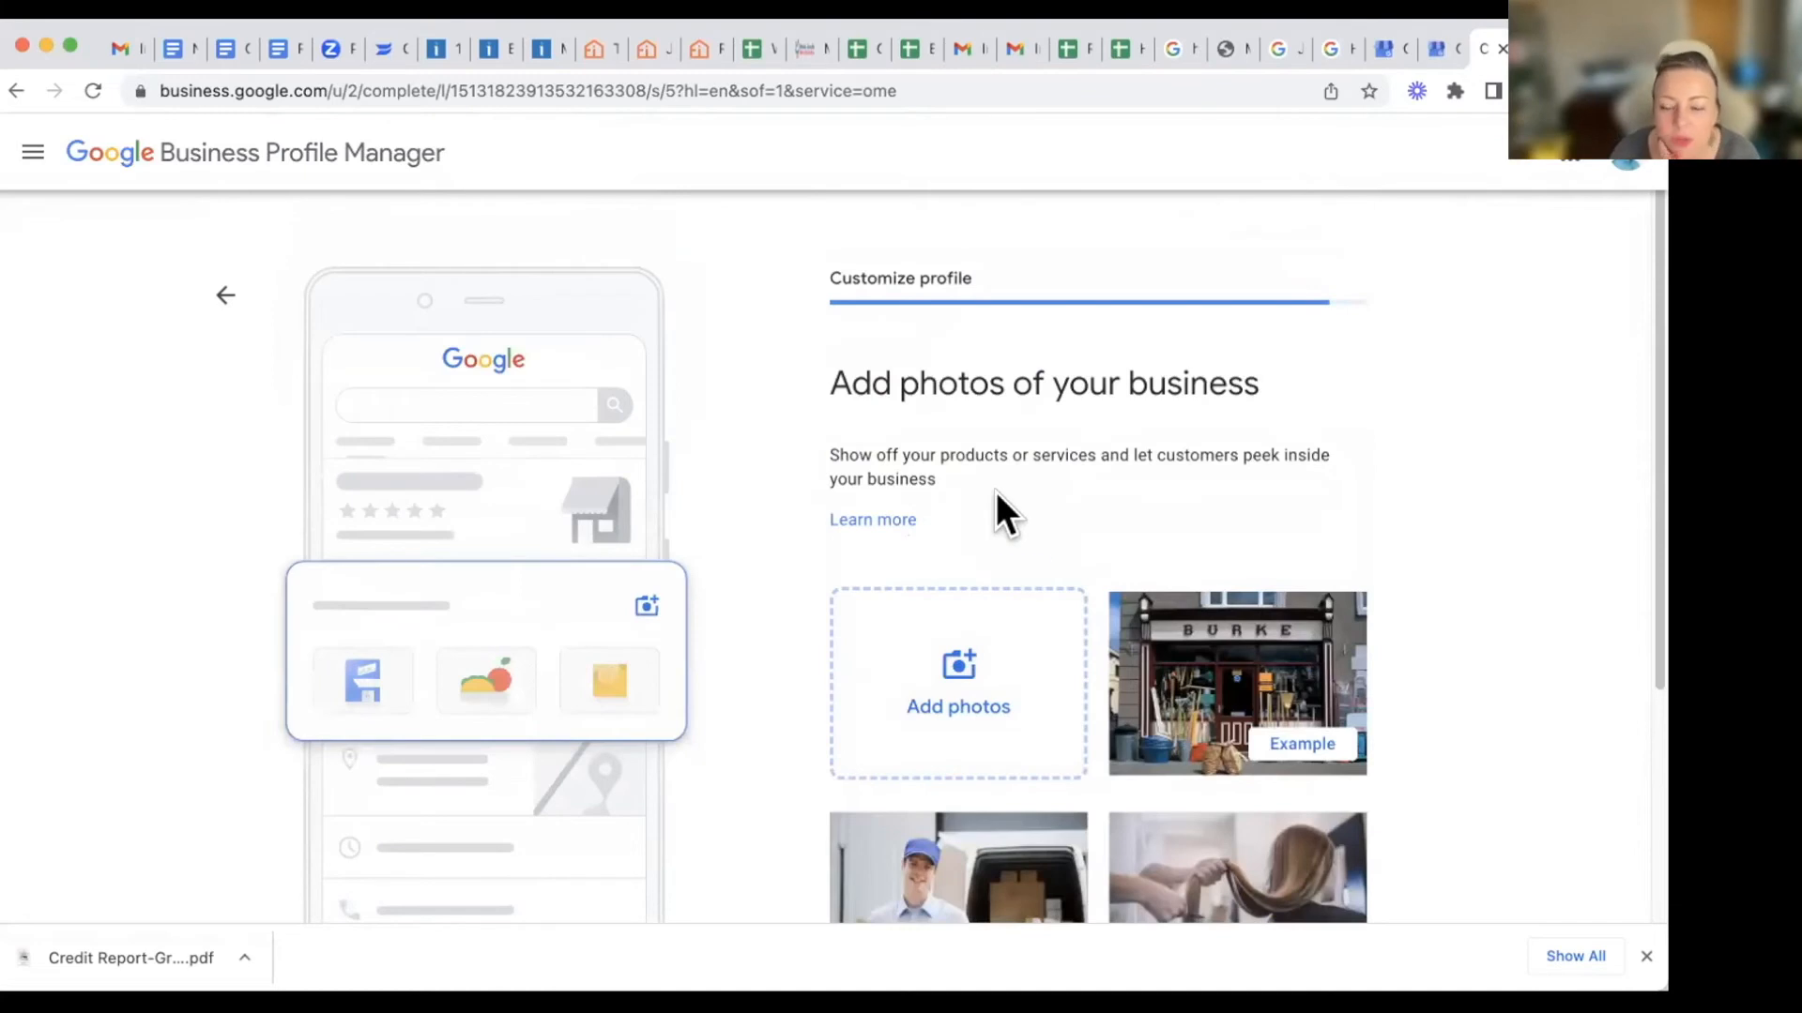
pyautogui.scroll(-3, 1094, 448)
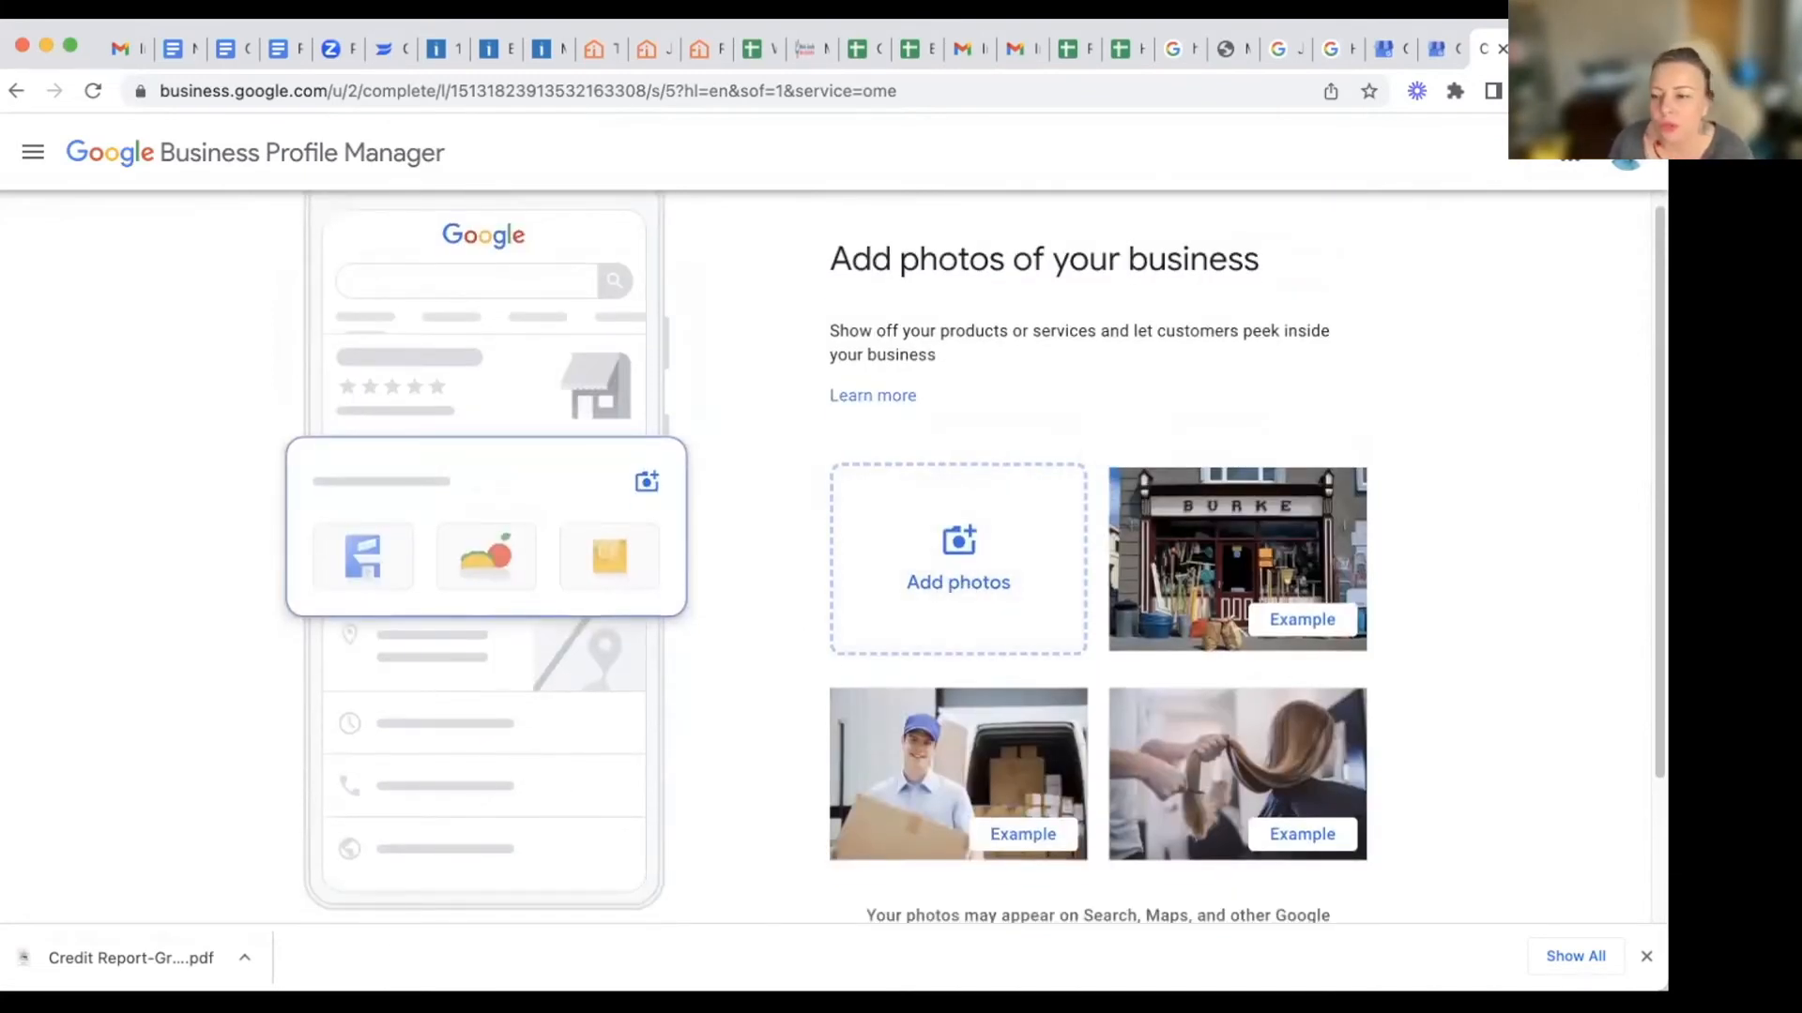
pyautogui.click(967, 553)
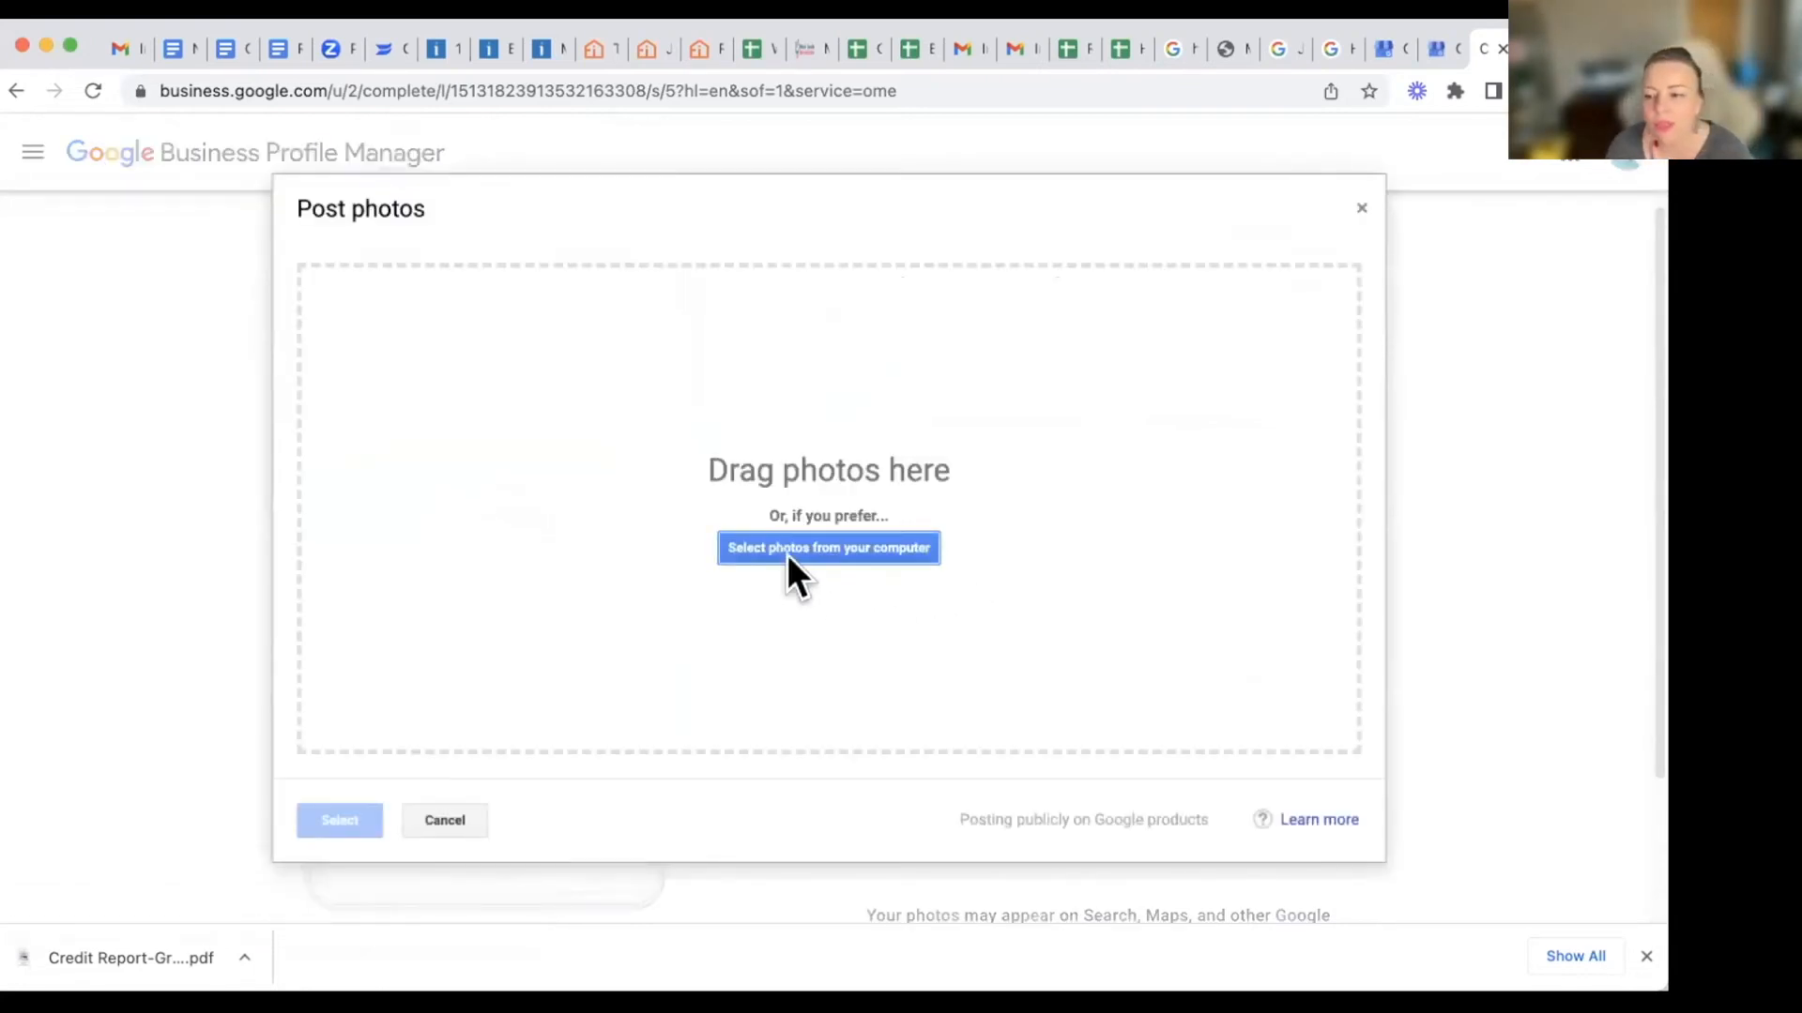
pyautogui.click(832, 546)
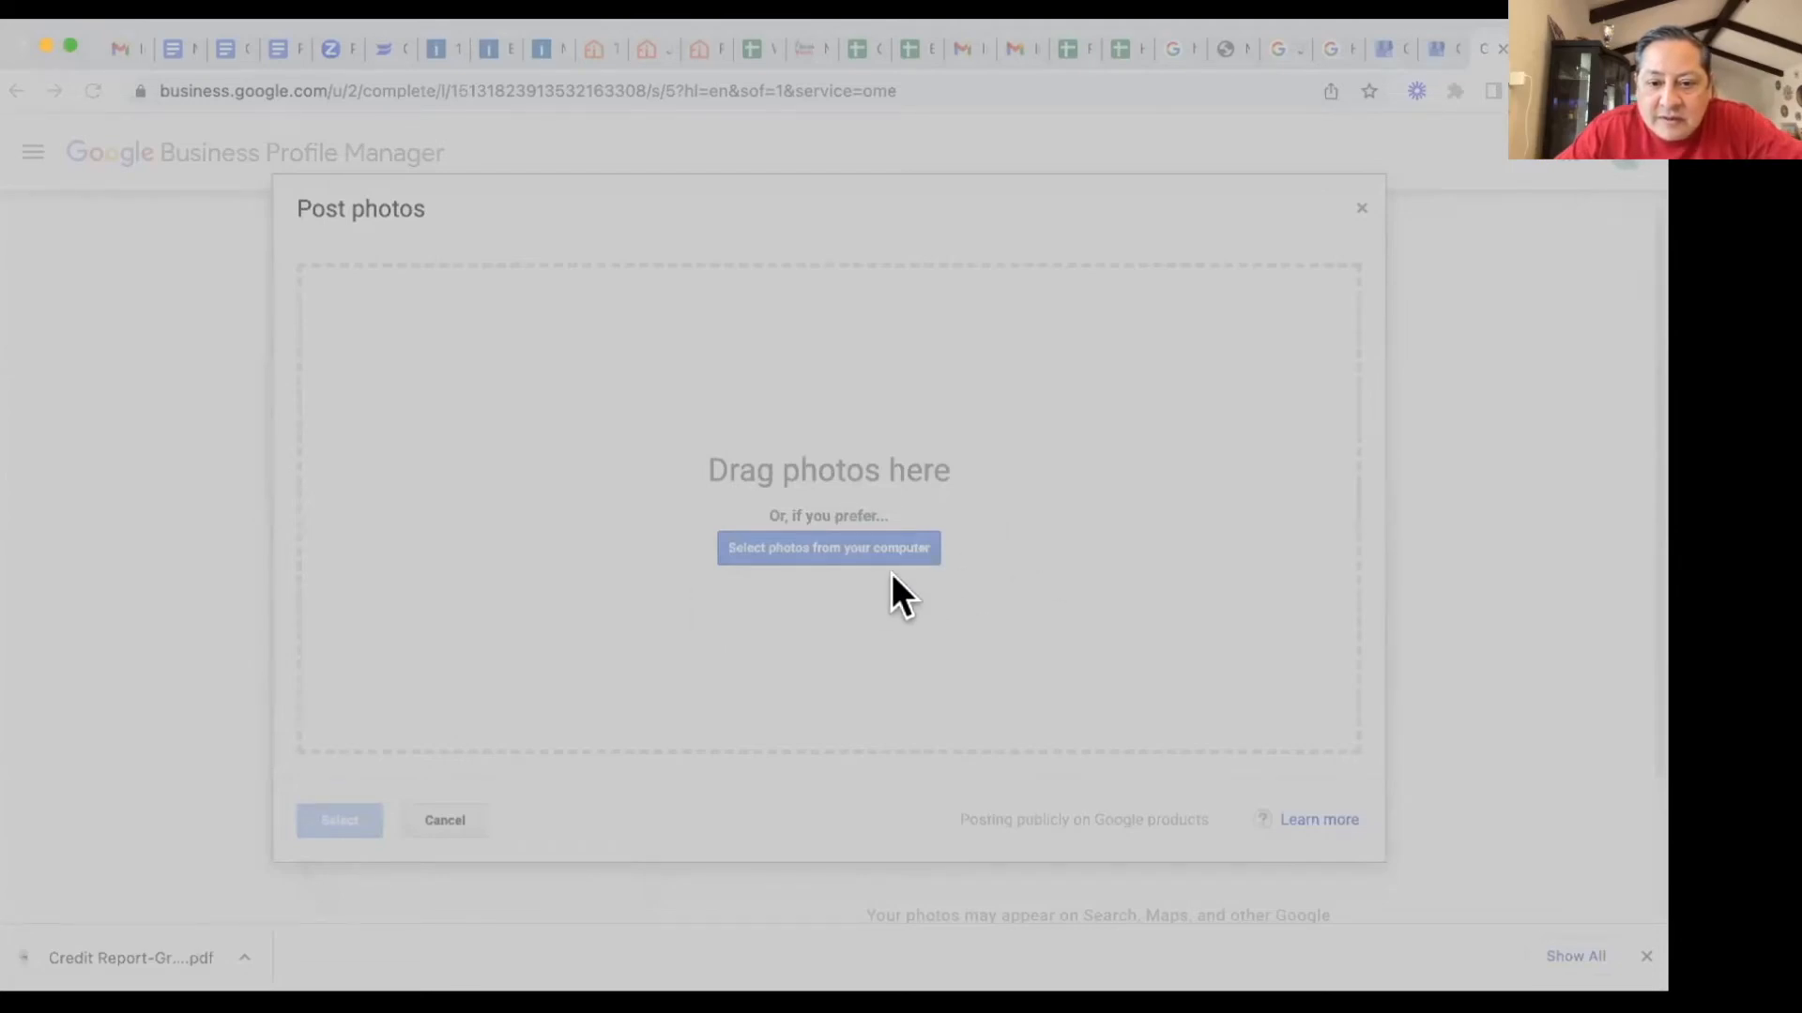
pyautogui.click(1237, 756)
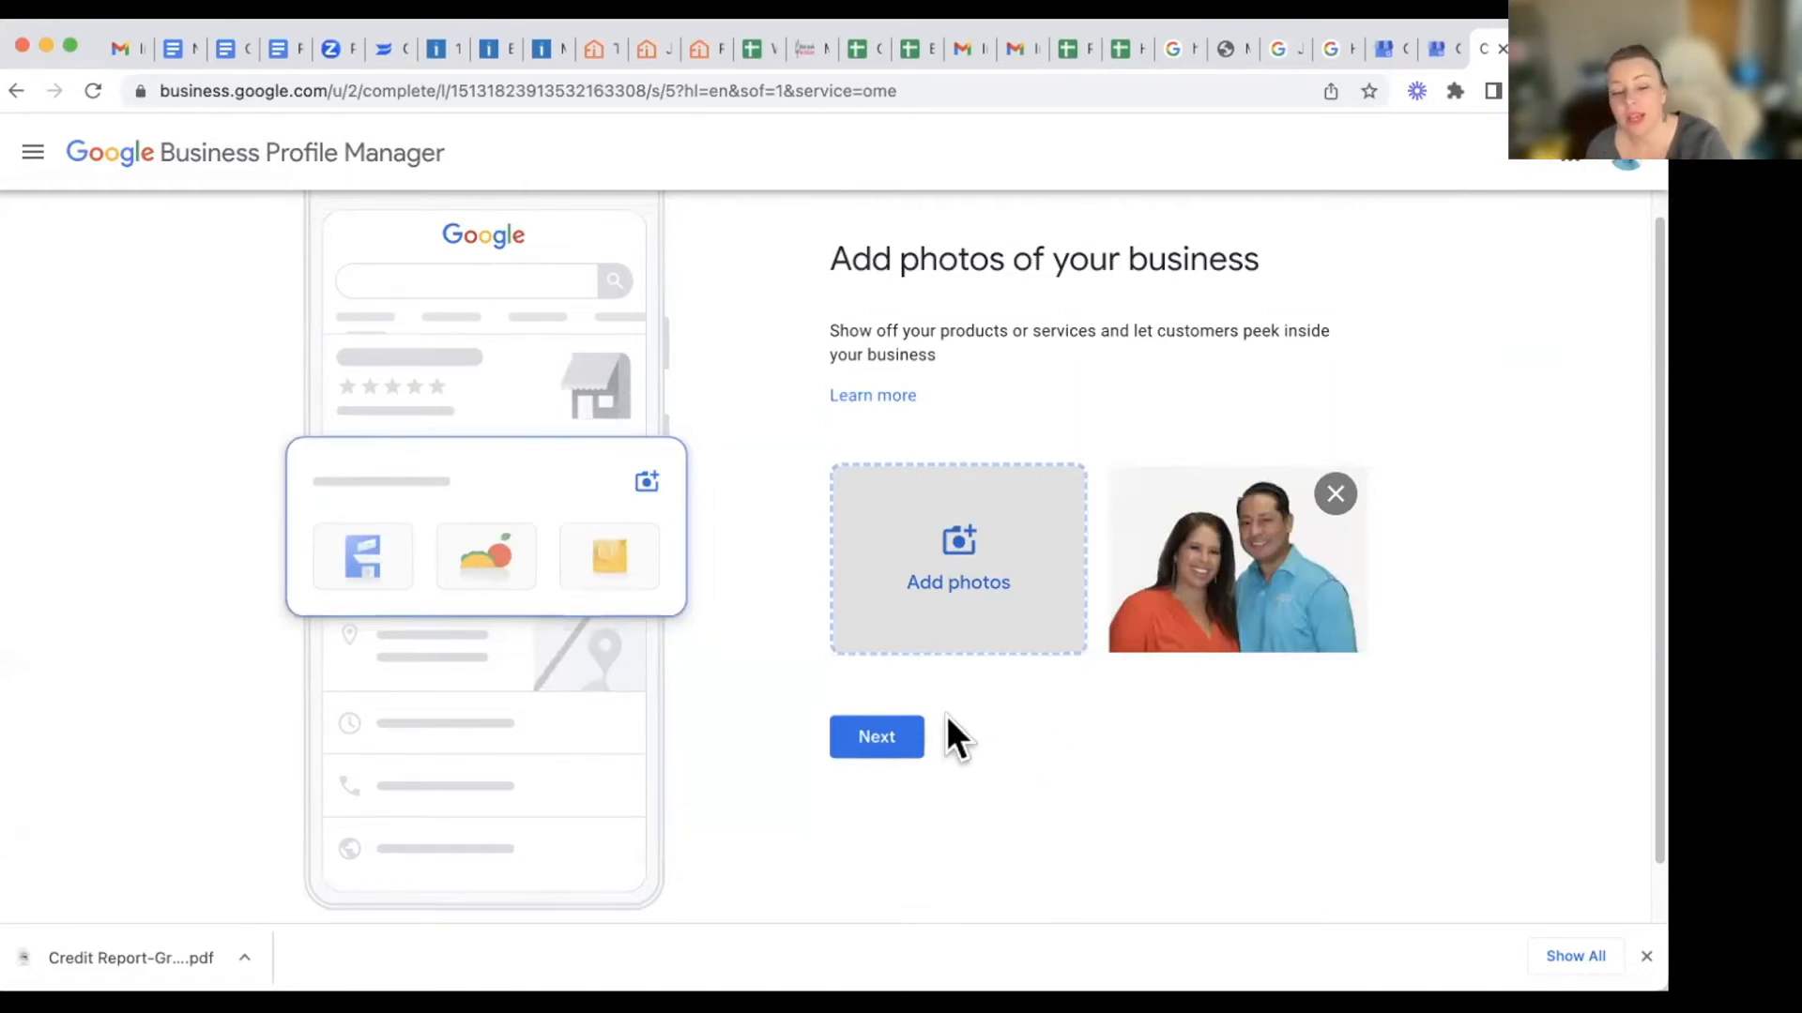
pyautogui.click(873, 742)
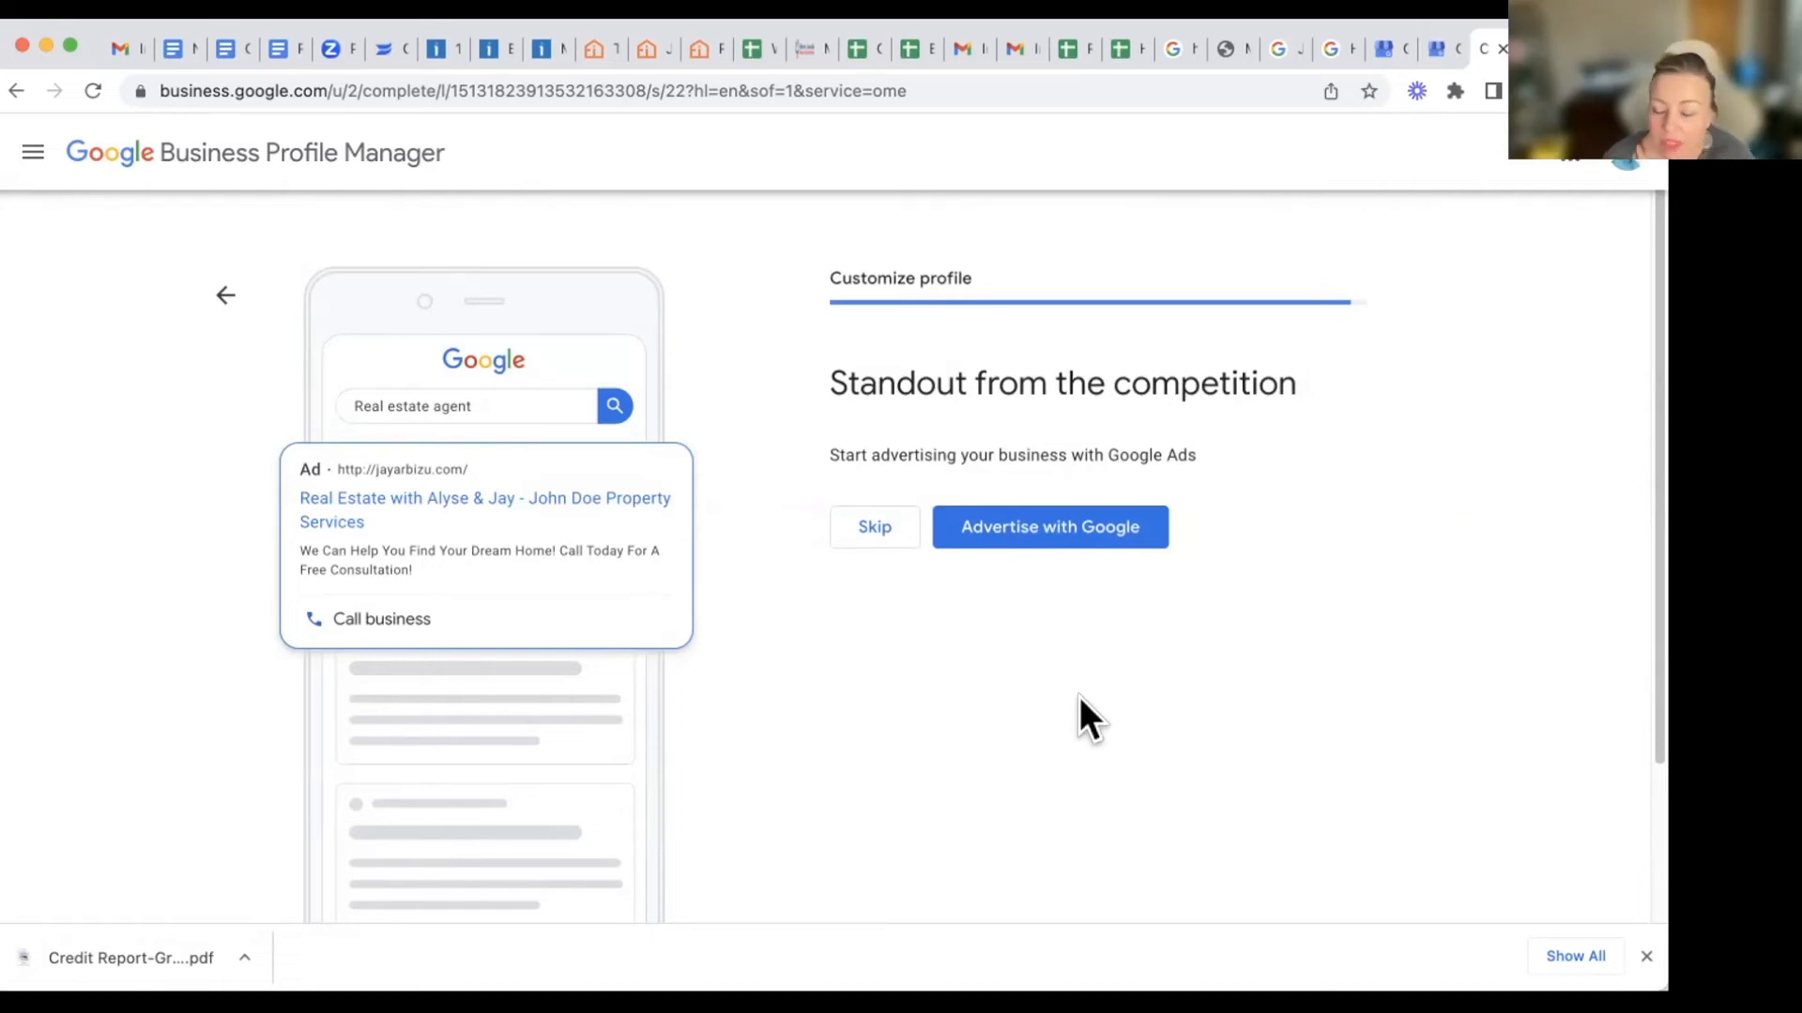
# - Skip the Google Ads offer and finish setup to view the managed business profile
pyautogui.click(861, 530)
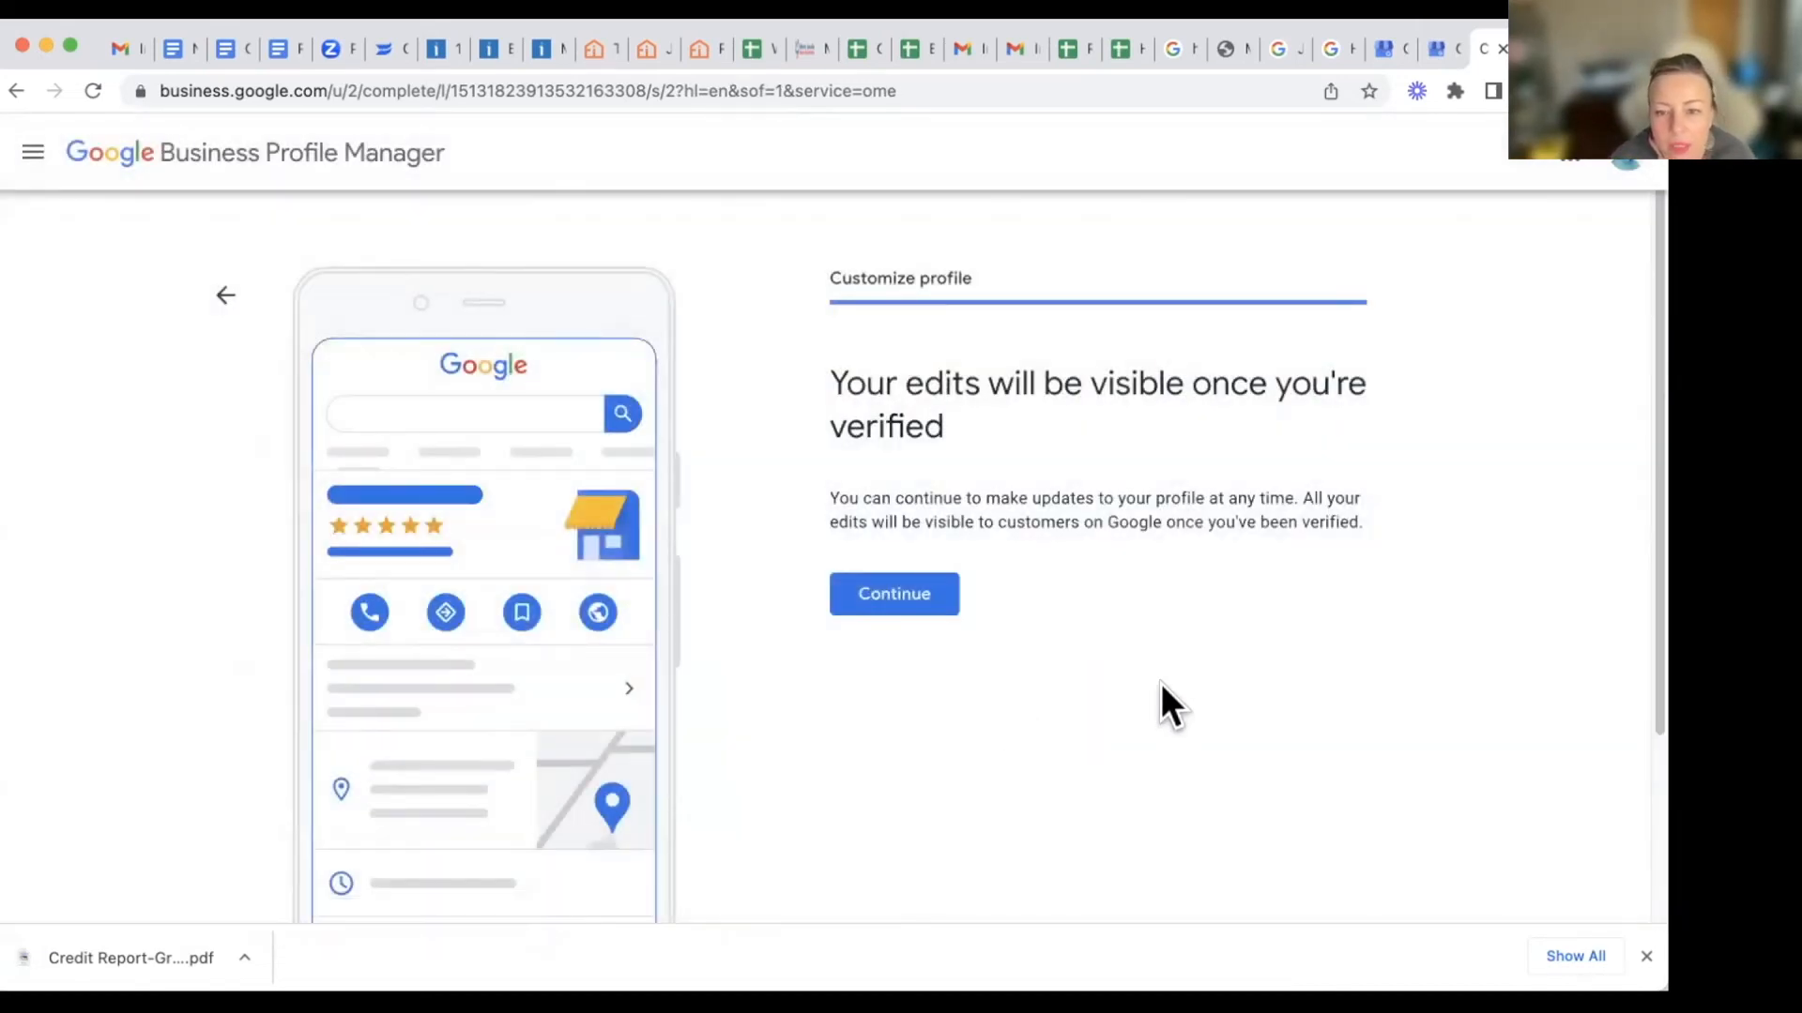
pyautogui.scroll(-1, 1162, 706)
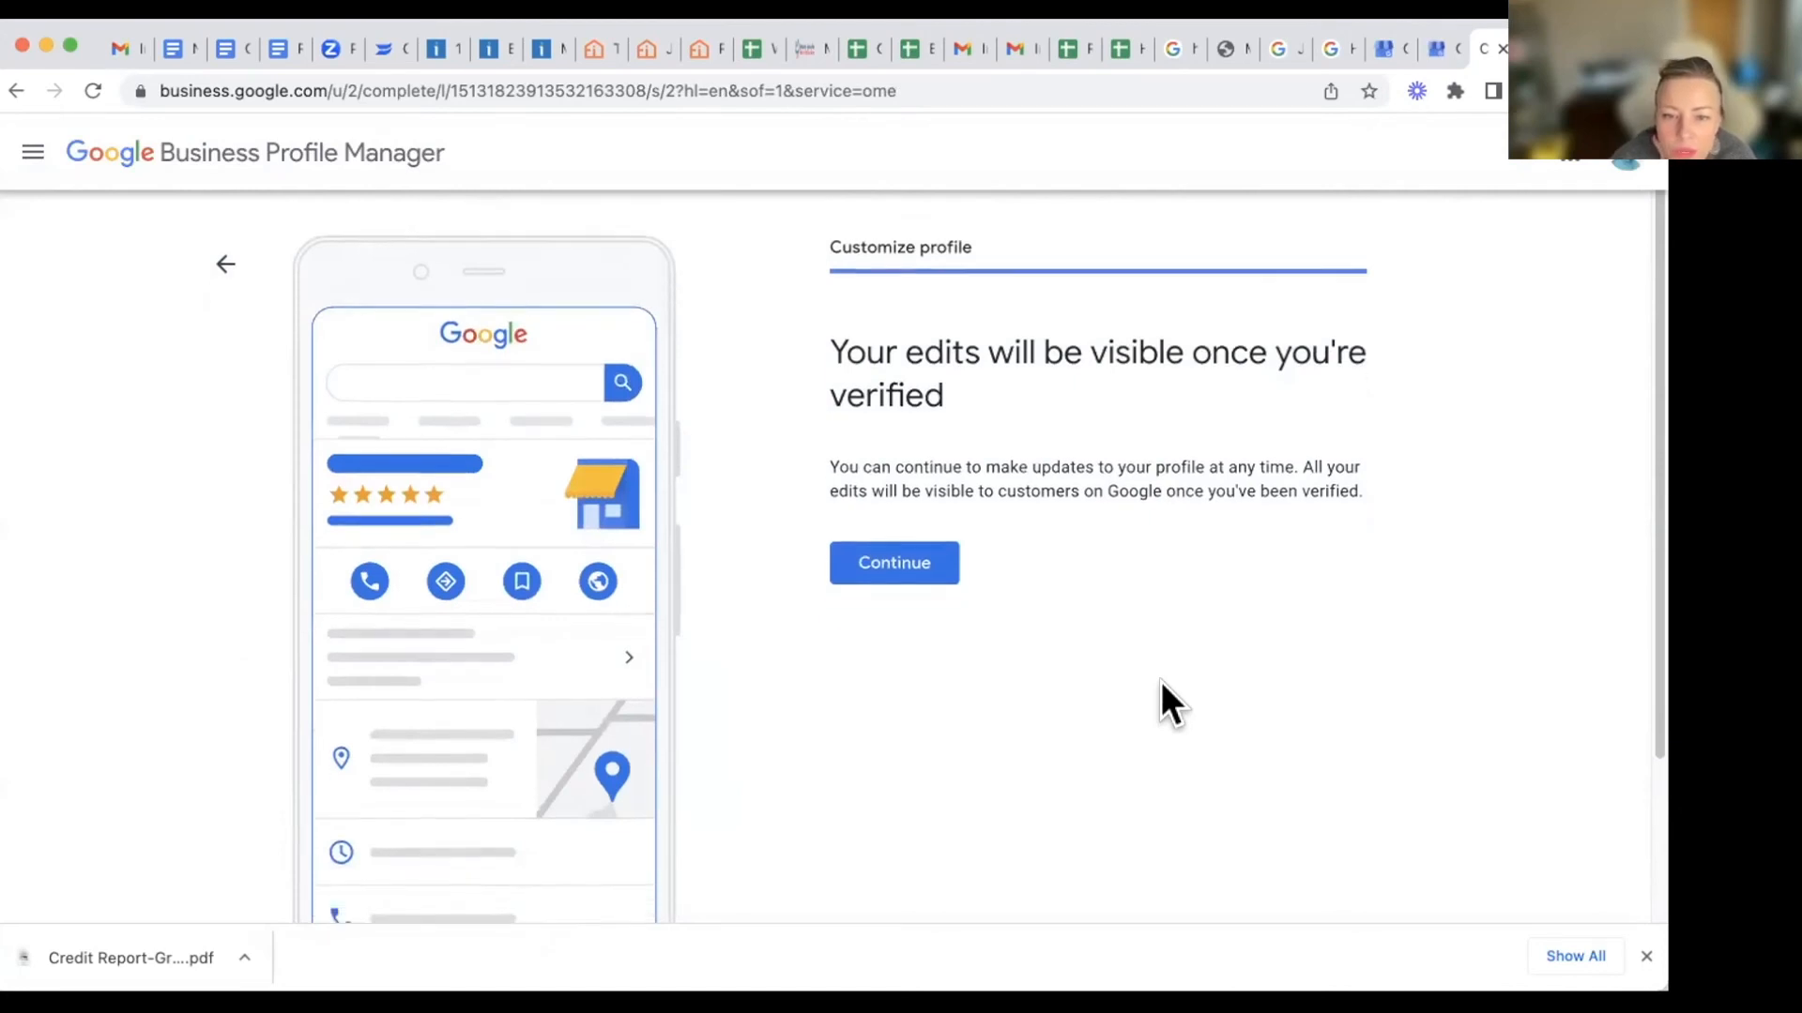
pyautogui.click(912, 563)
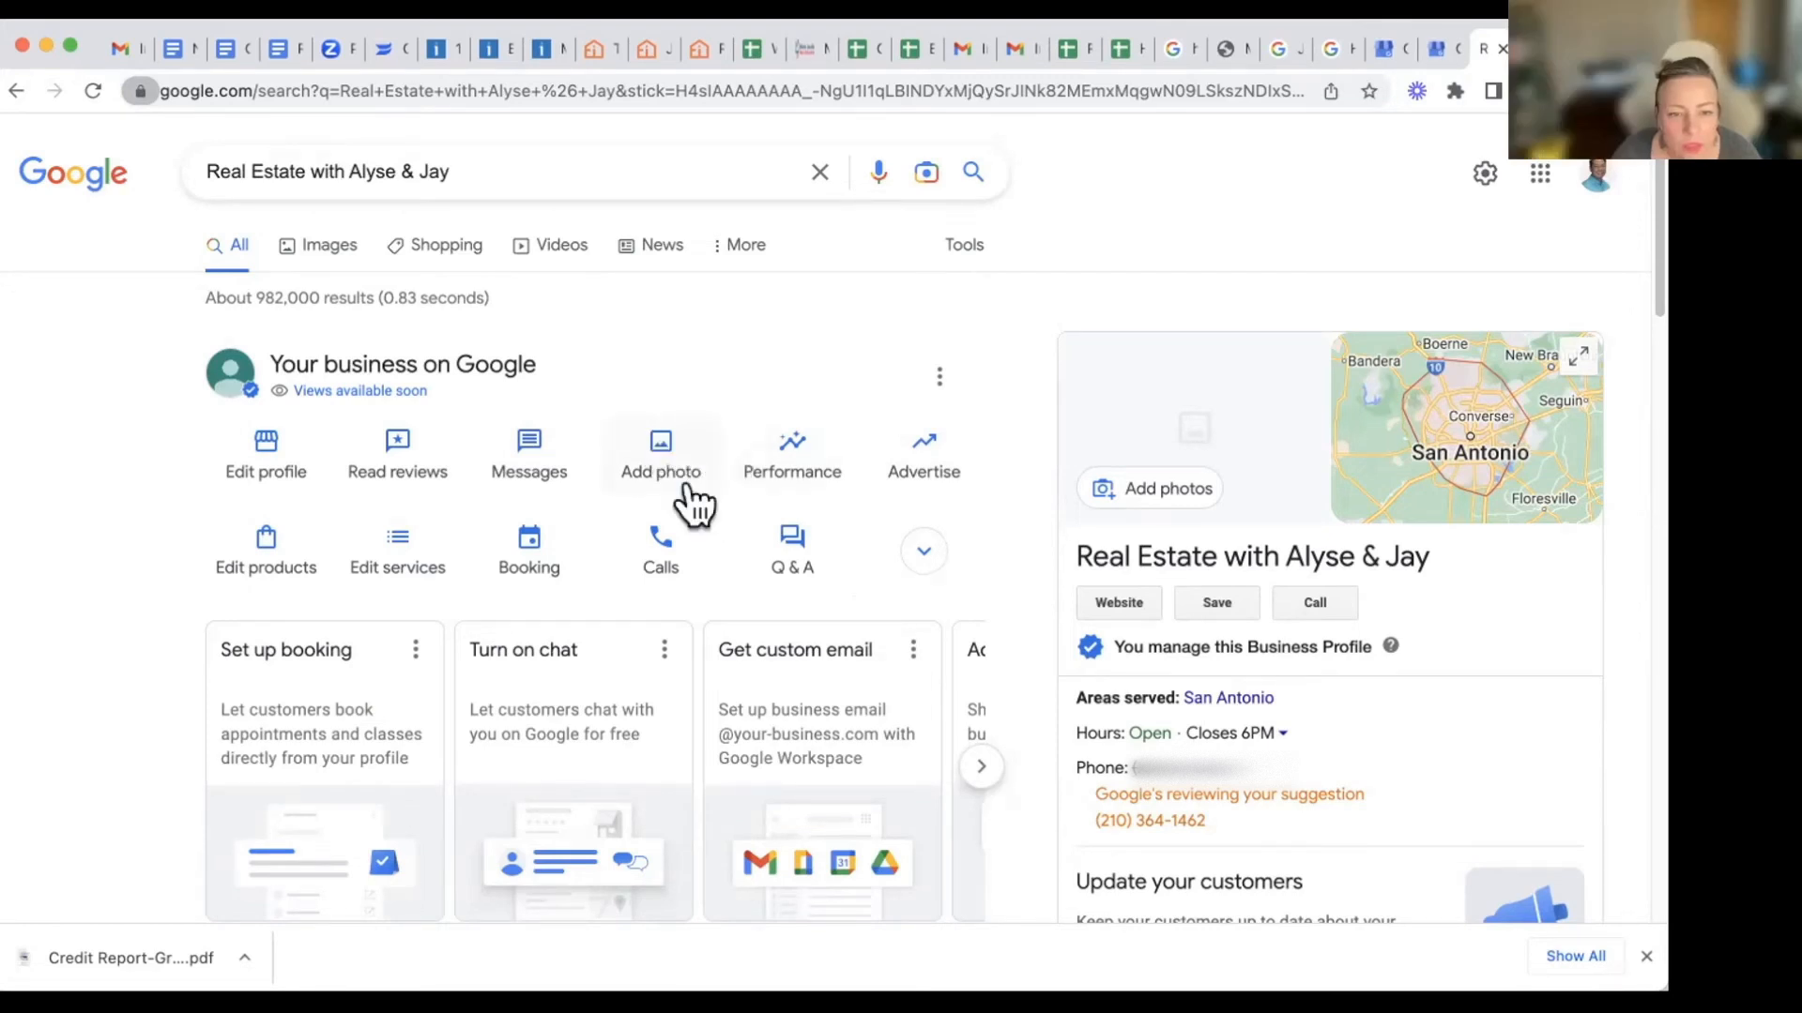
pyautogui.click(660, 440)
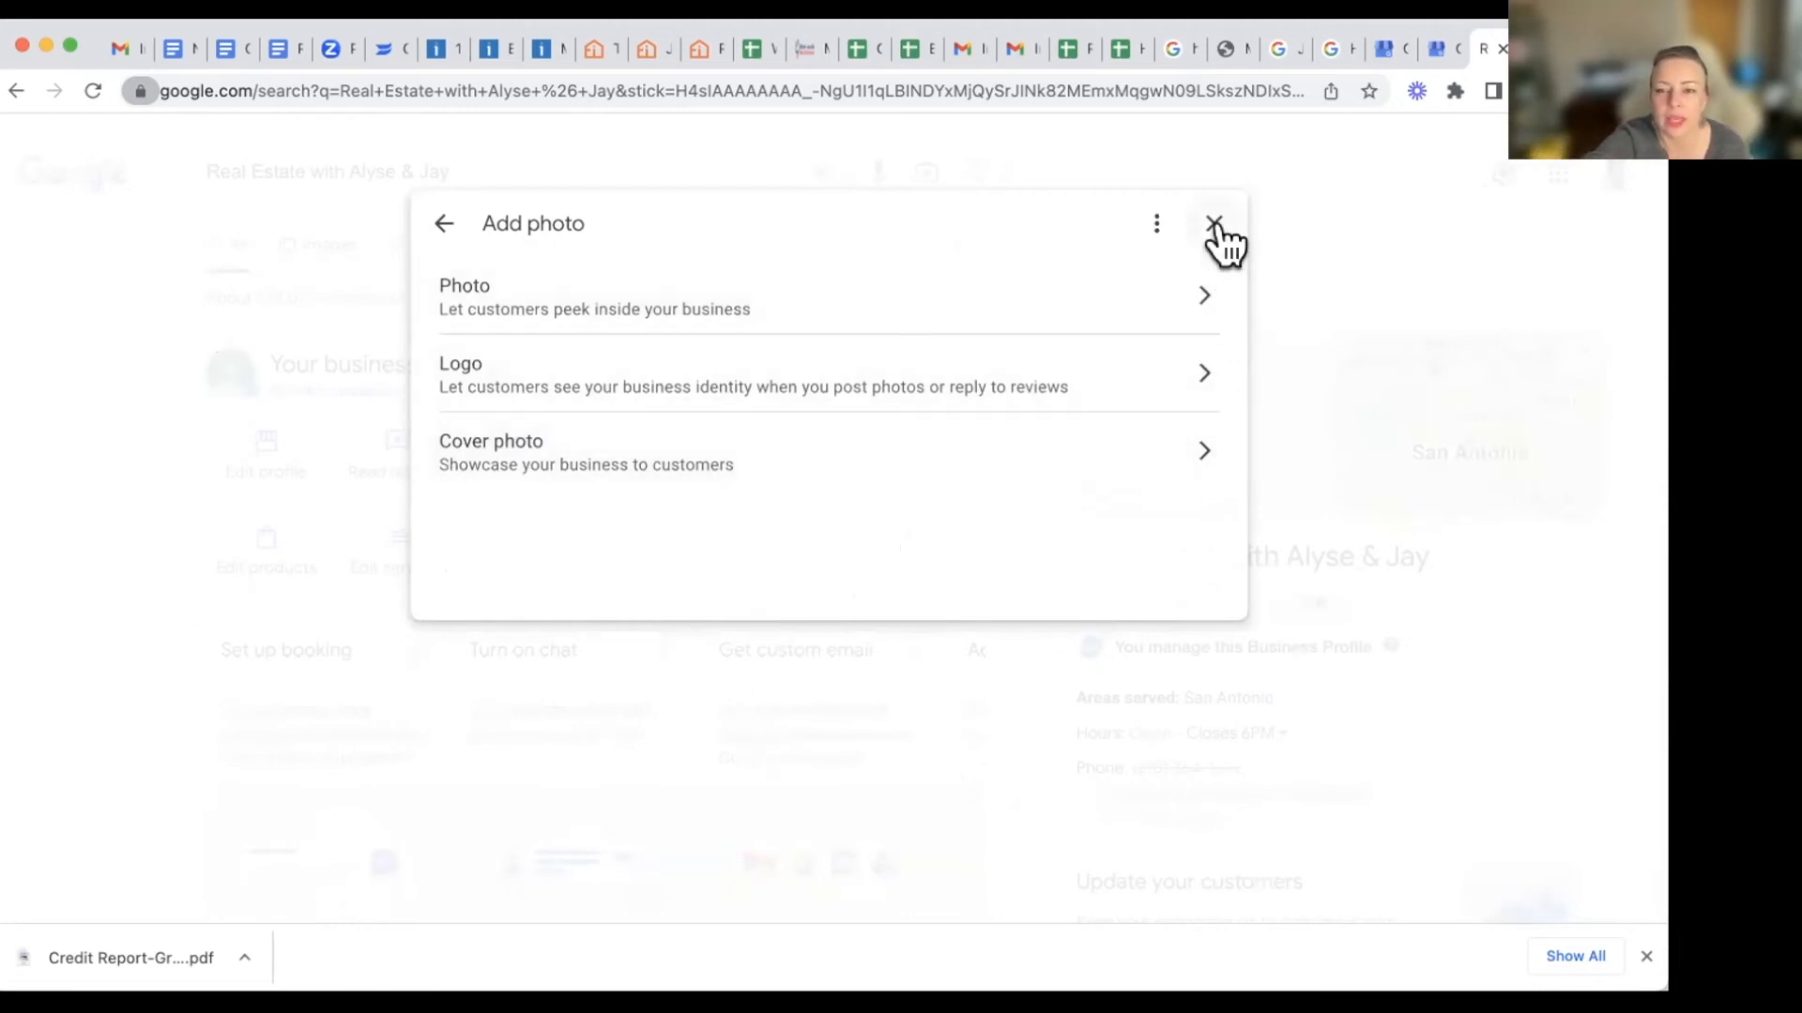
pyautogui.click(1204, 303)
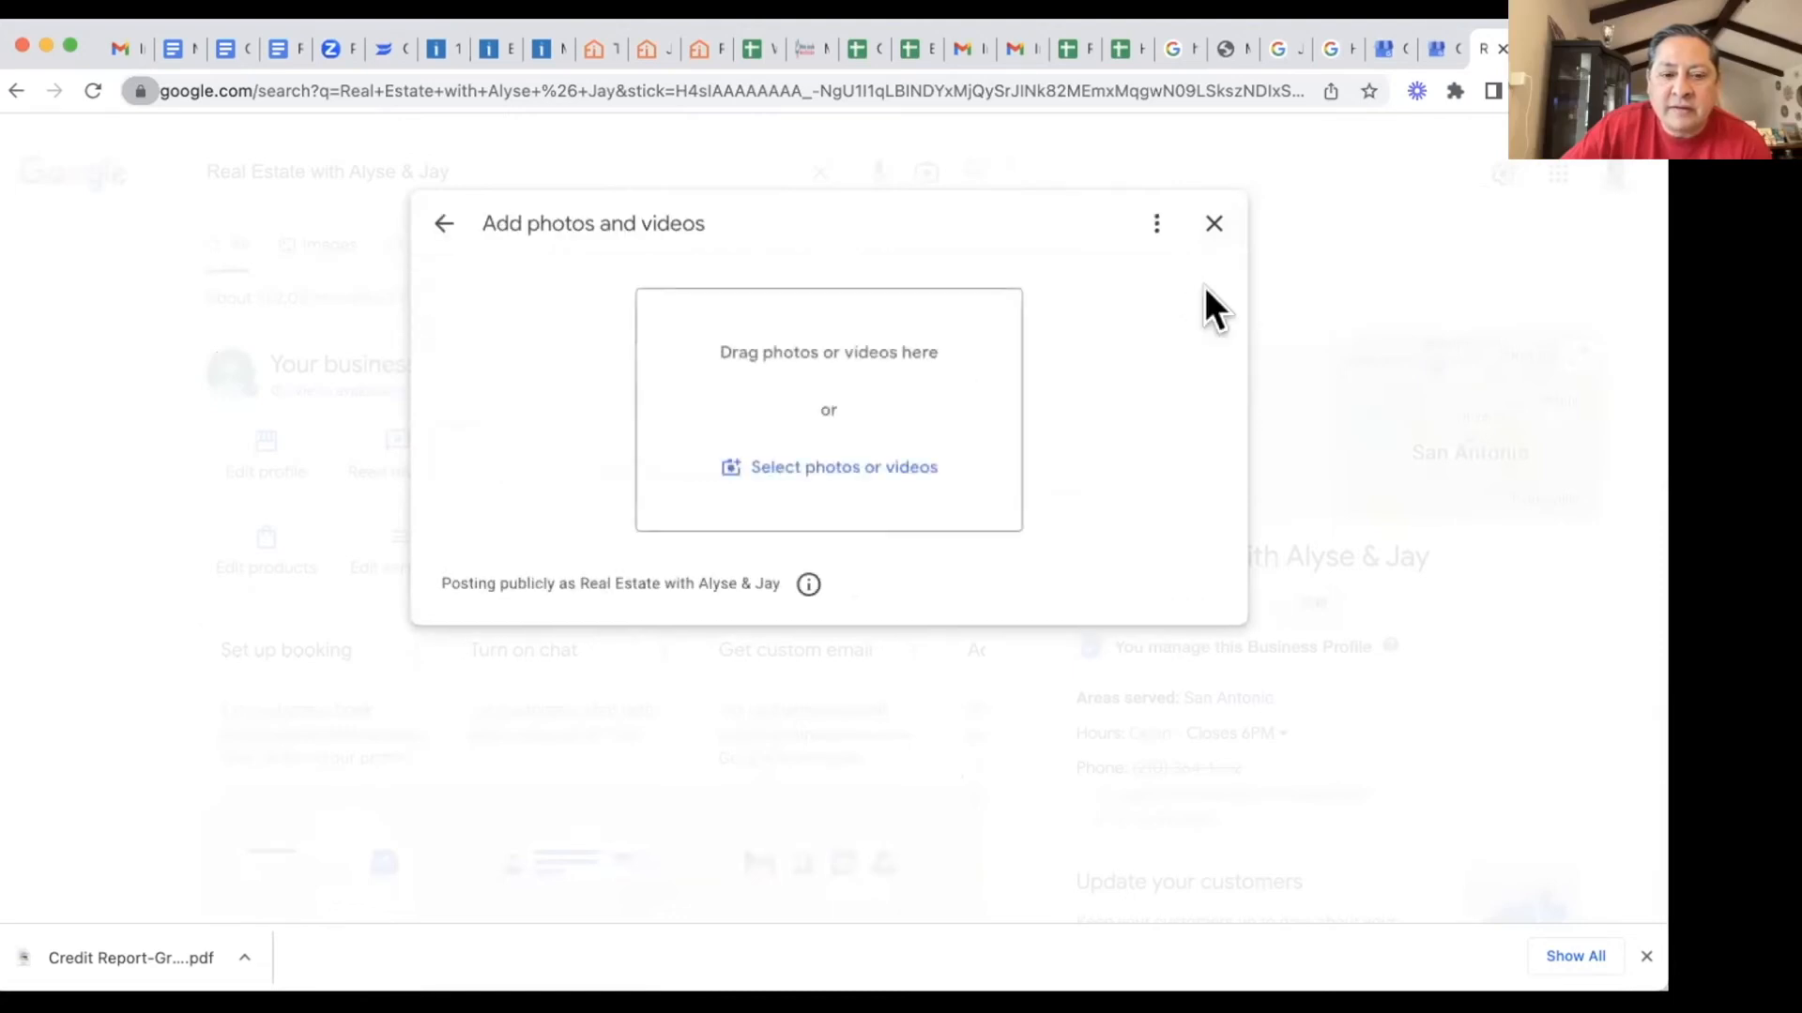
pyautogui.click(842, 472)
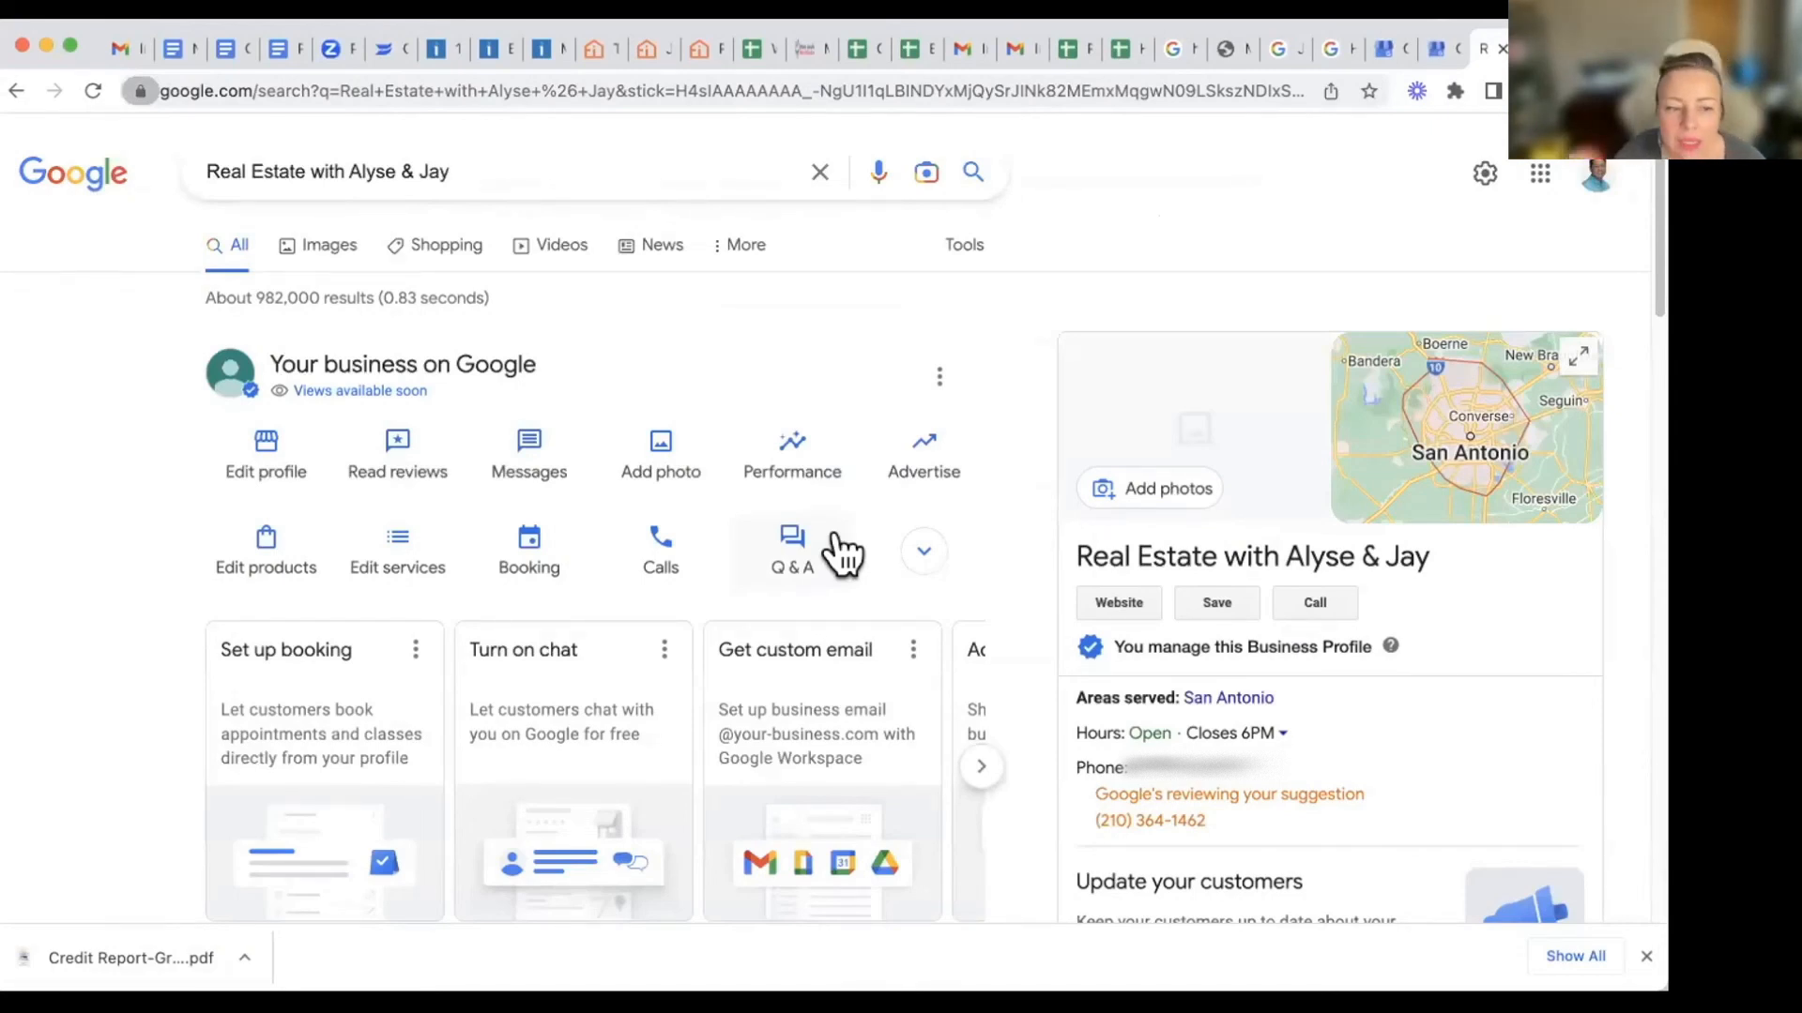
pyautogui.click(266, 549)
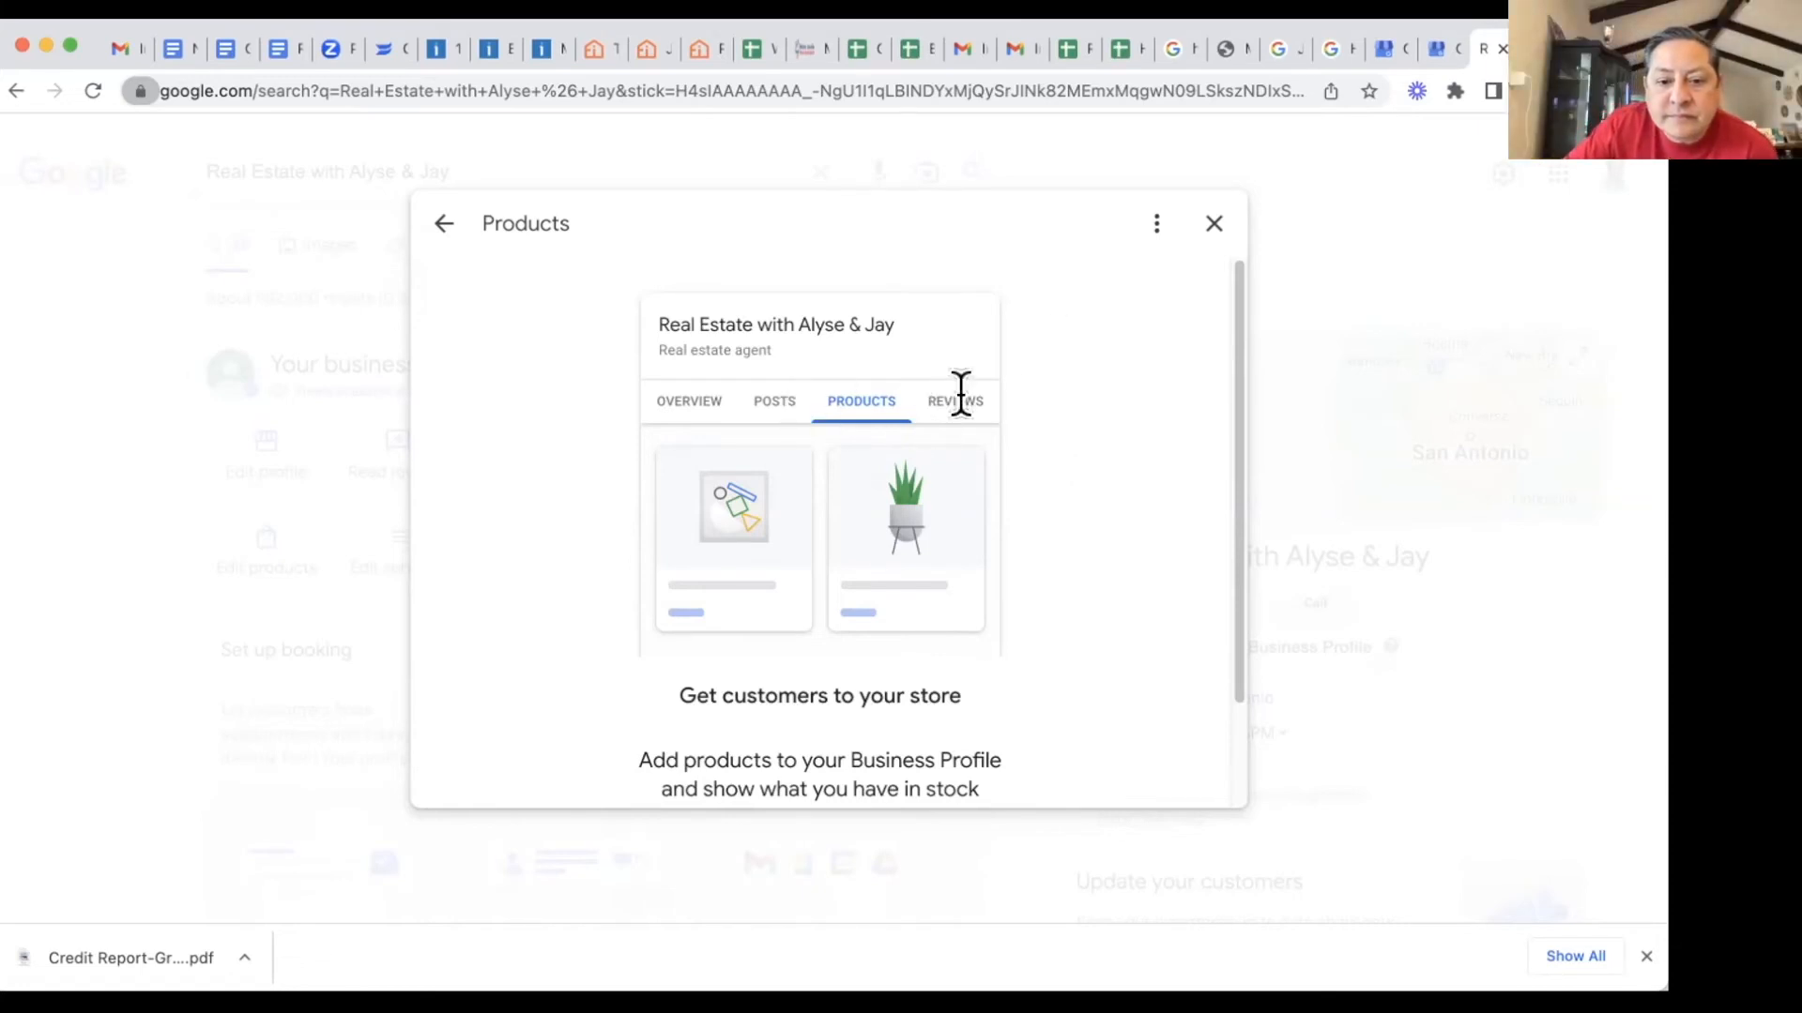
pyautogui.scroll(-2, 1051, 497)
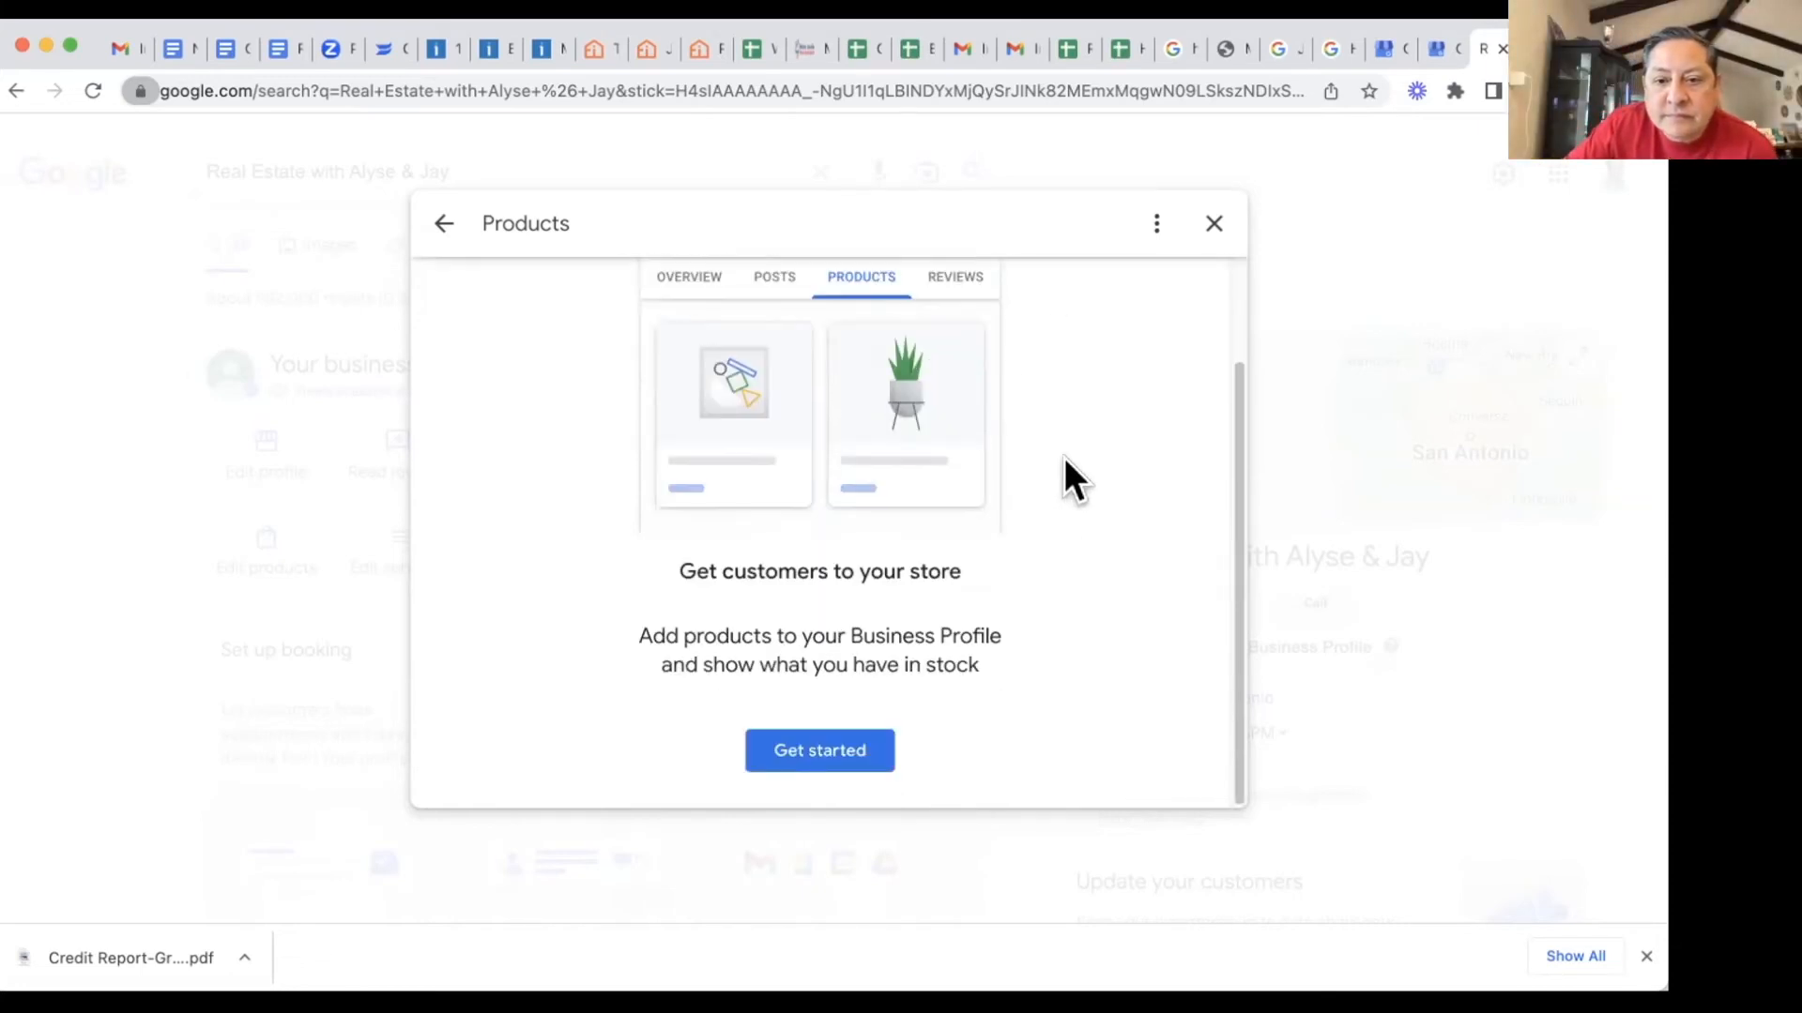
pyautogui.click(1197, 227)
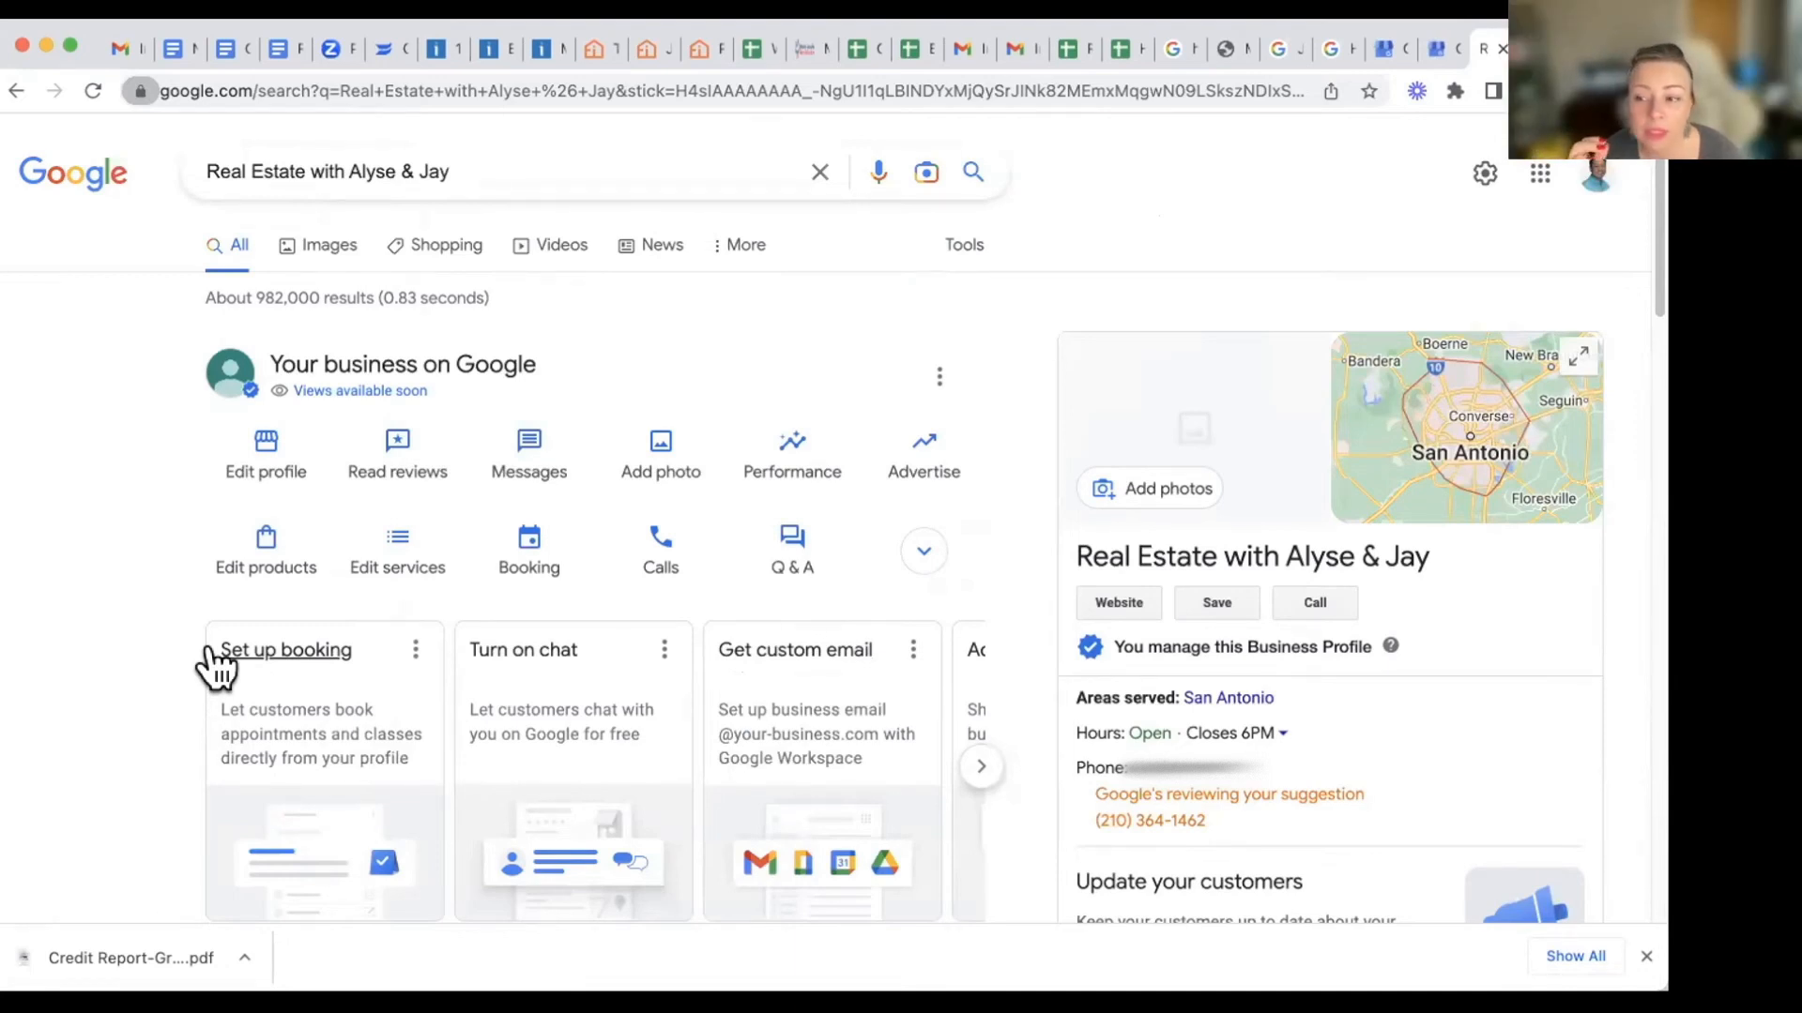
pyautogui.click(525, 549)
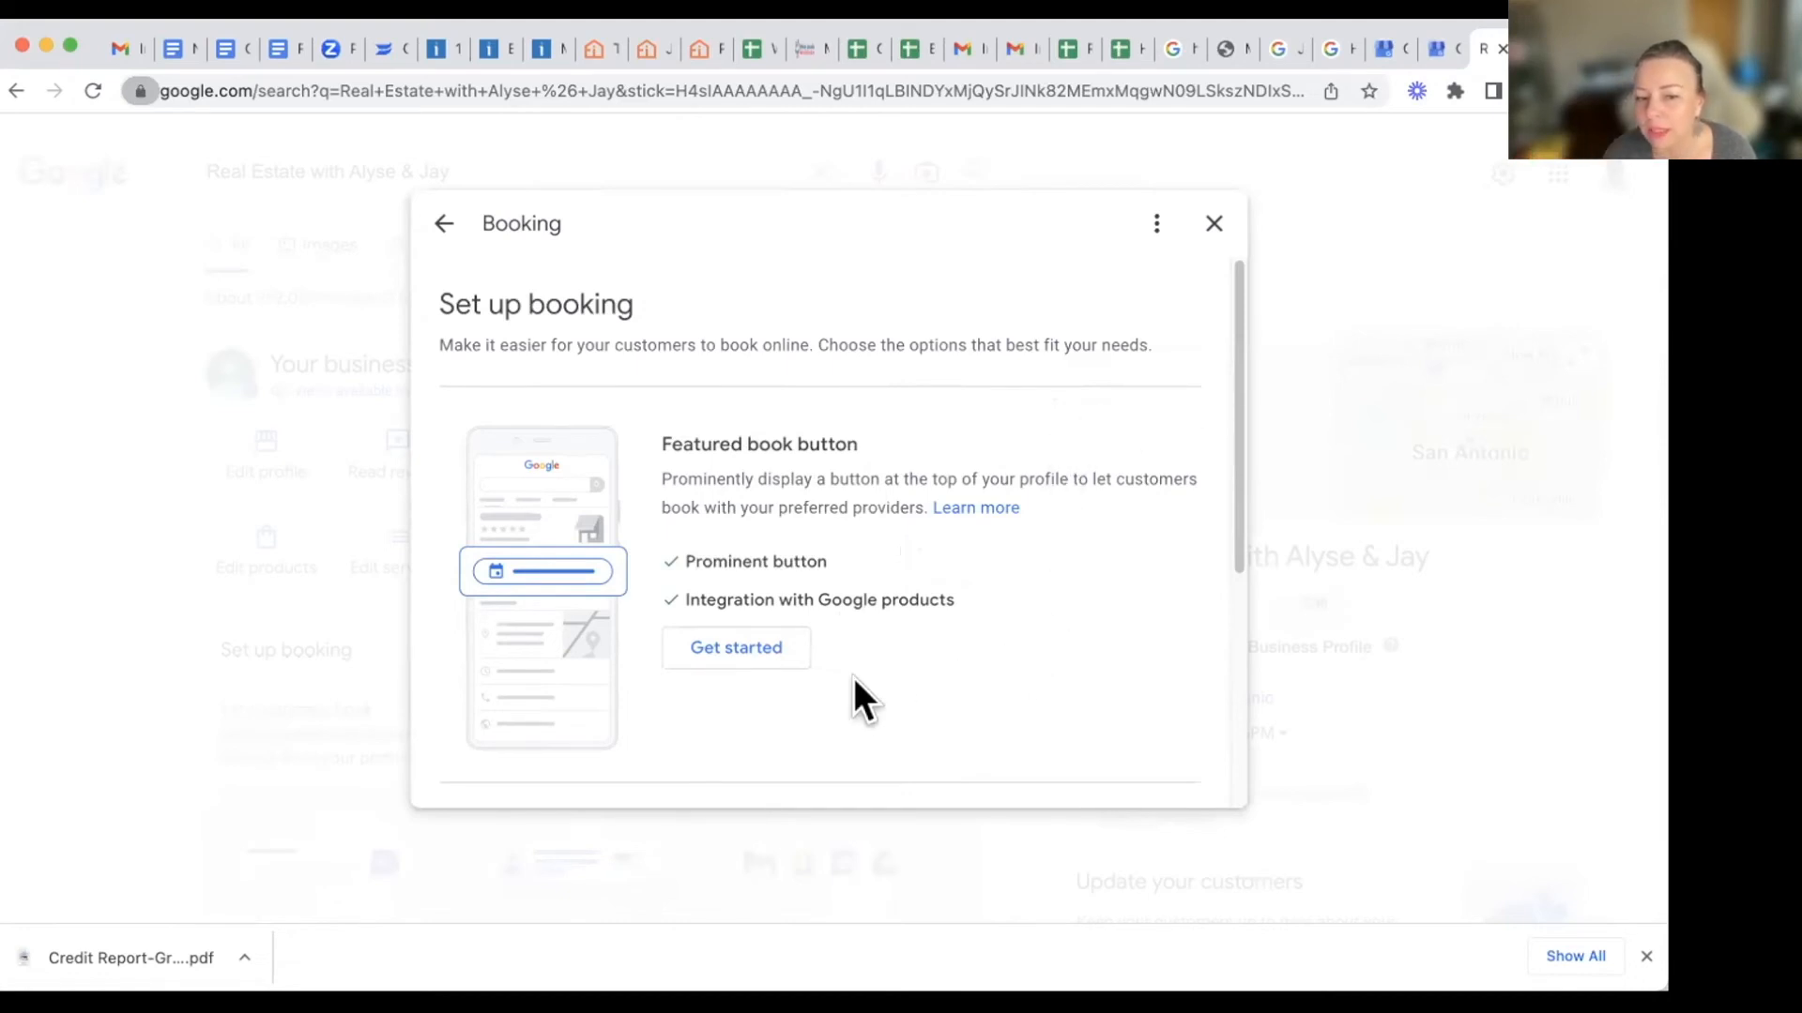
pyautogui.click(1211, 225)
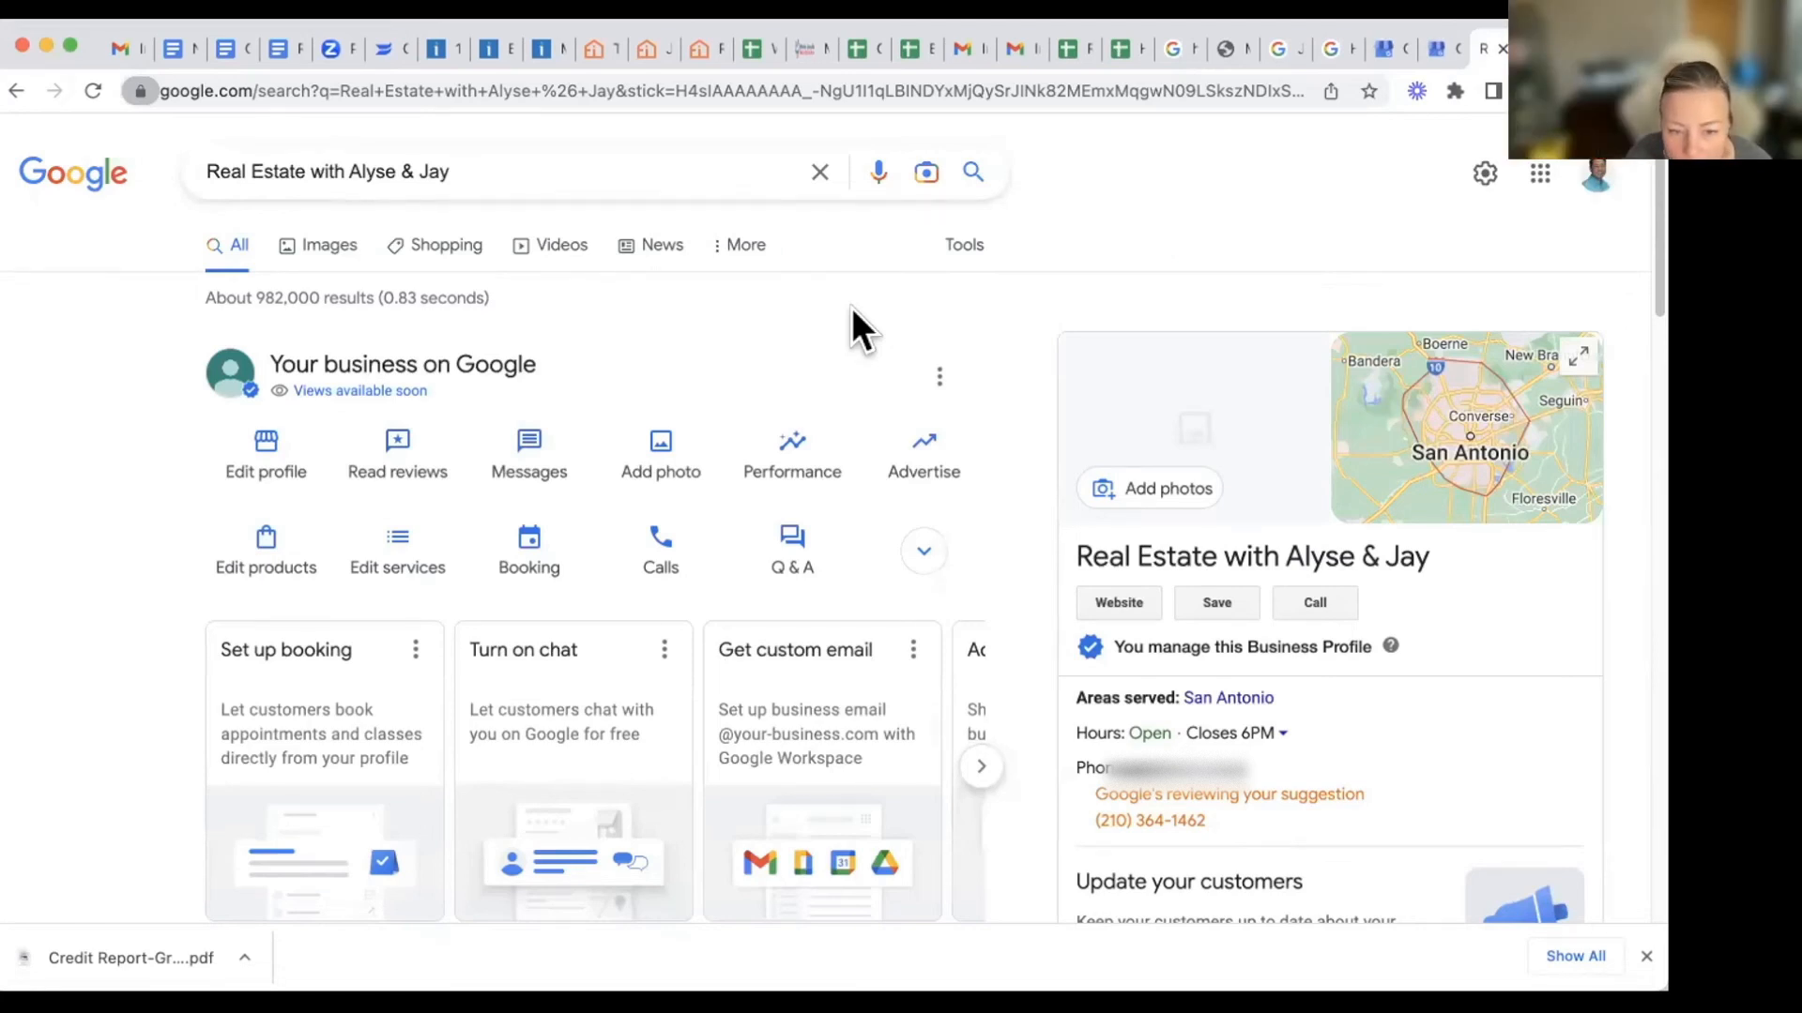
pyautogui.click(786, 549)
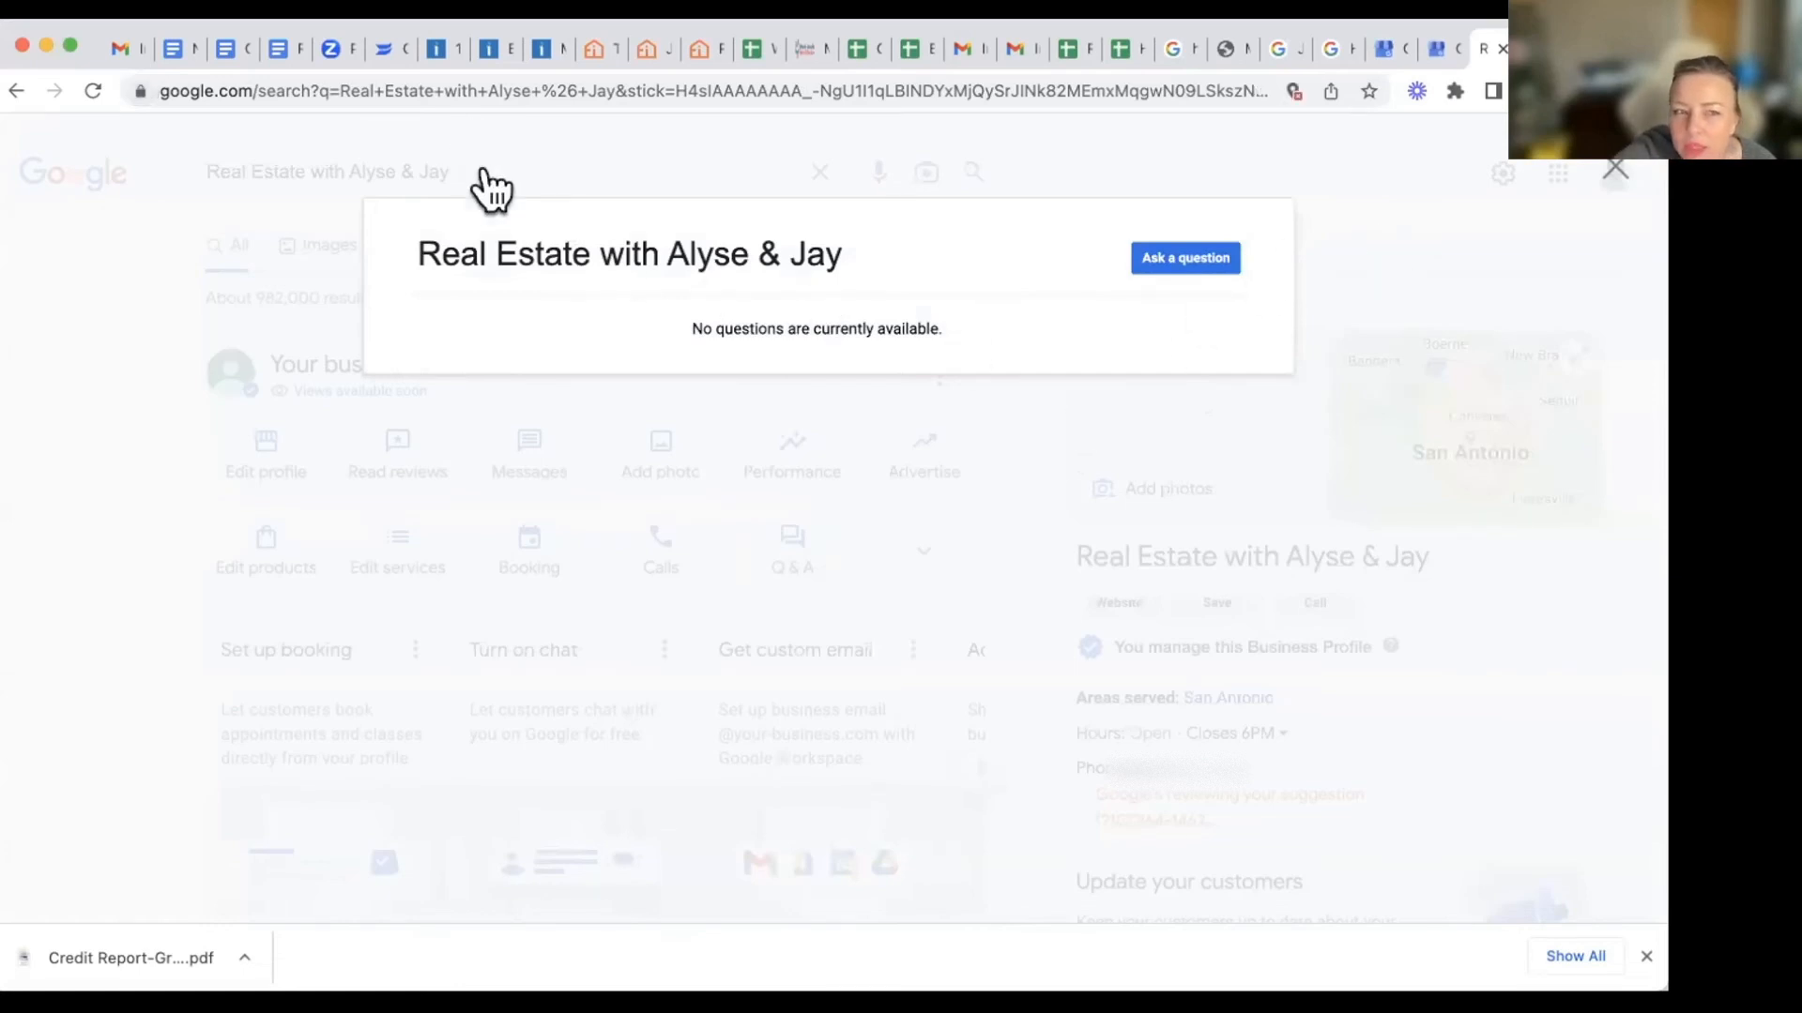
pyautogui.click(1624, 174)
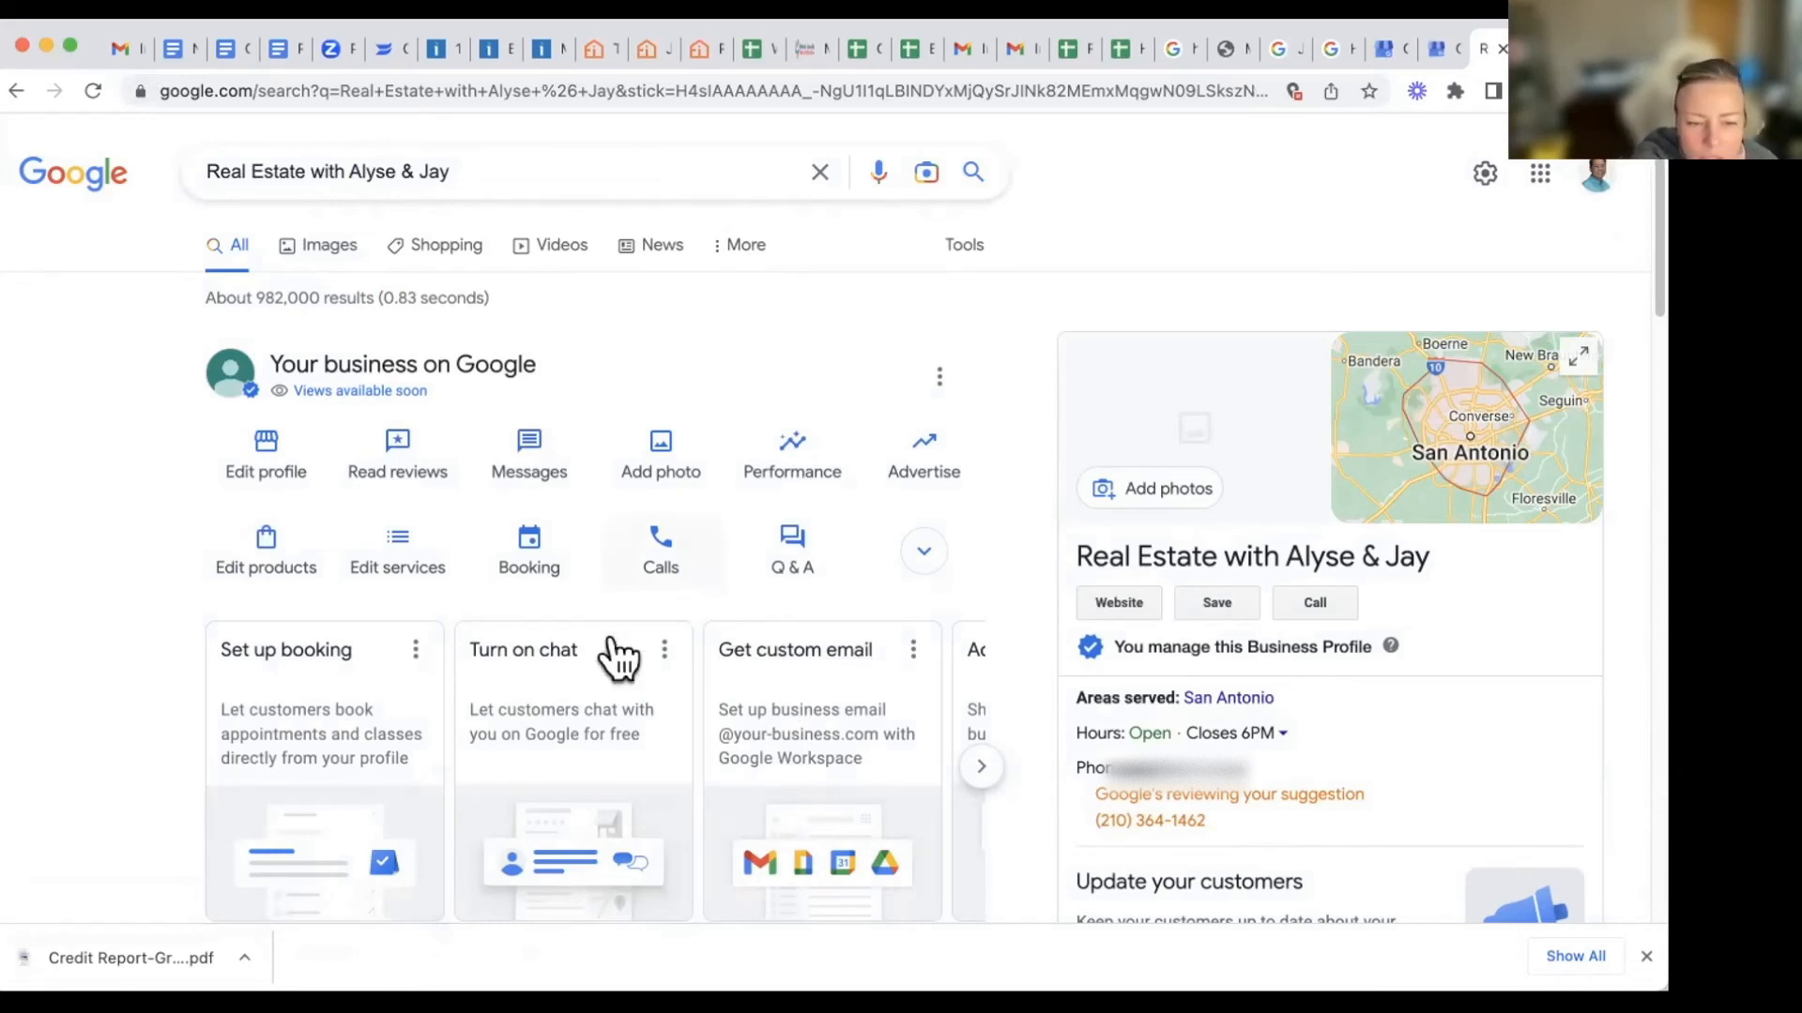
# - Advance the suggestion-card carousel and open the Add update post editor
pyautogui.scroll(-1, 610, 653)
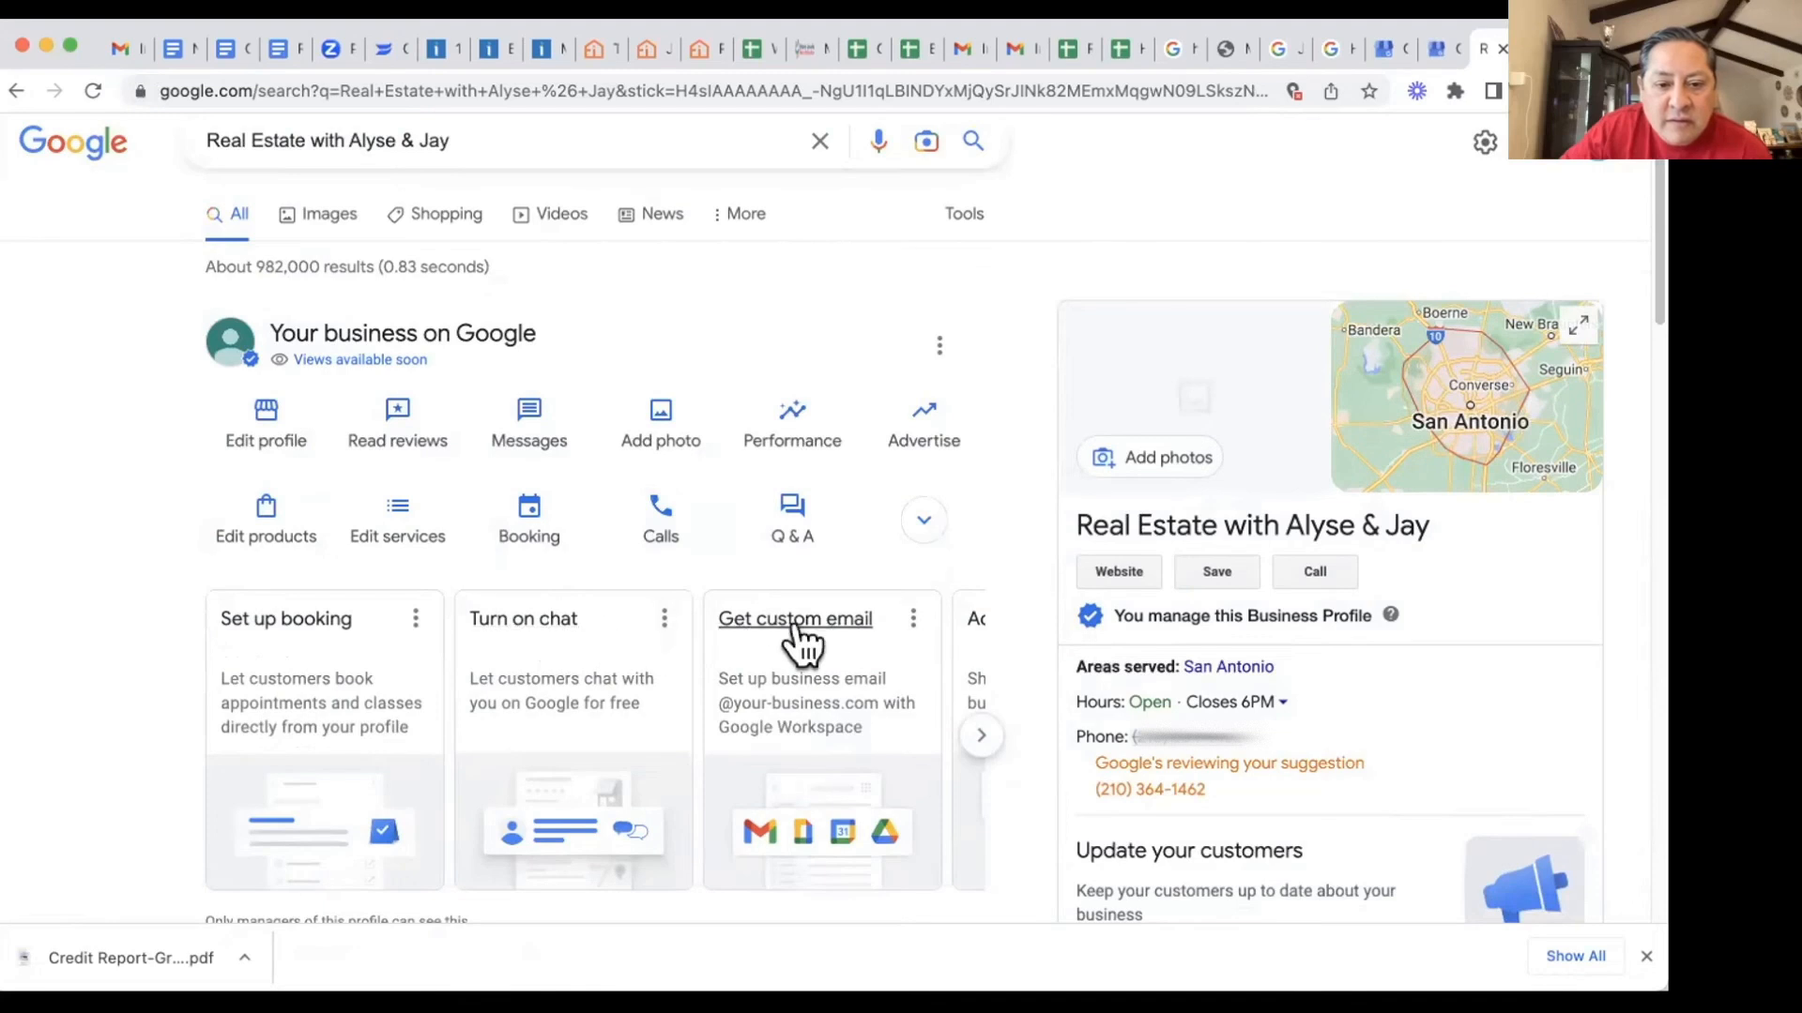
pyautogui.scroll(-1, 573, 695)
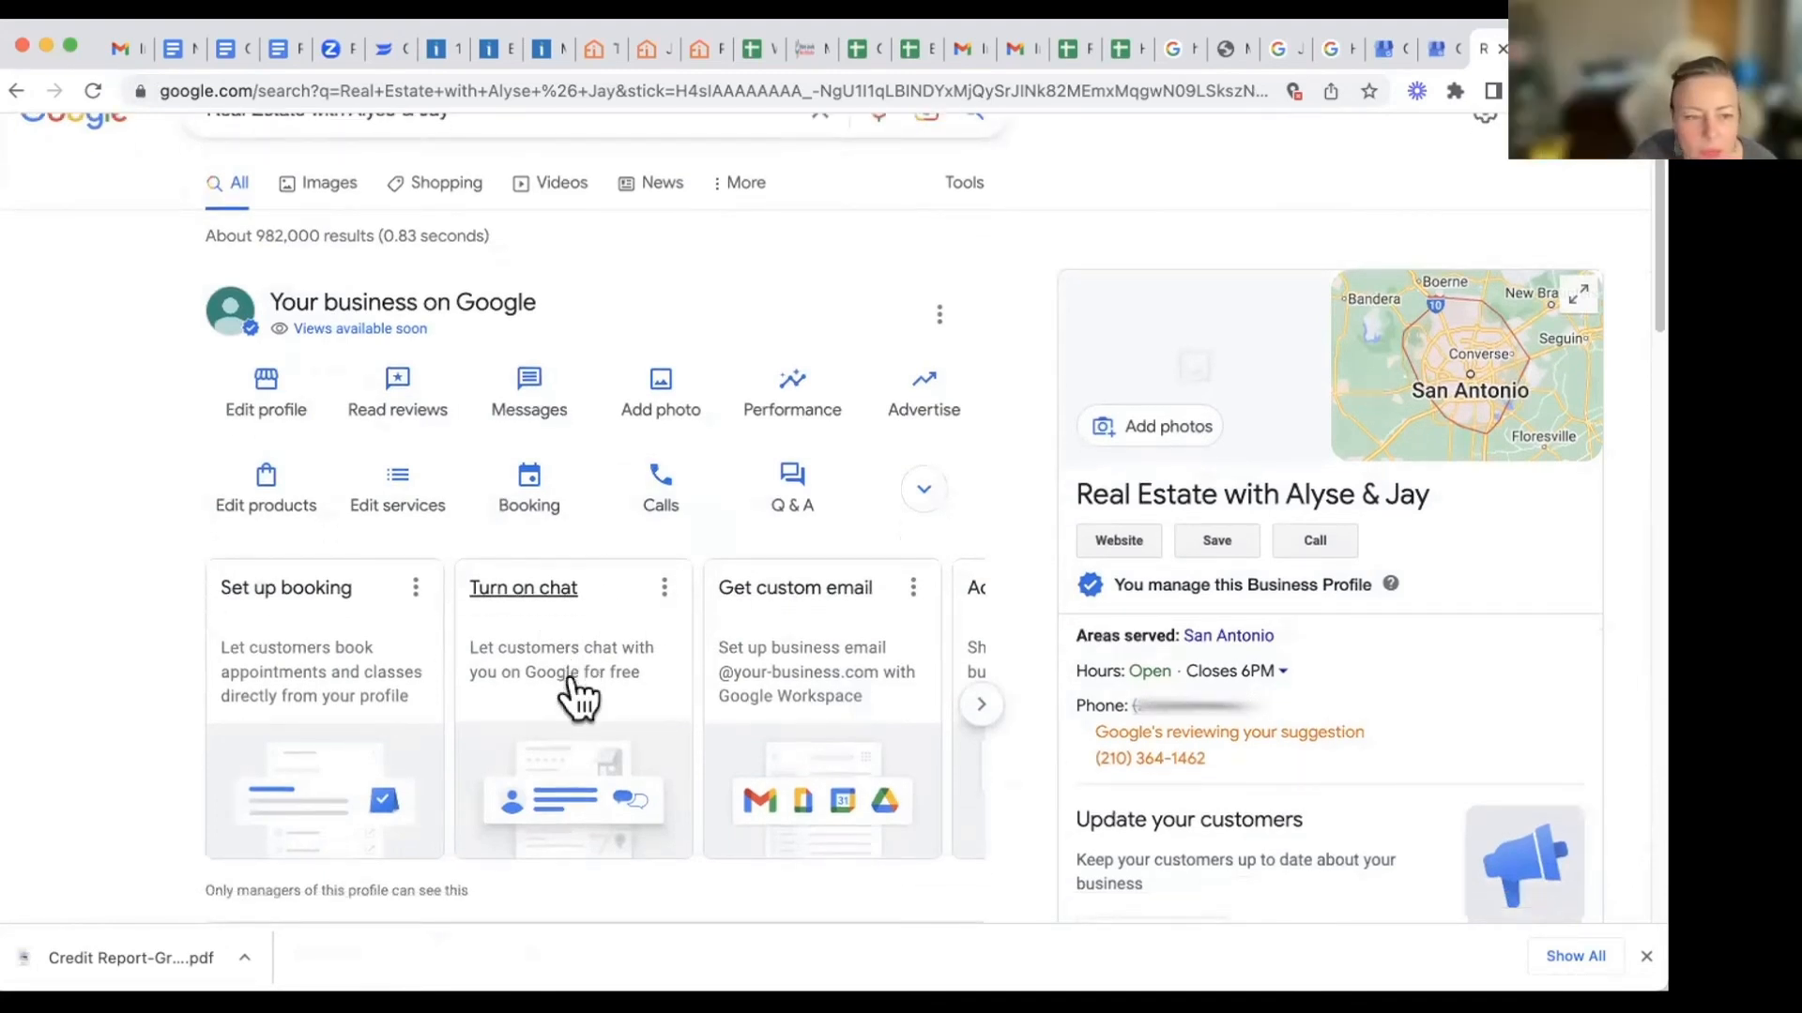
pyautogui.click(965, 697)
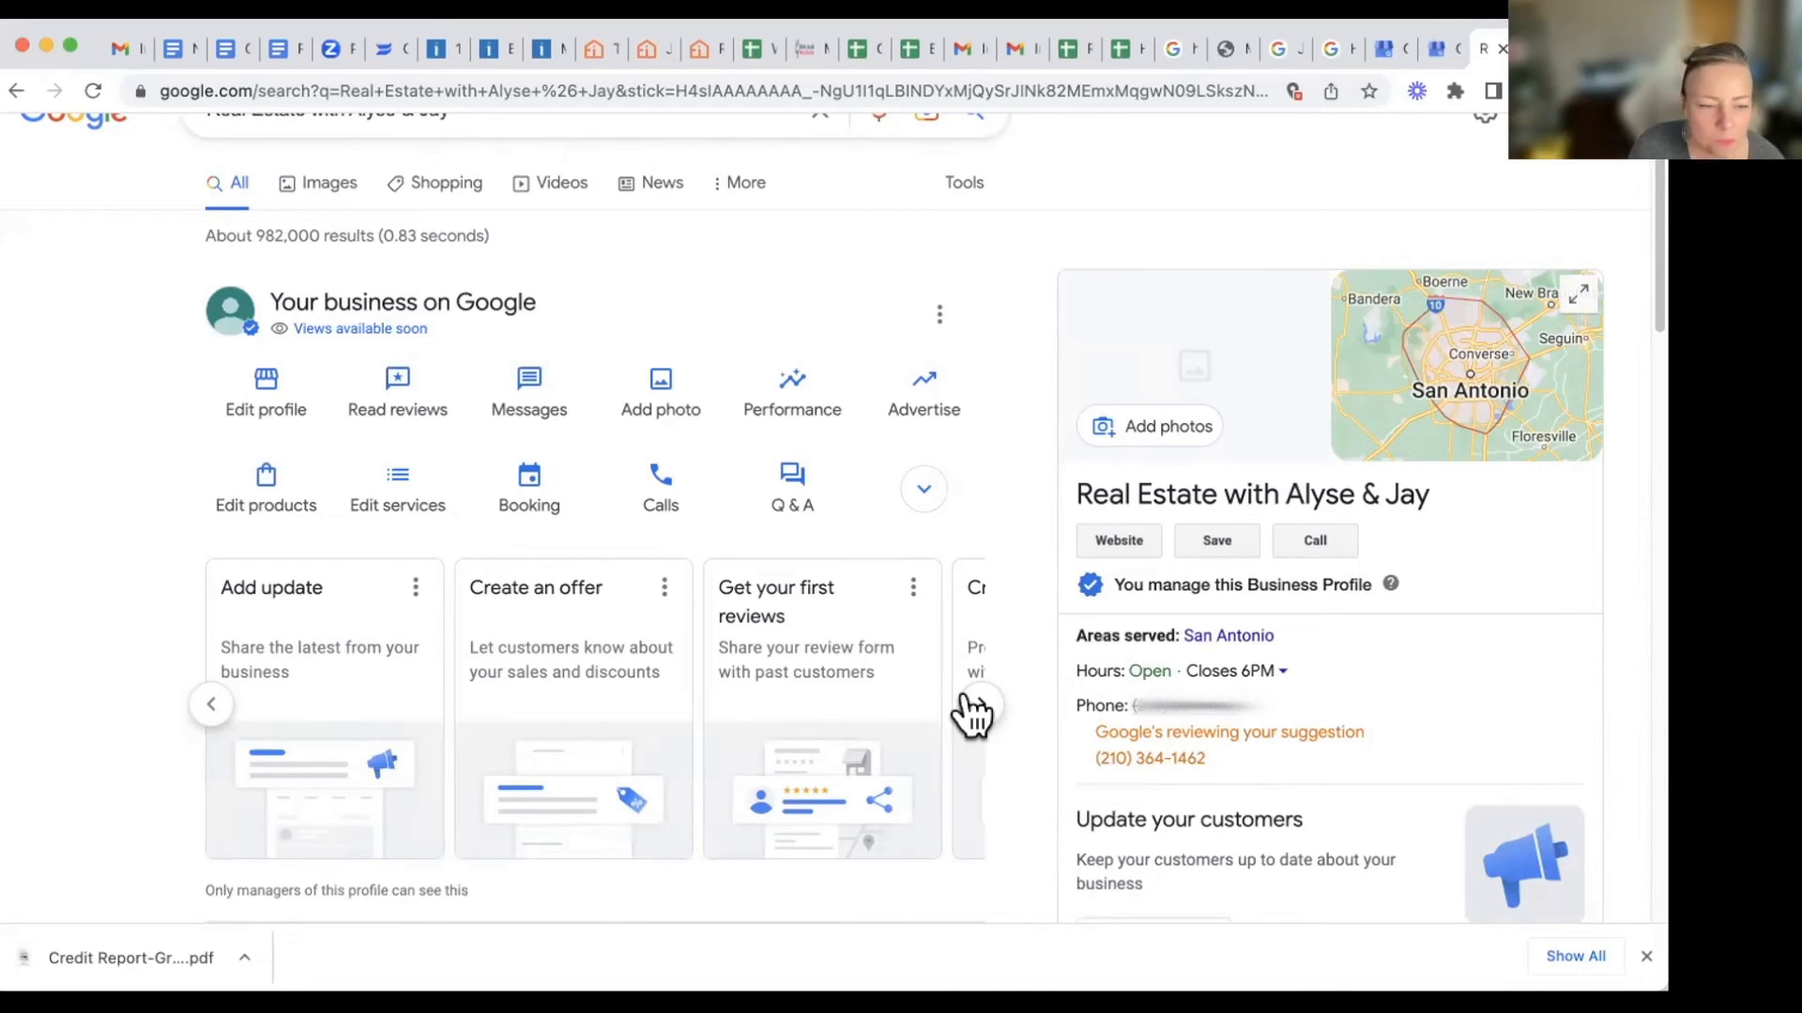
pyautogui.click(278, 589)
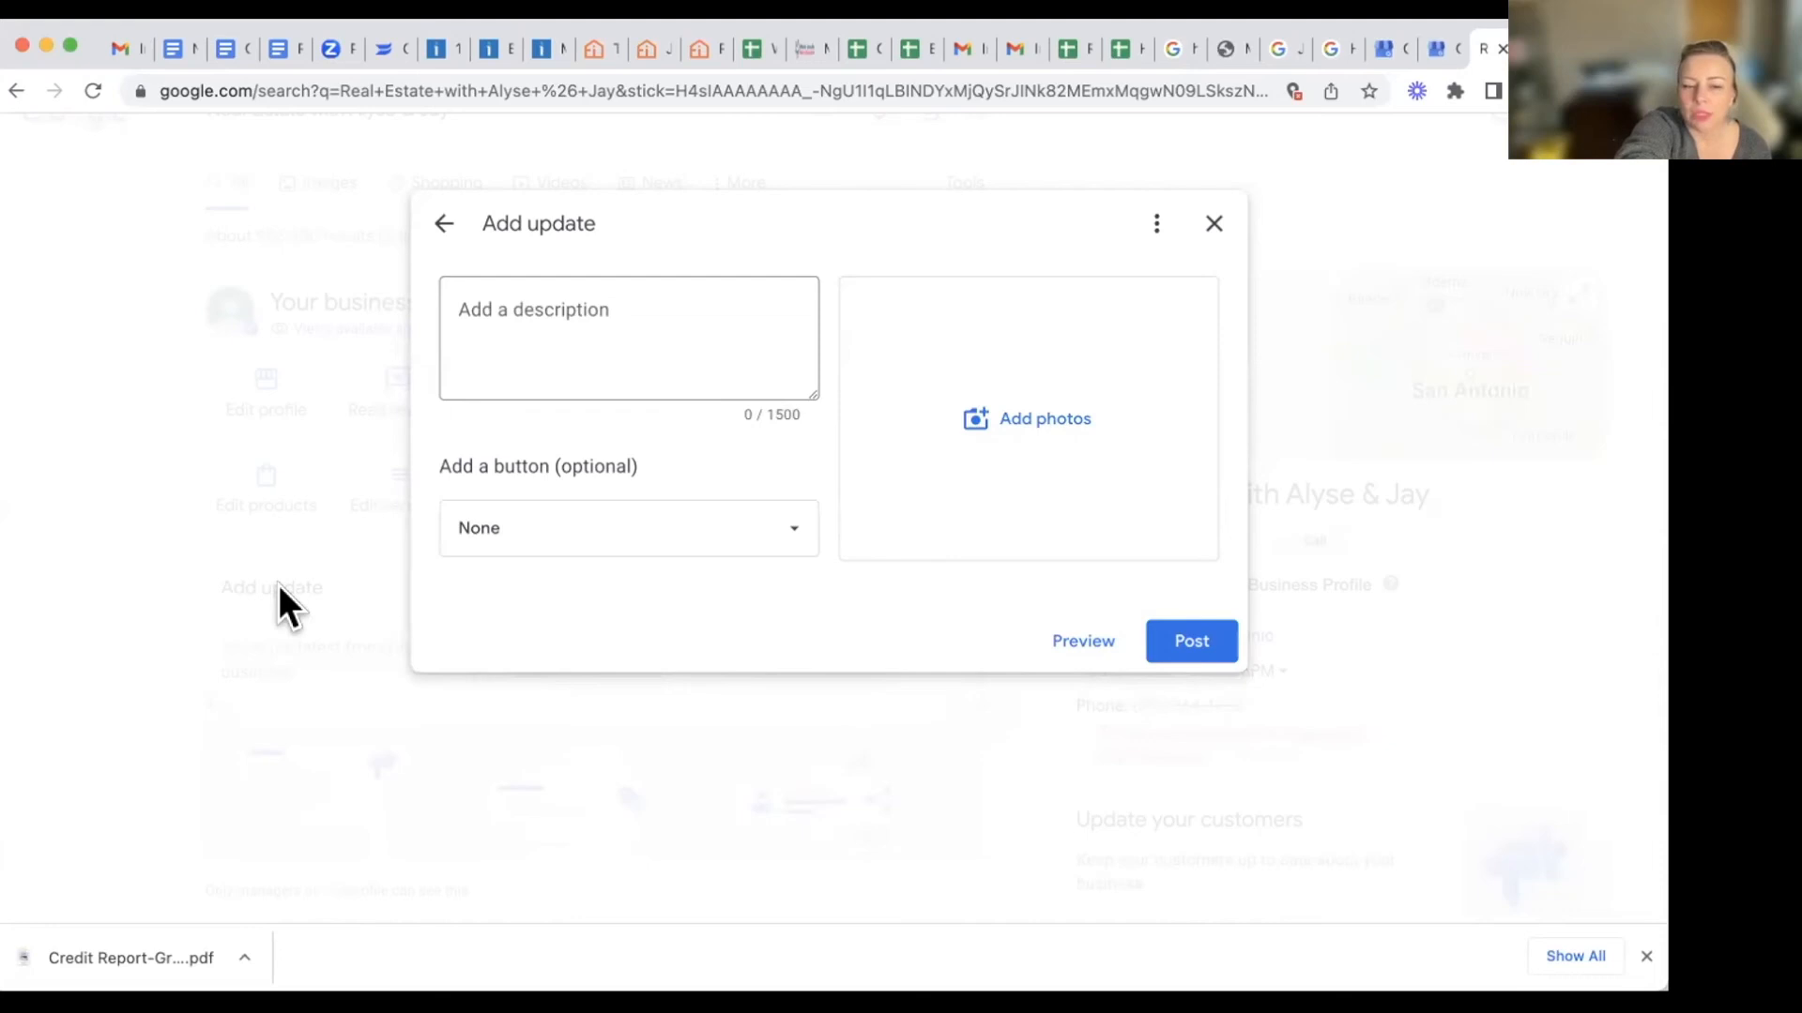
# - Choose Learn more as the update's optional button
pyautogui.click(789, 542)
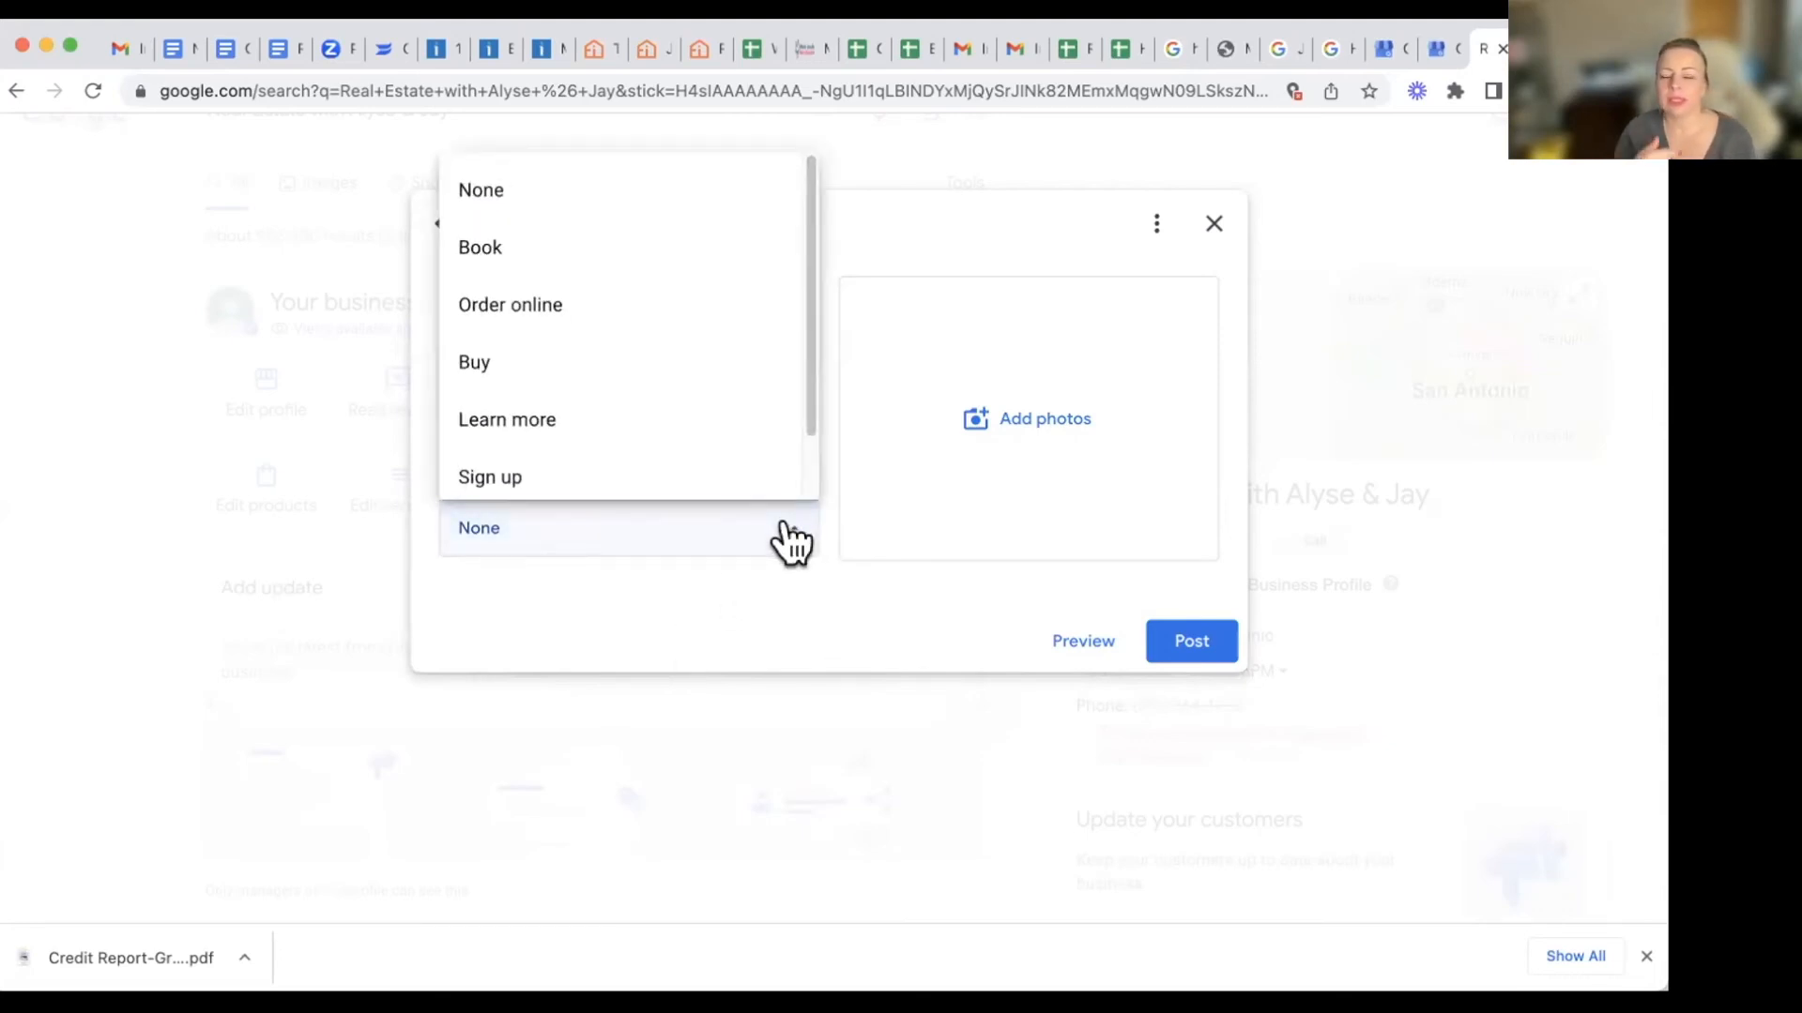
pyautogui.scroll(-1, 729, 434)
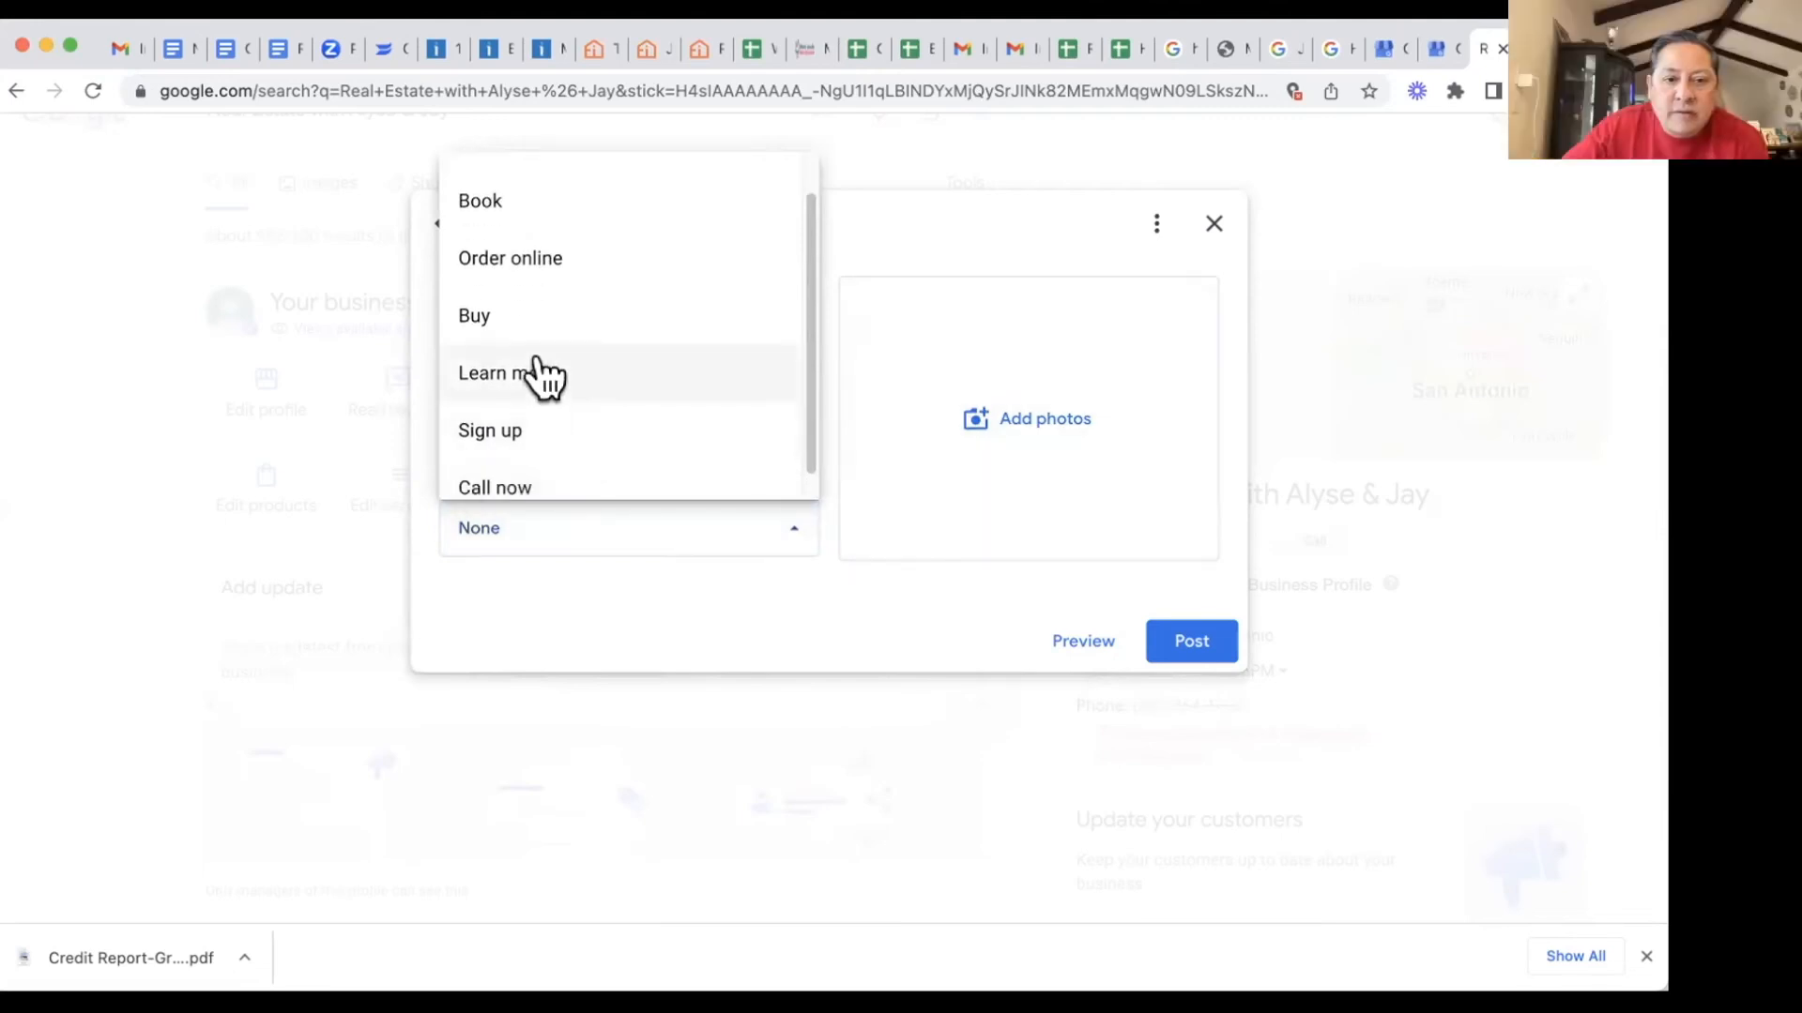
pyautogui.click(542, 376)
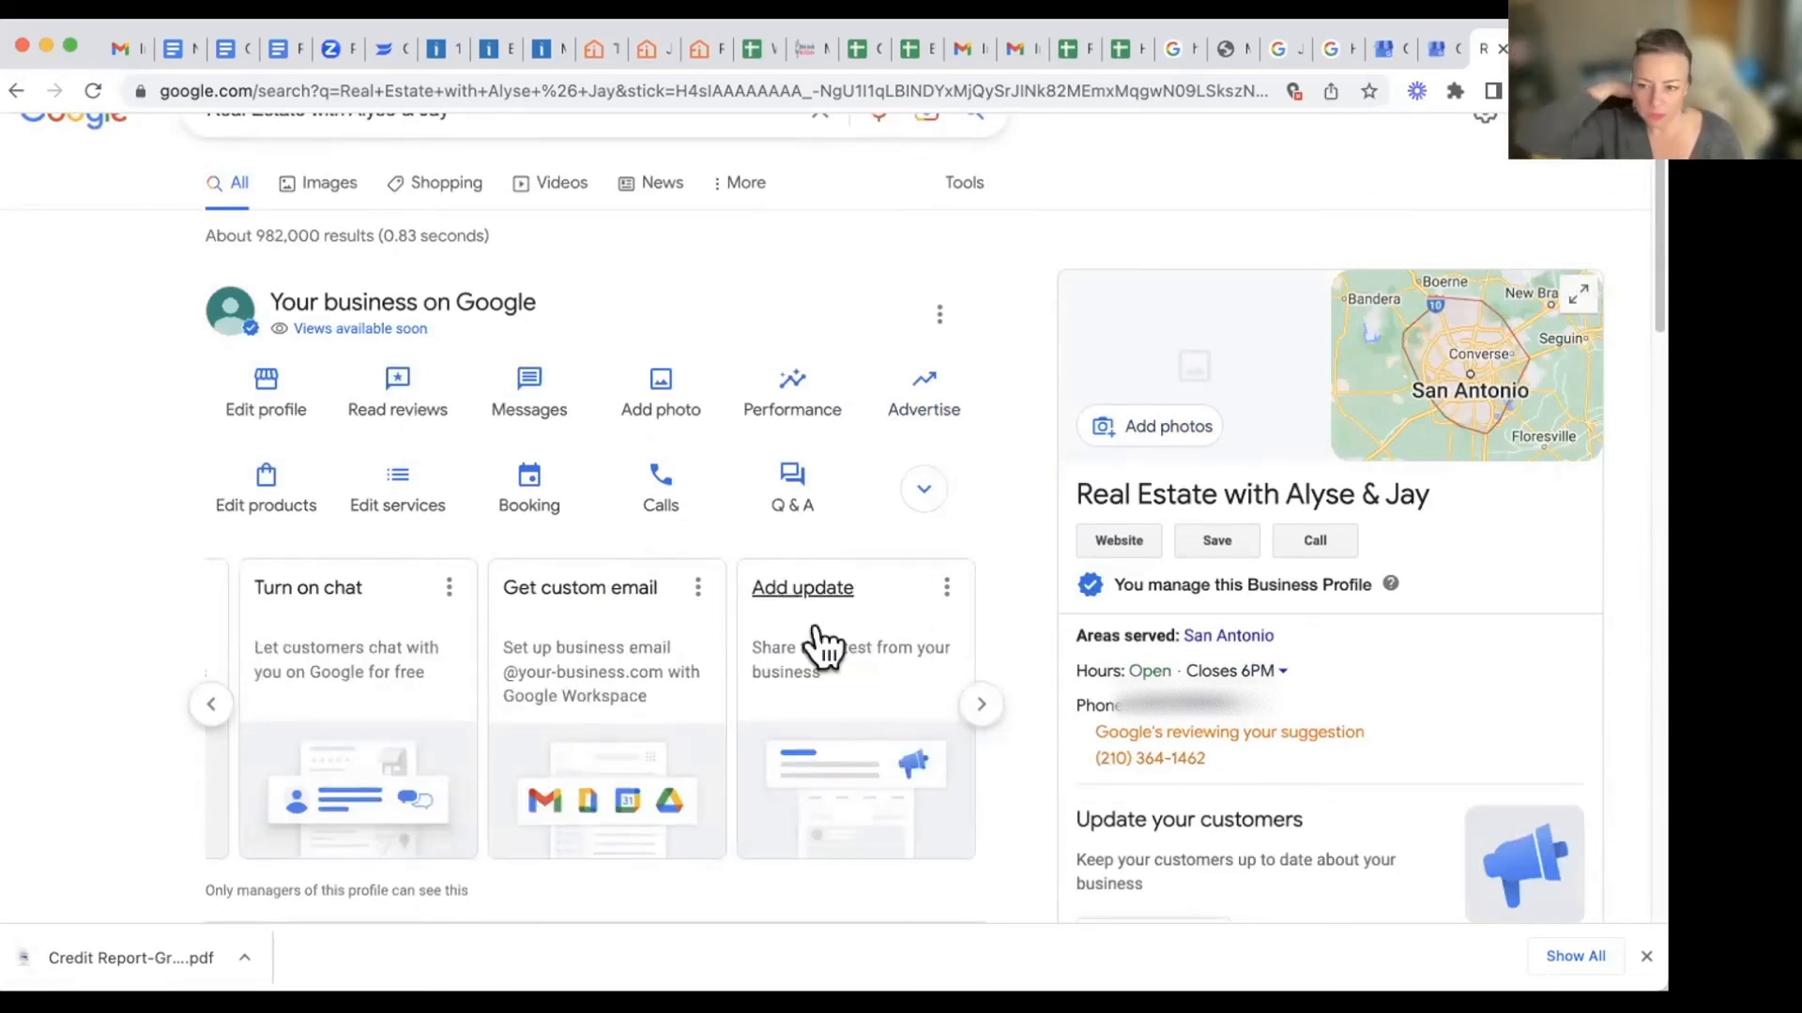
# - Page through the suggestion cards and open the Get more reviews link dialog
pyautogui.click(199, 709)
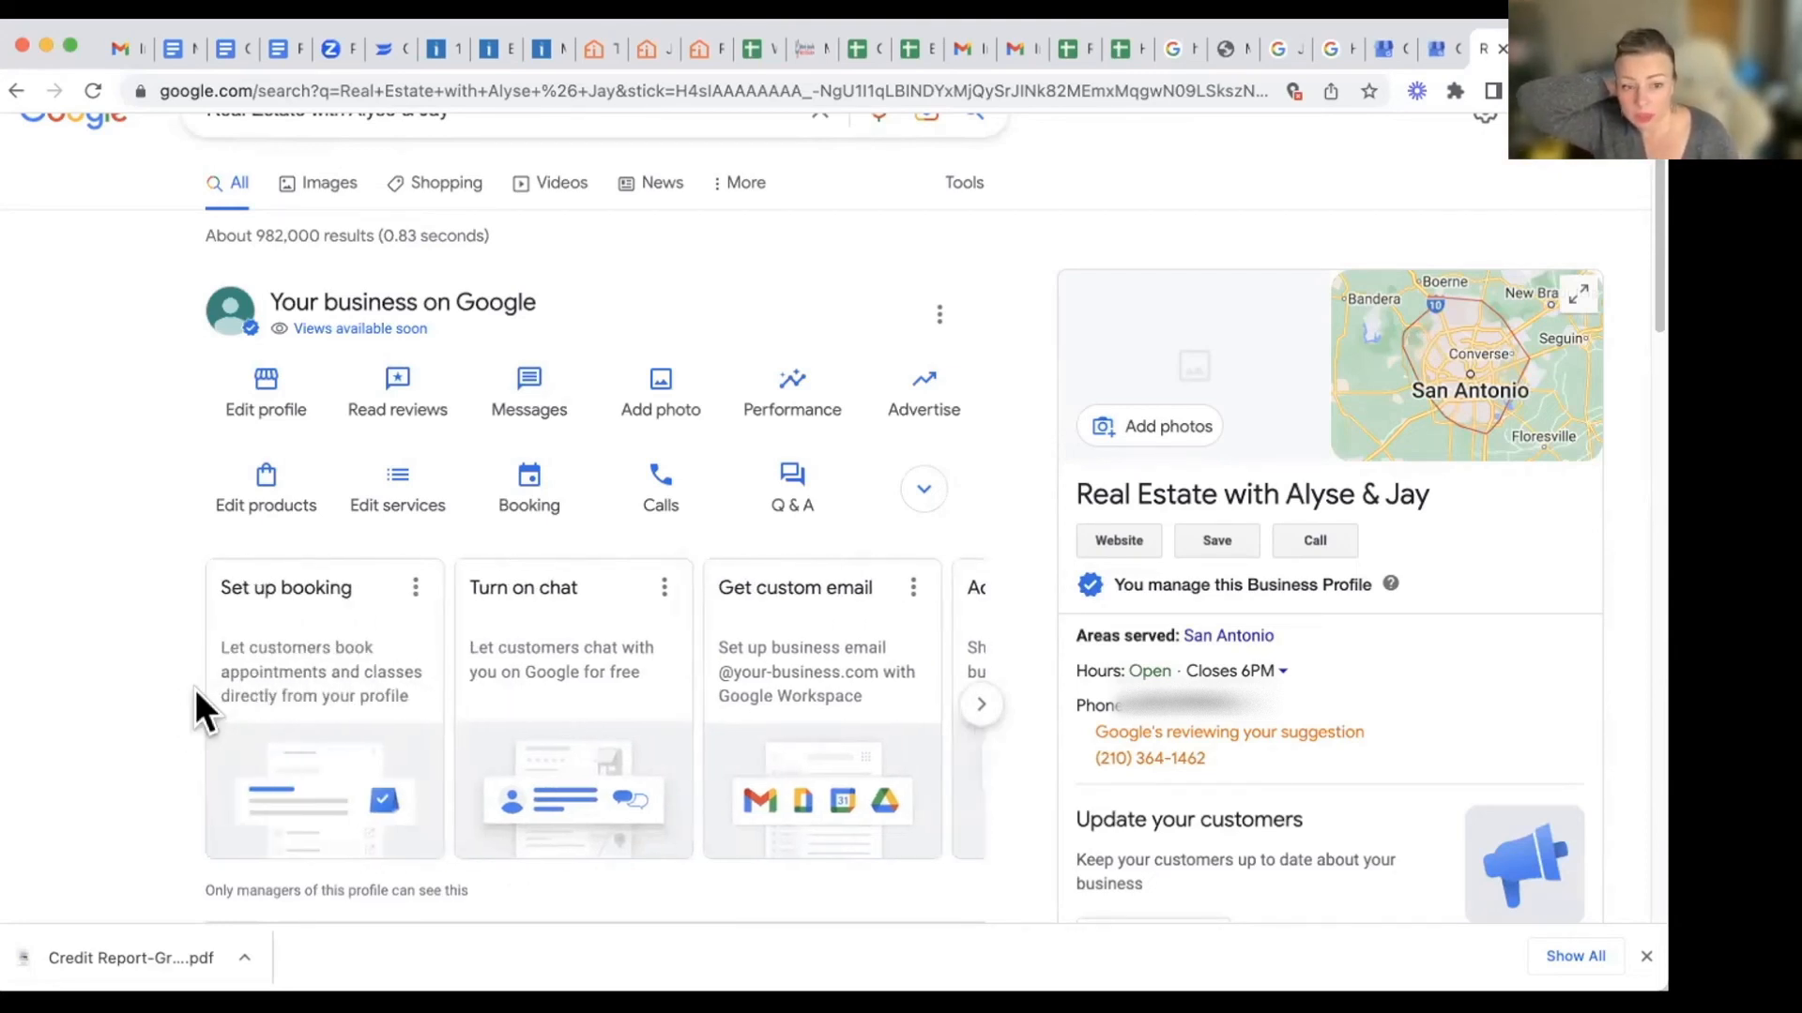
pyautogui.click(981, 706)
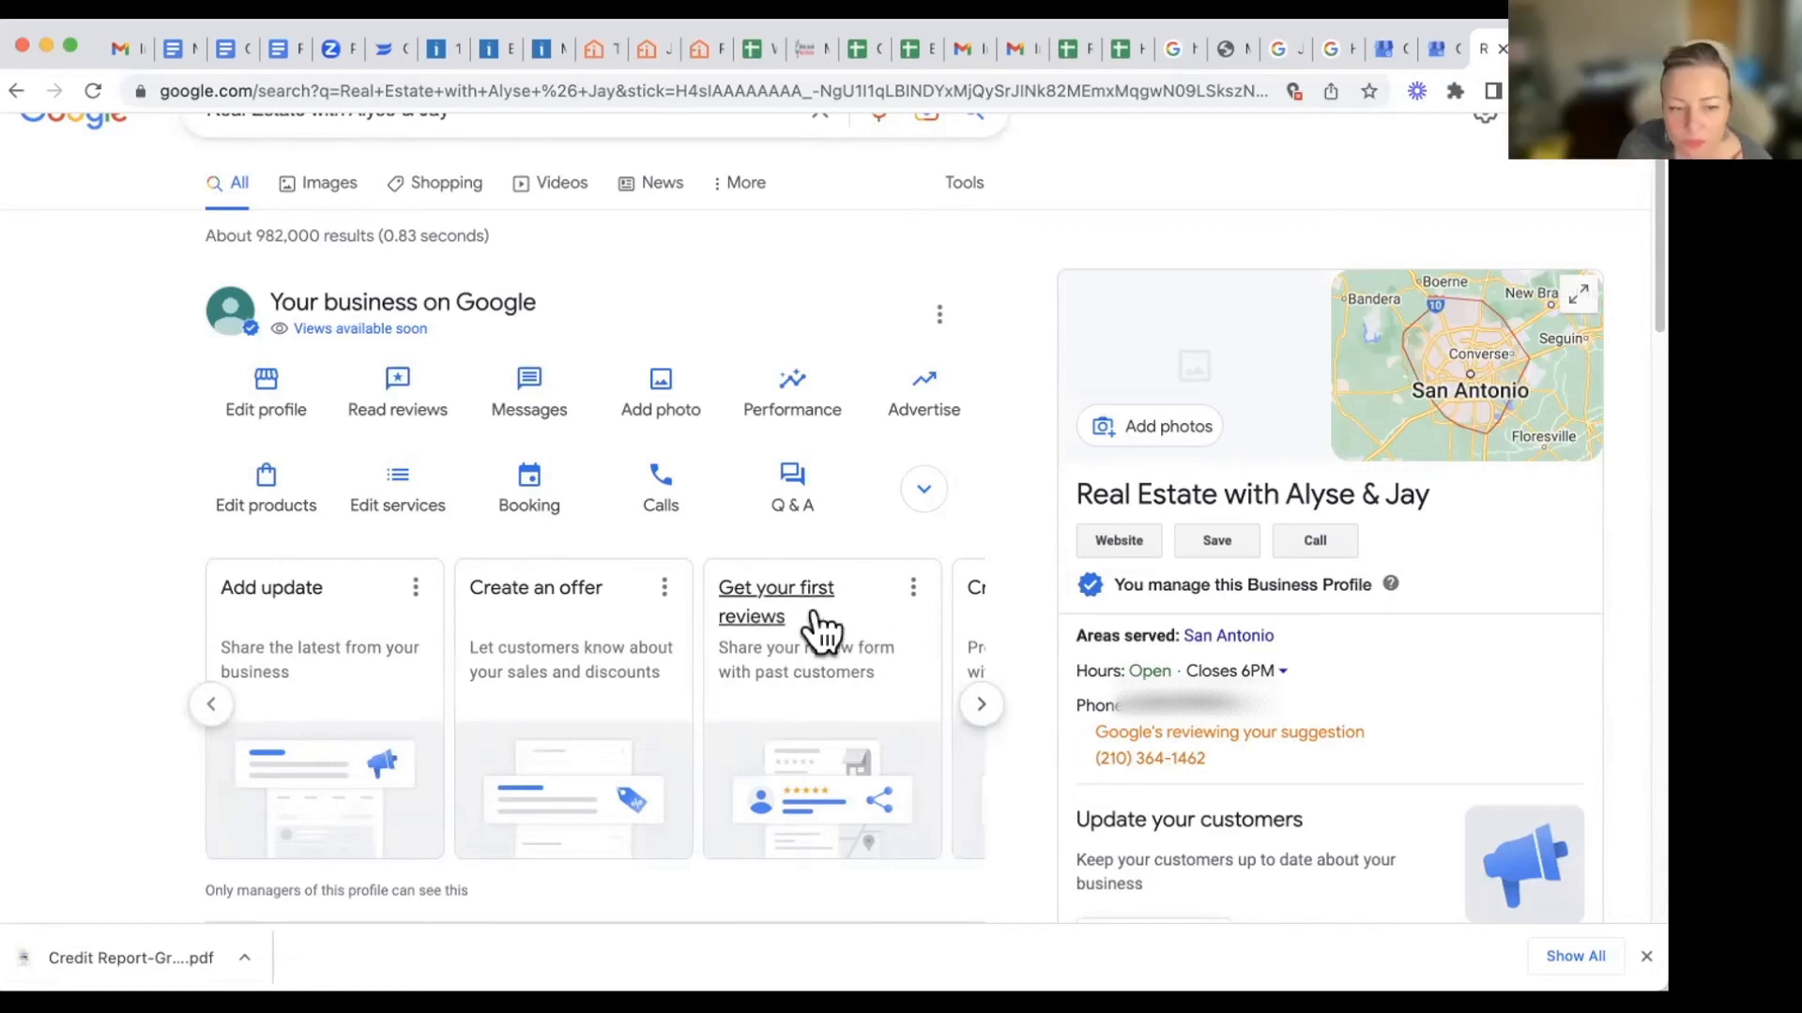
pyautogui.click(767, 600)
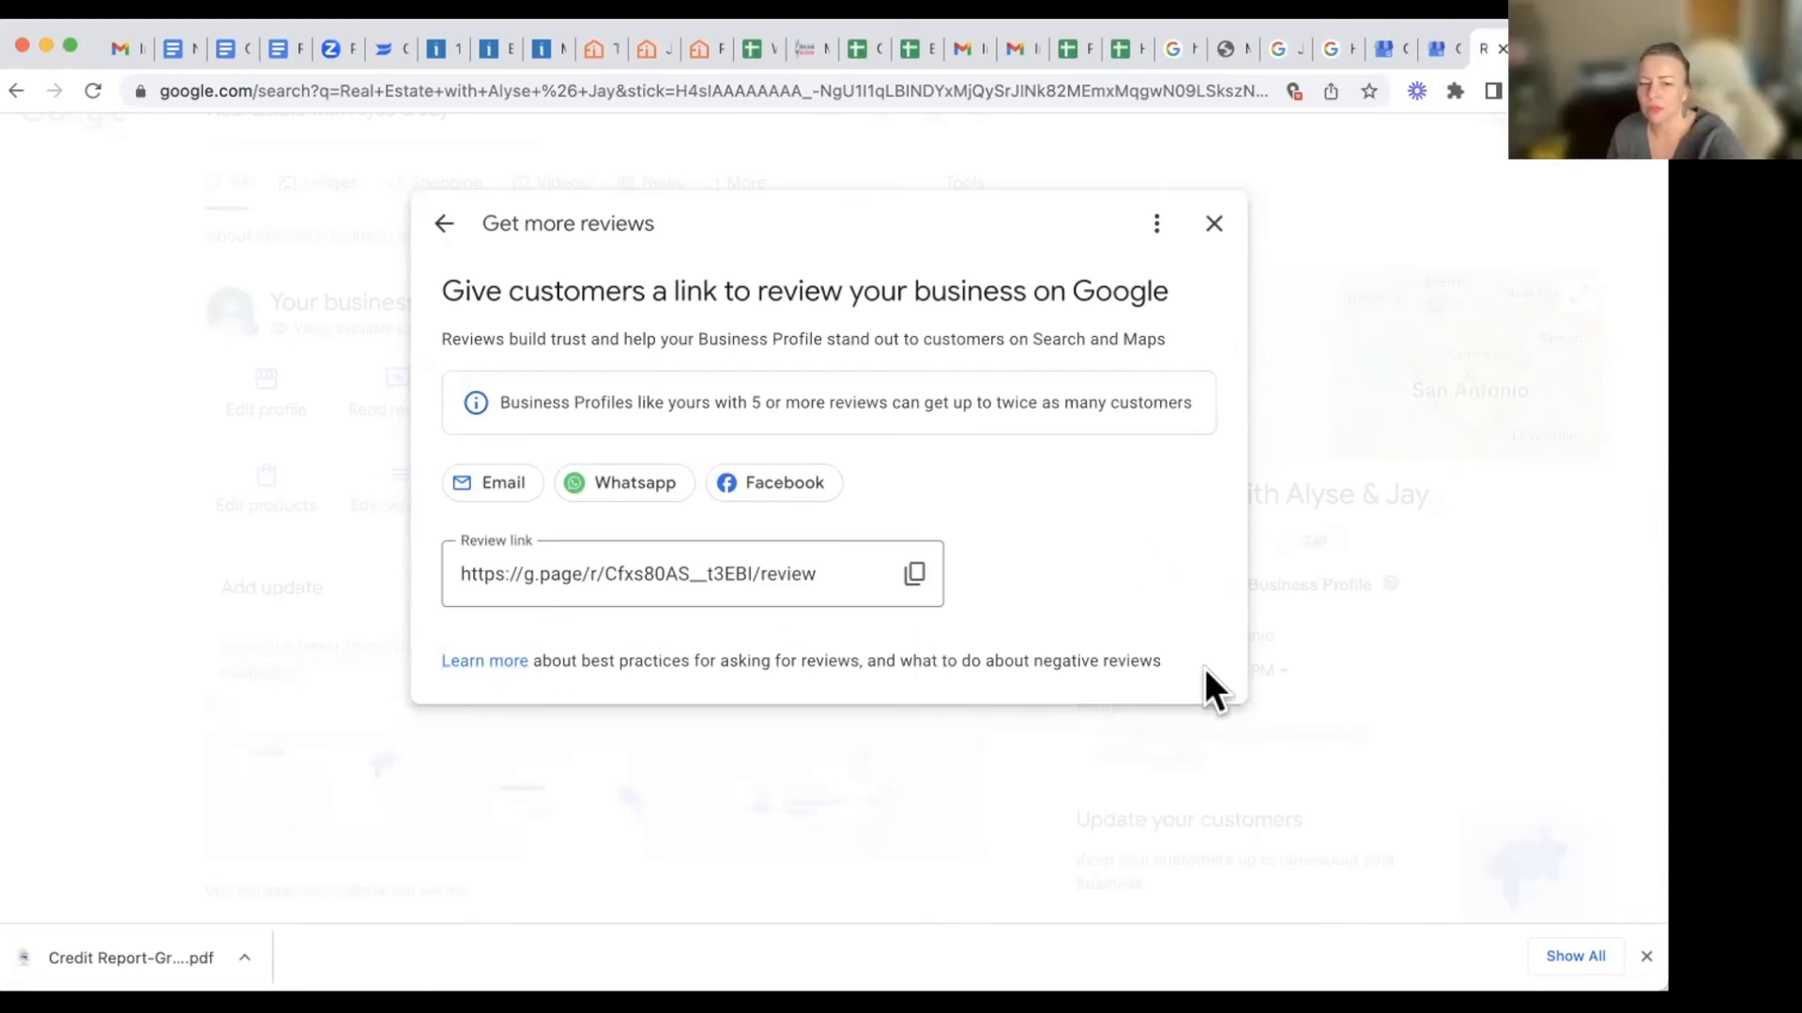
# - Close the Get more reviews dialog to return to the business's owner tools
pyautogui.click(1315, 668)
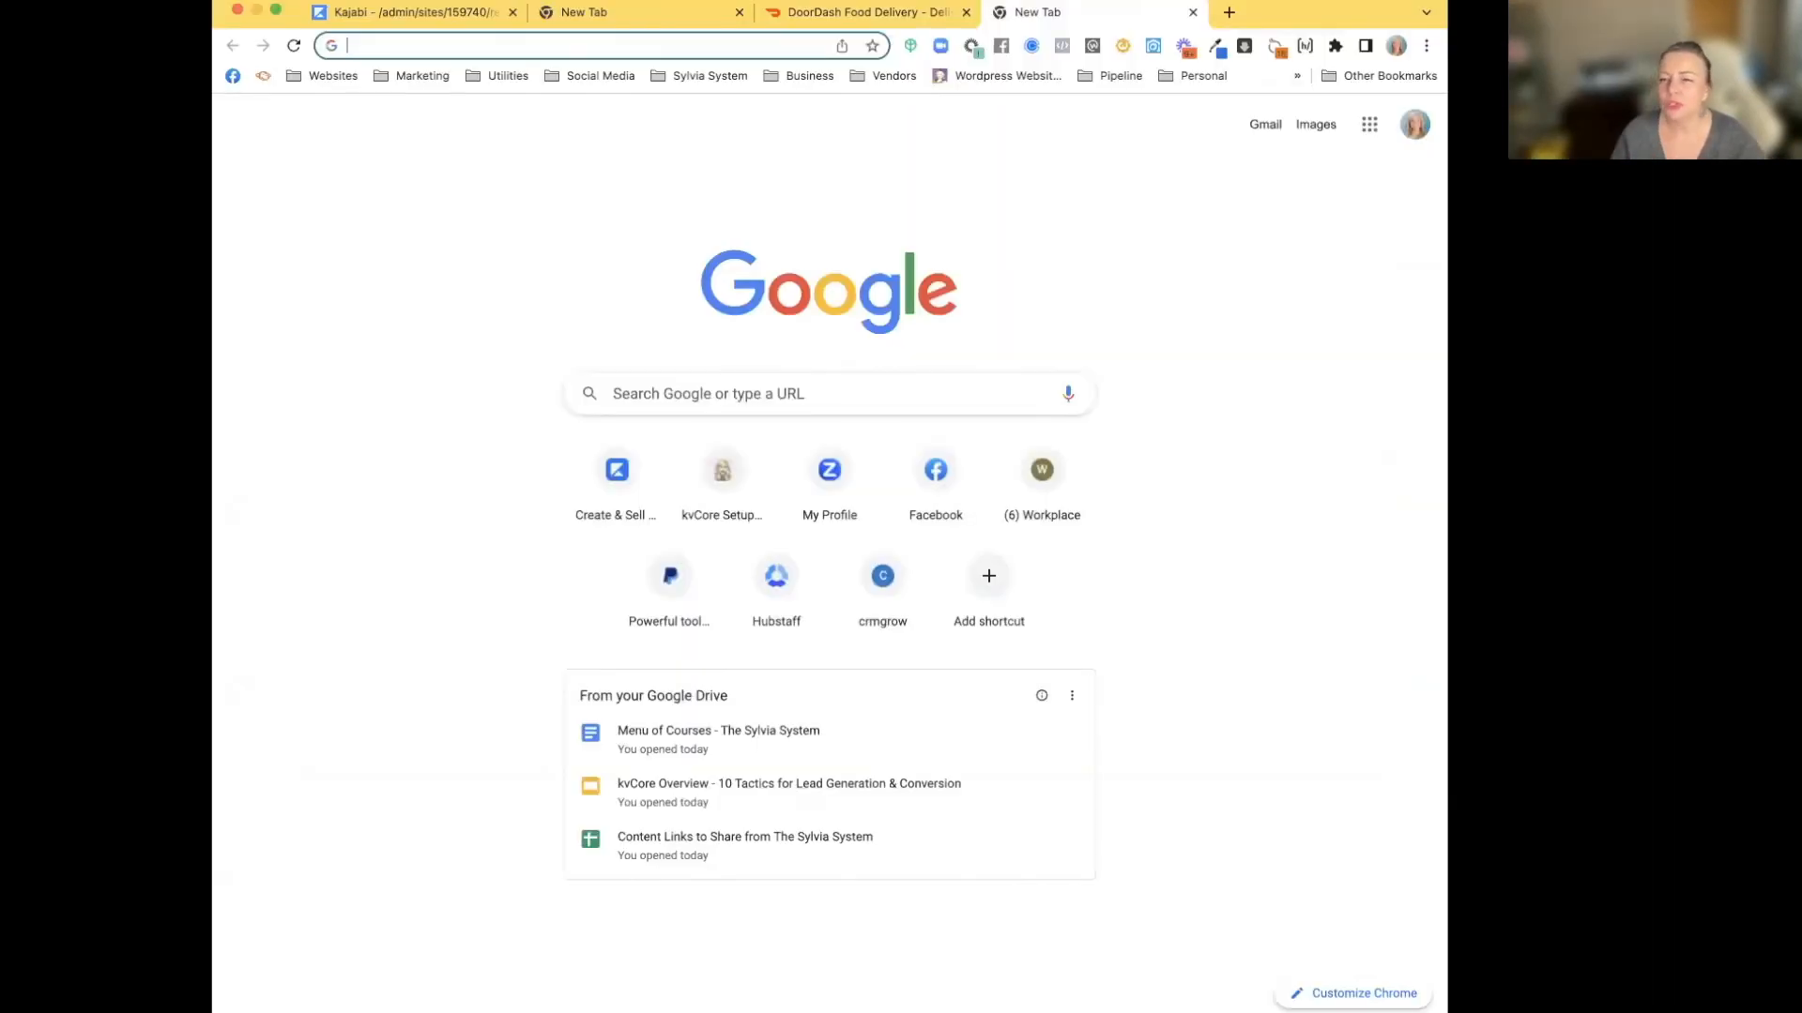
# - Maximize the browser and search Google for the realtor's business profile
pyautogui.doubleClick(1332, 17)
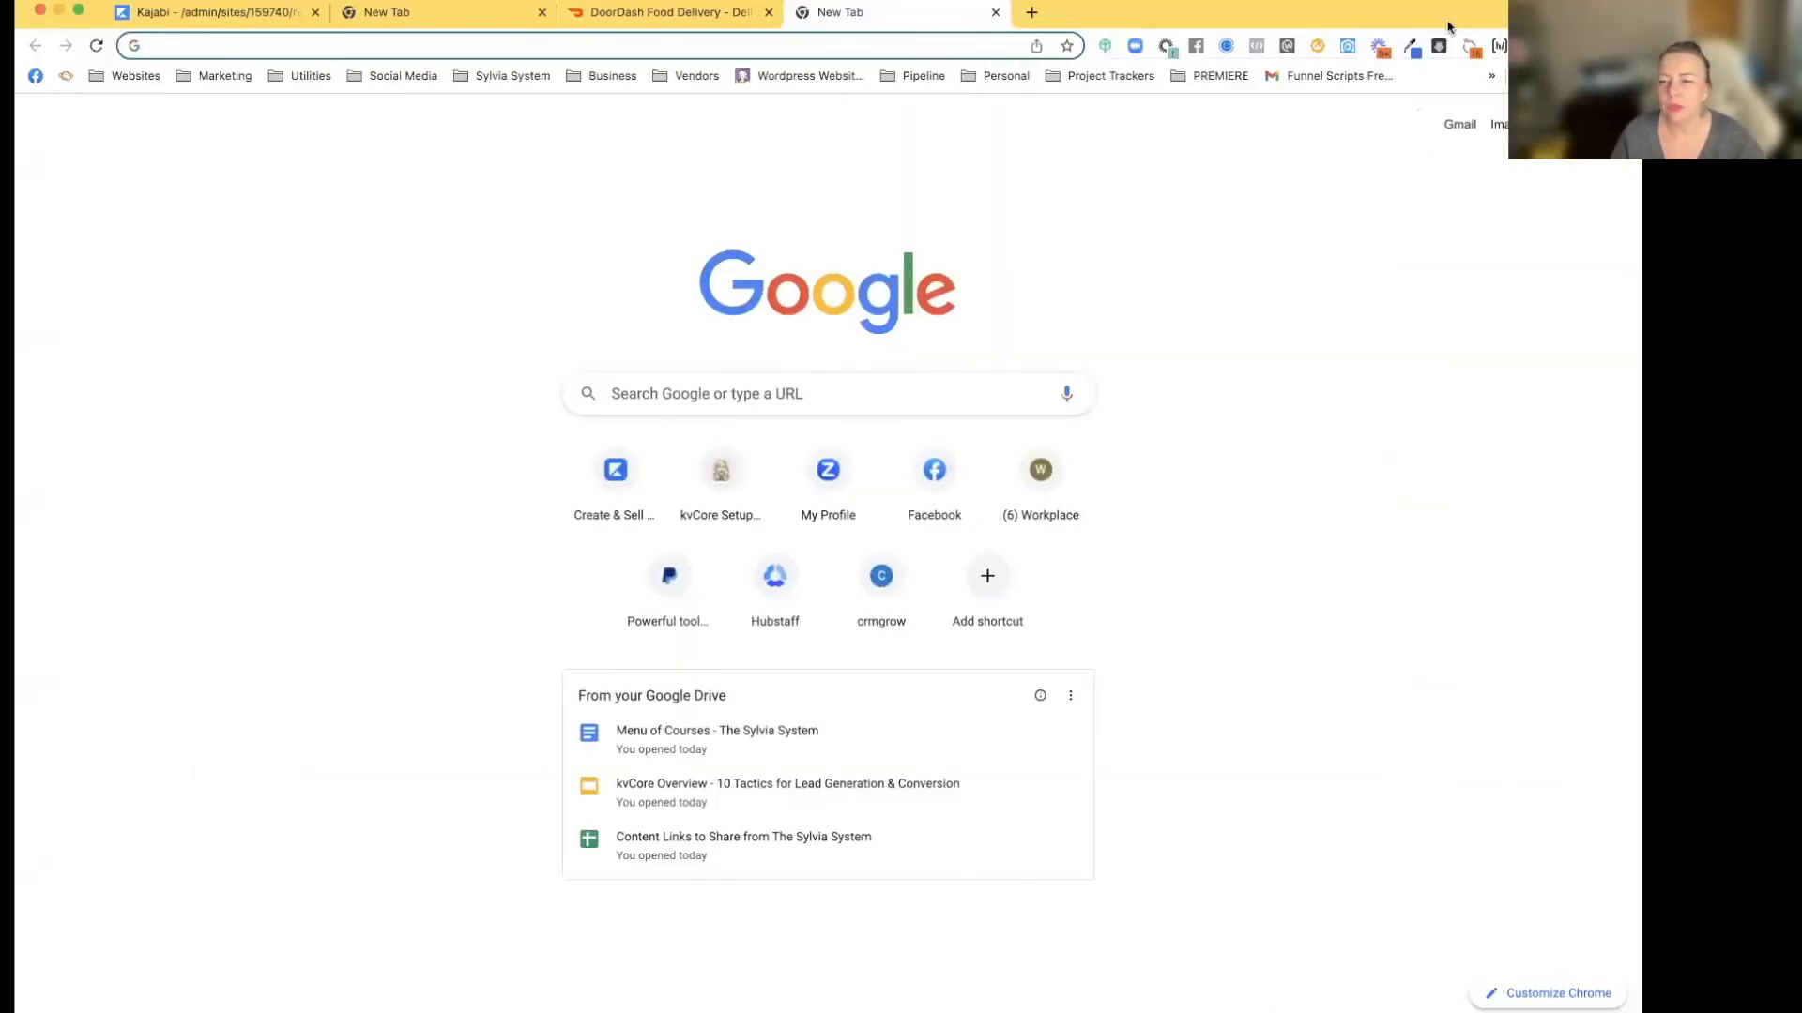
pyautogui.click(645, 393)
pyautogui.write('sylvia')
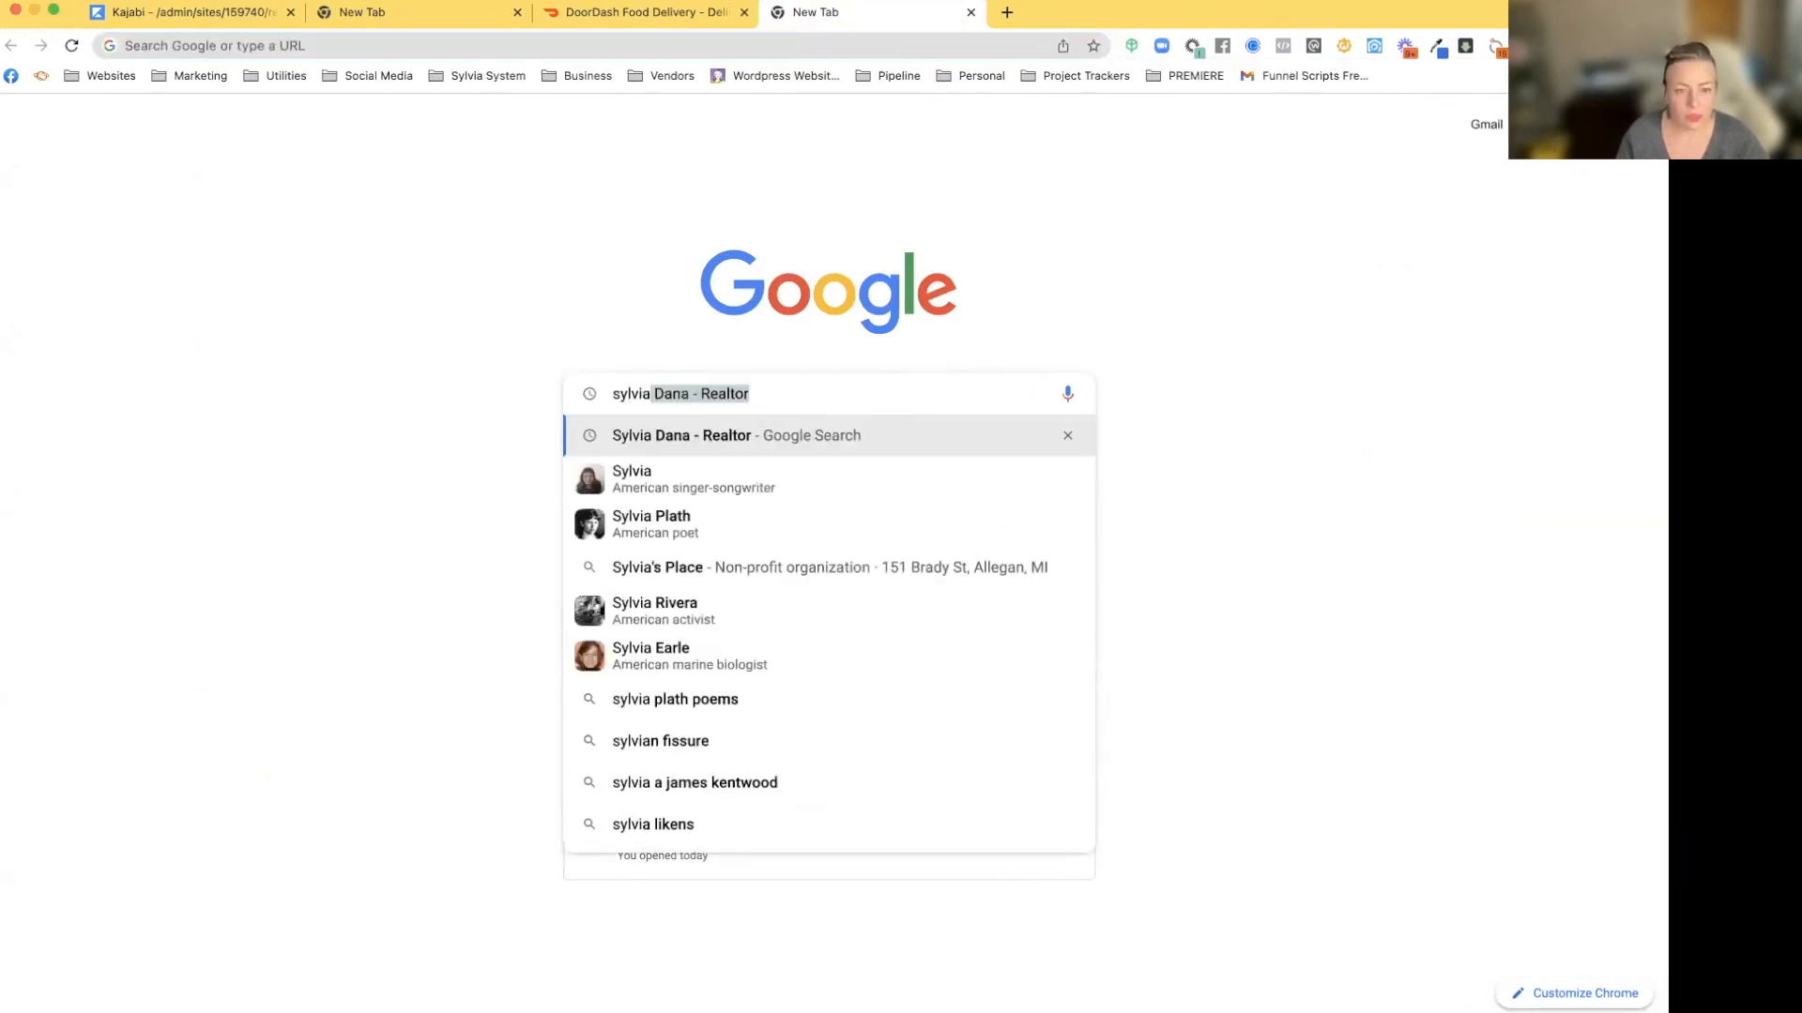
pyautogui.press('Return')
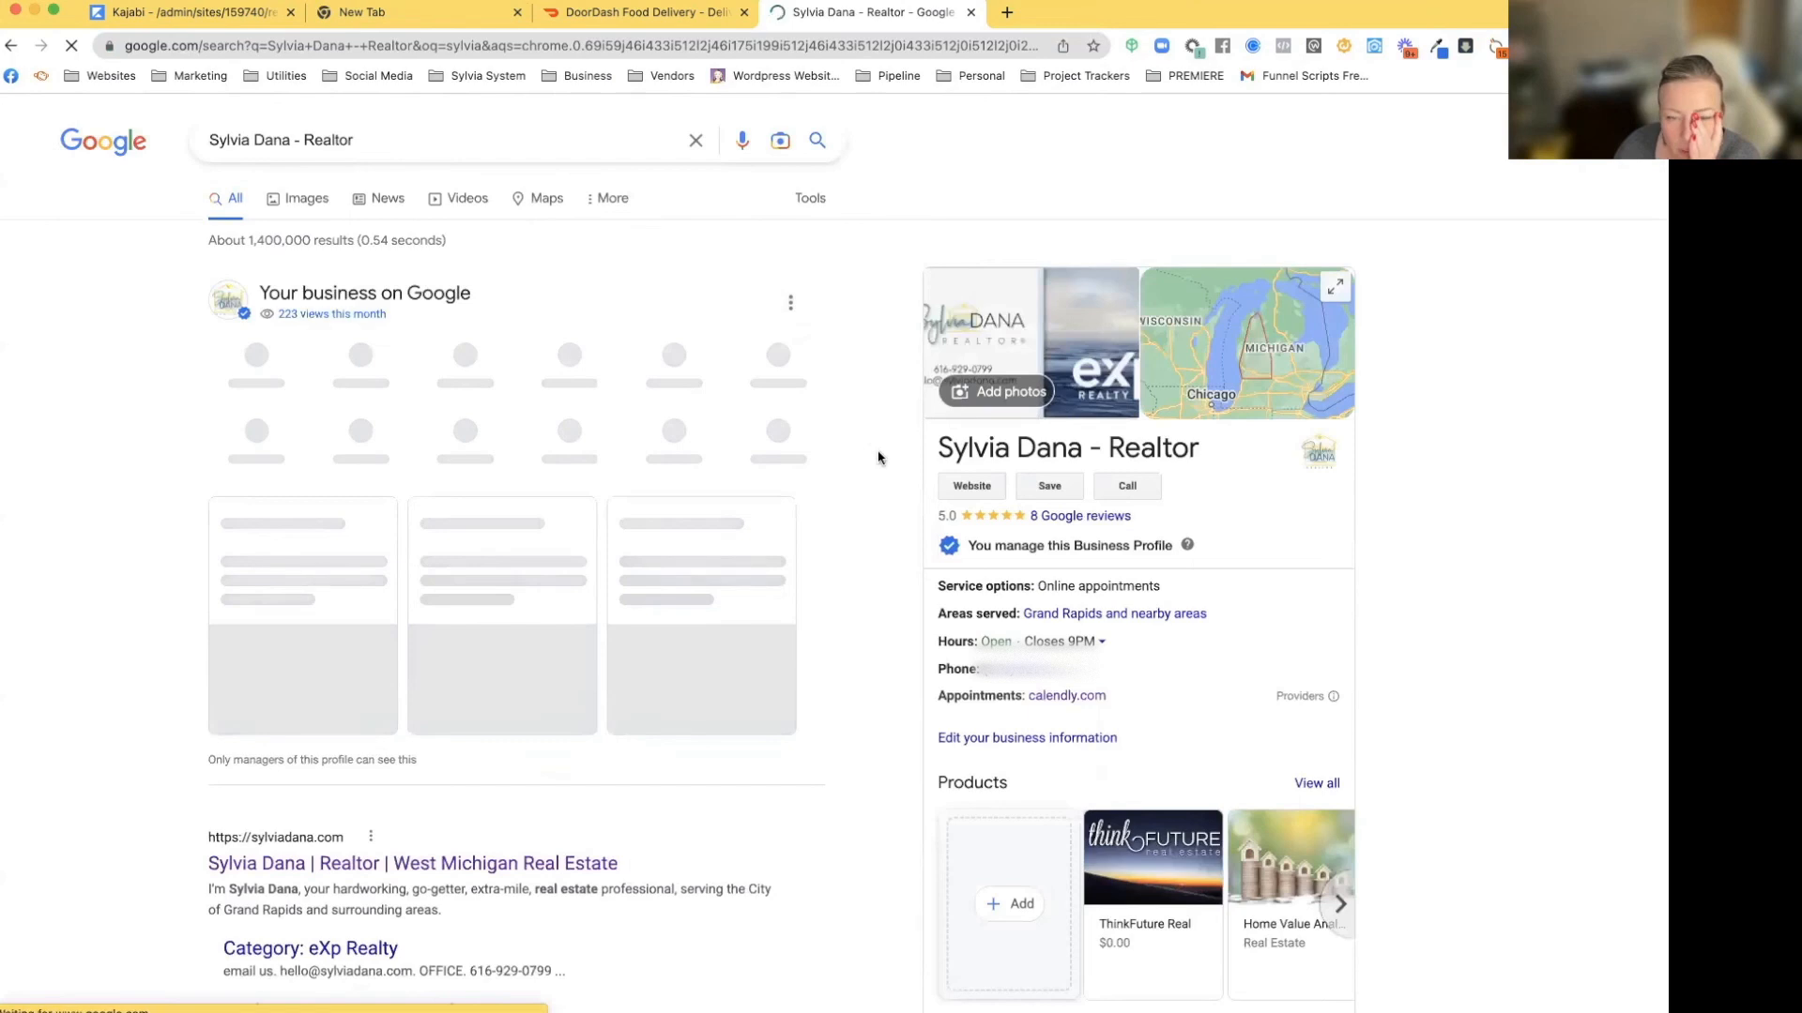
# - Scroll to Products and open the ThinkFuture Real product details
pyautogui.scroll(-2, 898, 503)
pyautogui.scroll(-1, 898, 507)
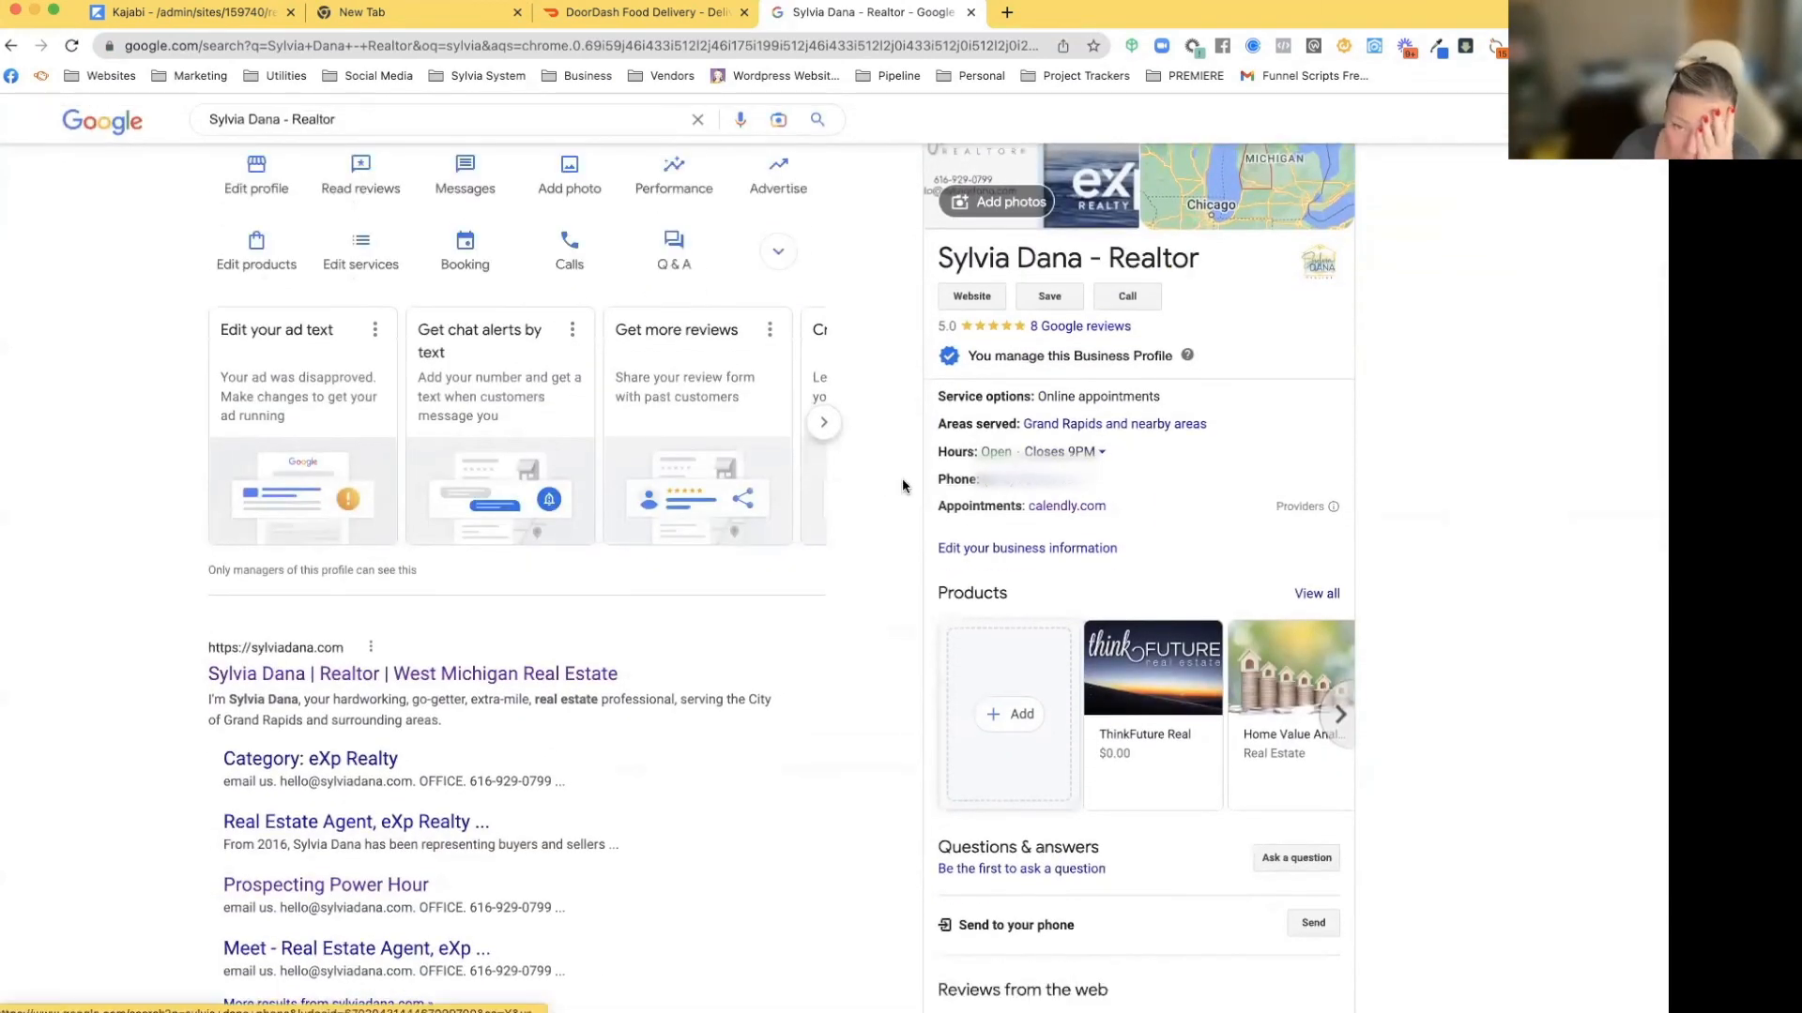
pyautogui.scroll(-1, 904, 487)
pyautogui.scroll(-1, 902, 485)
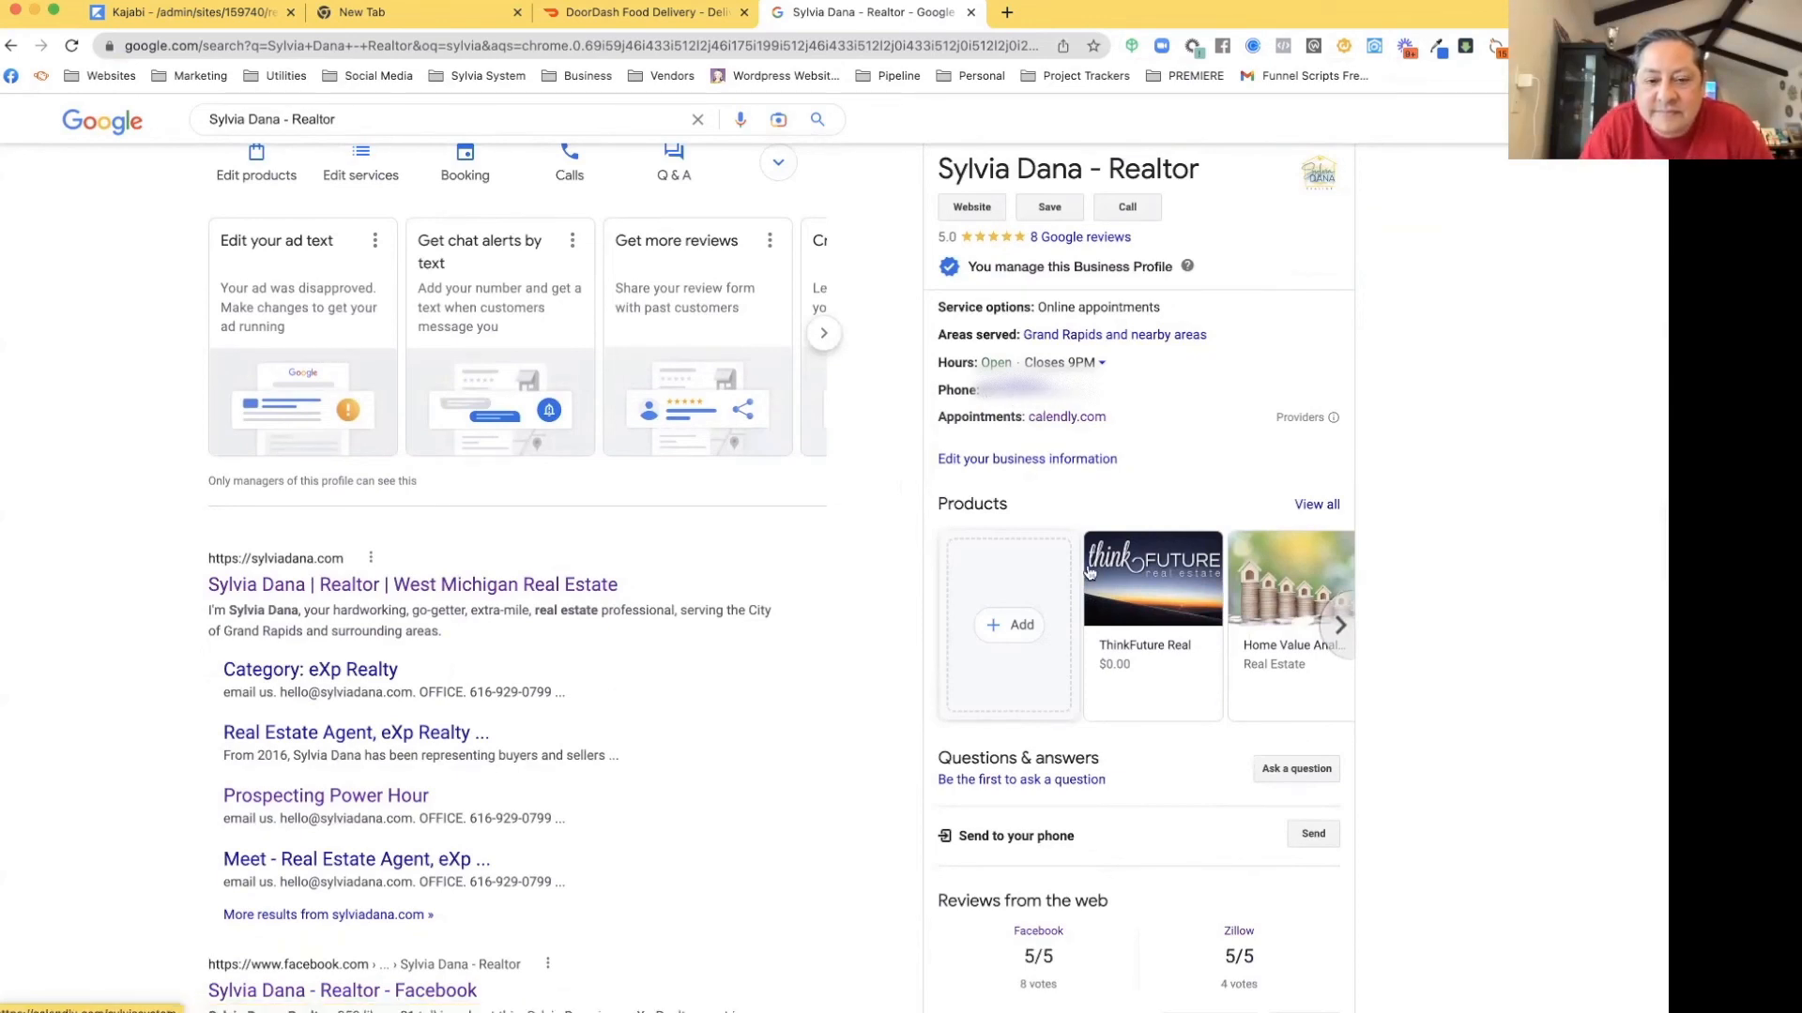
pyautogui.hscroll(2, 1081, 593)
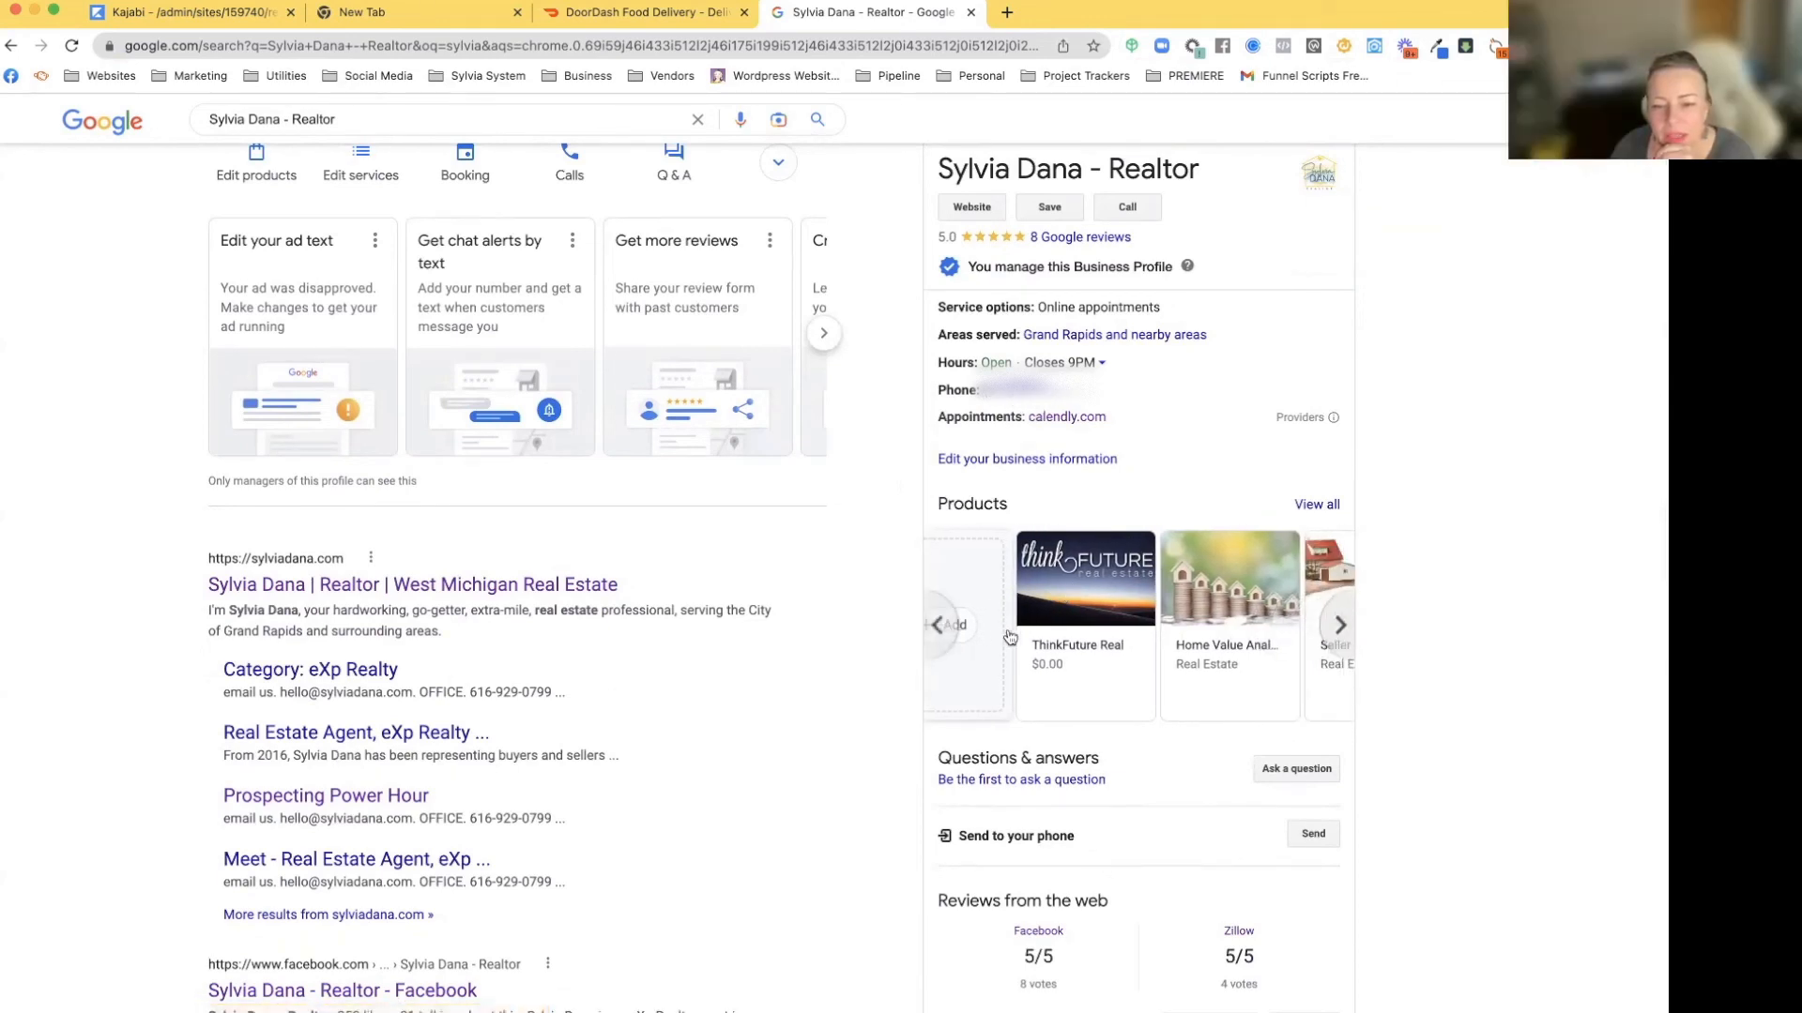
pyautogui.click(1070, 633)
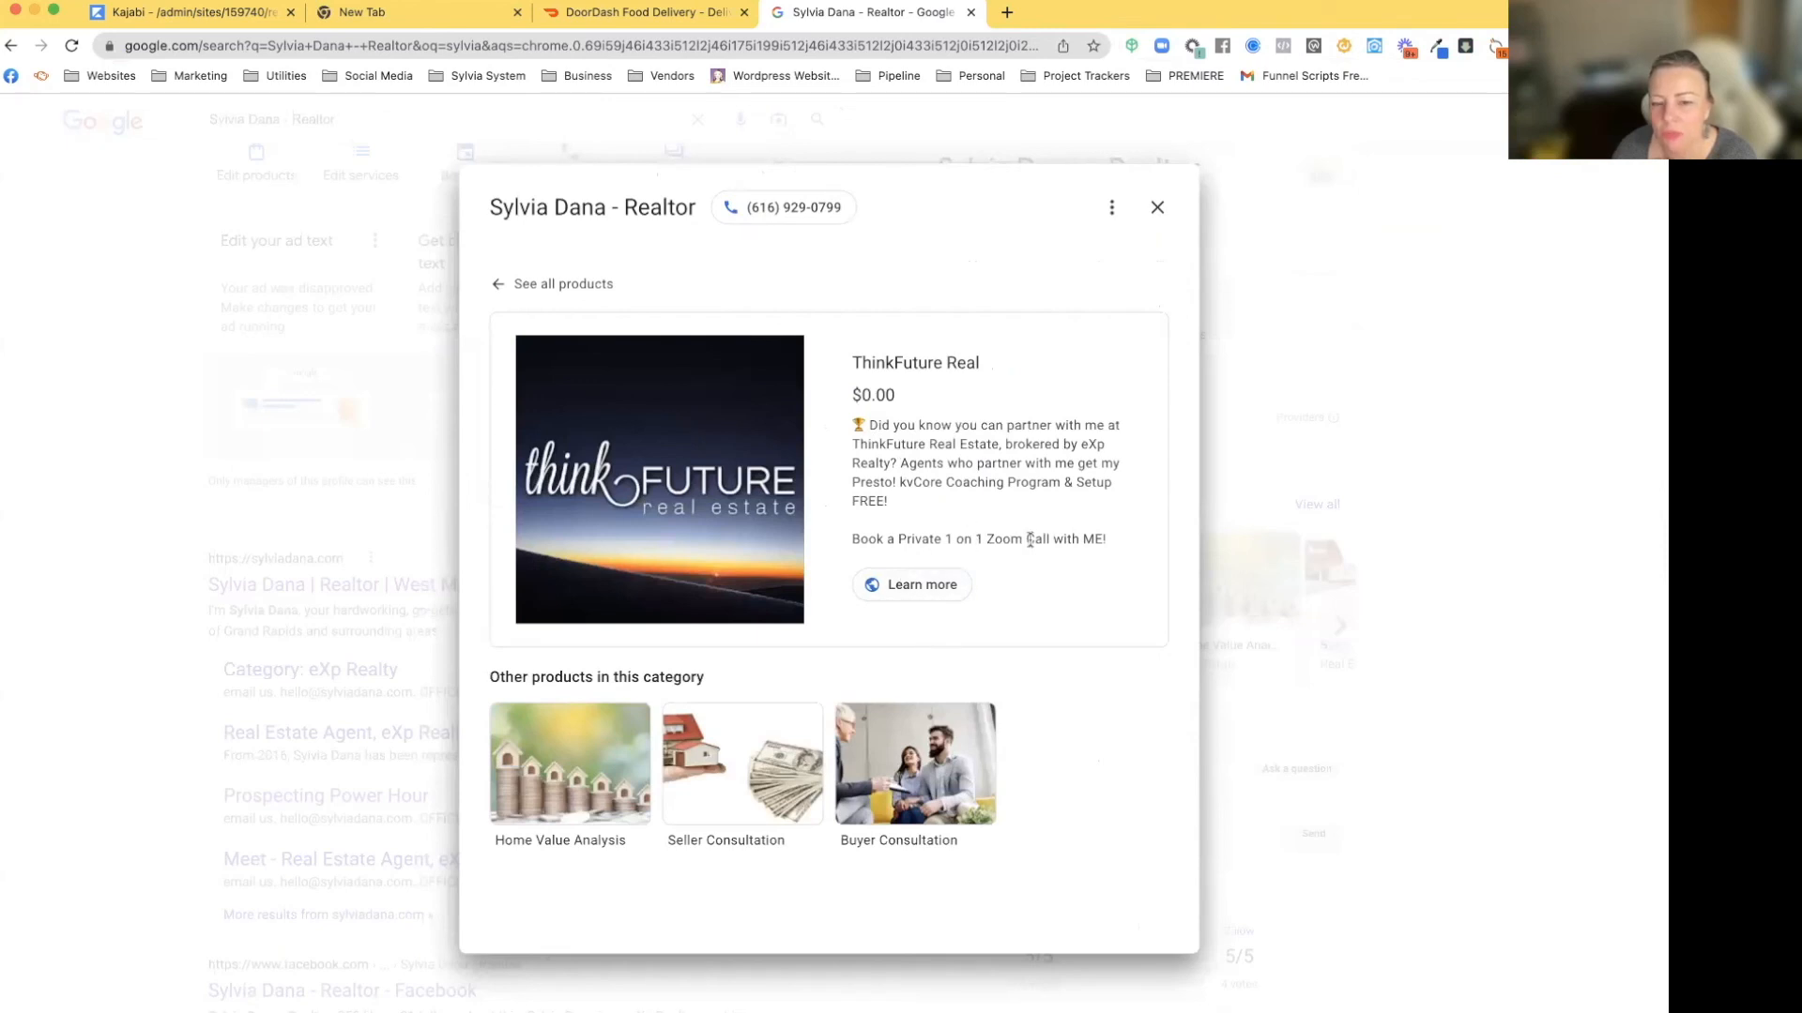
# - View the Home Value Analysis product and its linked website, then return to the results
pyautogui.click(571, 787)
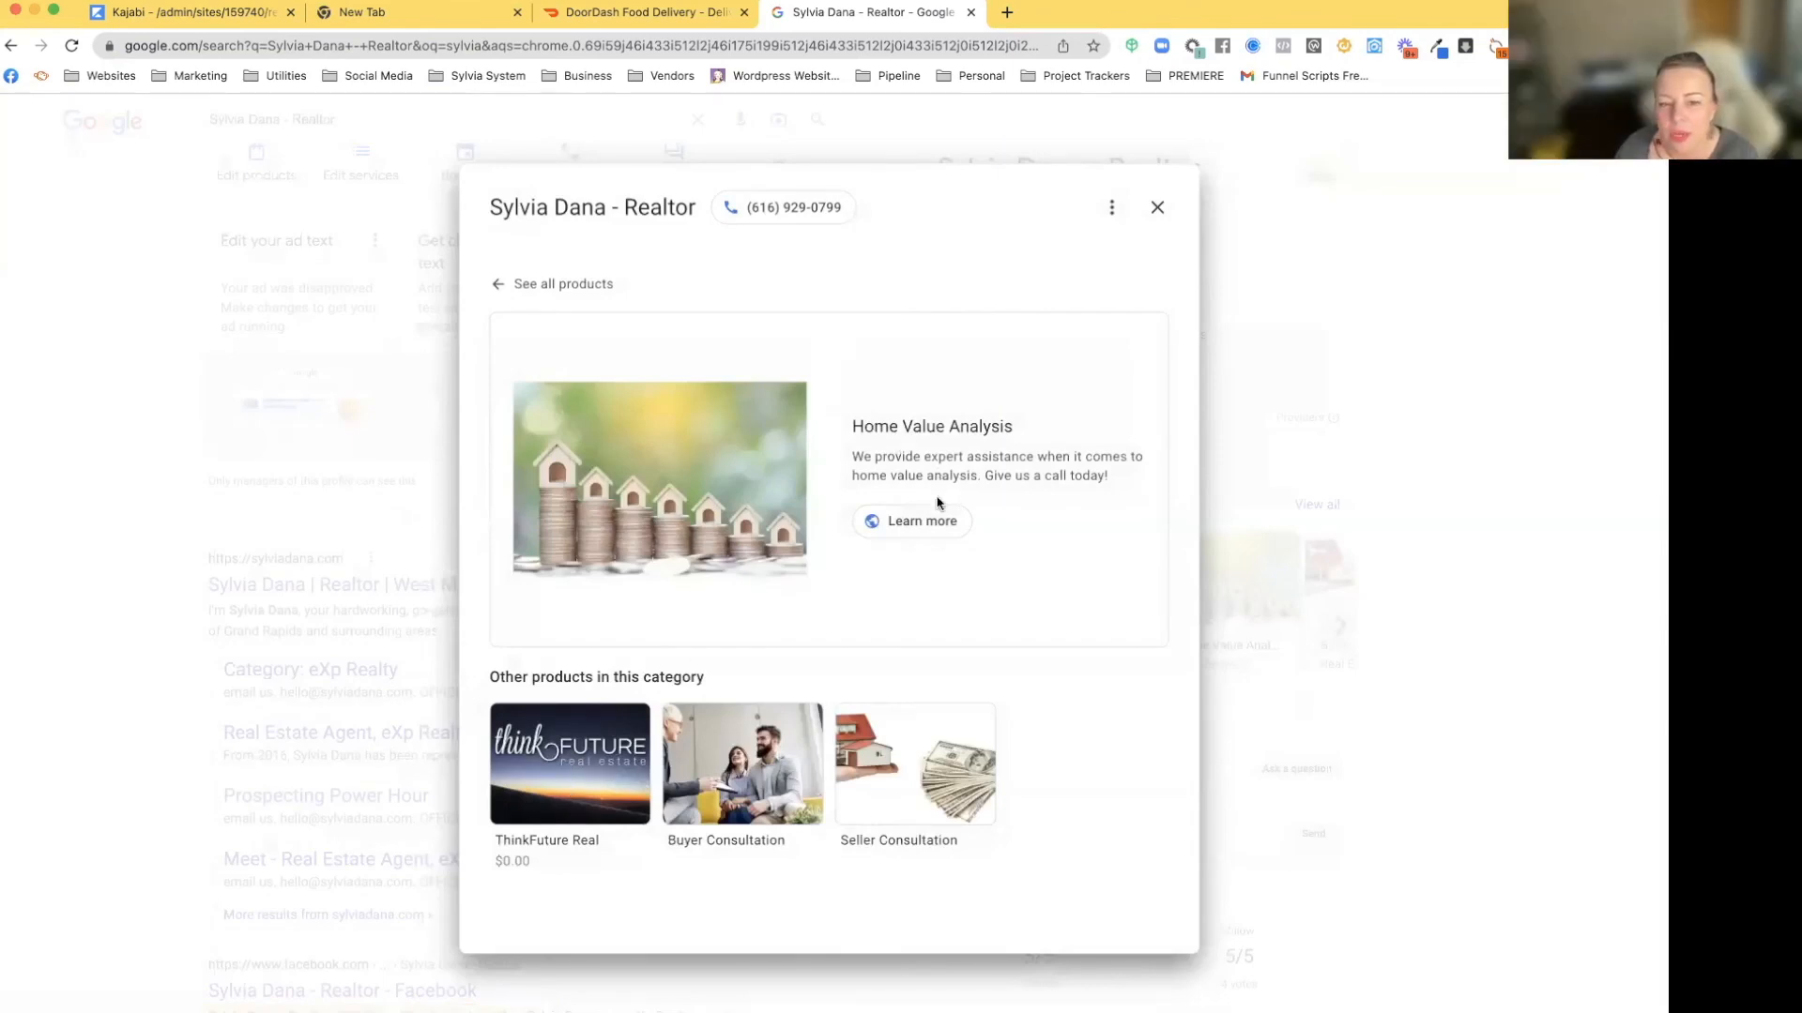
pyautogui.click(925, 520)
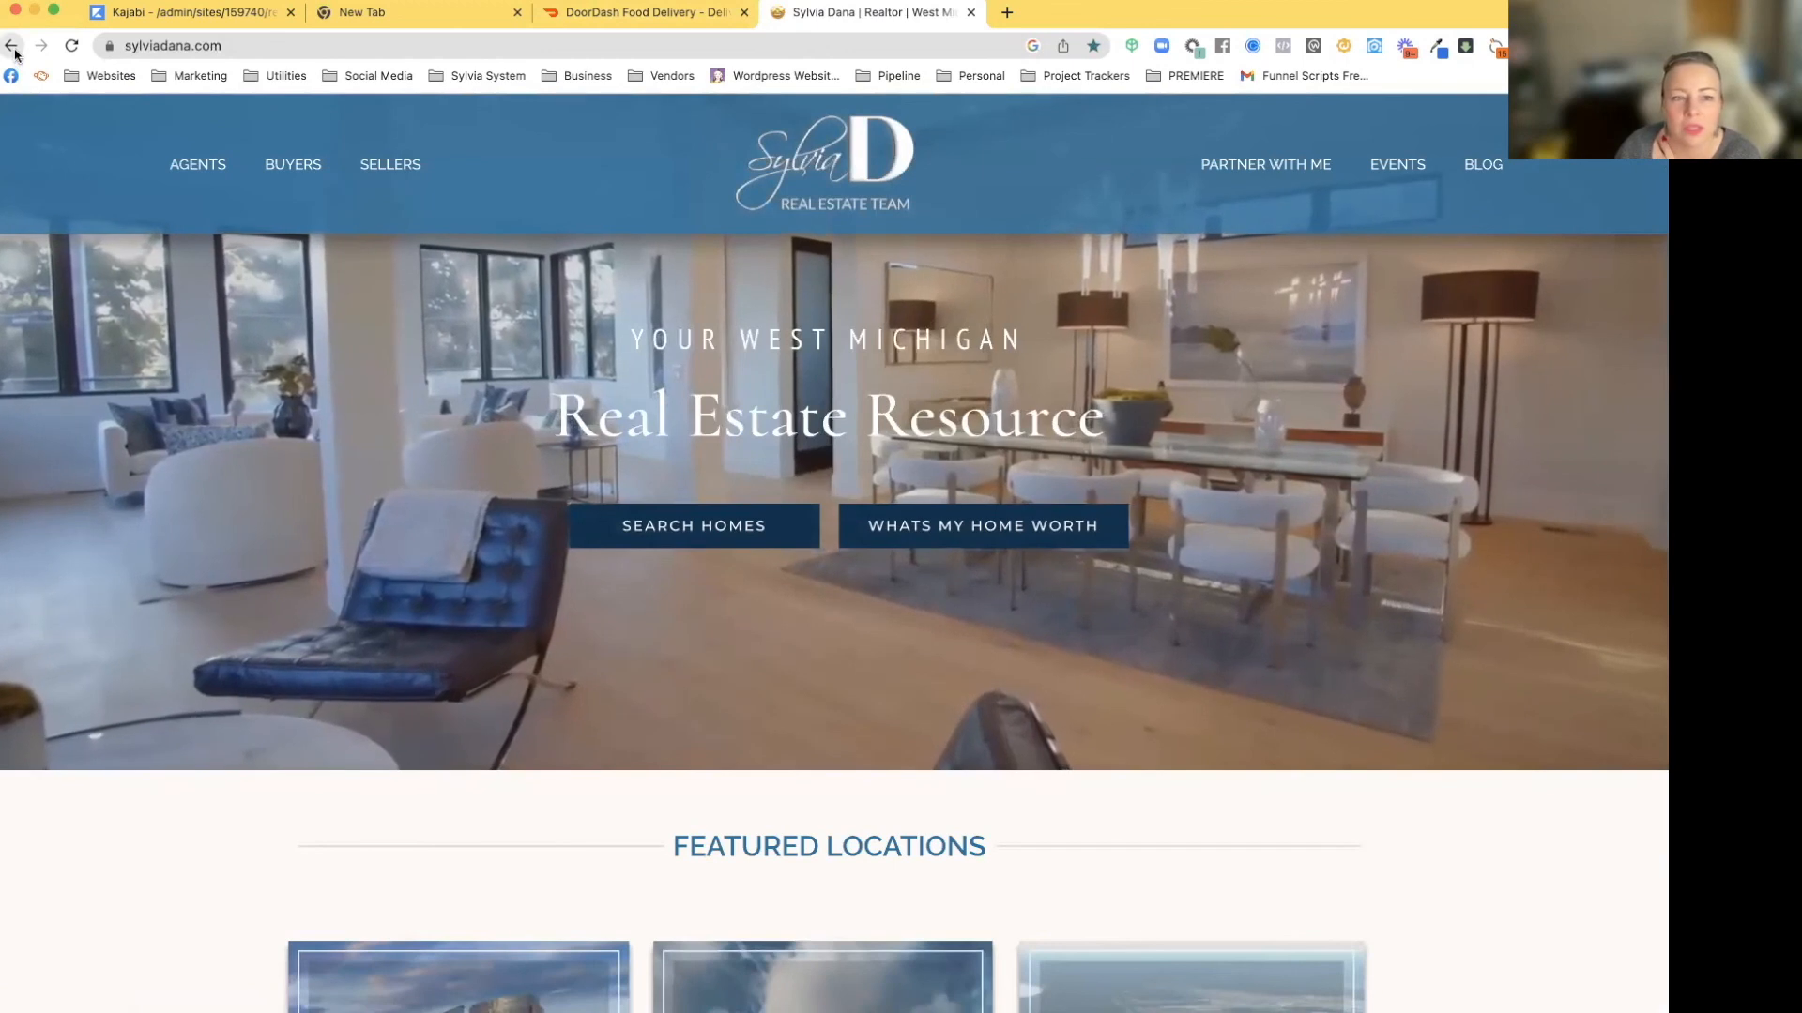
pyautogui.click(12, 46)
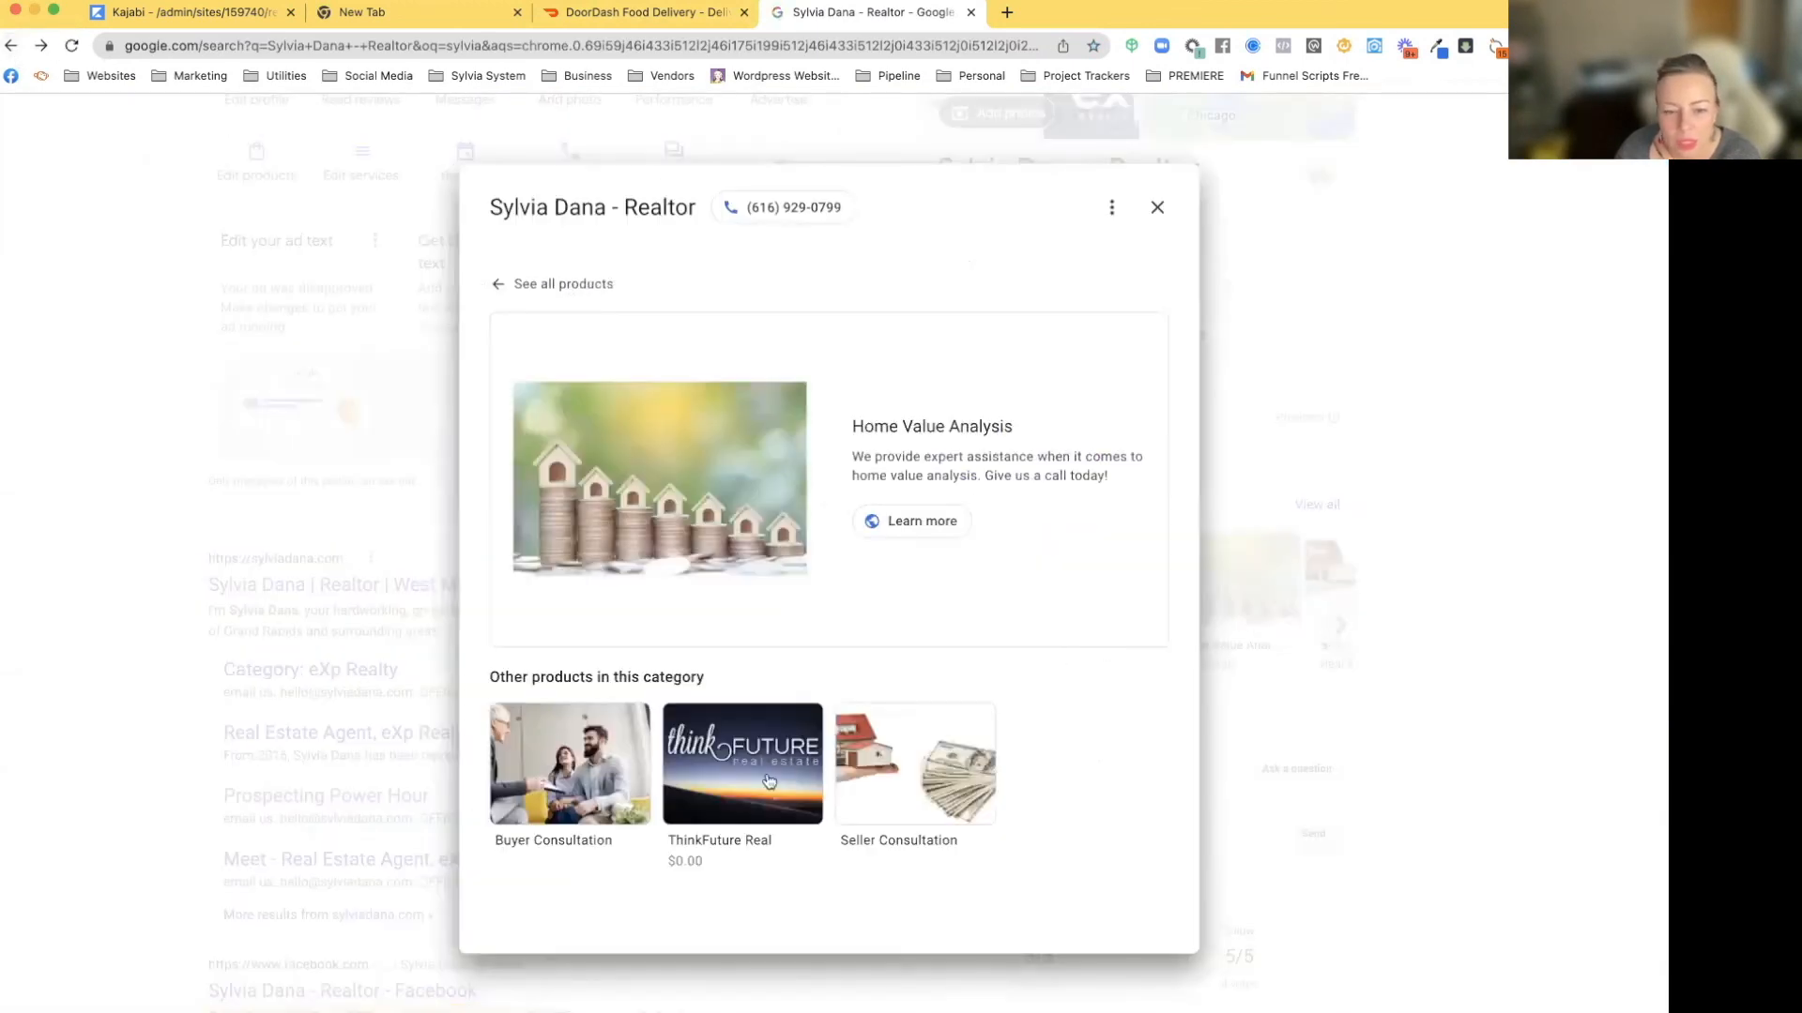
# - Check the Seller Consultation product and its website link, then close the product details
pyautogui.click(919, 804)
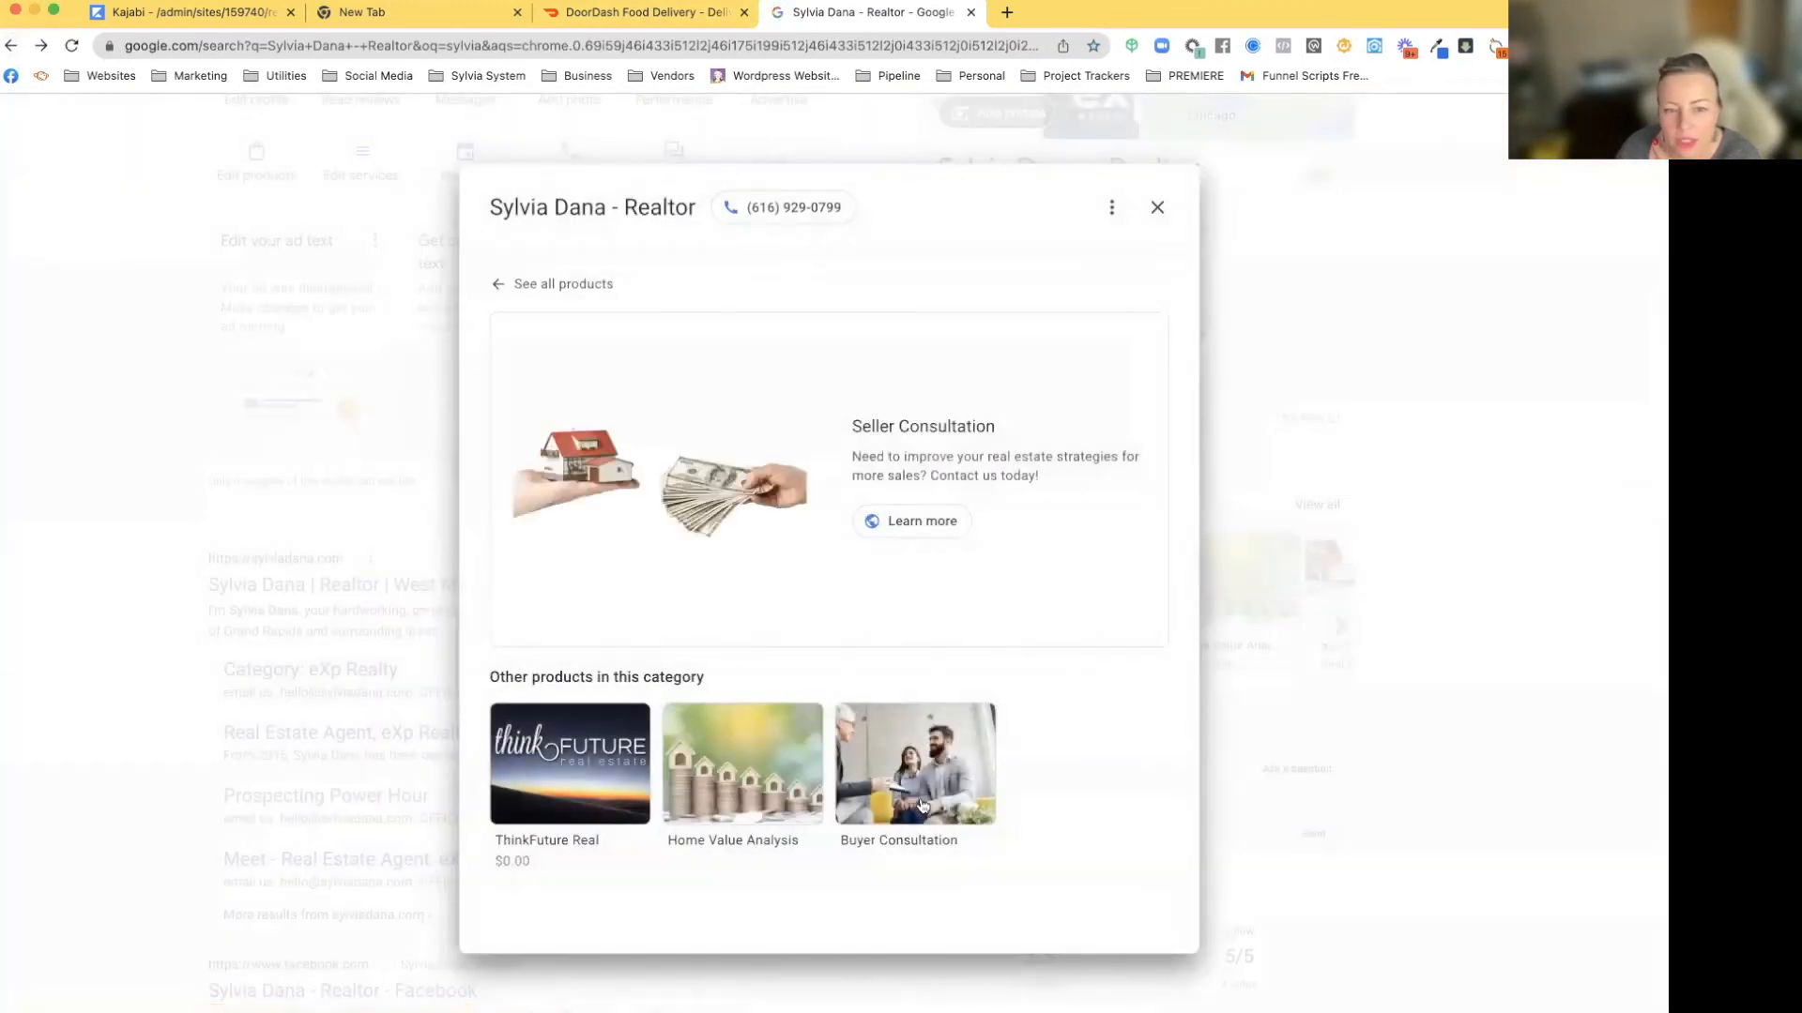
pyautogui.click(904, 530)
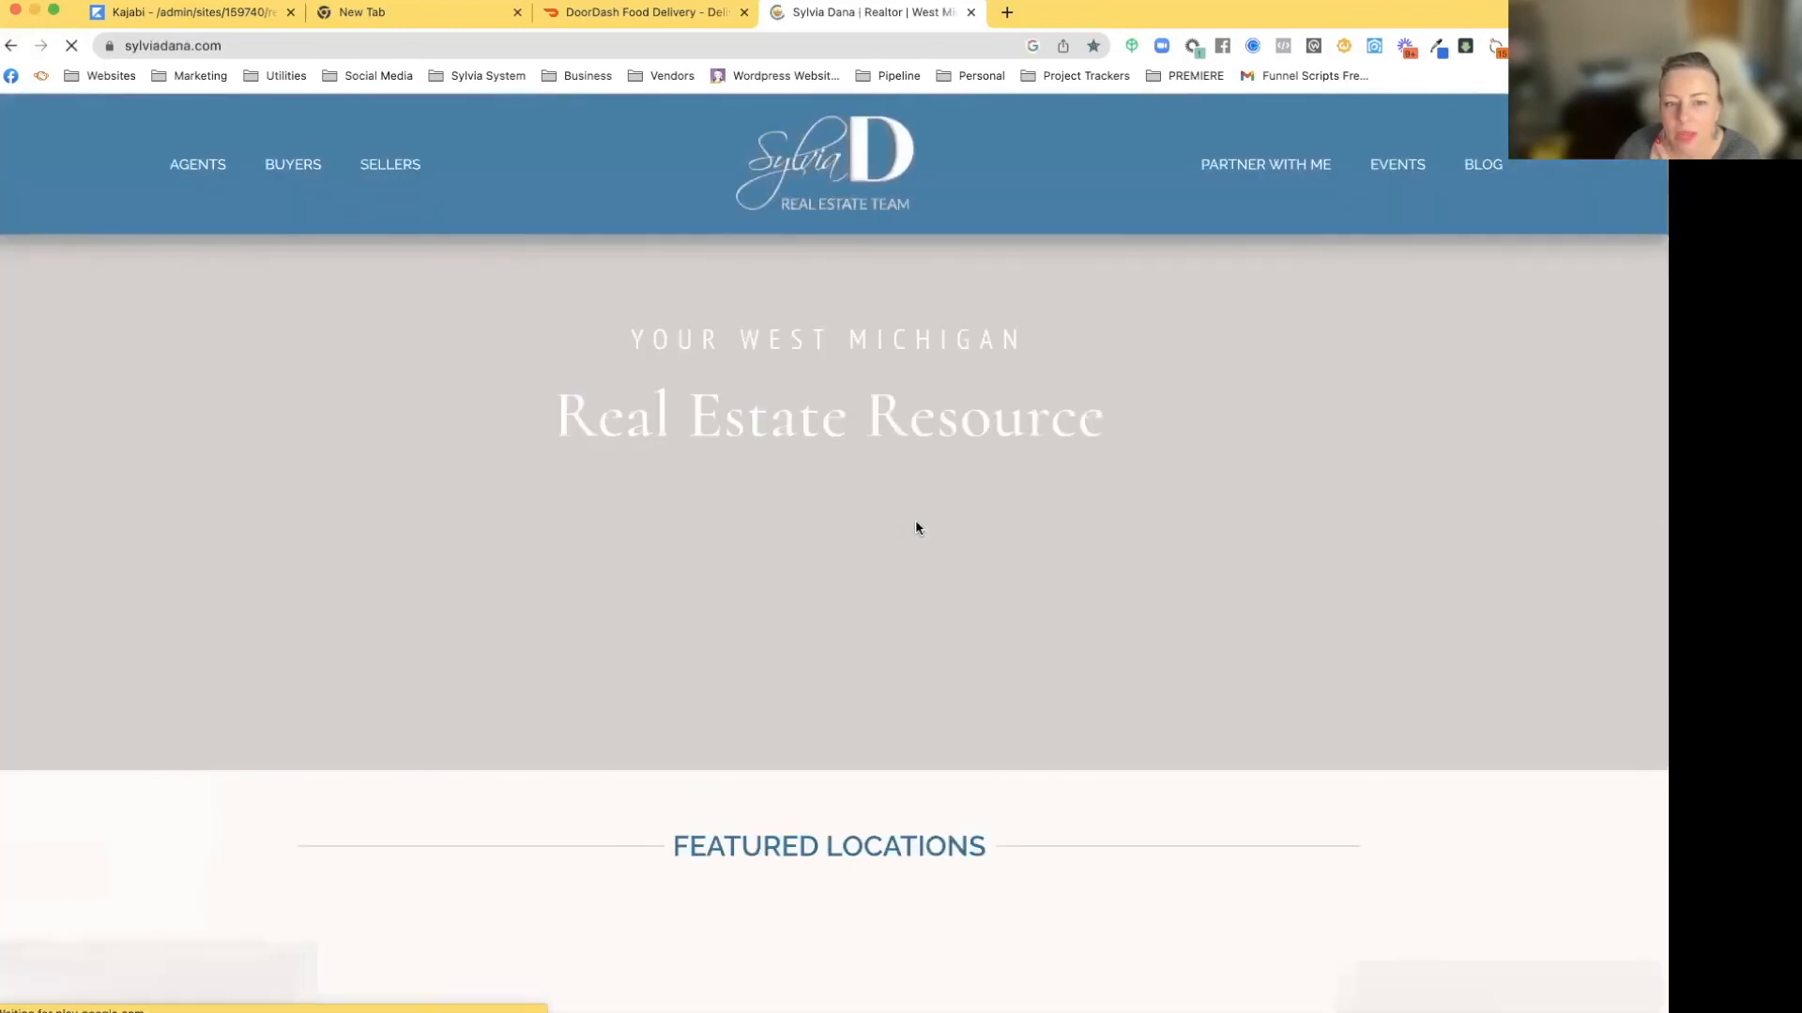
pyautogui.click(11, 45)
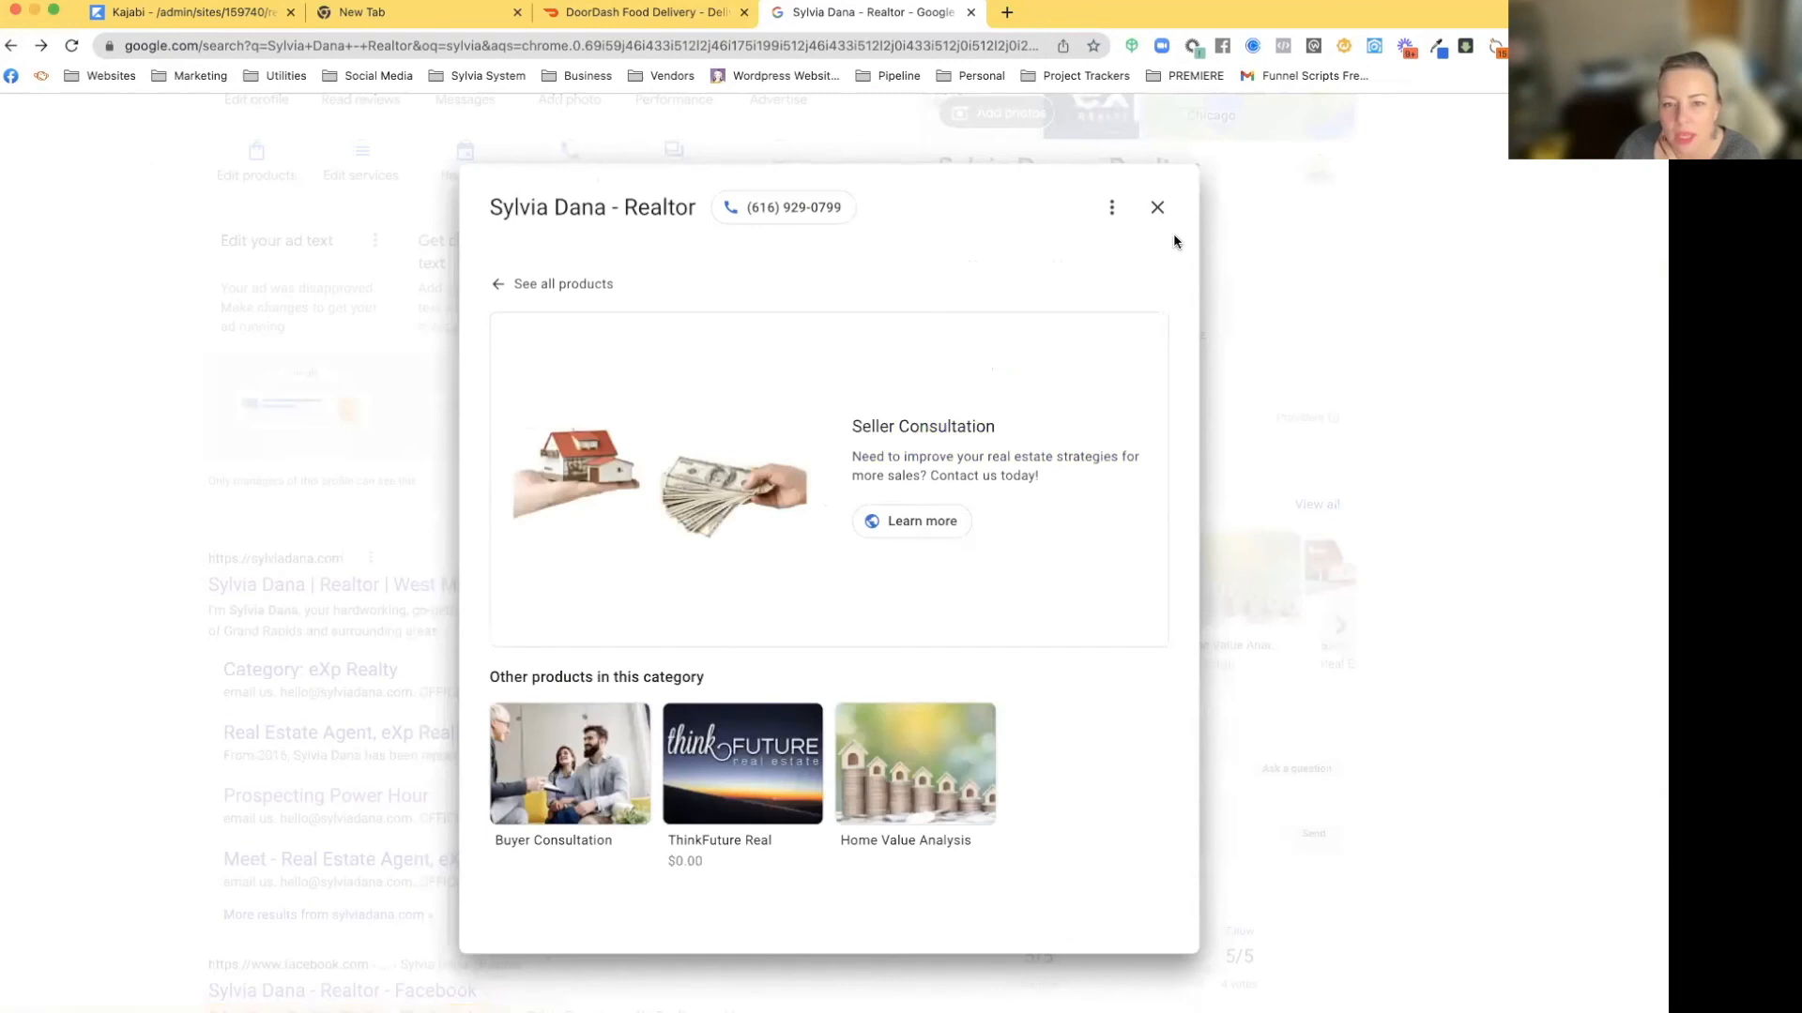
pyautogui.click(1160, 210)
# - Open the profile's Updates at the 'Find your dream home with me!' post
pyautogui.scroll(-3, 1133, 826)
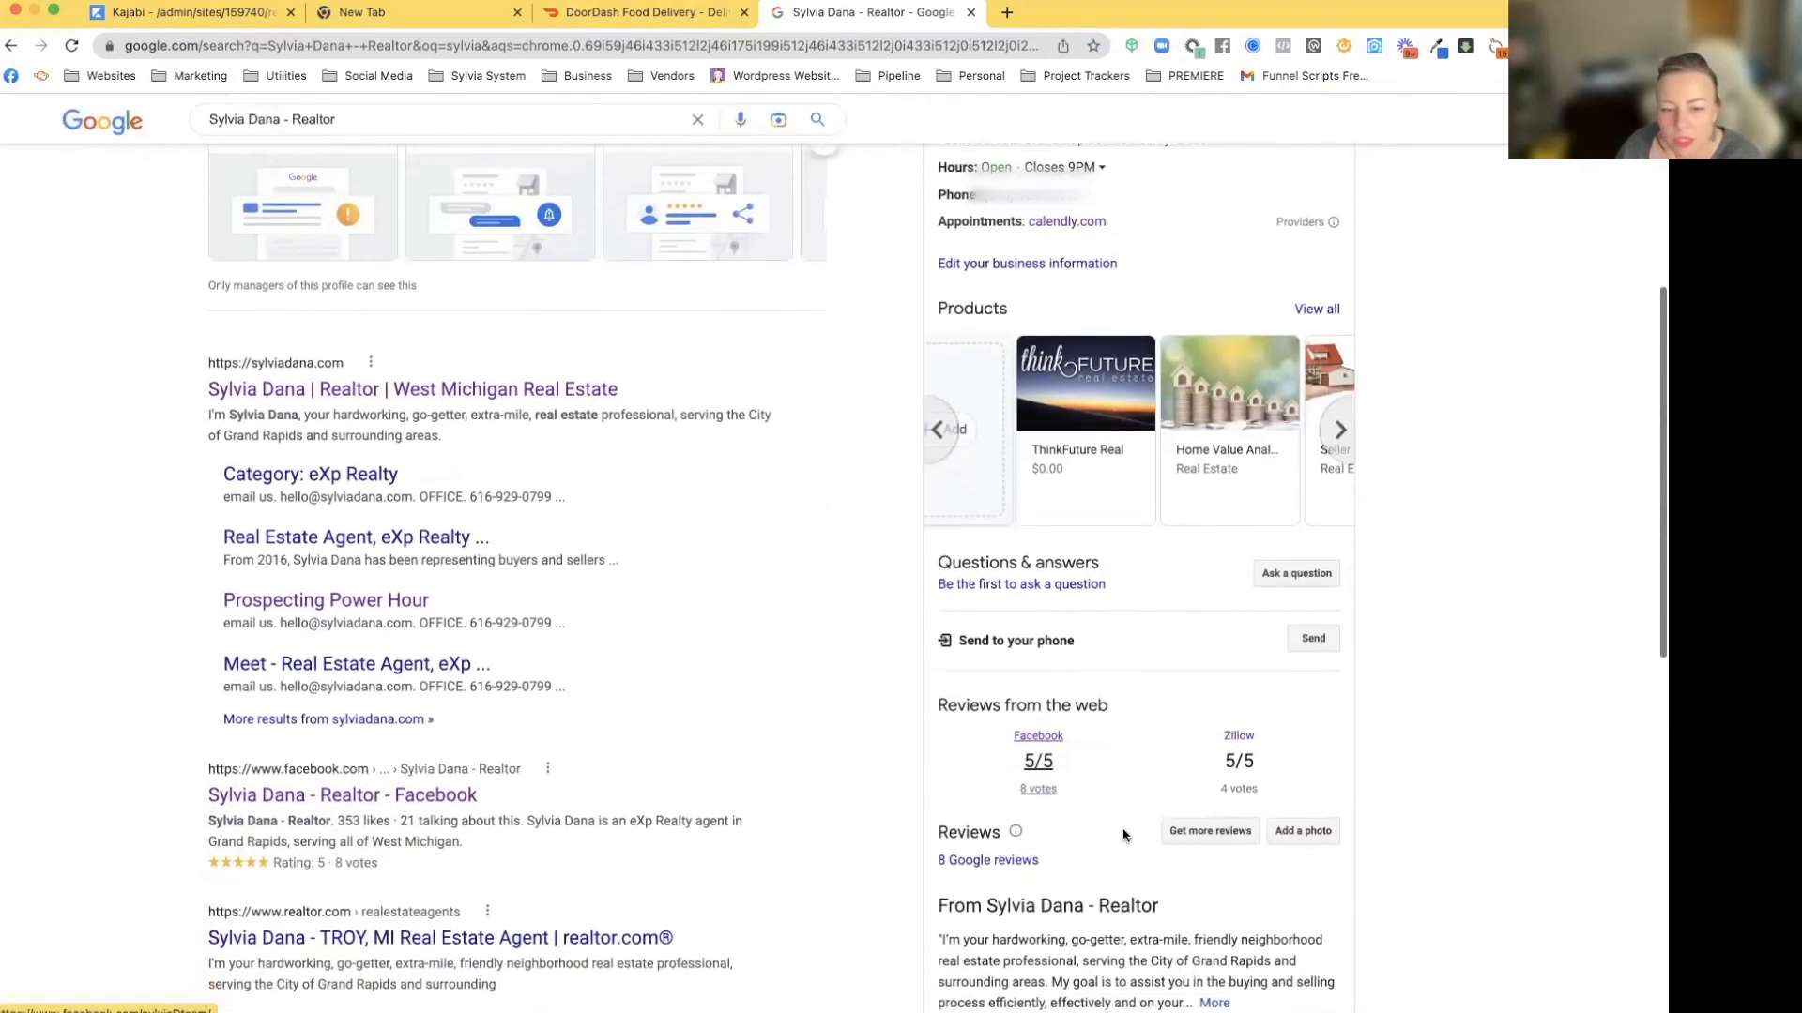
pyautogui.scroll(-8, 1124, 835)
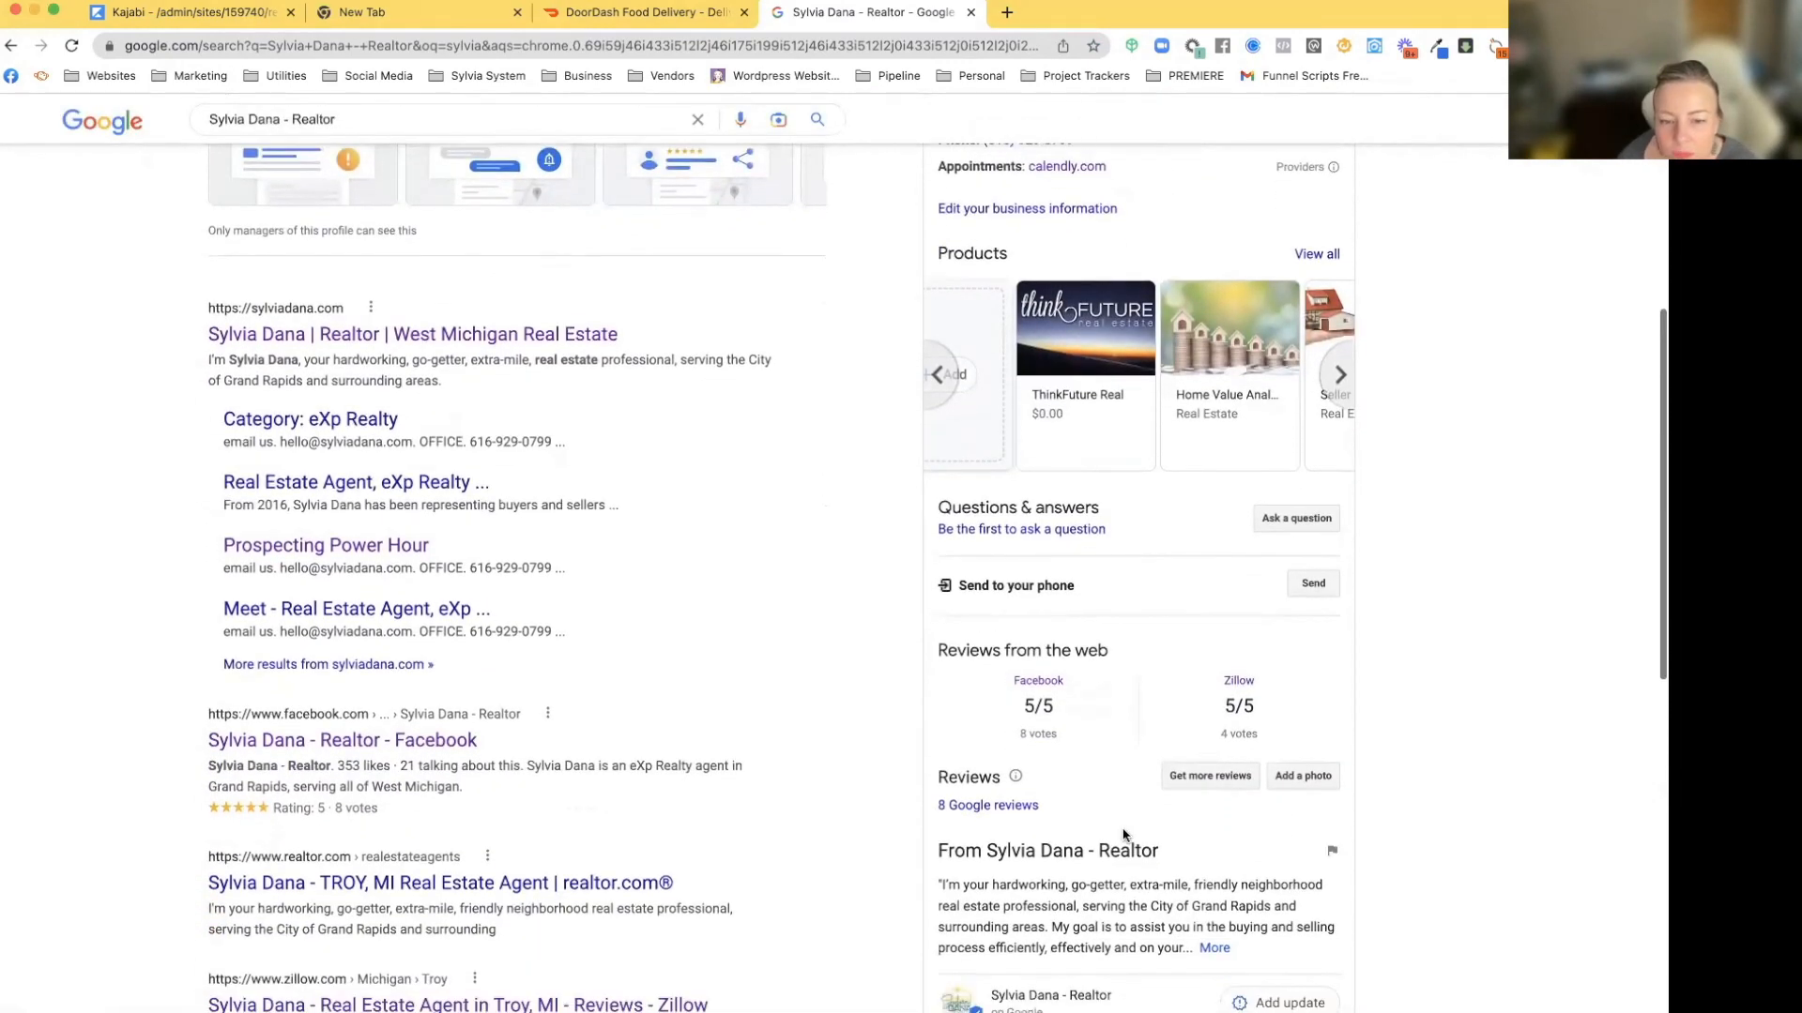
pyautogui.scroll(2, 1122, 833)
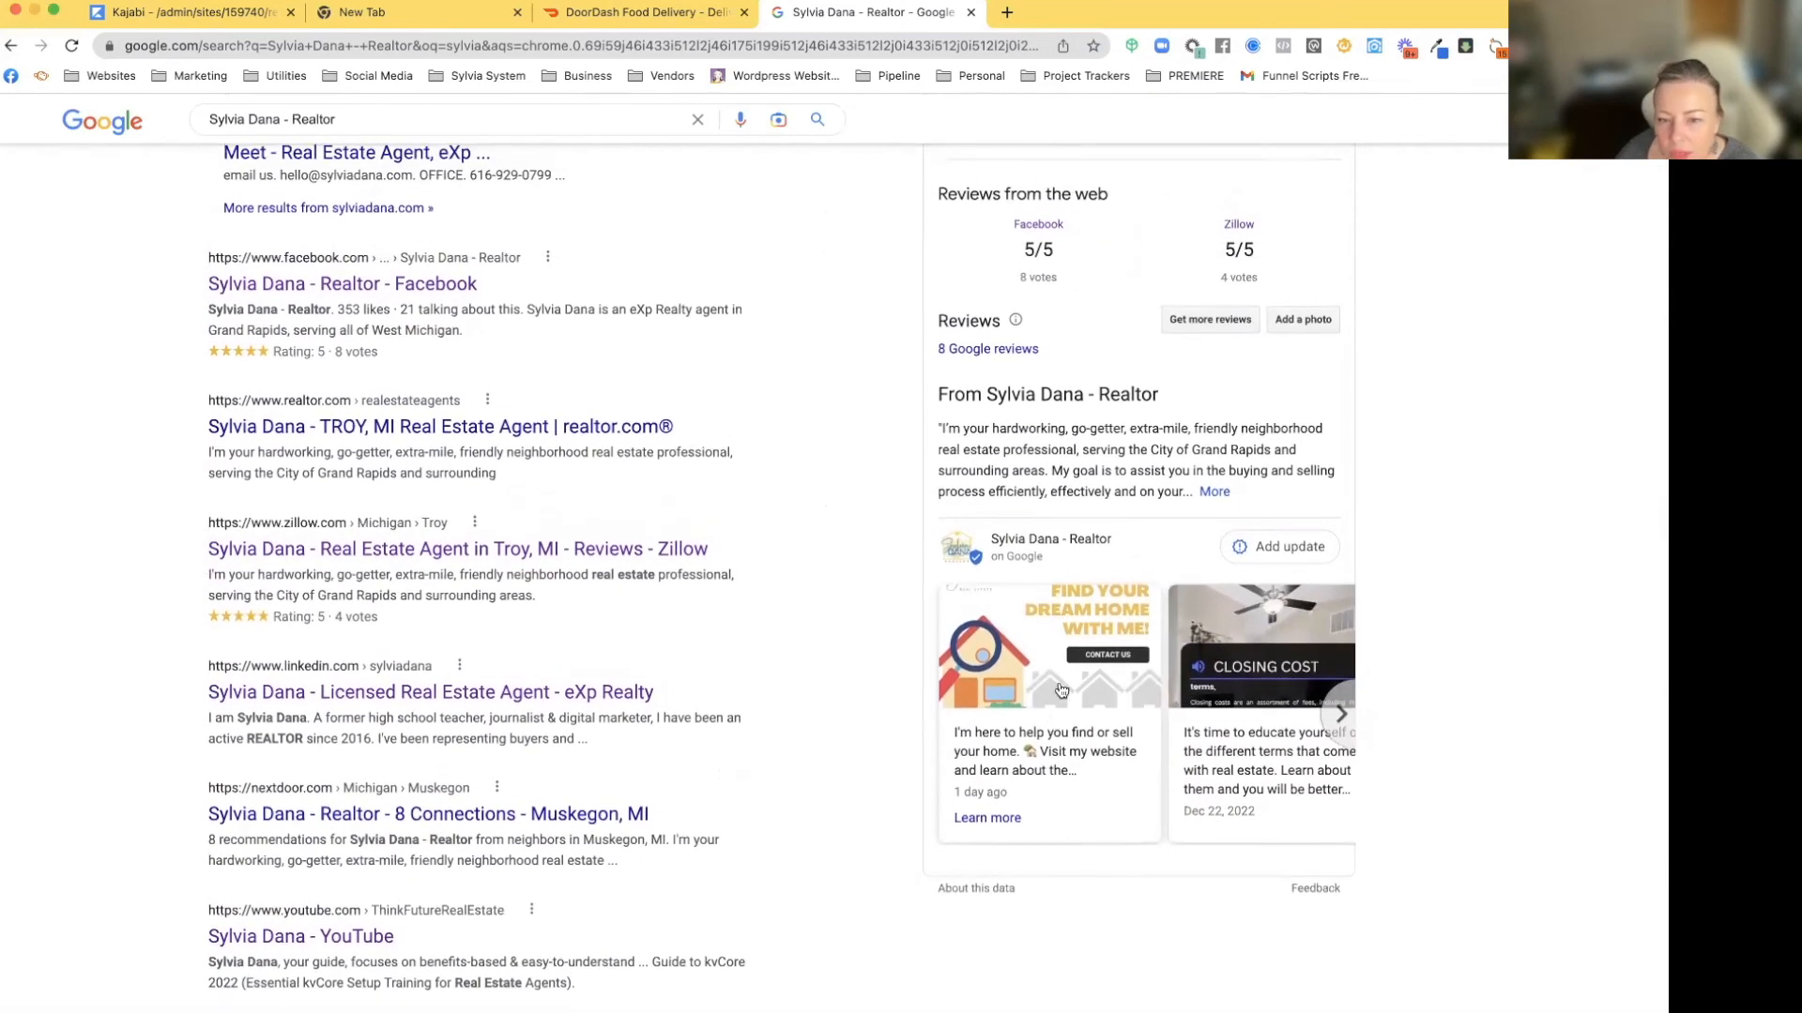
pyautogui.click(1058, 732)
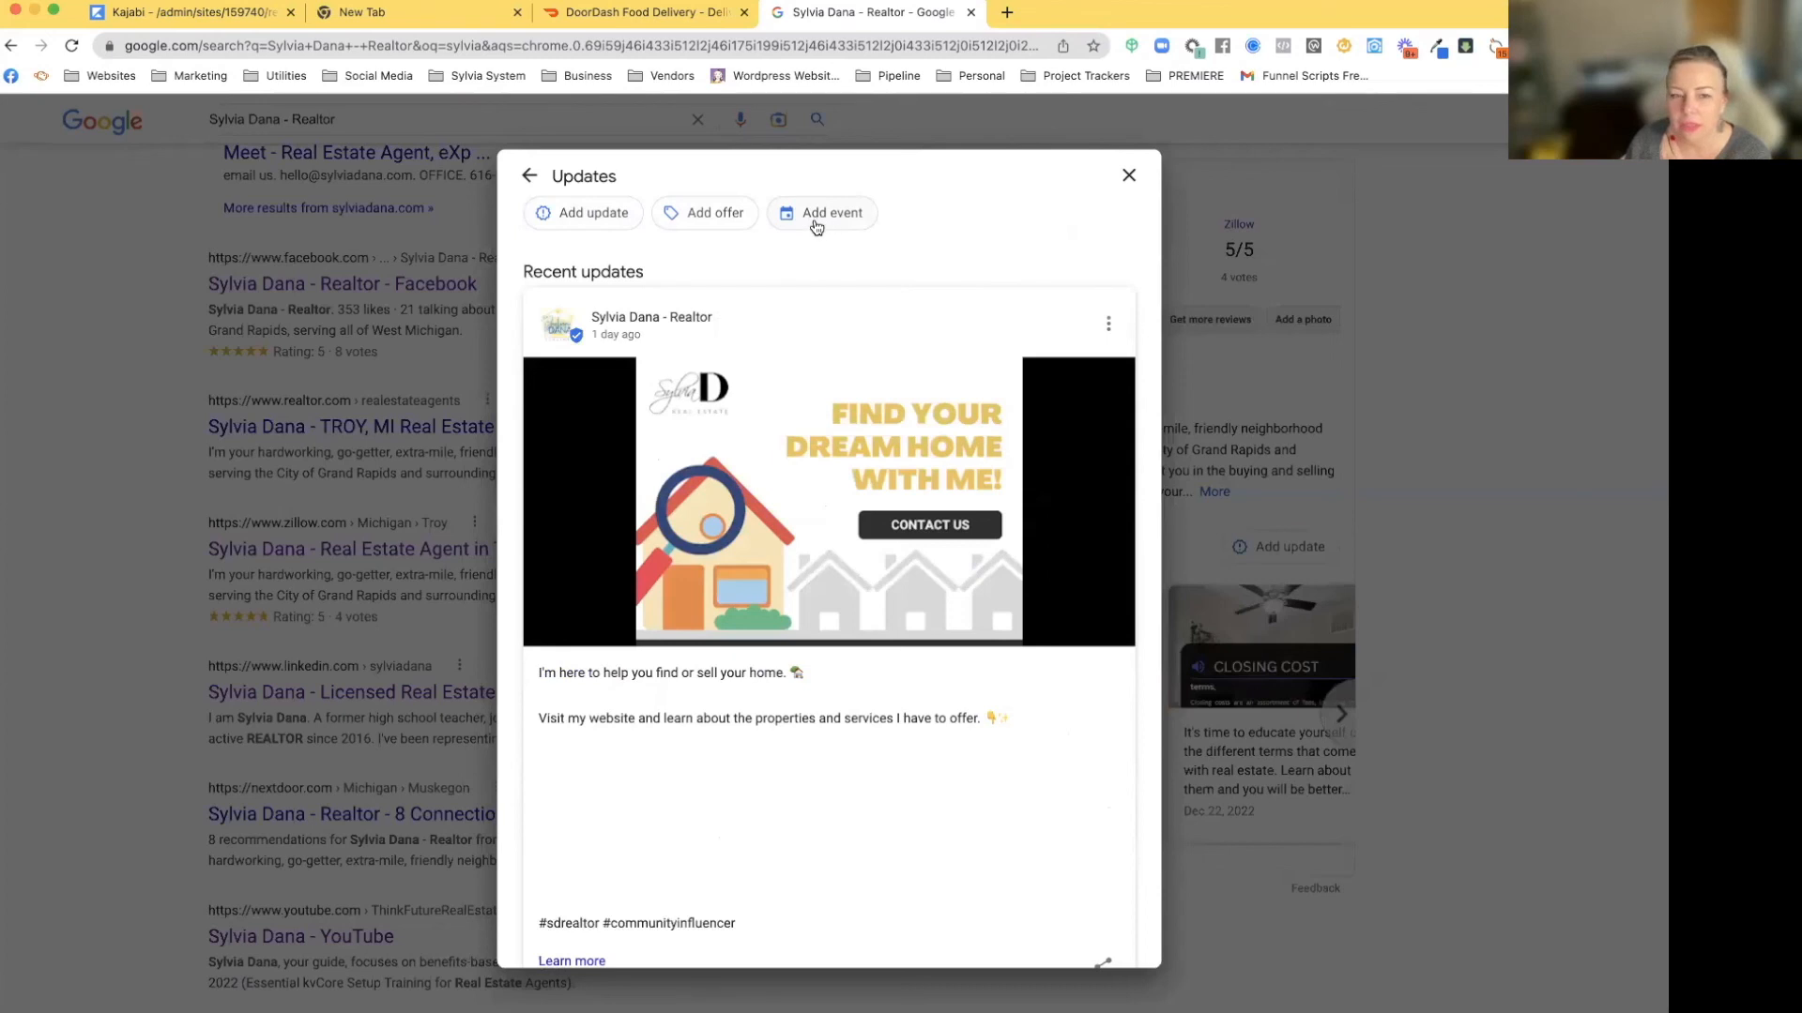
# - Scroll through all the profile's update posts, then close the Updates dialog
pyautogui.scroll(-3, 765, 600)
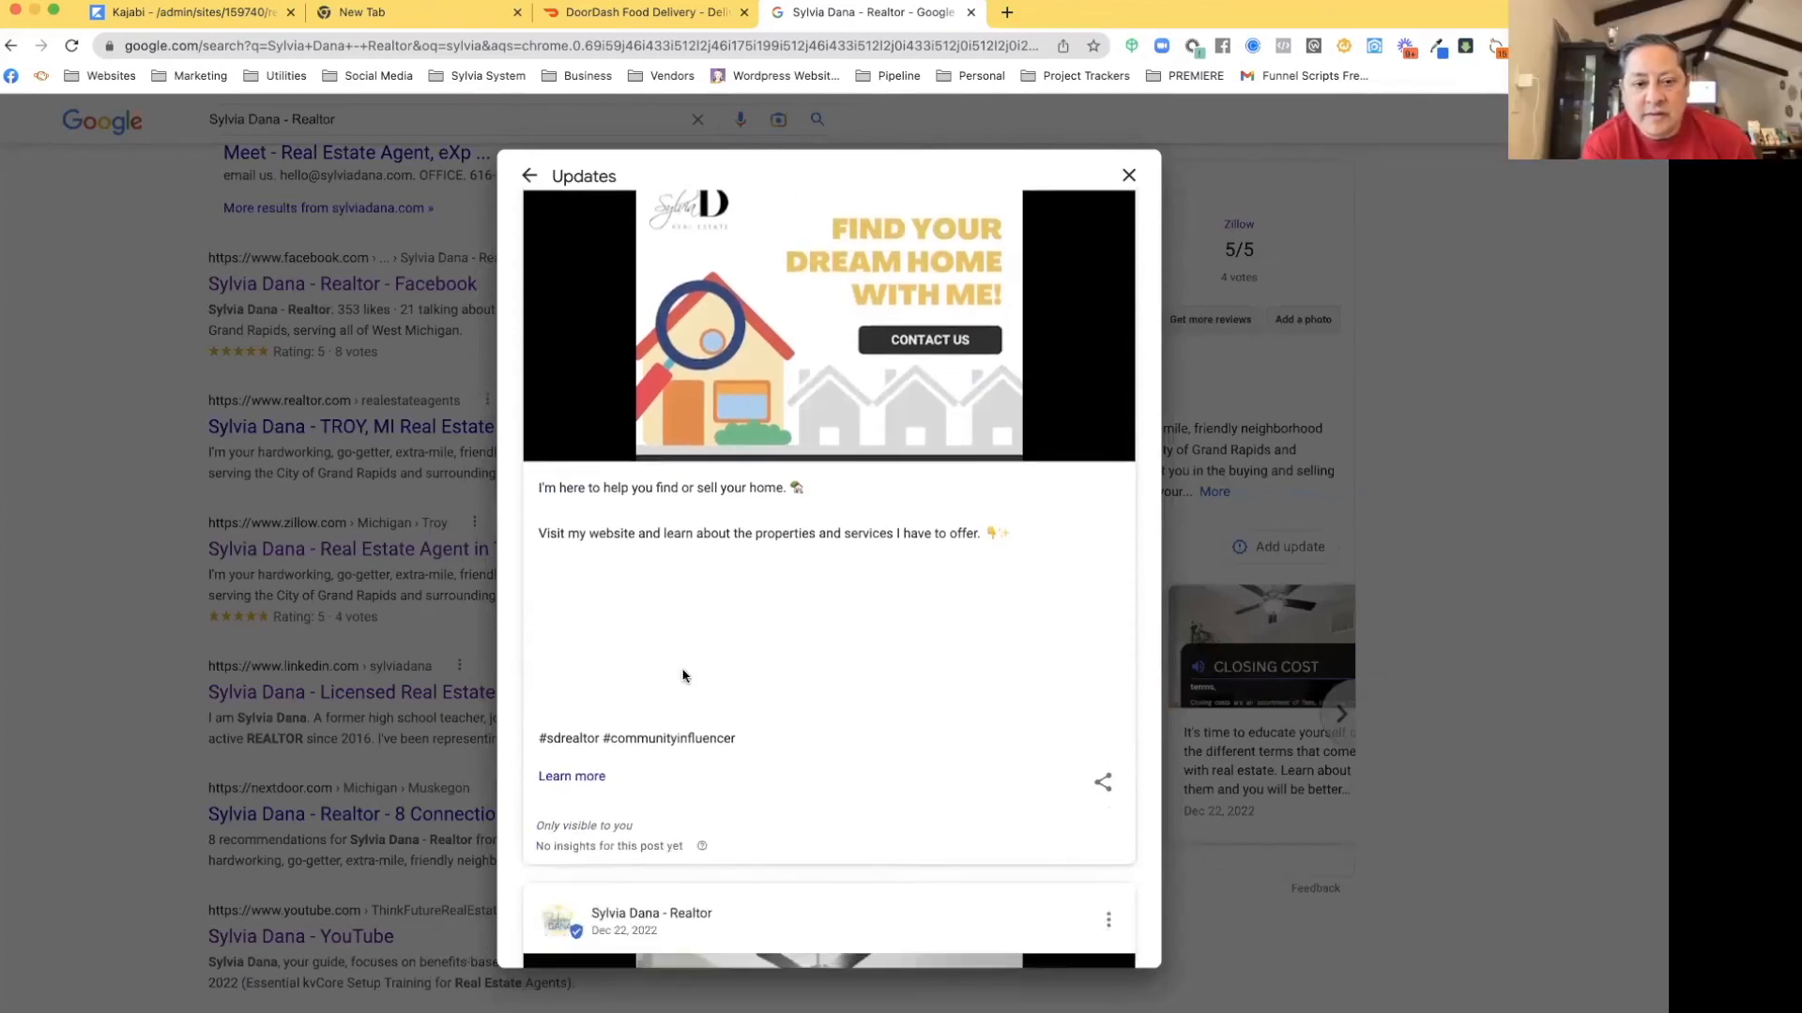
pyautogui.scroll(-2, 682, 675)
pyautogui.scroll(-5, 745, 657)
pyautogui.scroll(-10, 761, 655)
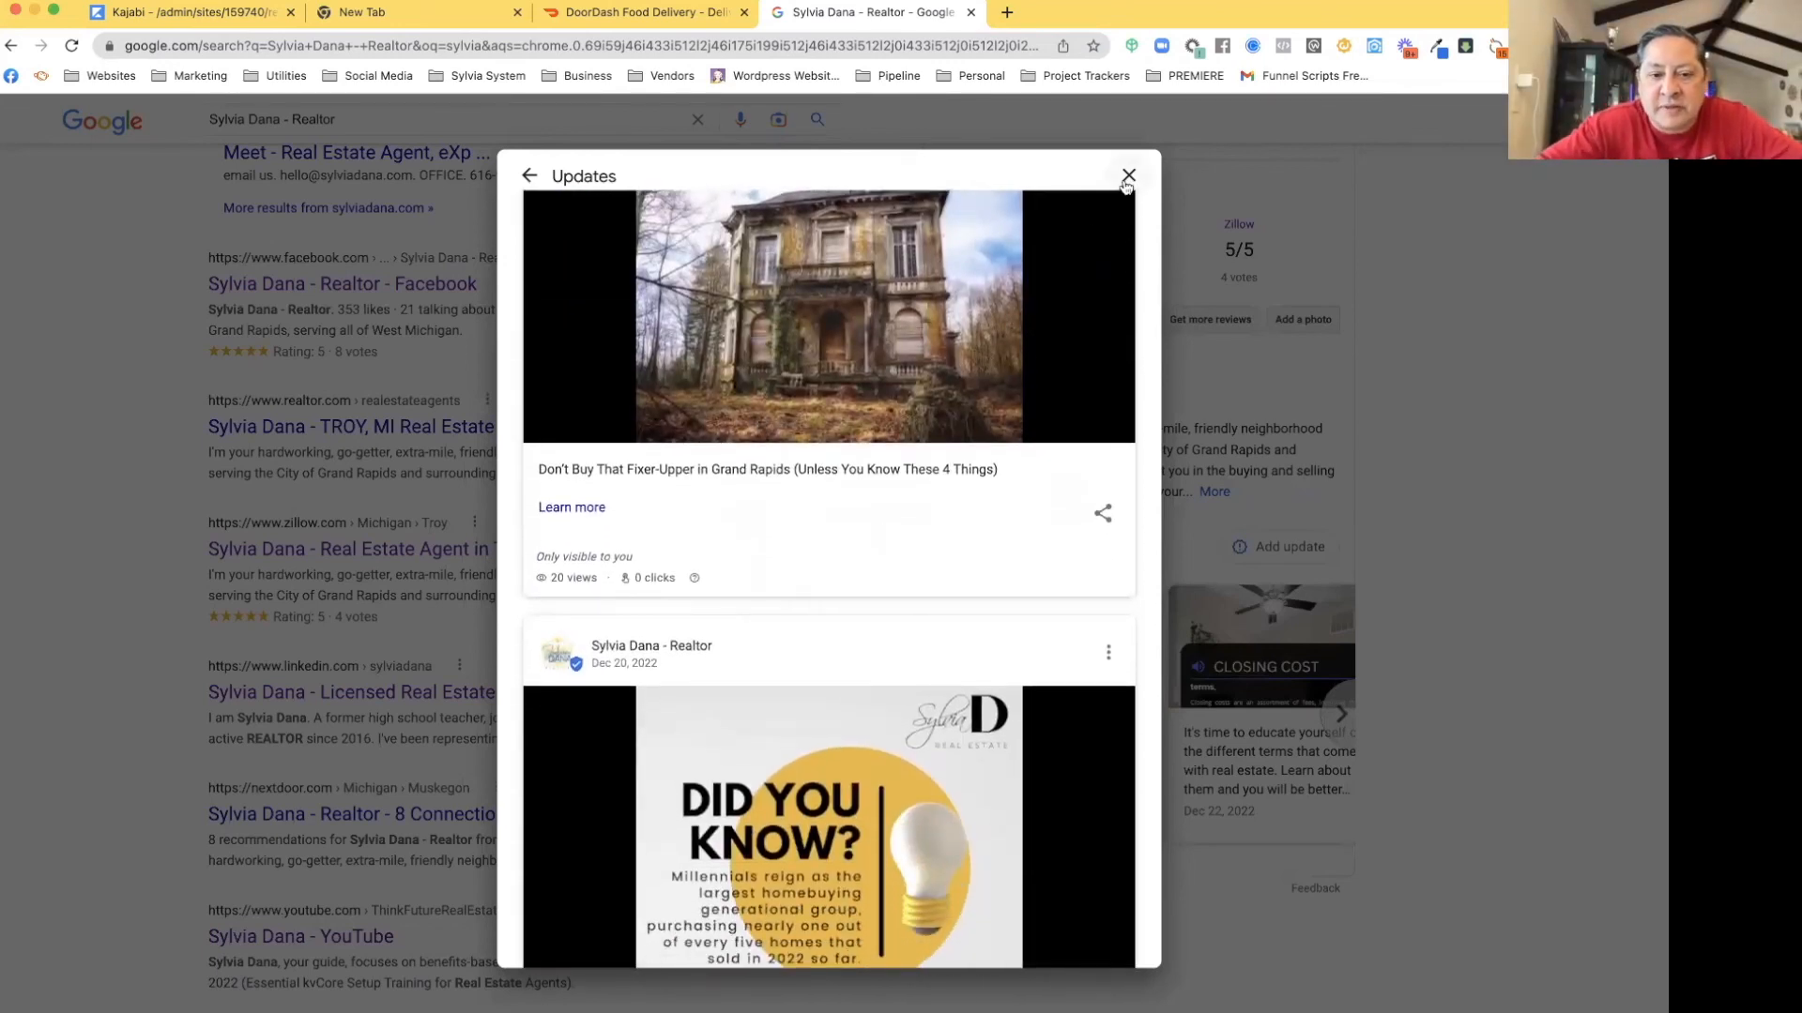
pyautogui.scroll(8, 994, 333)
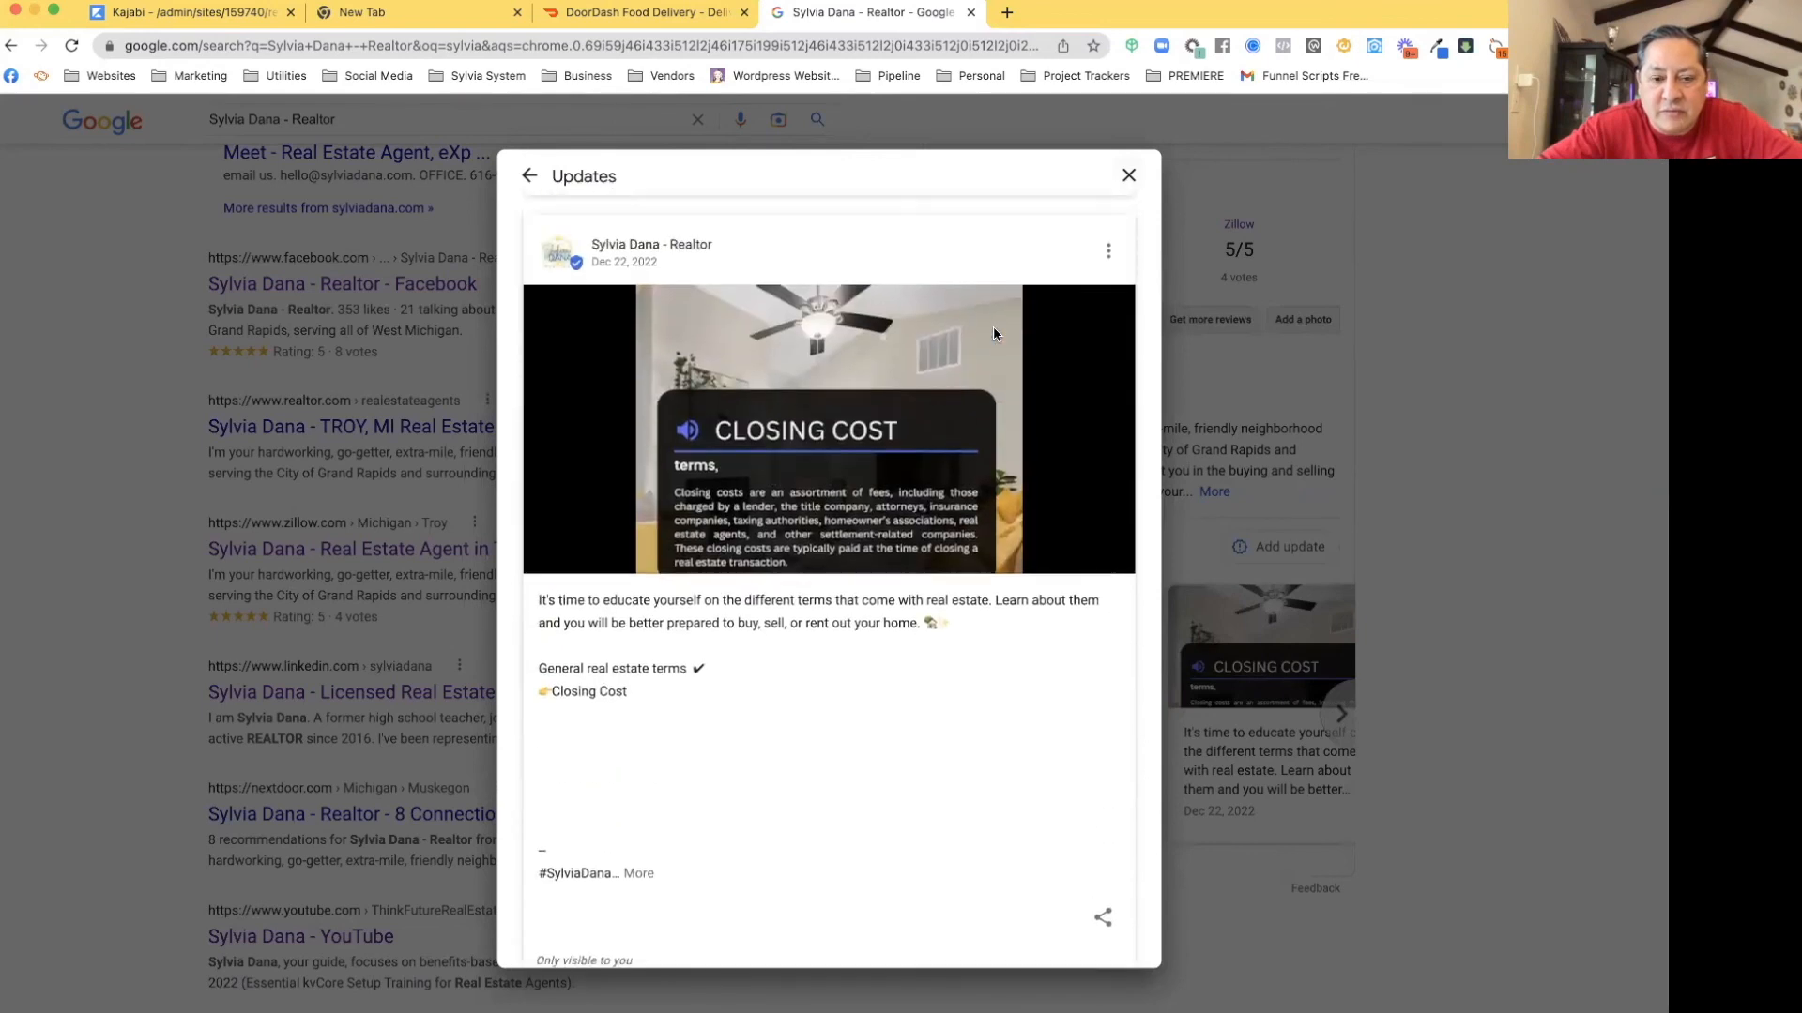
pyautogui.click(1128, 177)
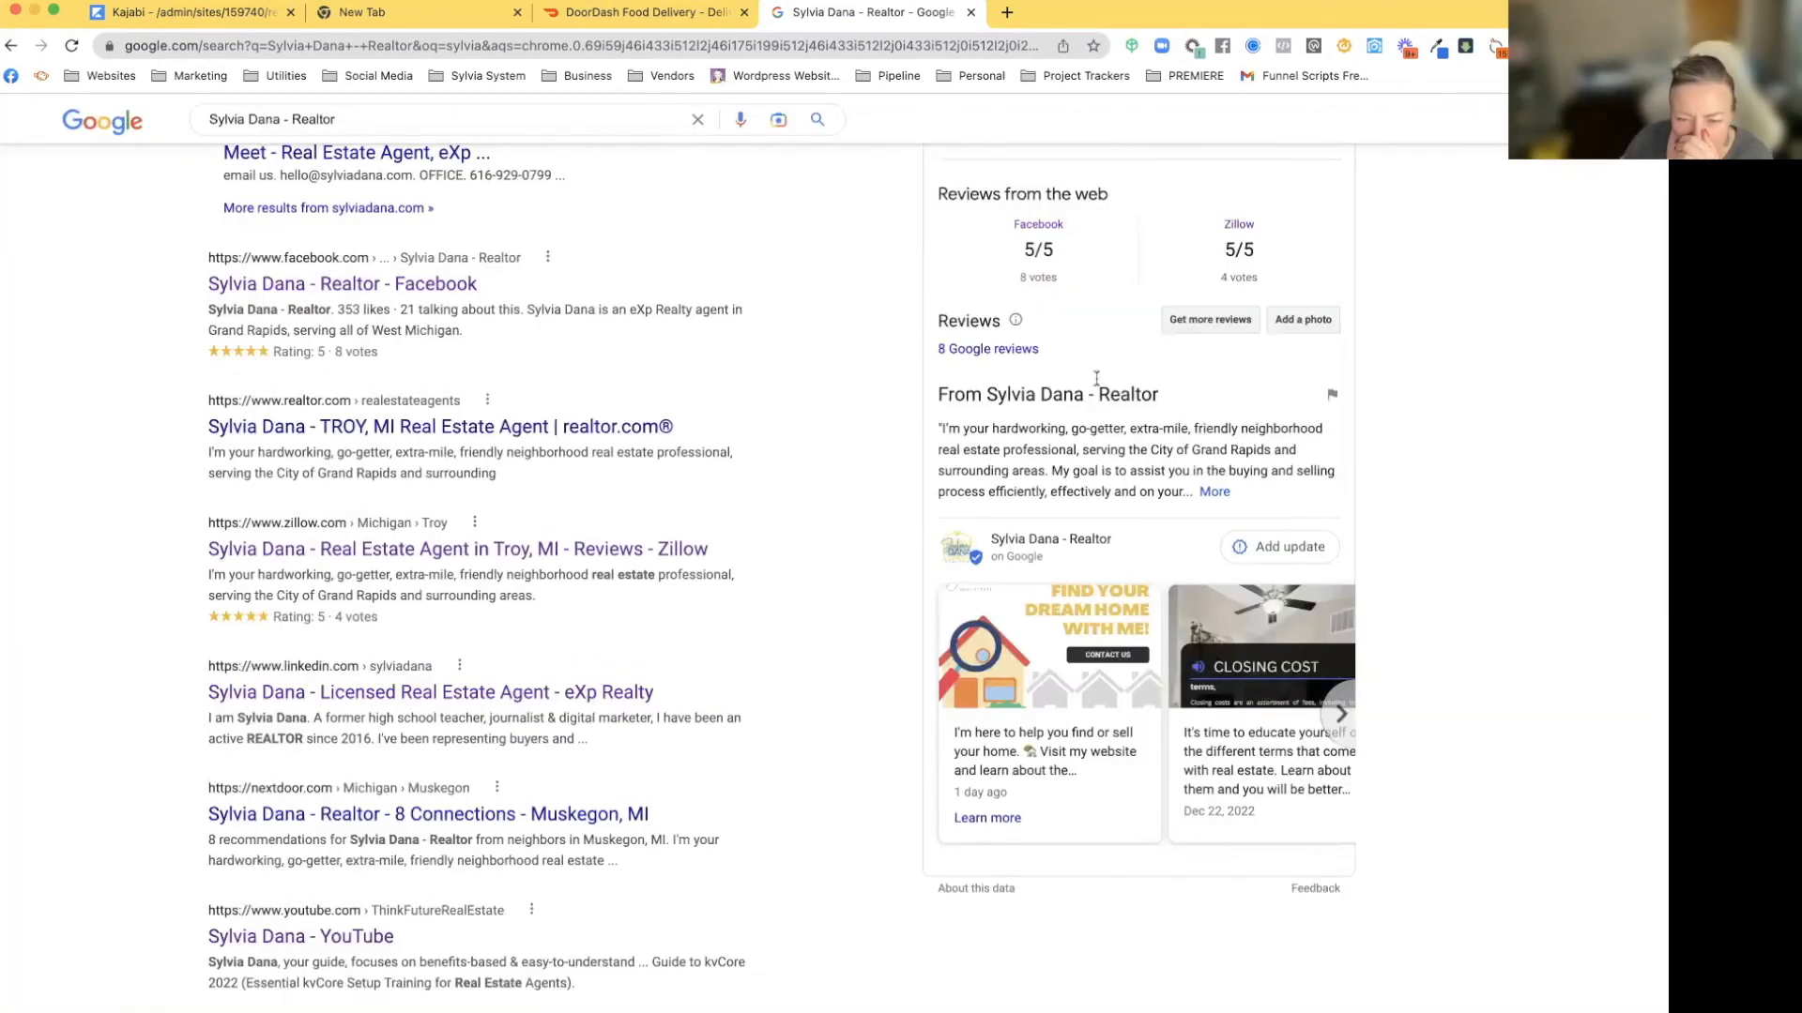
# - Page through the profile's update cards until Add a post and View all appear
pyautogui.click(1339, 716)
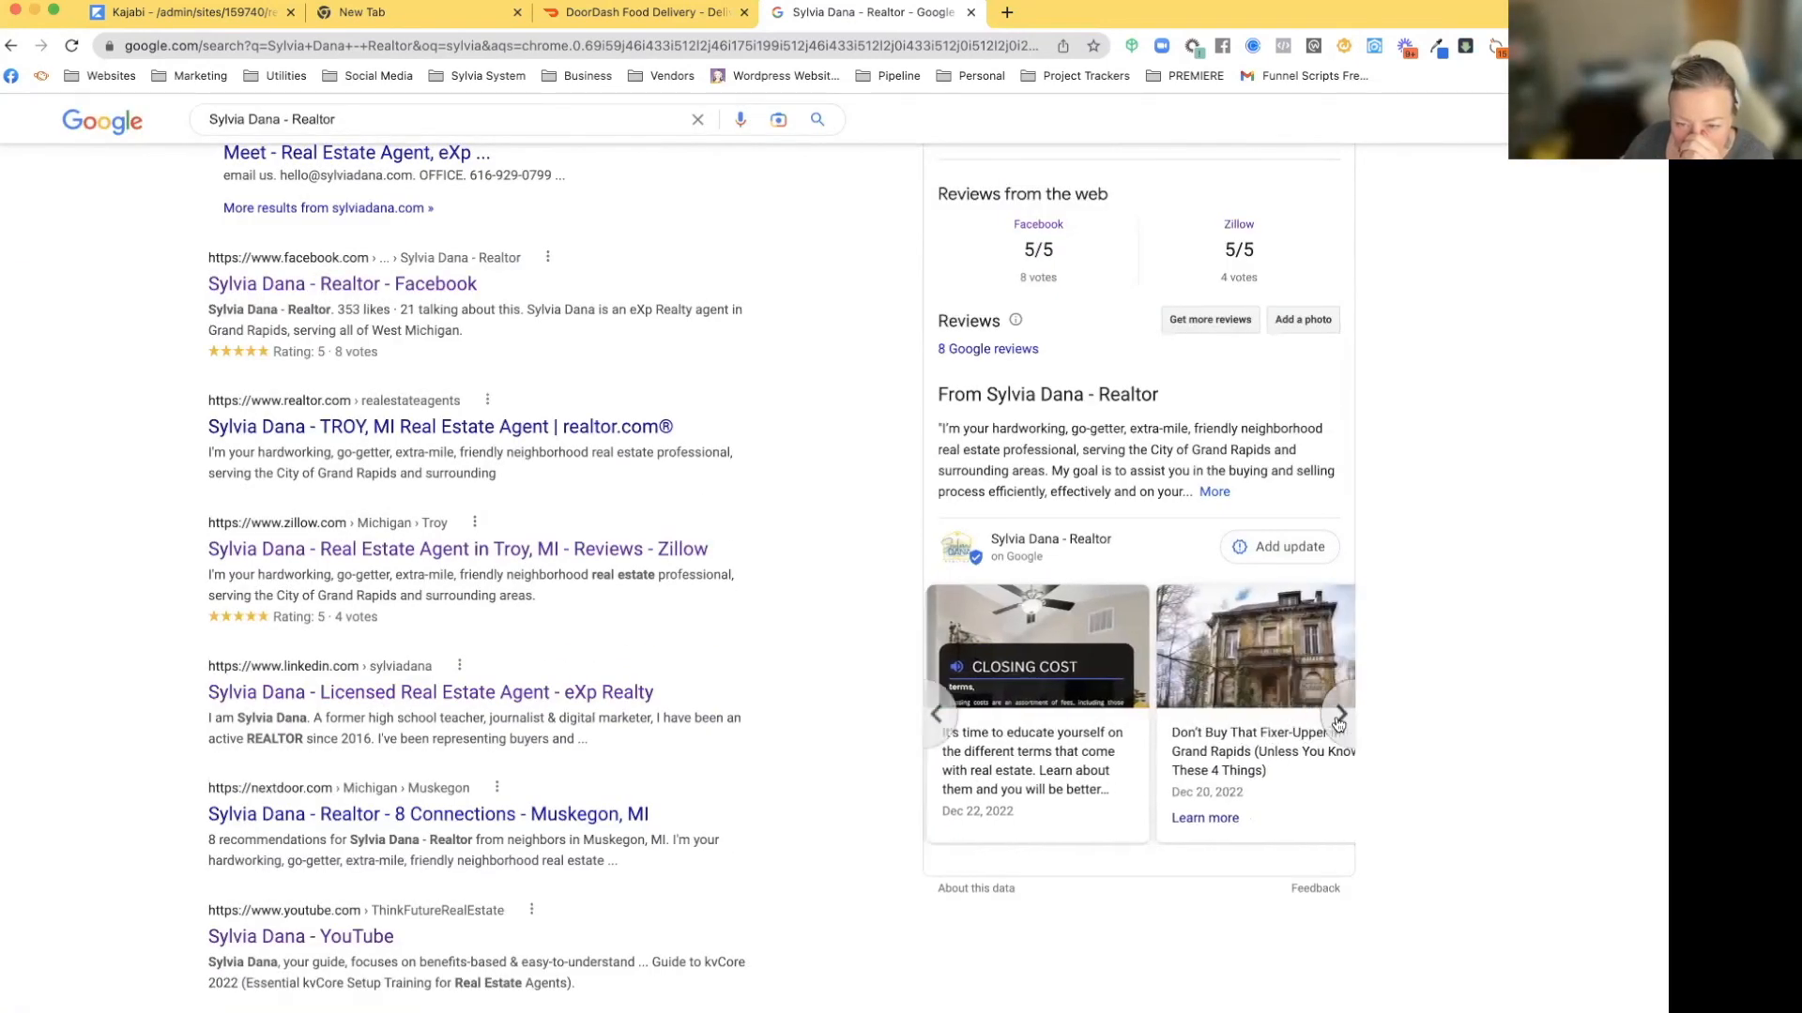
pyautogui.click(1340, 716)
pyautogui.click(1340, 716)
pyautogui.click(1340, 716)
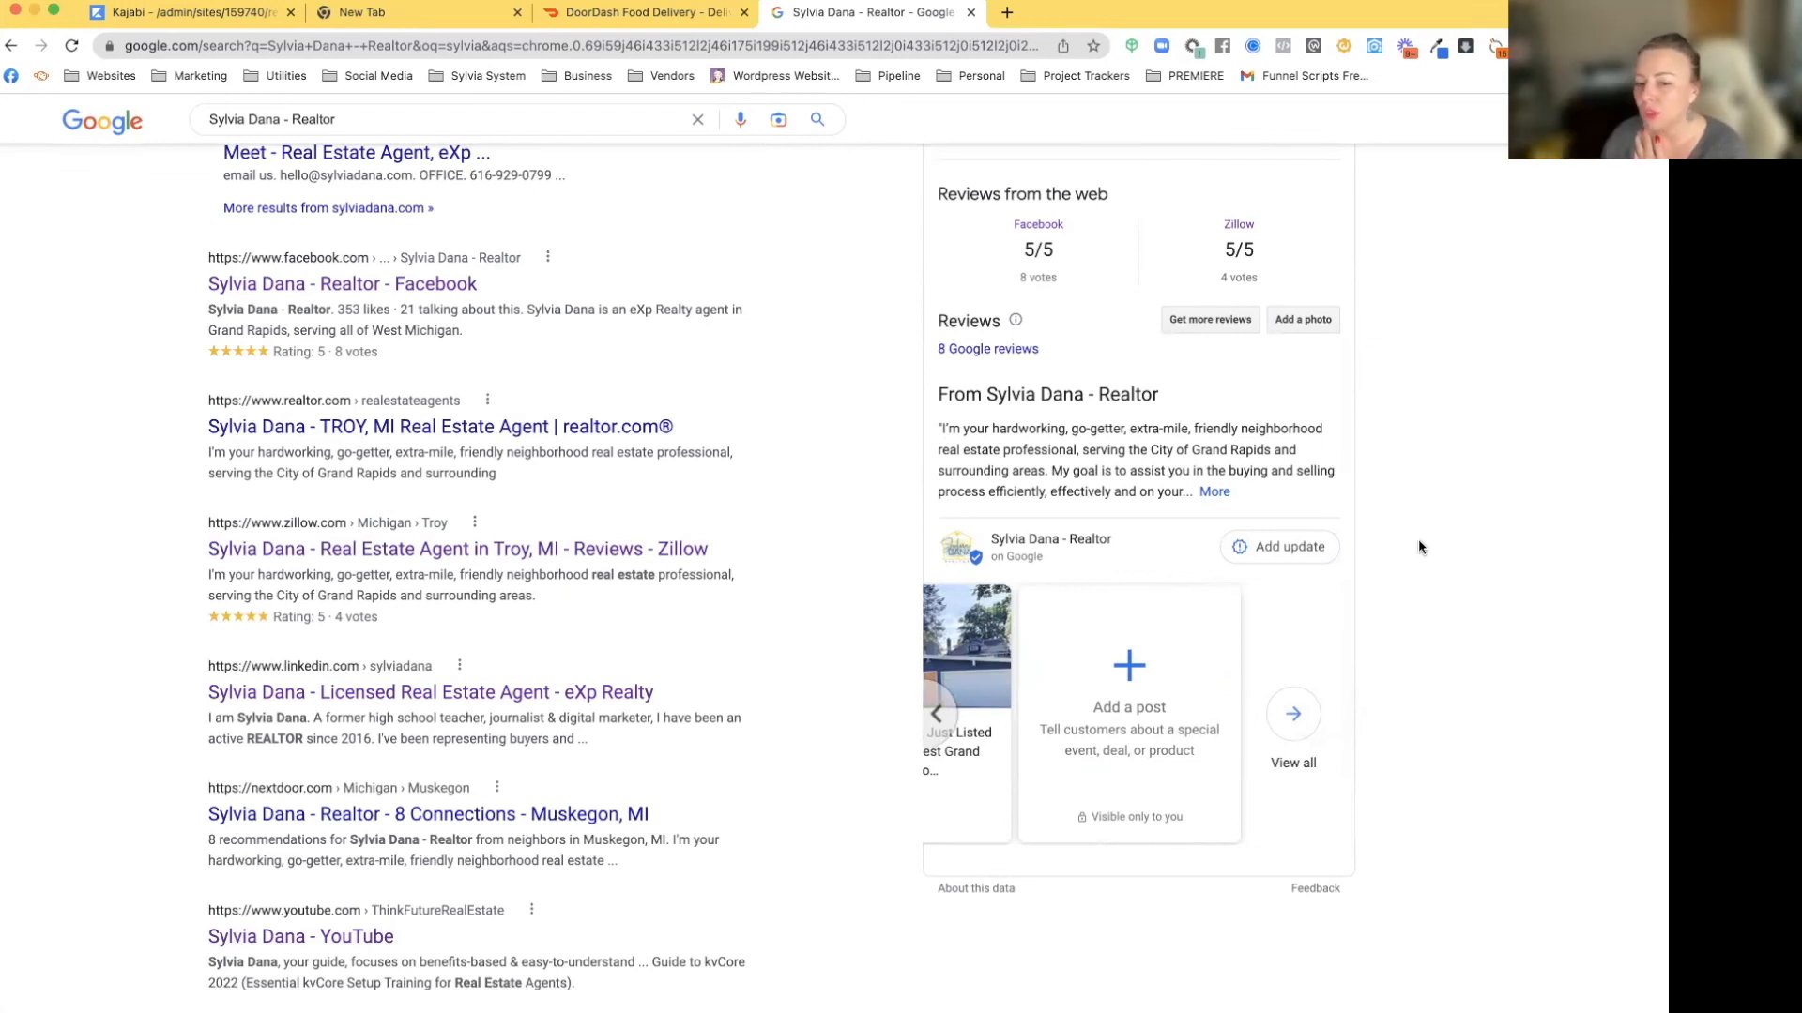
# - Bring up the Google account switcher
pyautogui.scroll(5, 1198, 496)
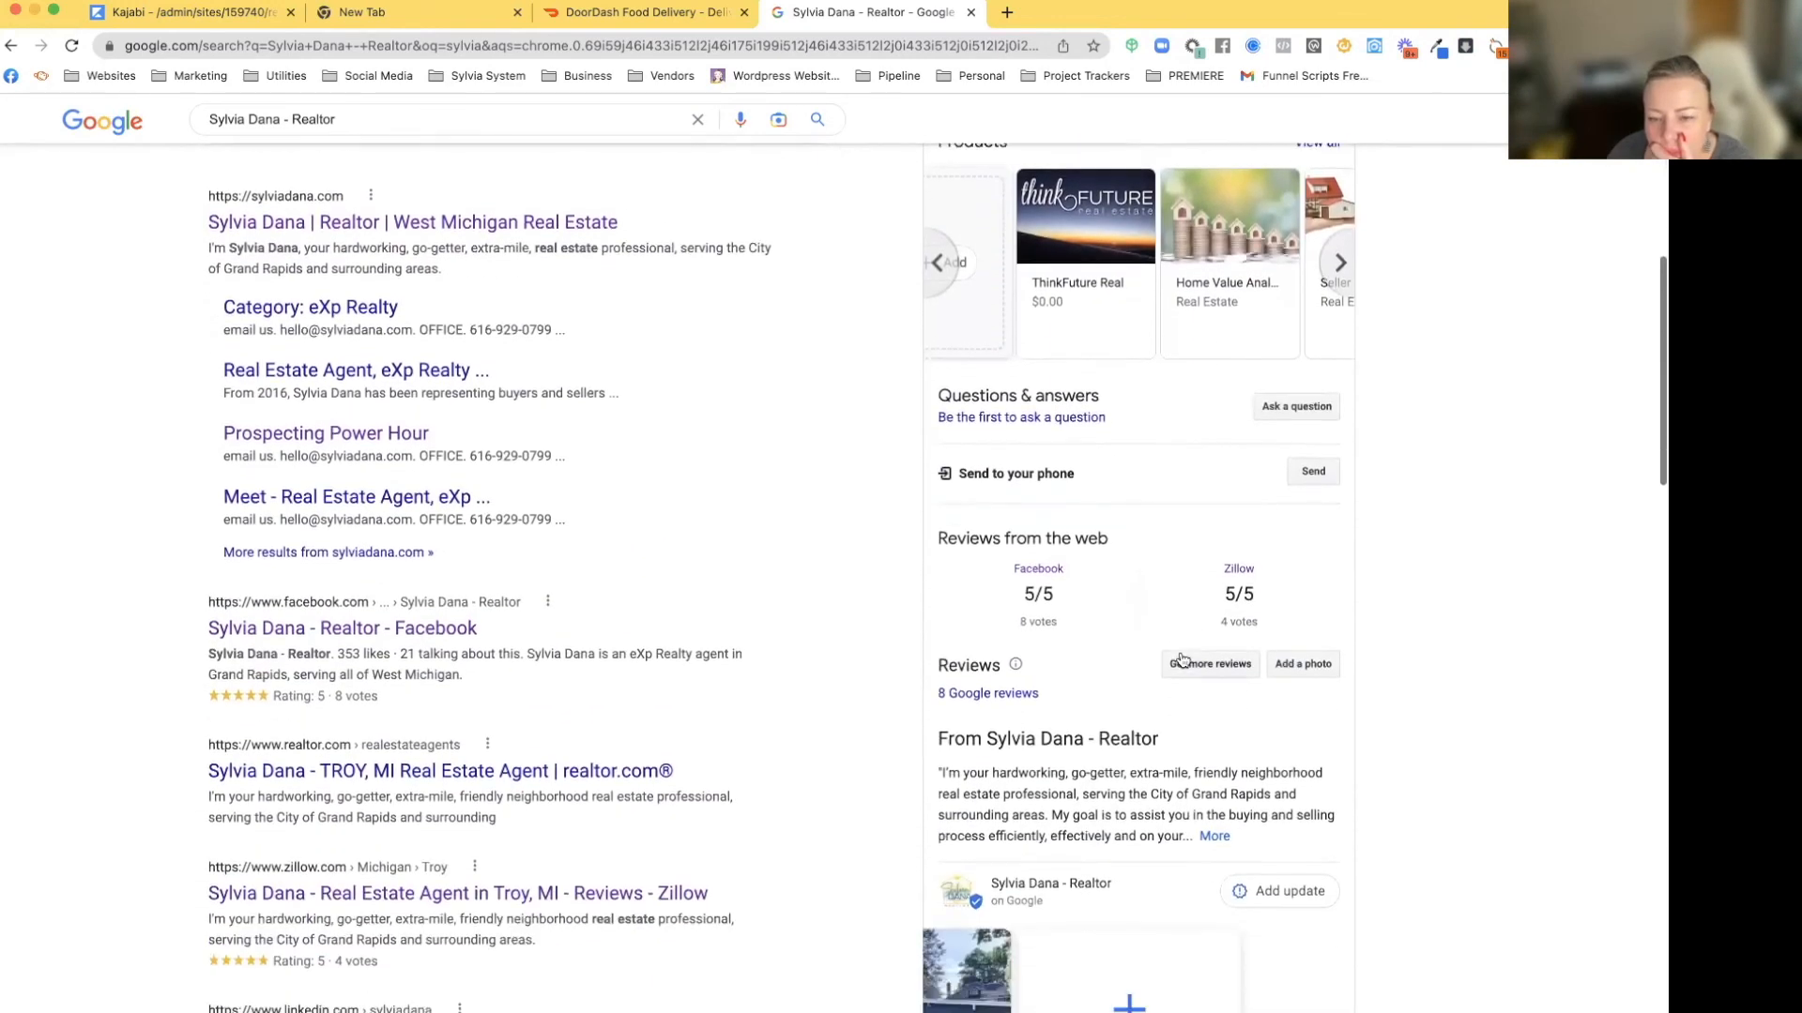
pyautogui.scroll(-2, 1180, 659)
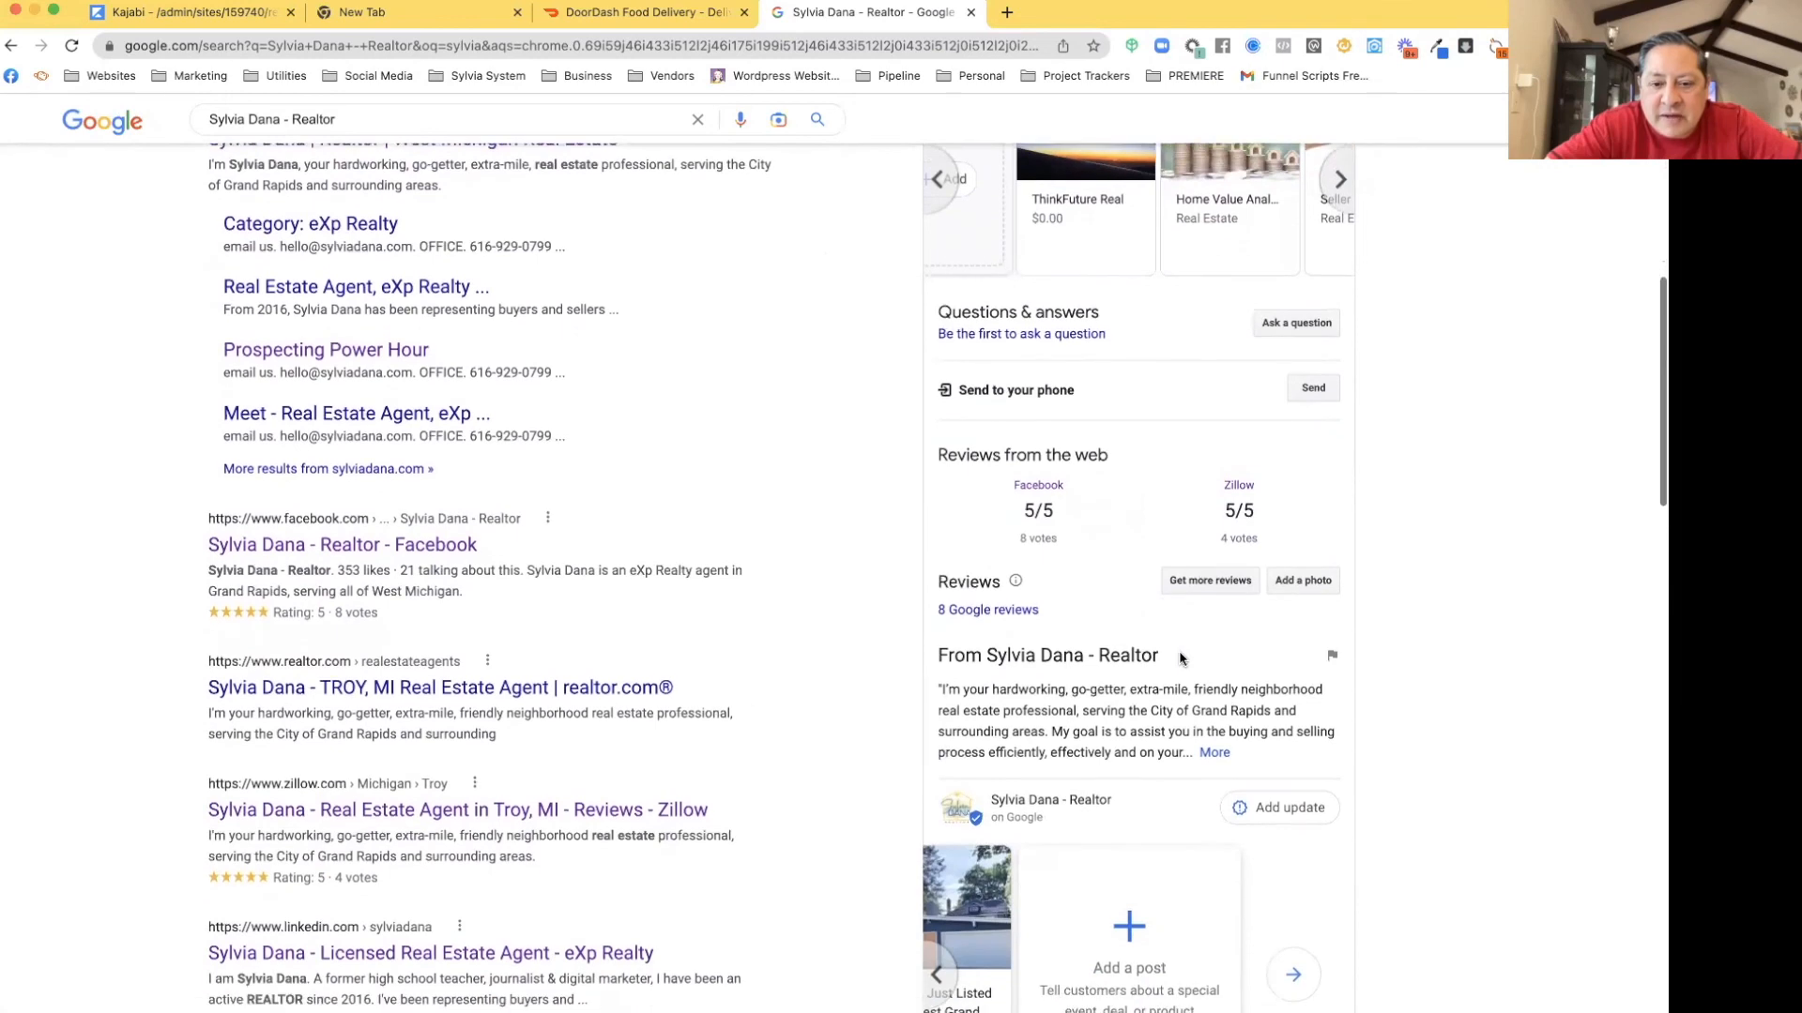
pyautogui.scroll(-3, 1180, 660)
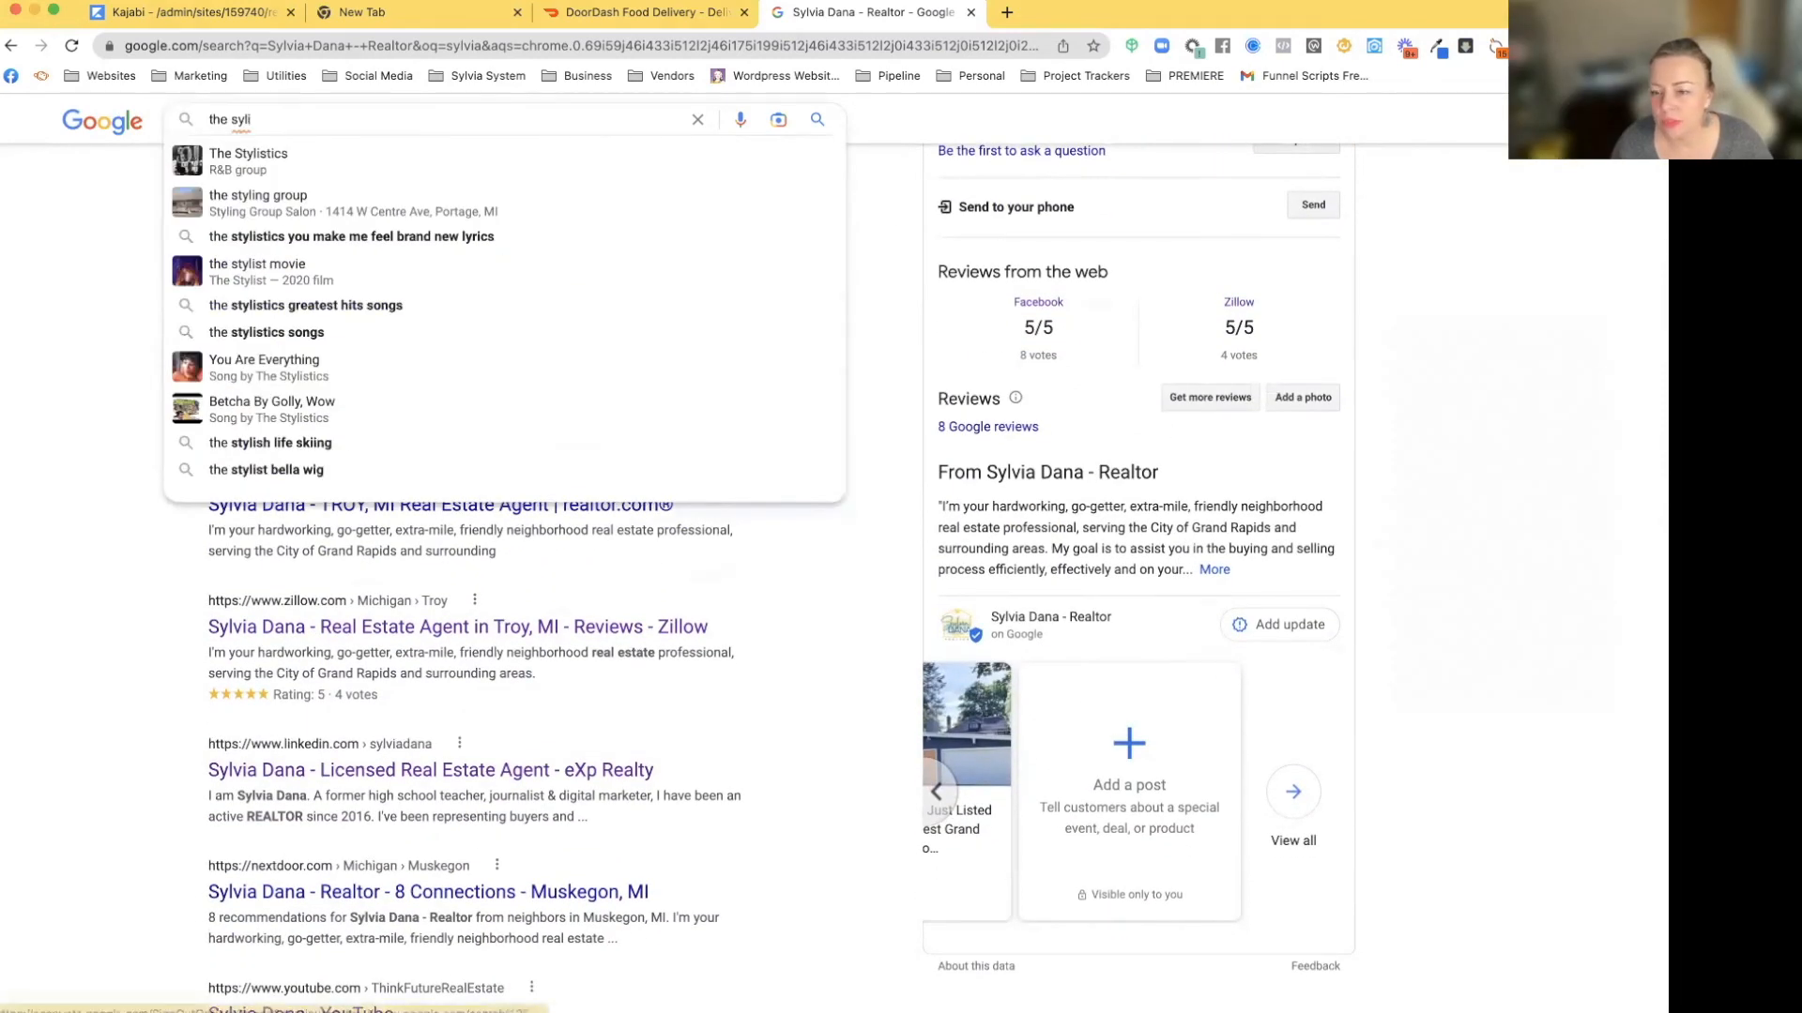
pyautogui.click(1637, 119)
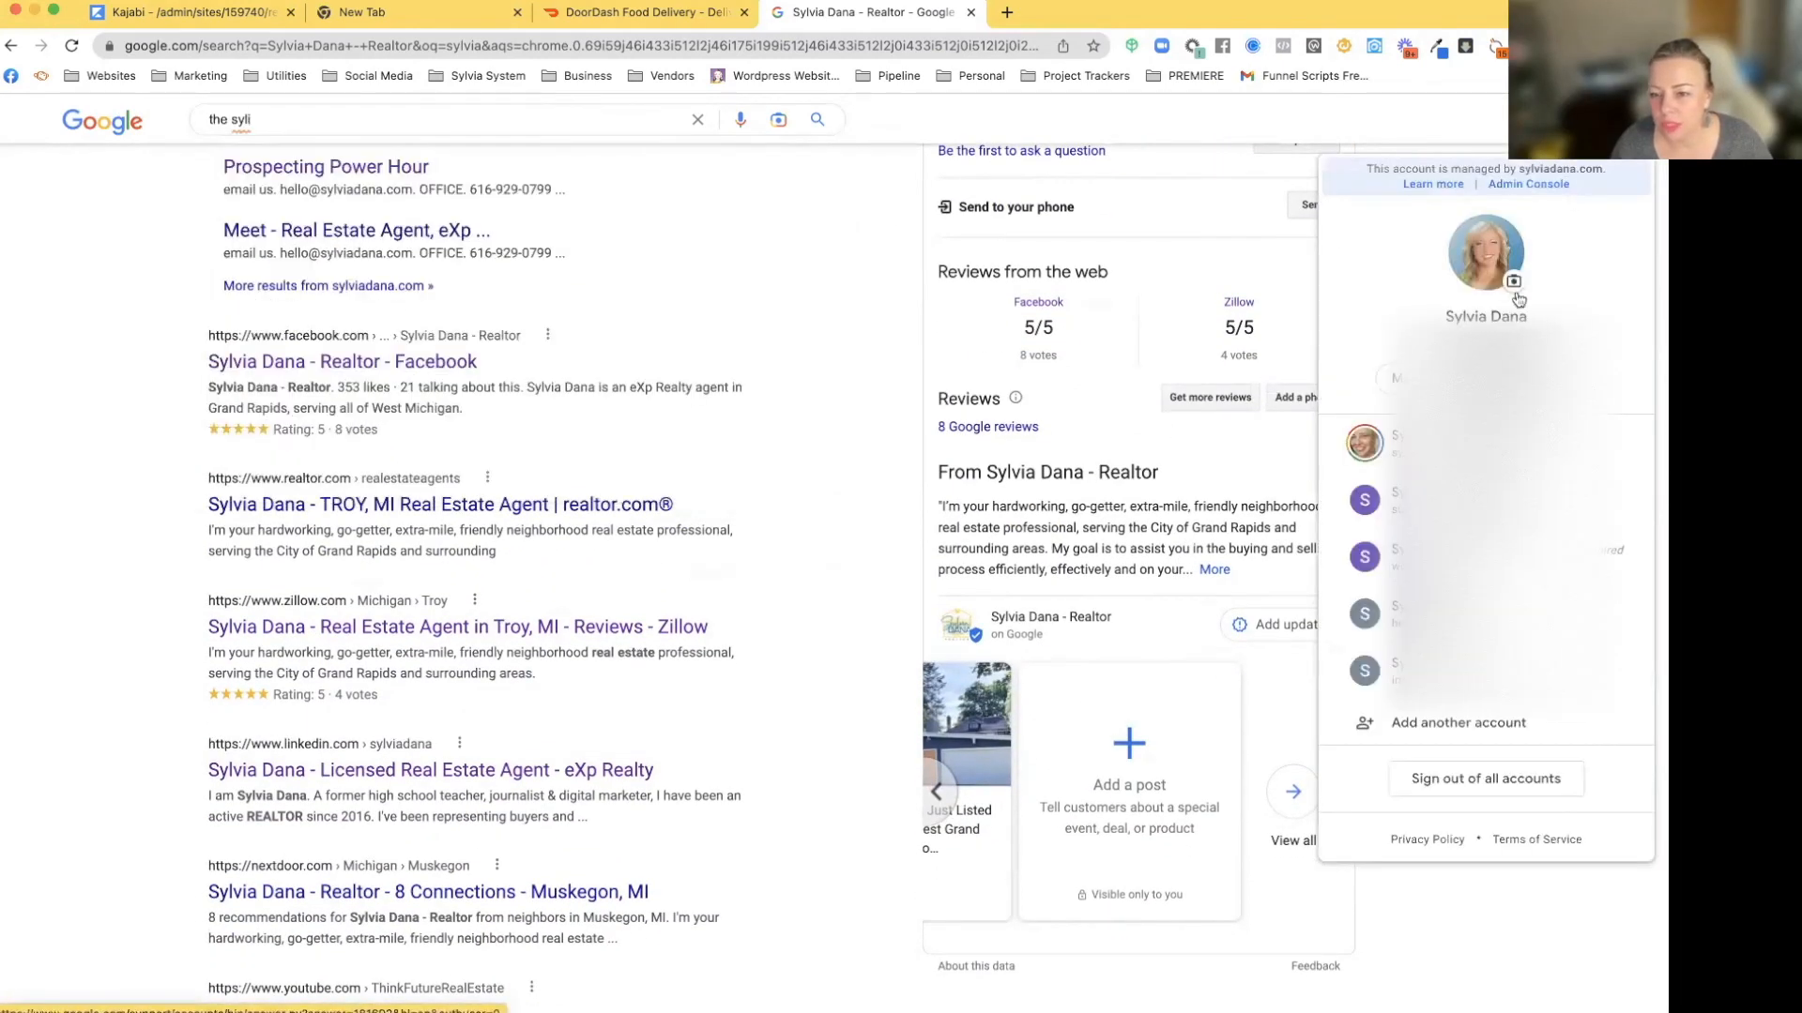
# - Switch to the other Google account and search for 'the sylvia system'
pyautogui.click(1452, 505)
pyautogui.click(789, 478)
pyautogui.write('the sylvia system')
pyautogui.press('Return')
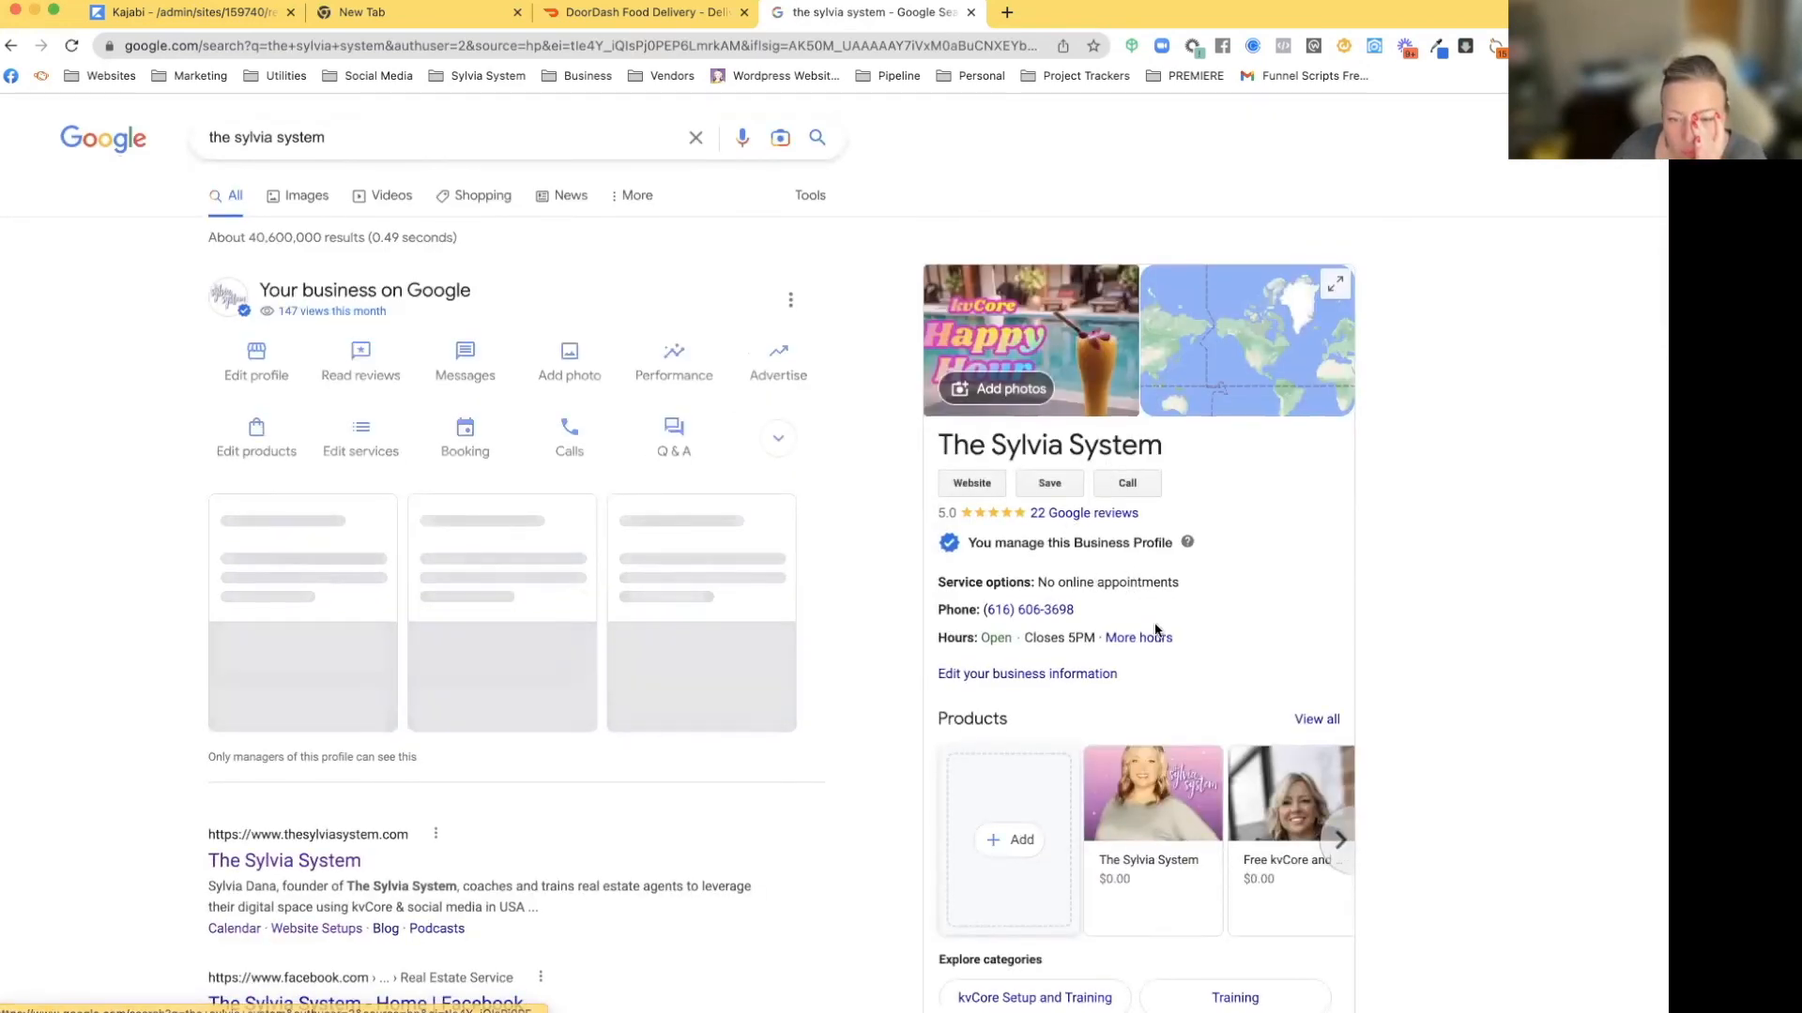
# - Advance through The Sylvia System's Products carousel to see more products
pyautogui.scroll(-5, 1156, 629)
pyautogui.click(1339, 381)
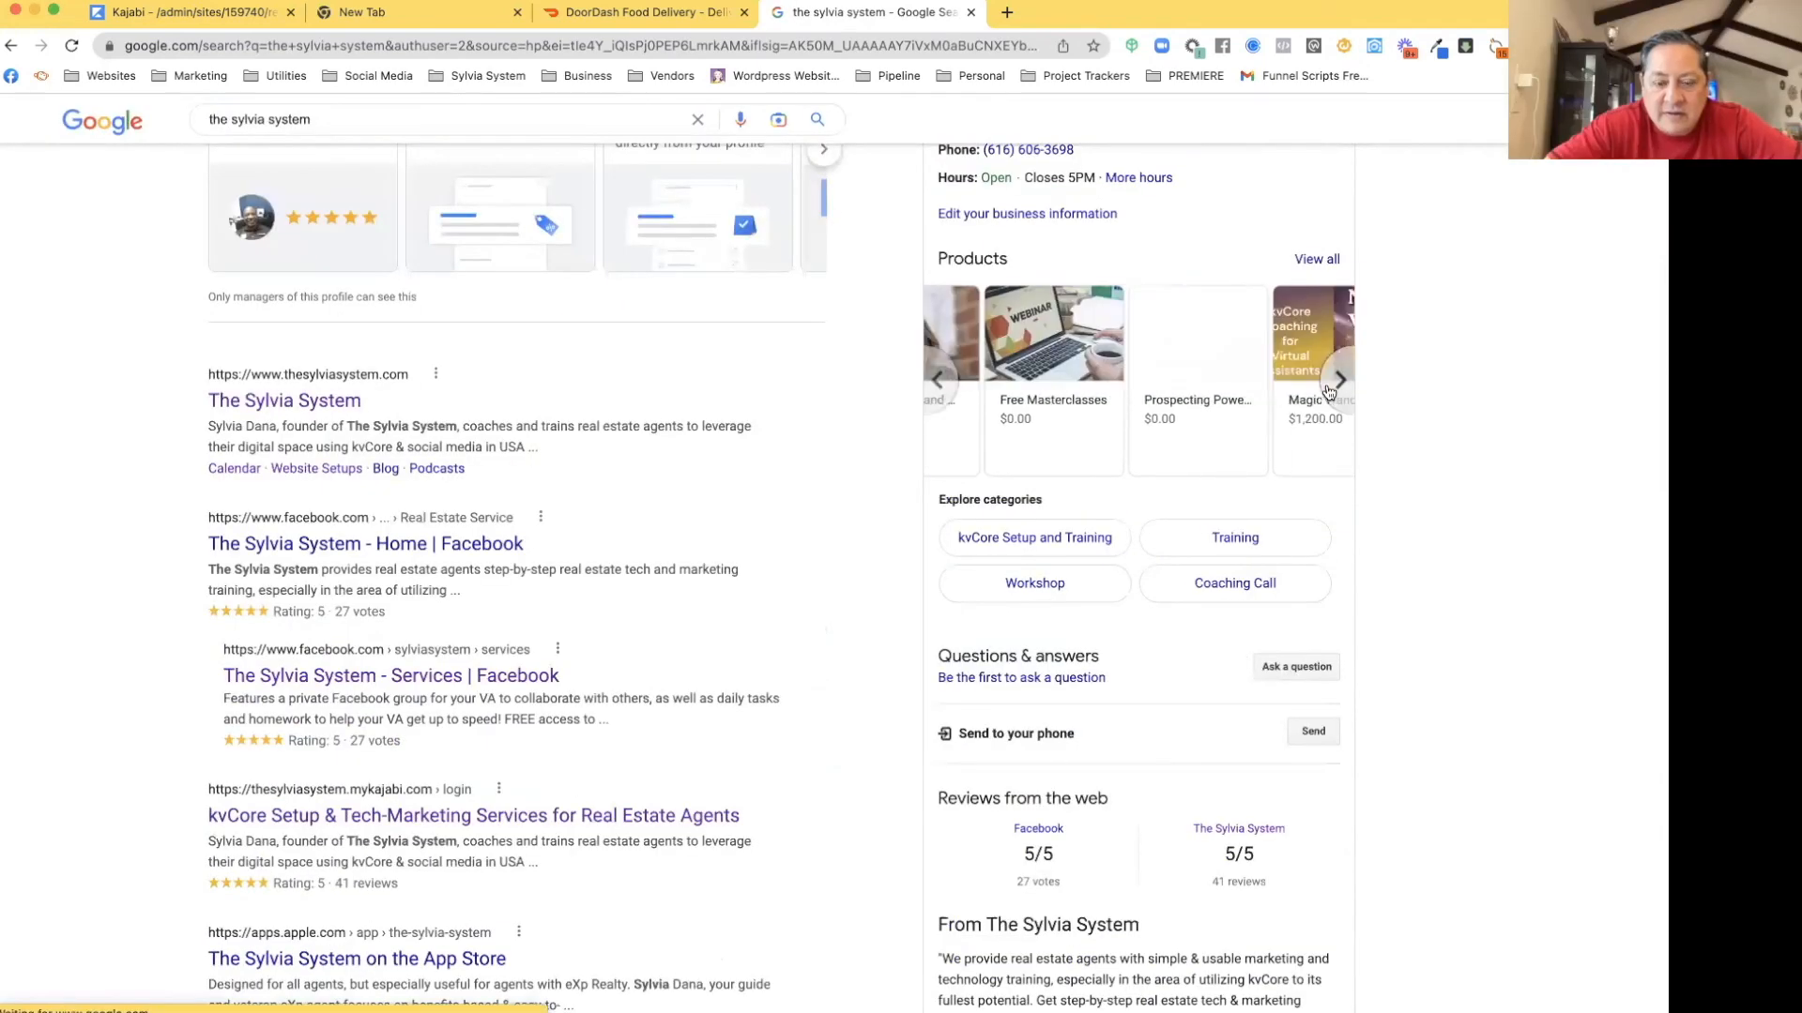
pyautogui.click(1338, 381)
# - Open The Sylvia System's 22 Google reviews, rated 5.0
pyautogui.scroll(-2, 1231, 501)
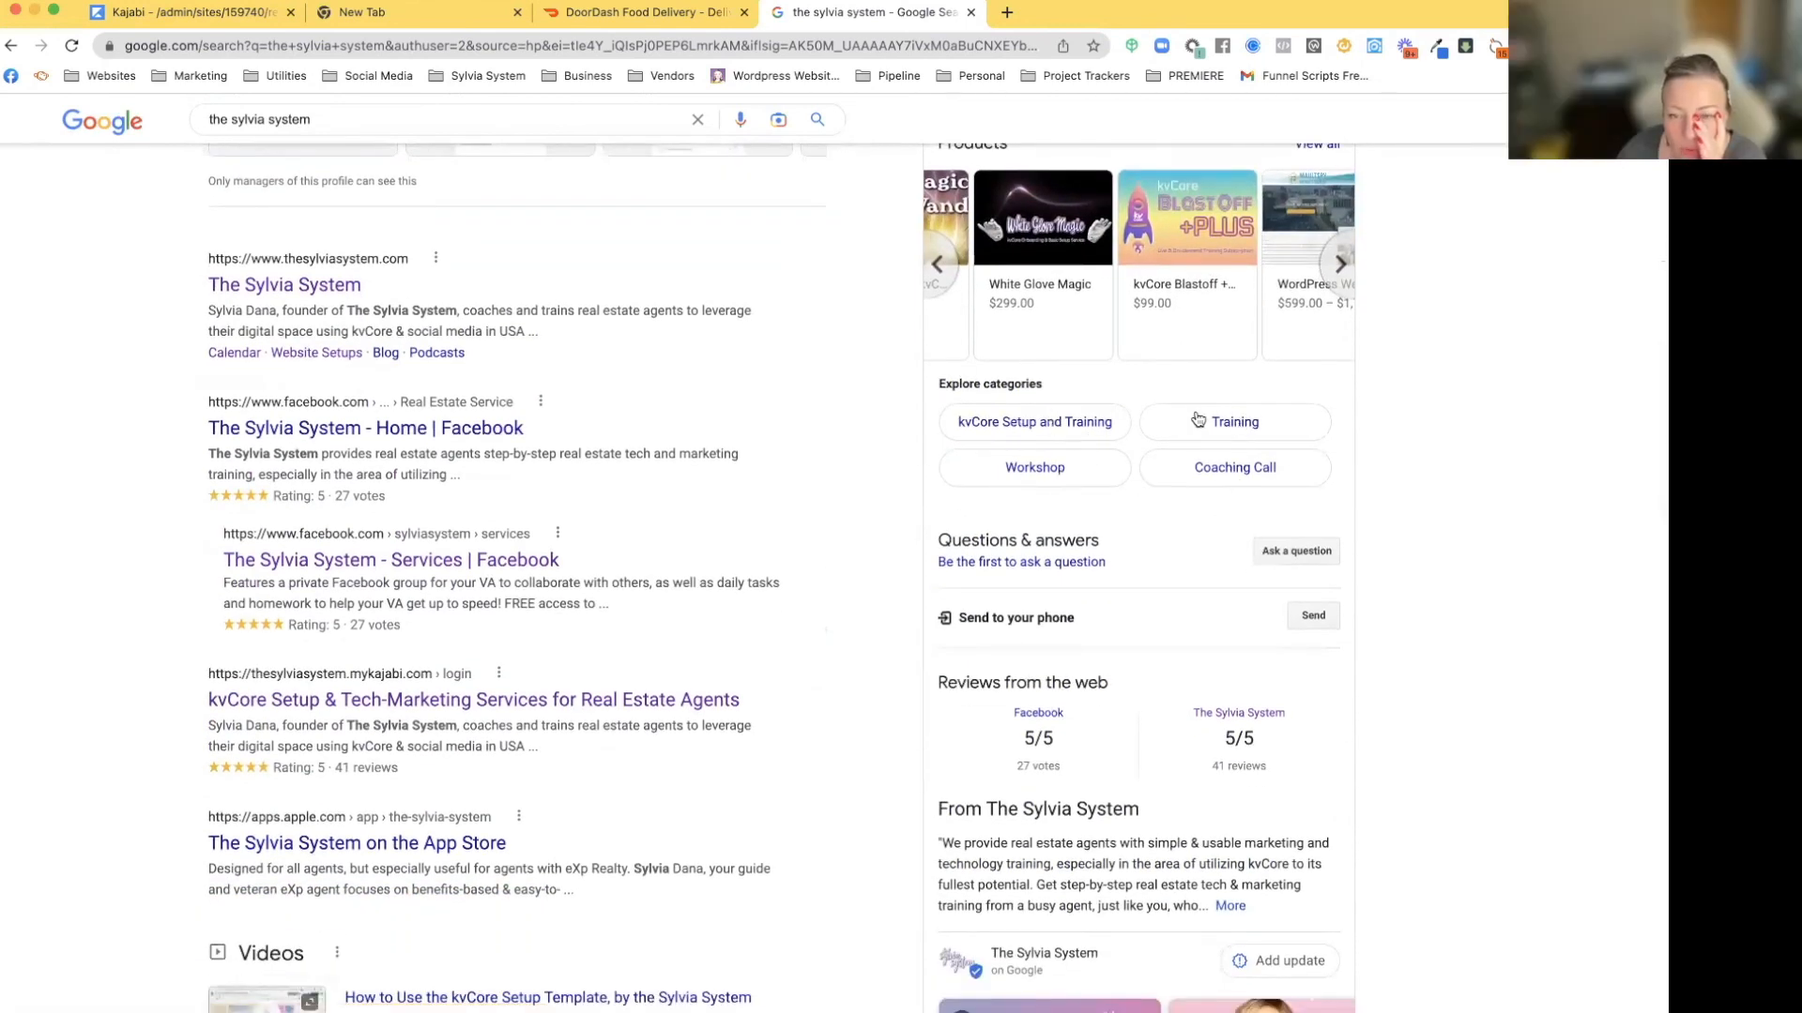
pyautogui.scroll(-5, 1041, 482)
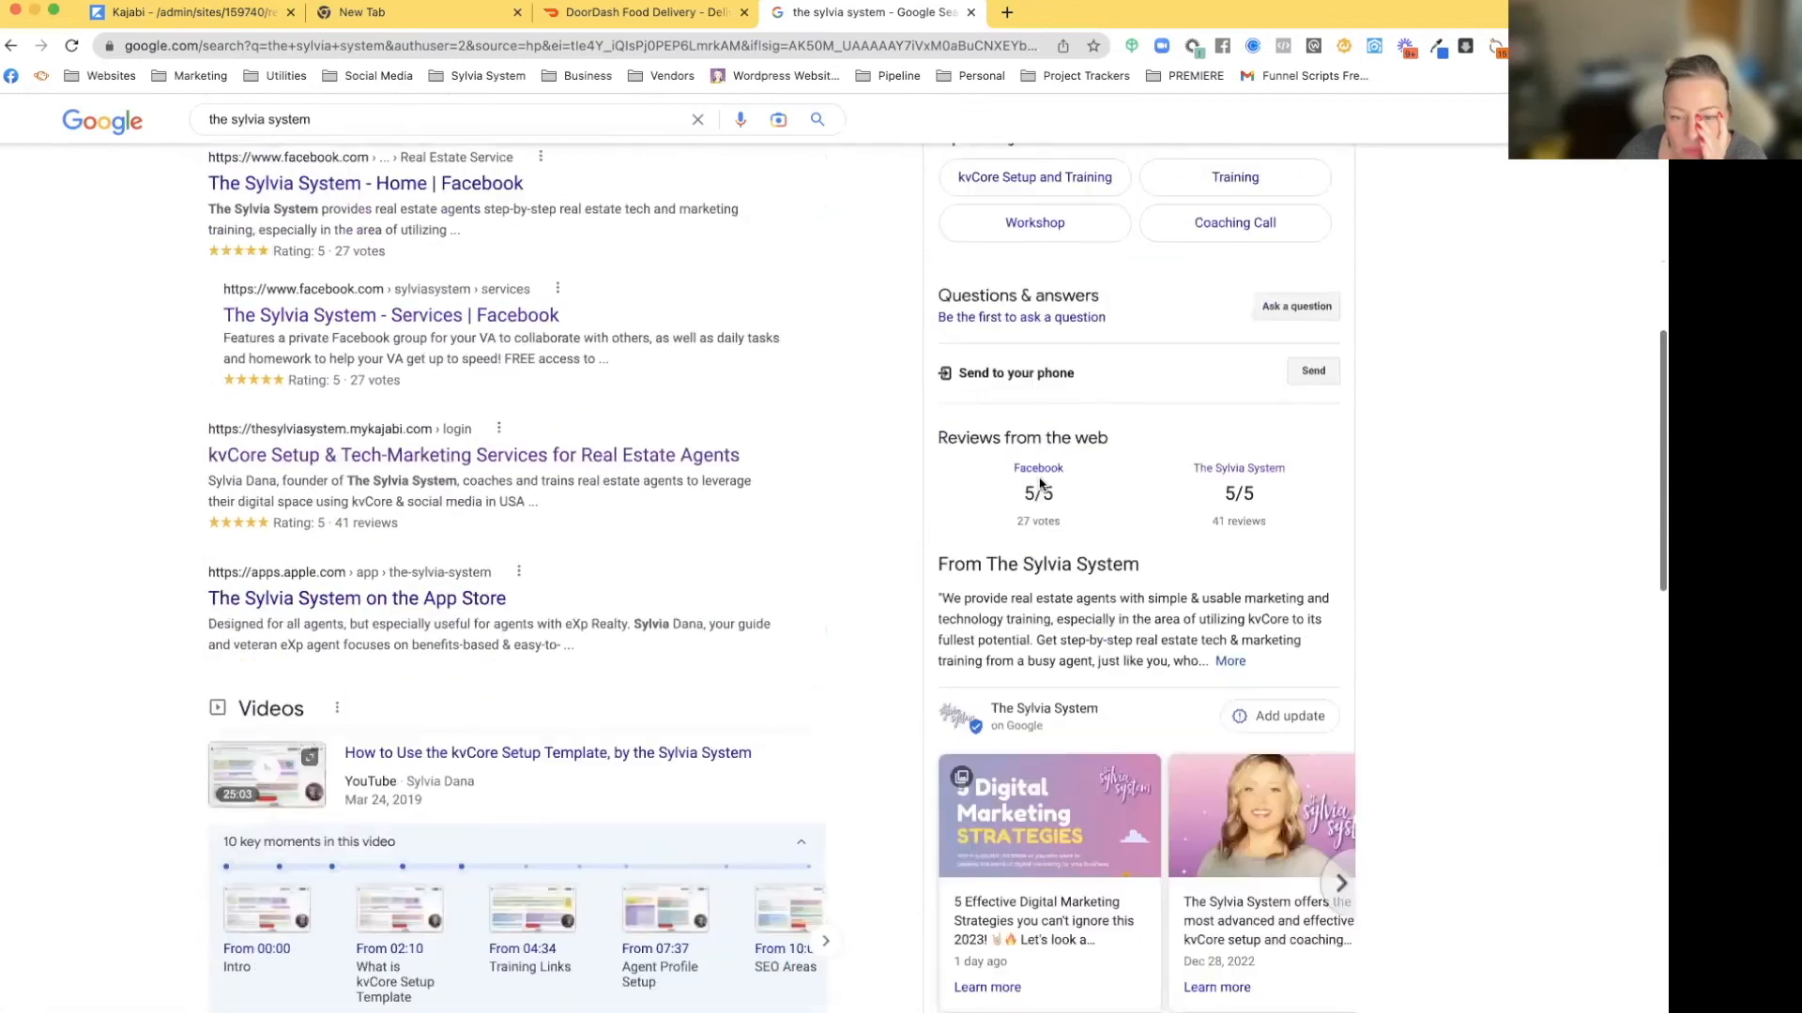
pyautogui.scroll(10, 1042, 478)
pyautogui.click(1067, 464)
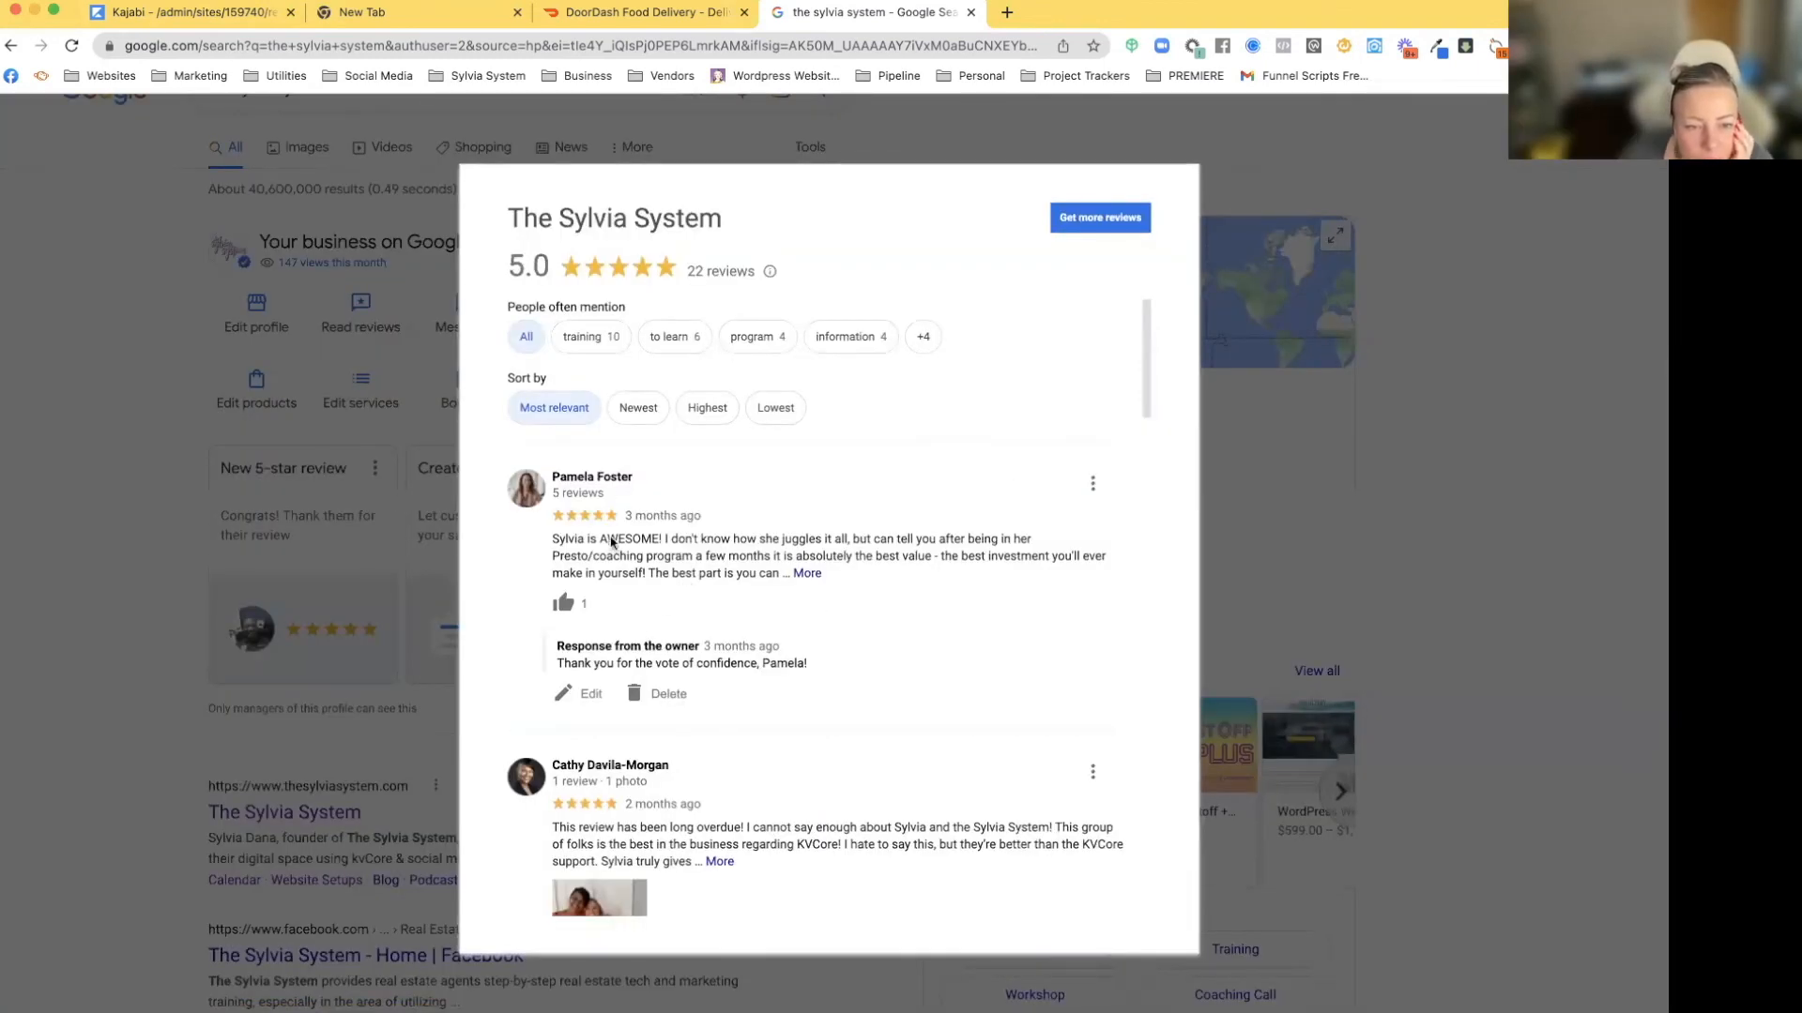
pyautogui.click(807, 575)
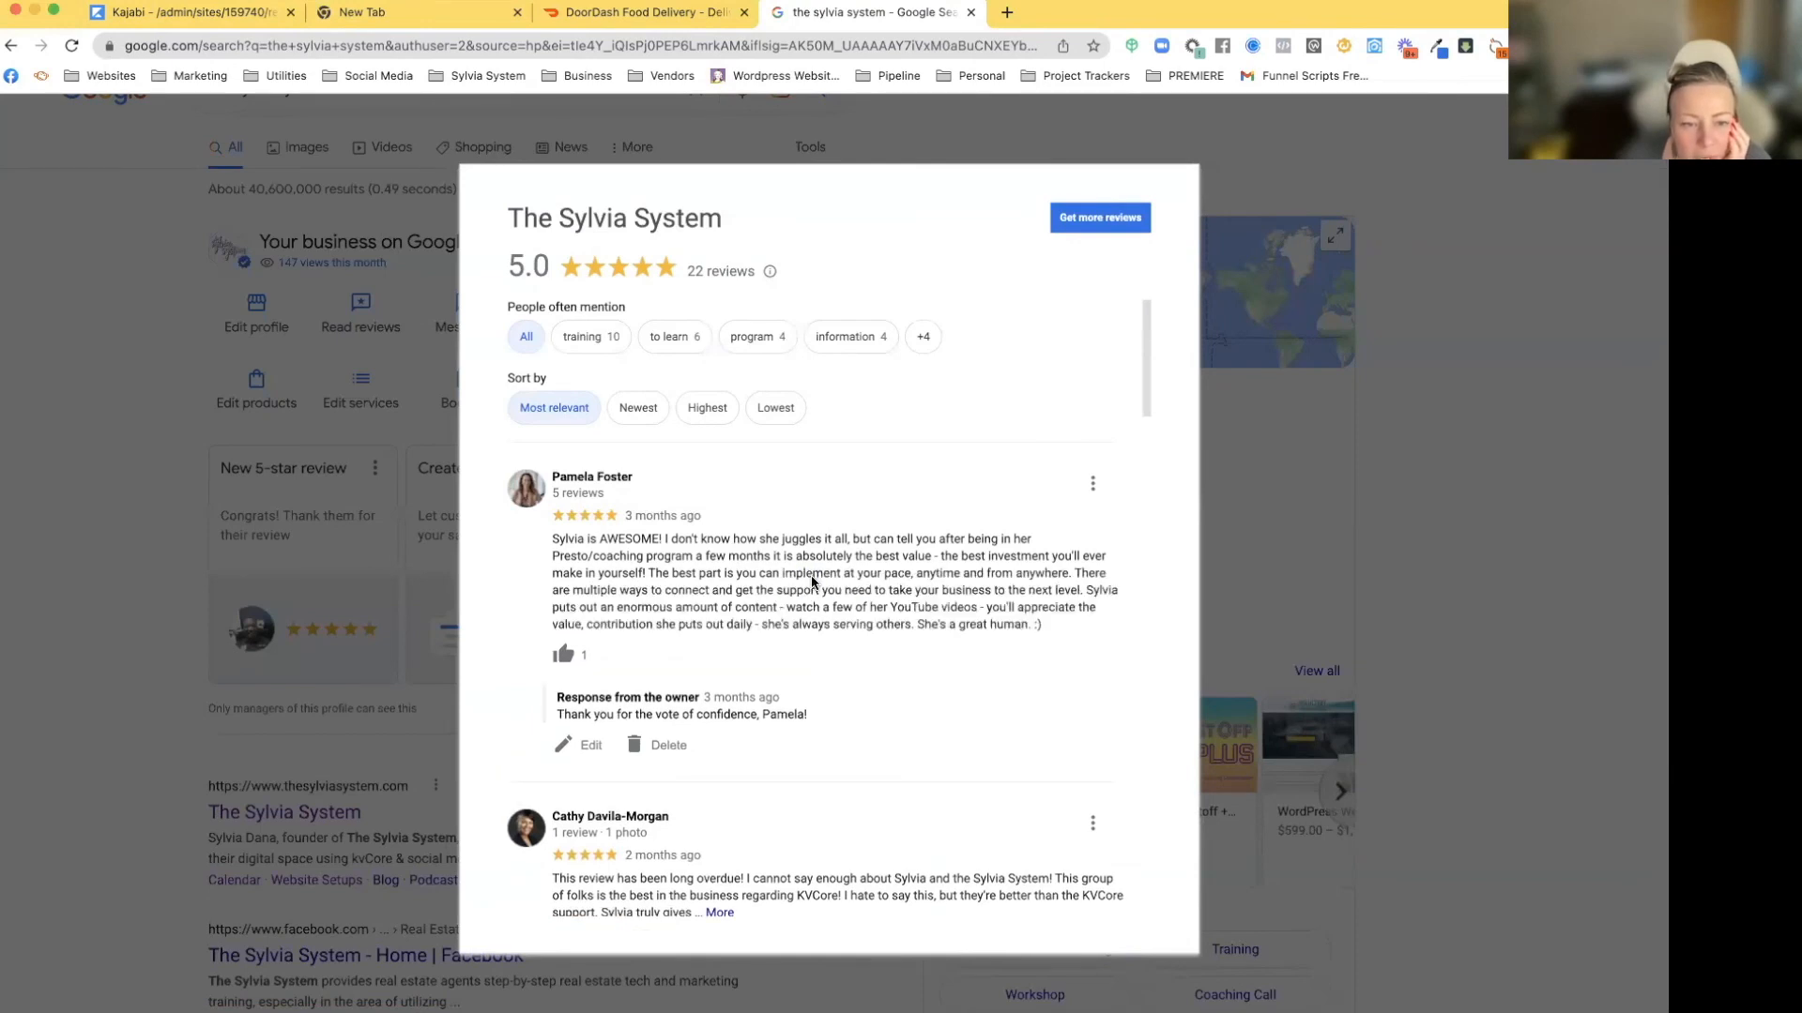
pyautogui.scroll(-2, 614, 682)
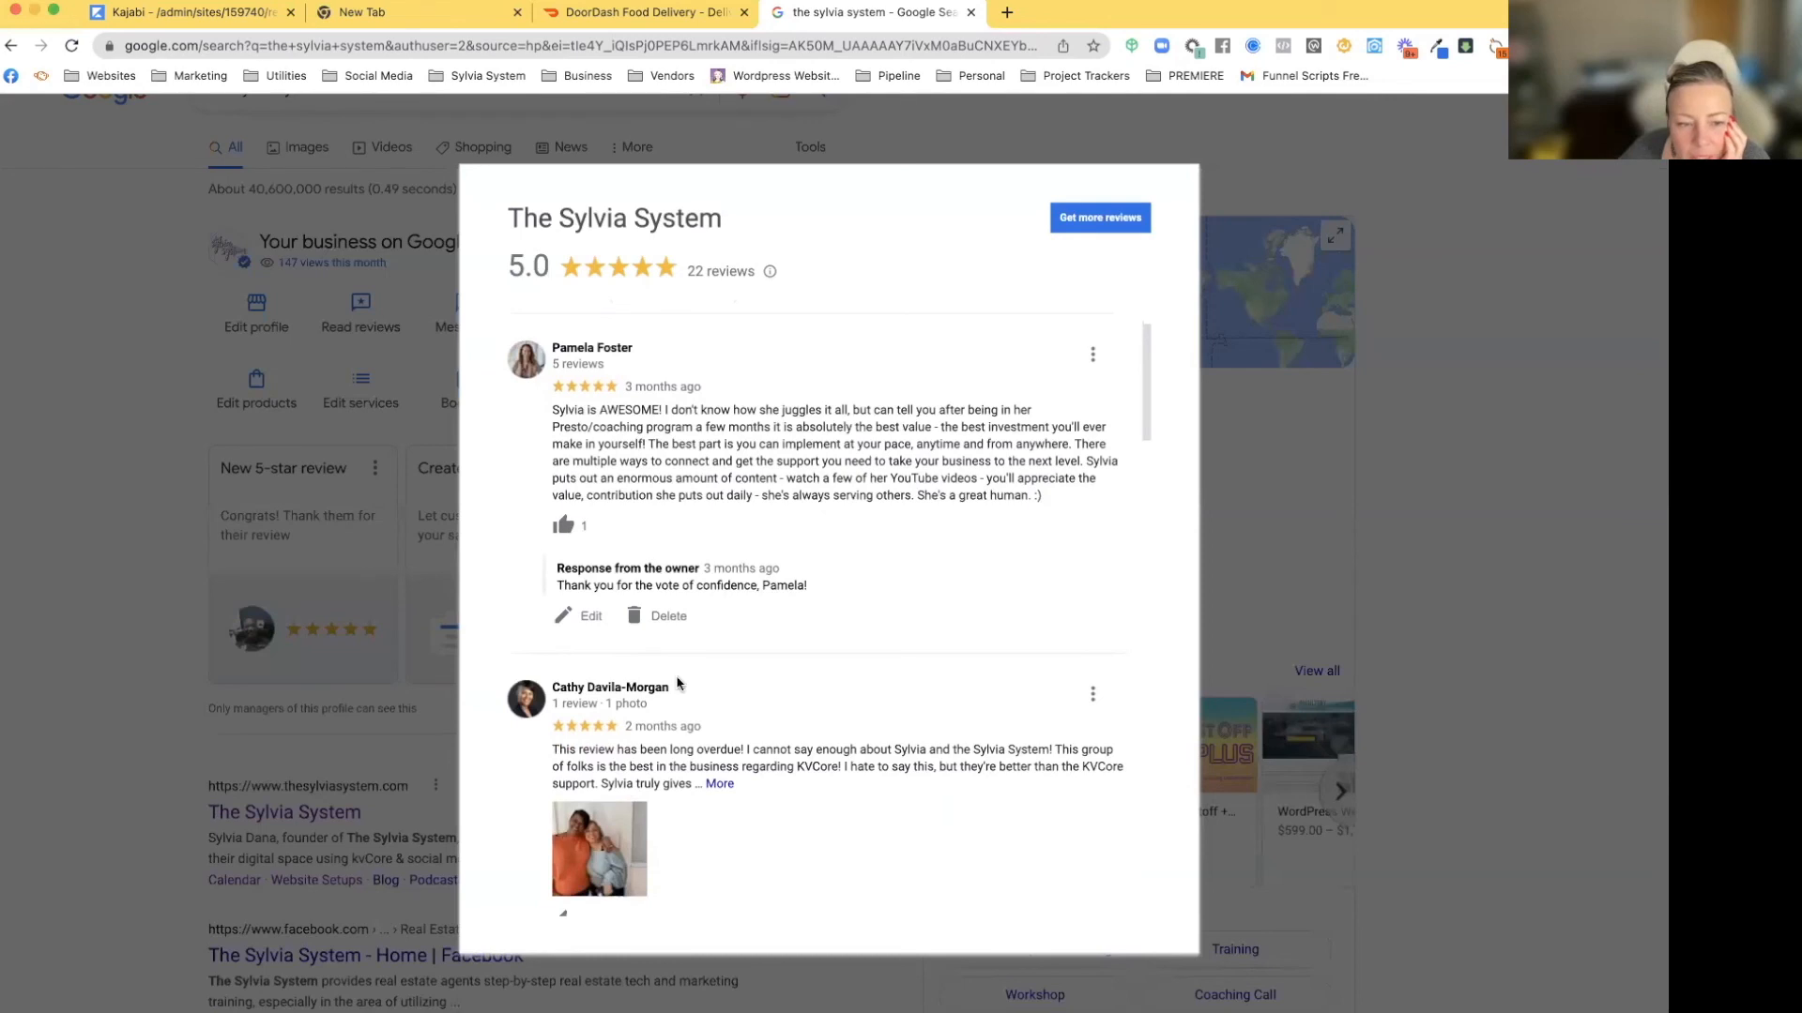
pyautogui.scroll(-4, 678, 683)
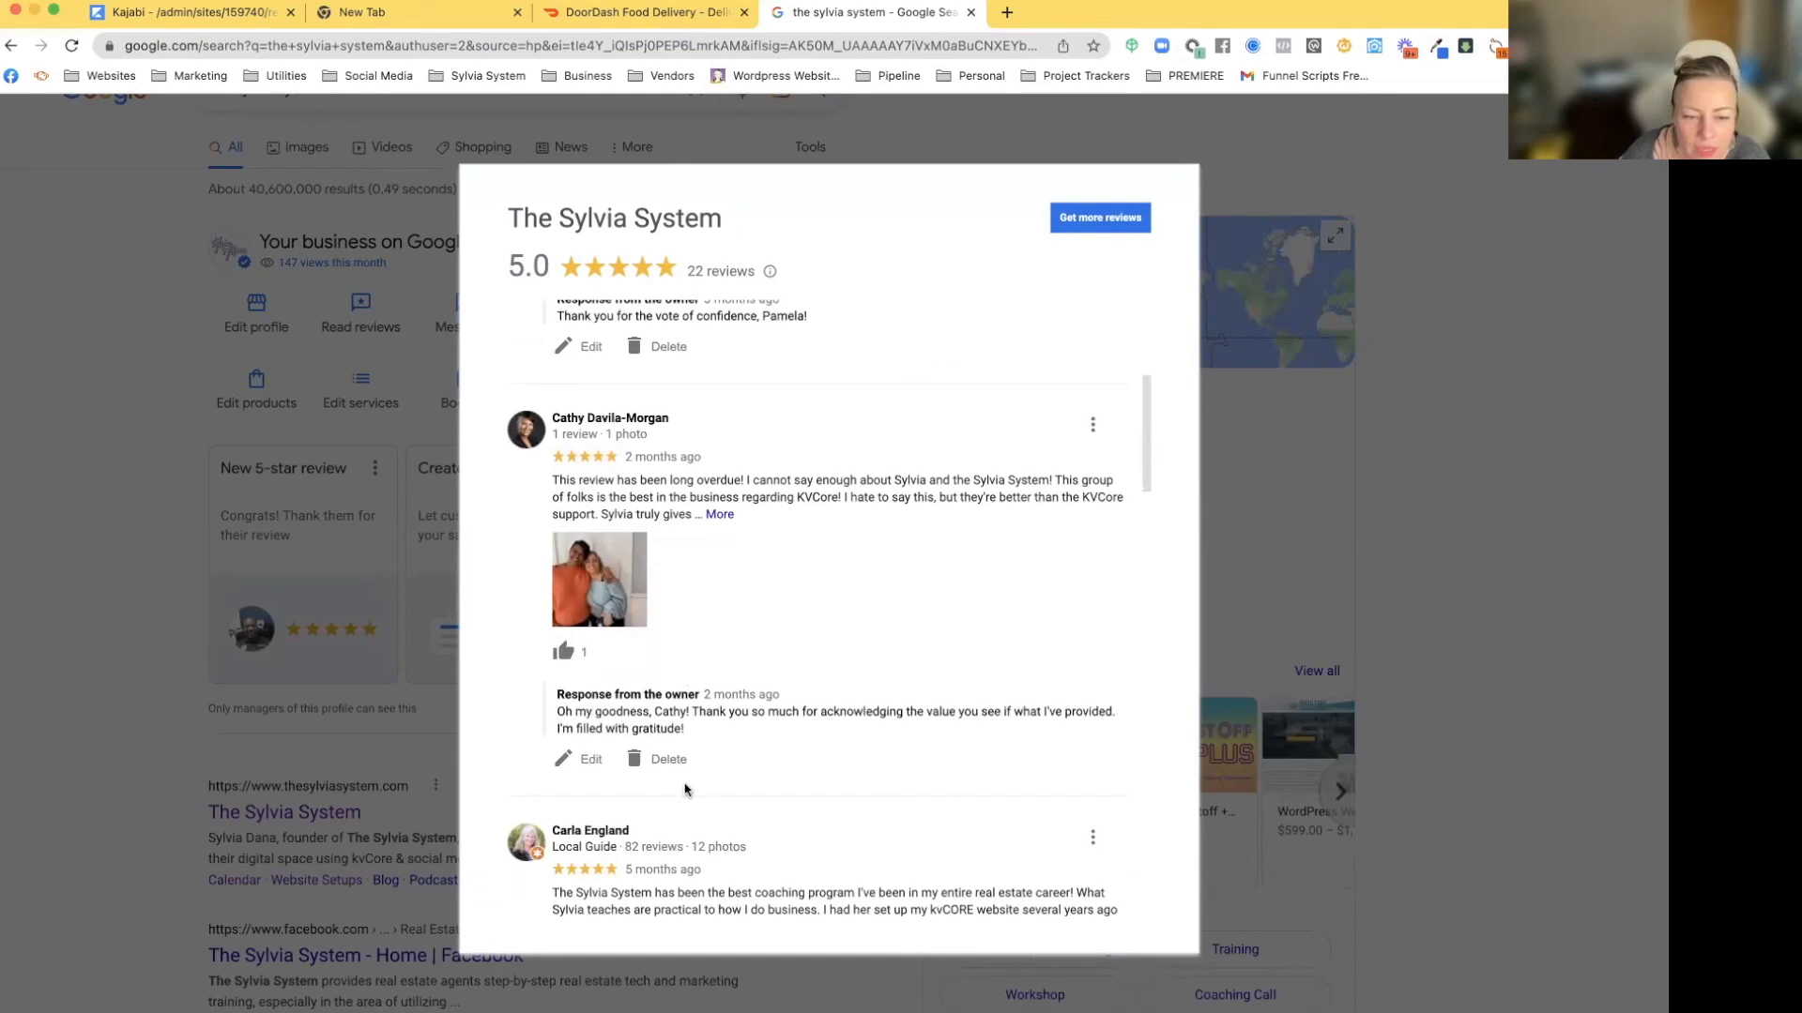
pyautogui.scroll(-4, 684, 789)
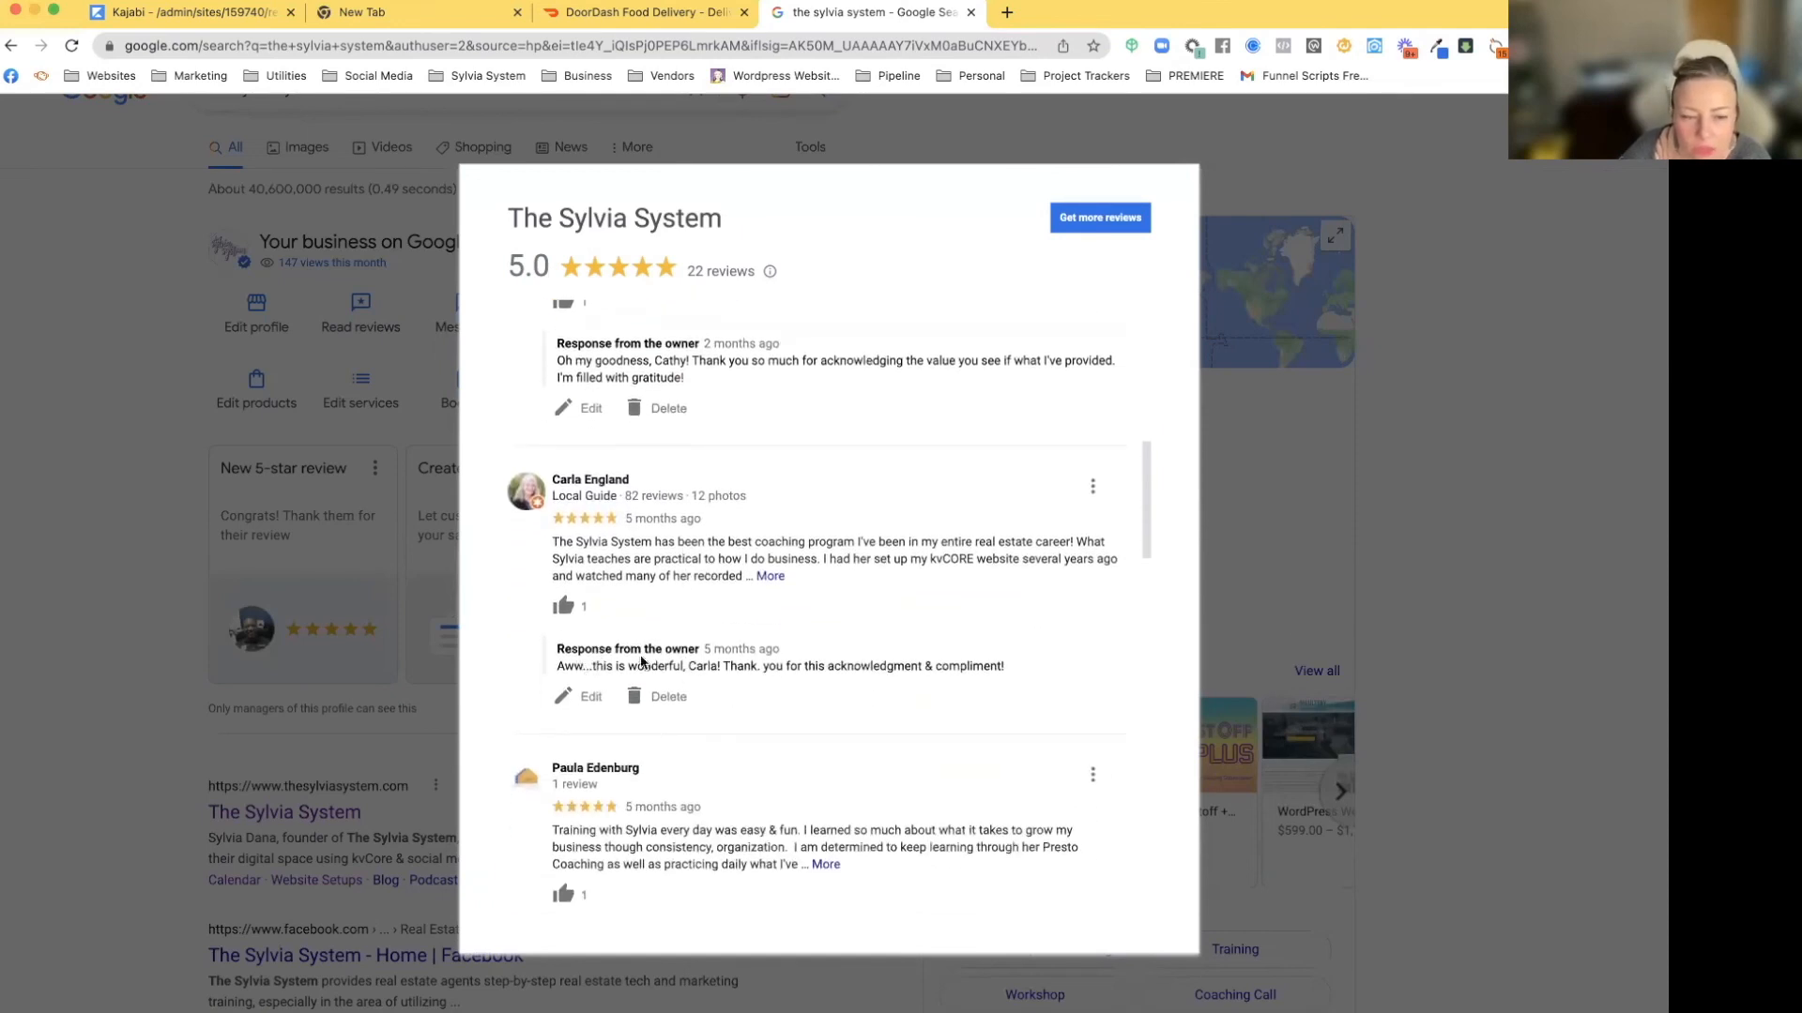
pyautogui.scroll(-3, 679, 704)
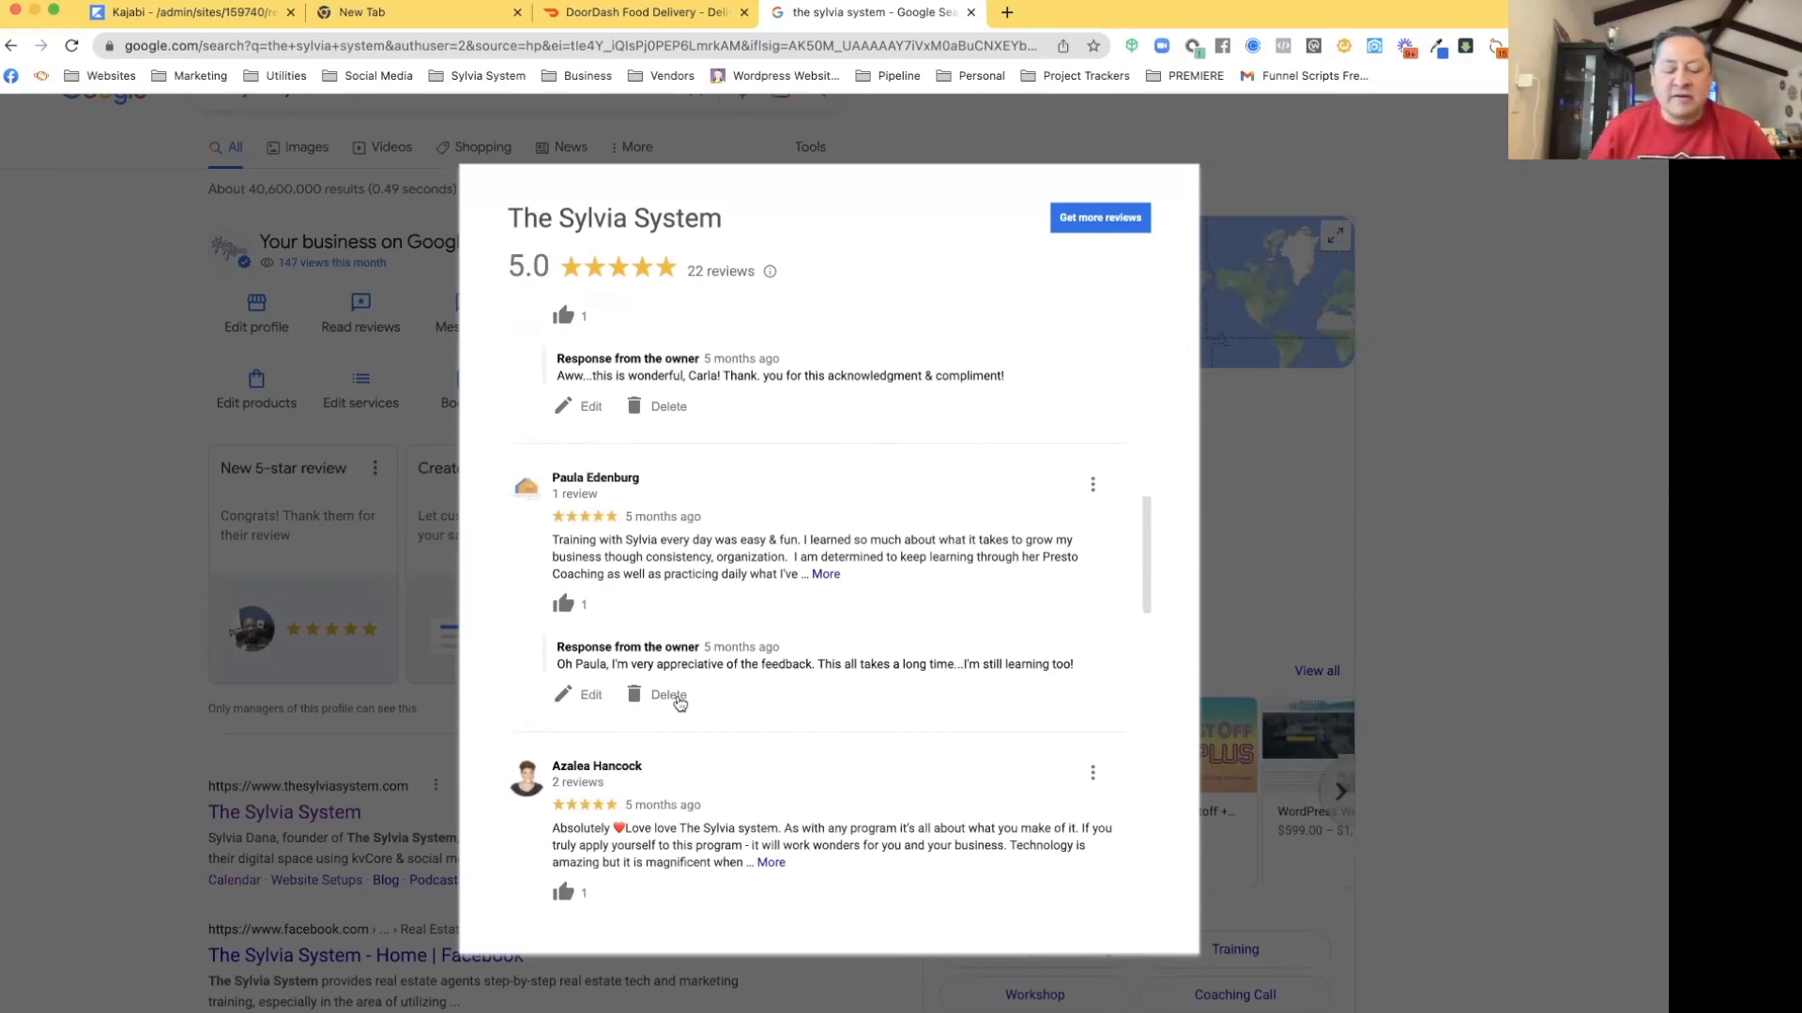
pyautogui.scroll(-4, 682, 710)
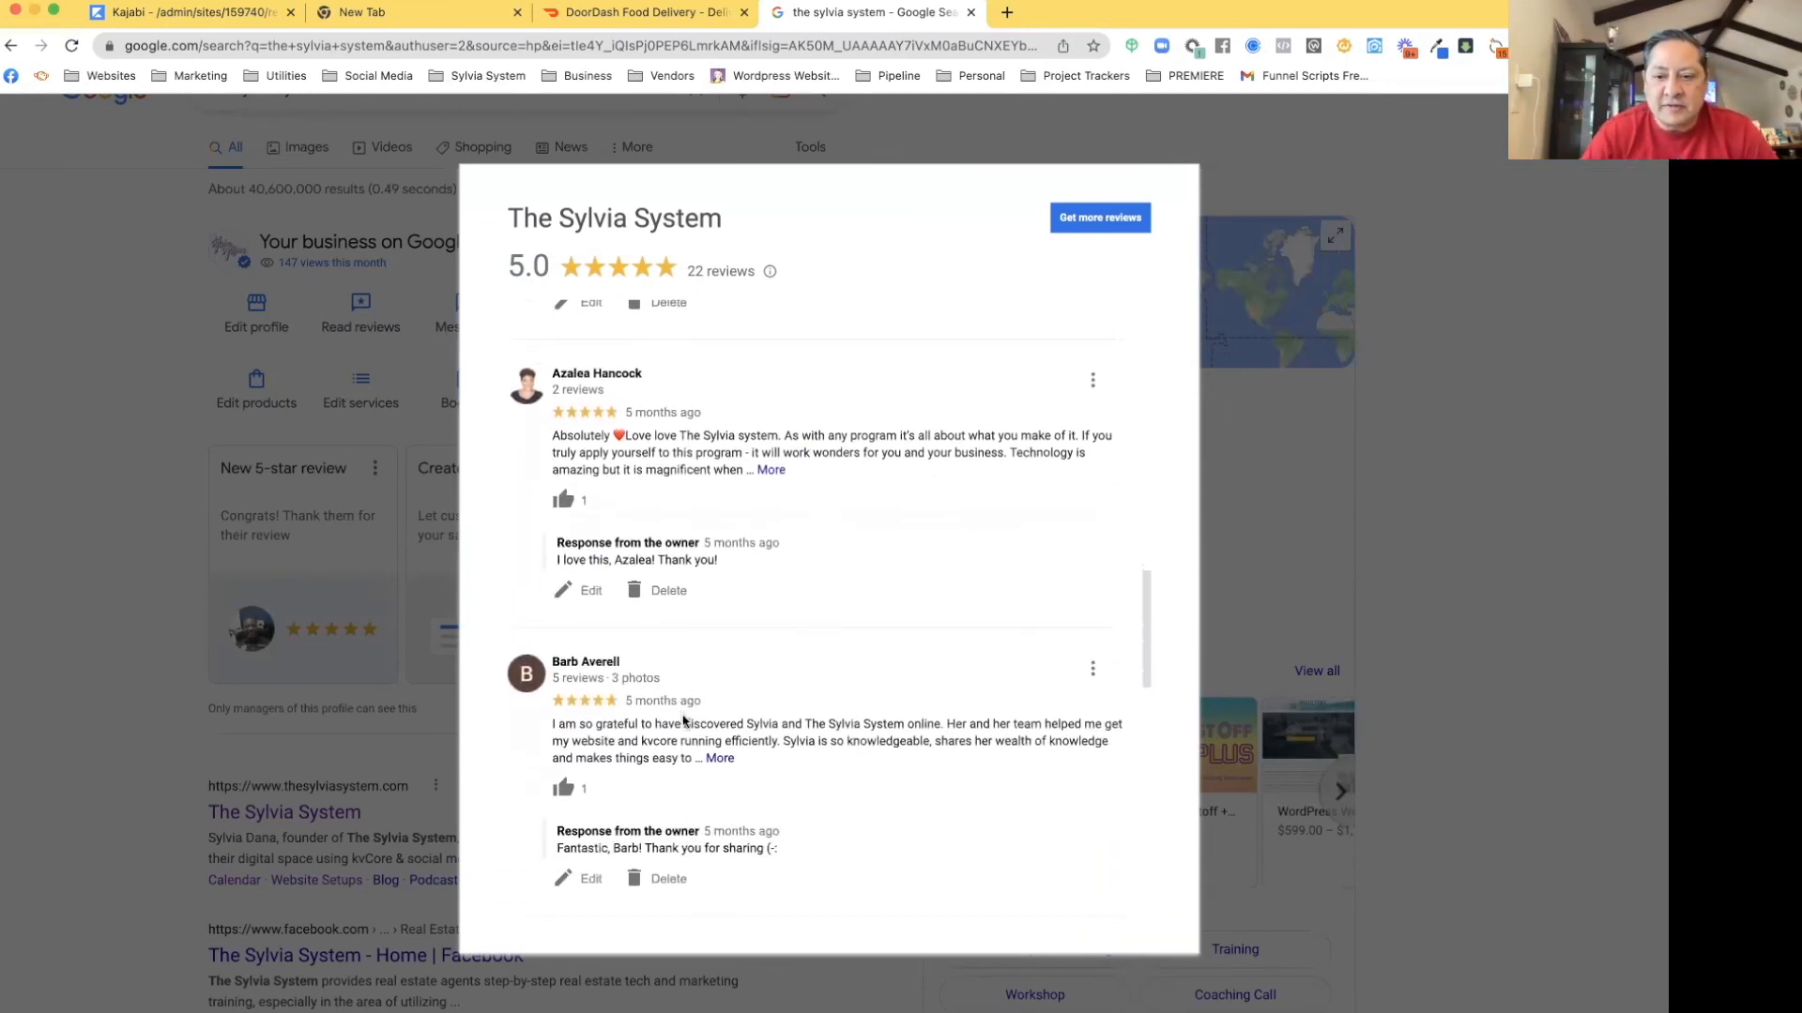
pyautogui.scroll(-1, 684, 720)
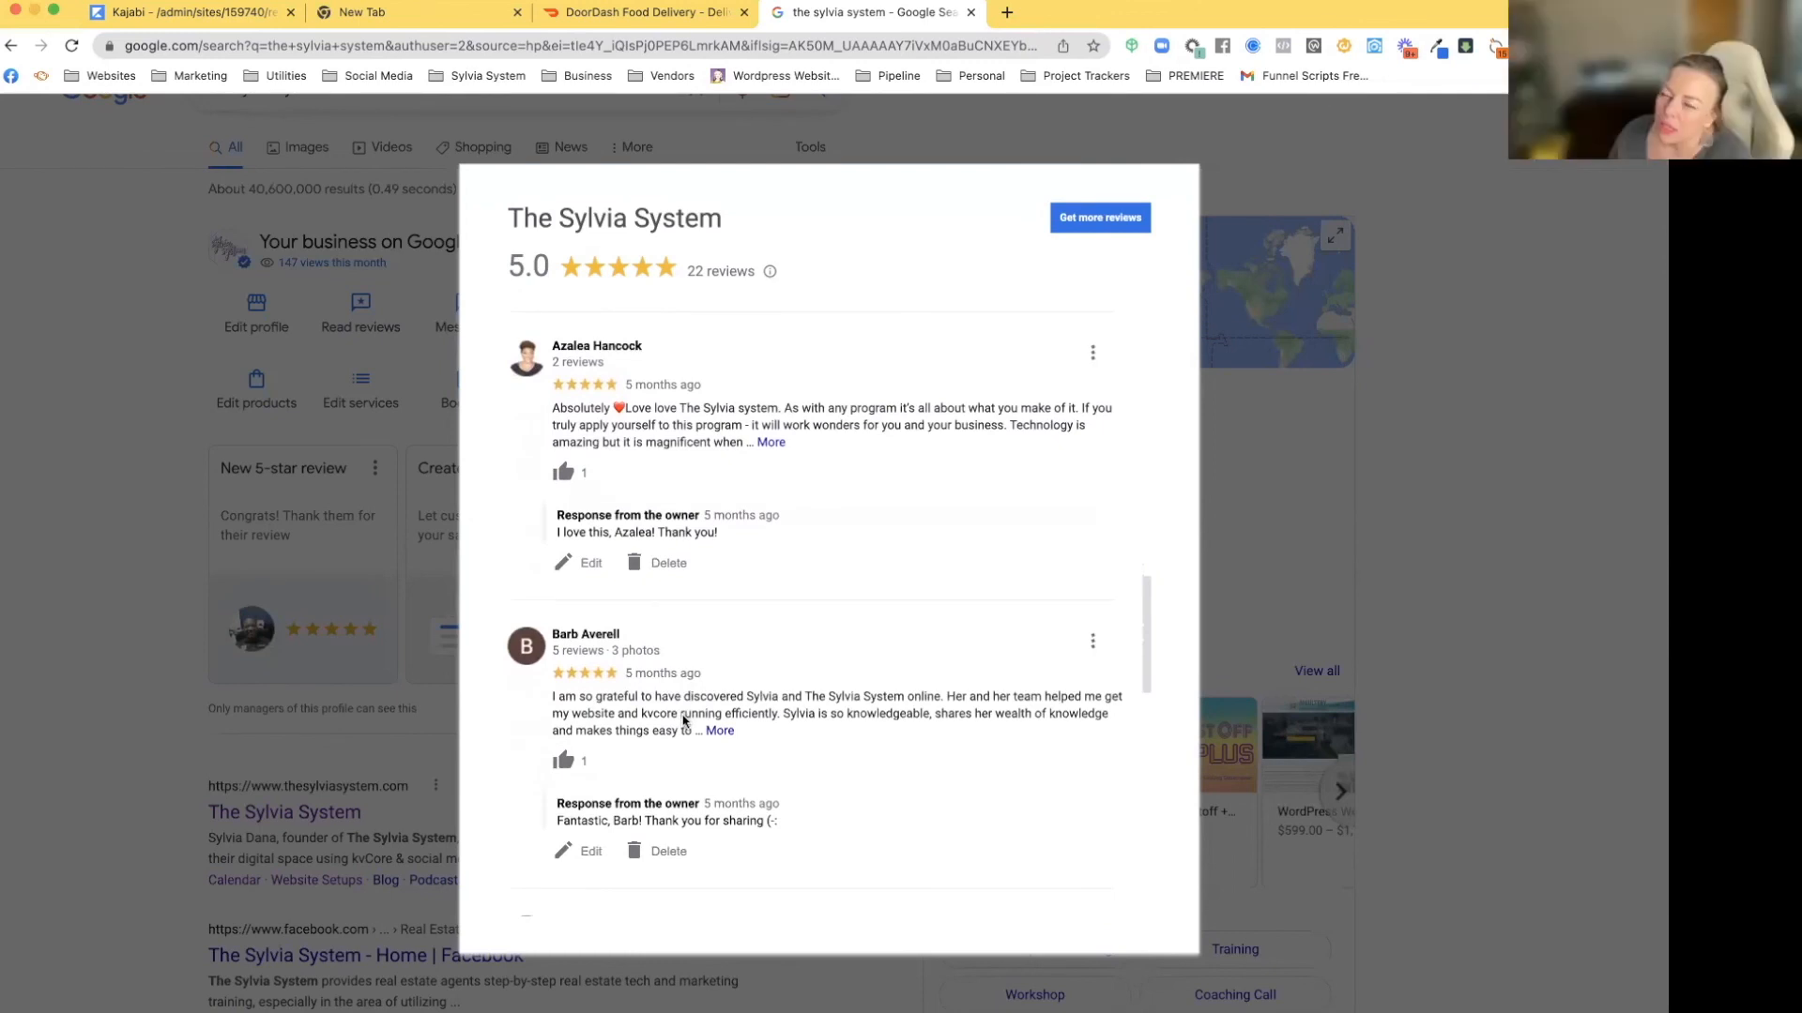
pyautogui.scroll(-8, 684, 720)
pyautogui.click(1092, 435)
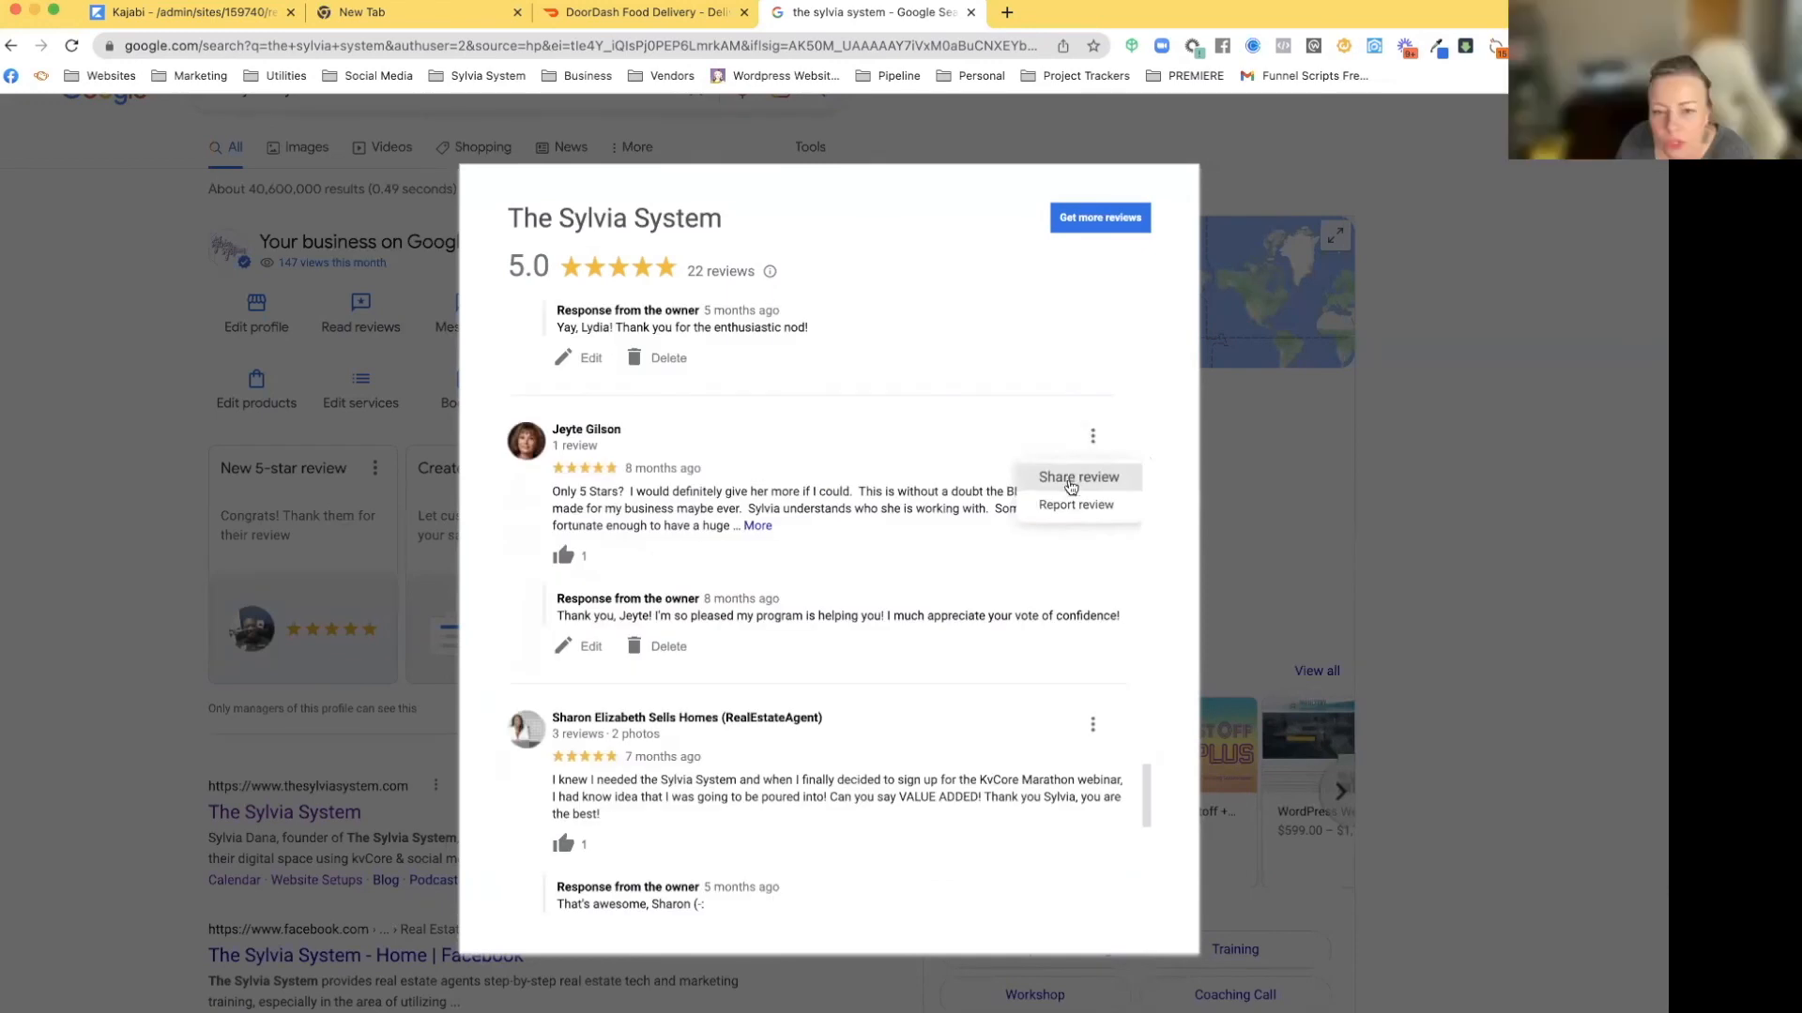
pyautogui.click(1104, 336)
pyautogui.scroll(-10, 1103, 338)
pyautogui.scroll(15, 1103, 338)
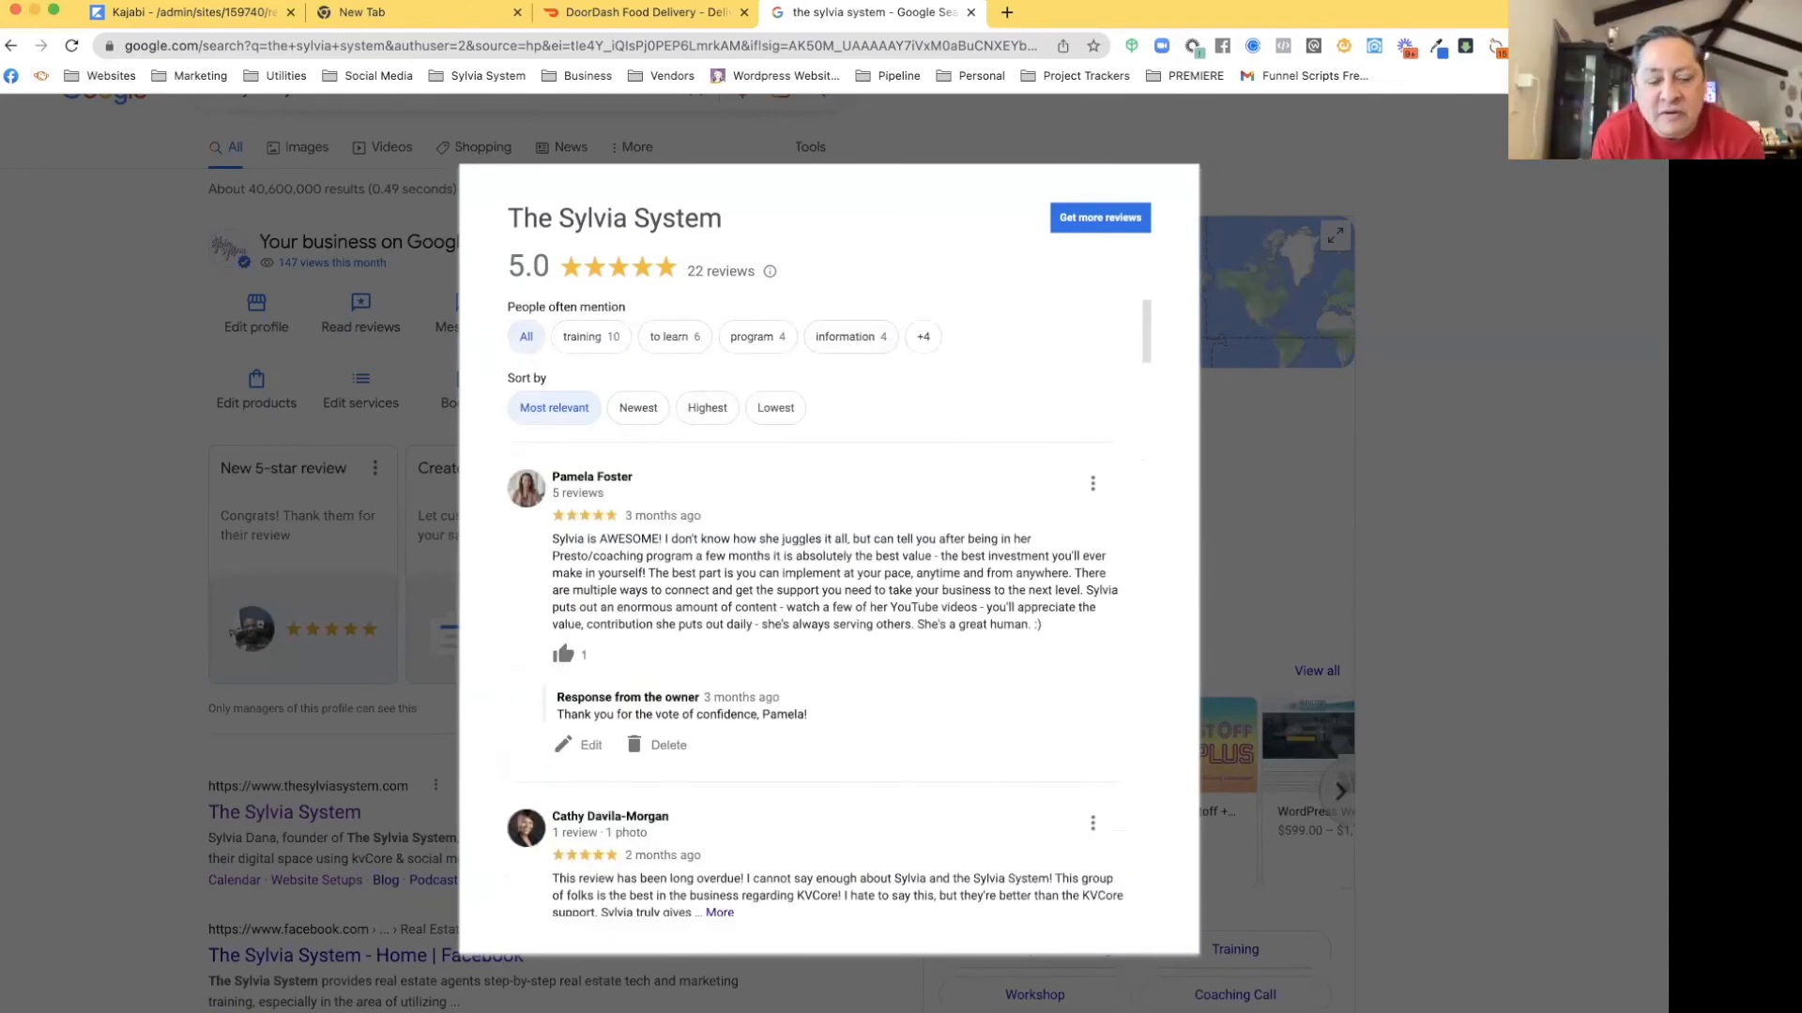
pyautogui.press('Escape')
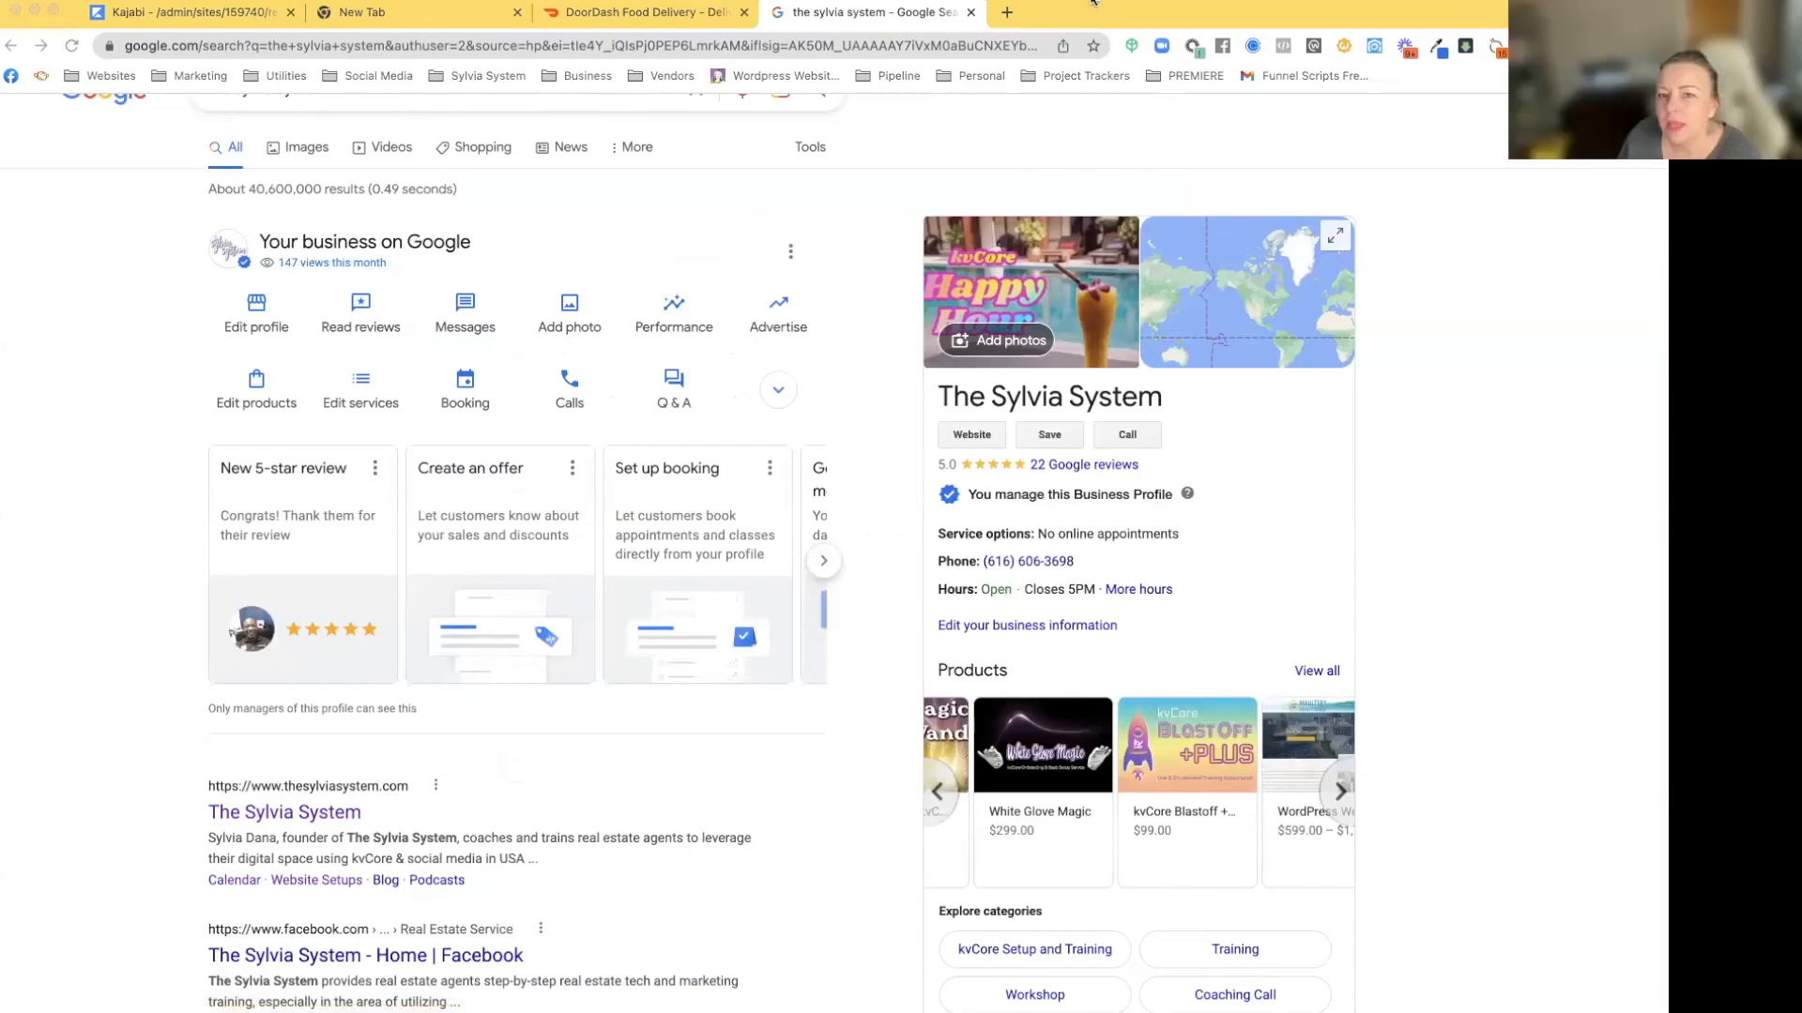